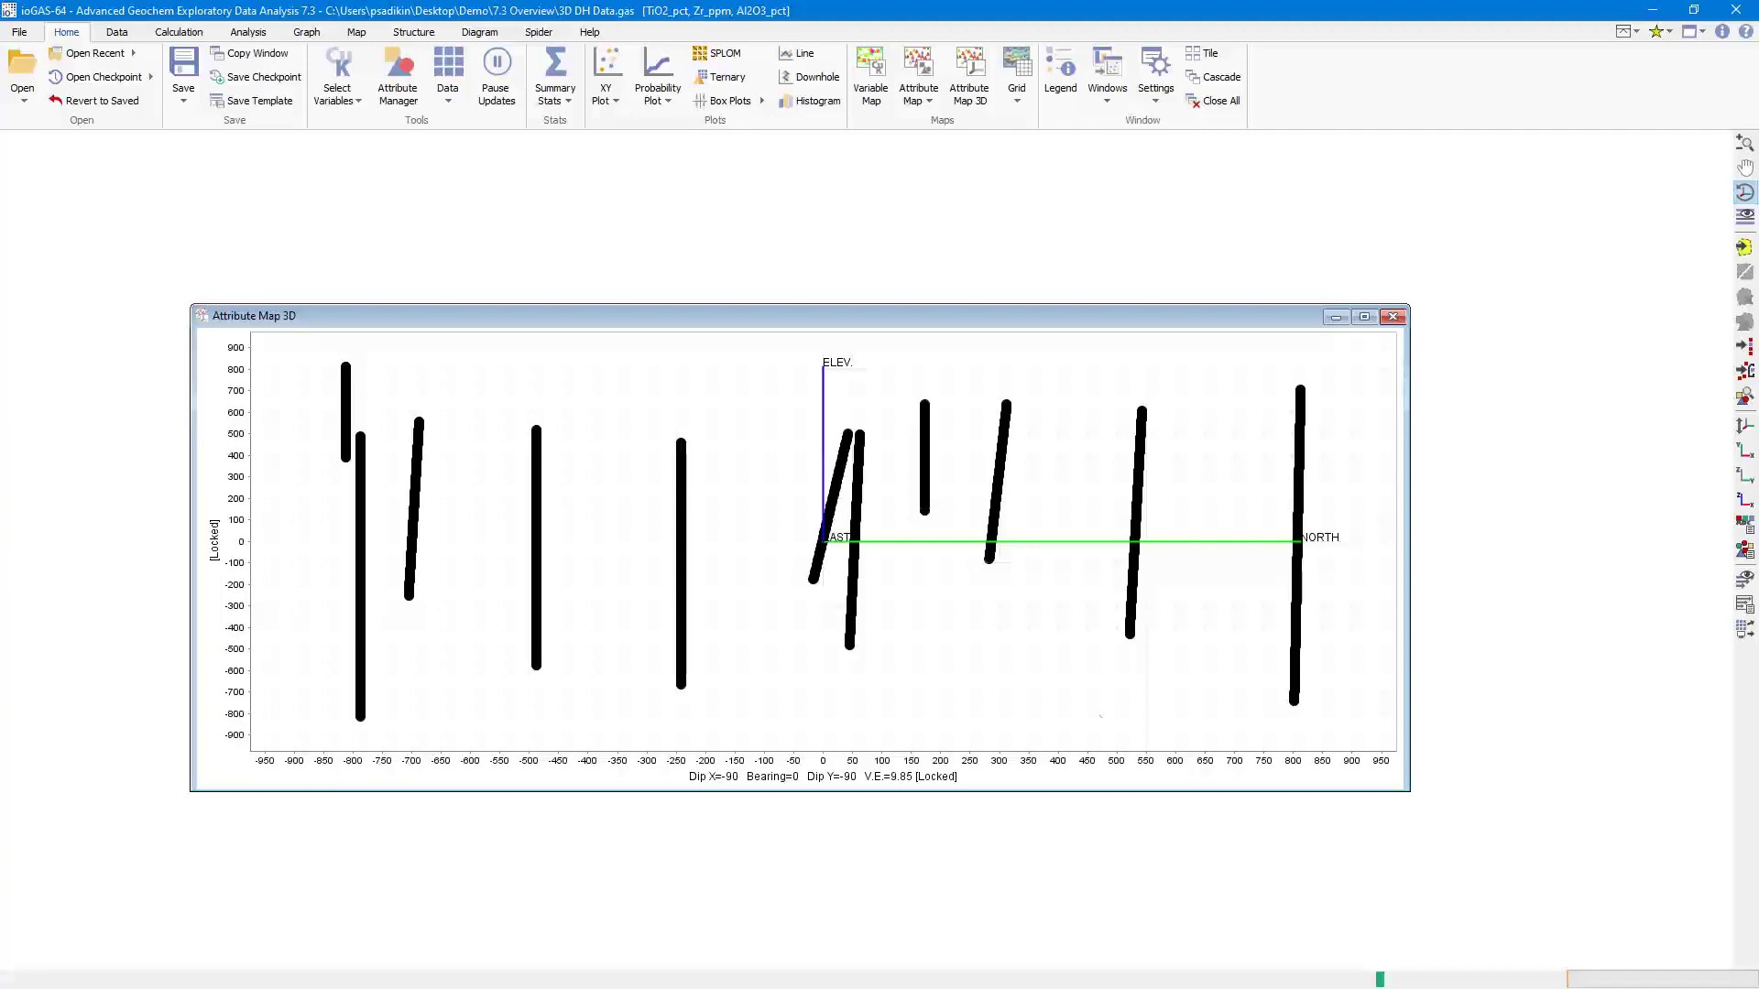
Rotate the 3D drillhole map, leave the variable selection unchanged, and list saved checkpoints.
left_click_drag(1209, 633, 1009, 605)
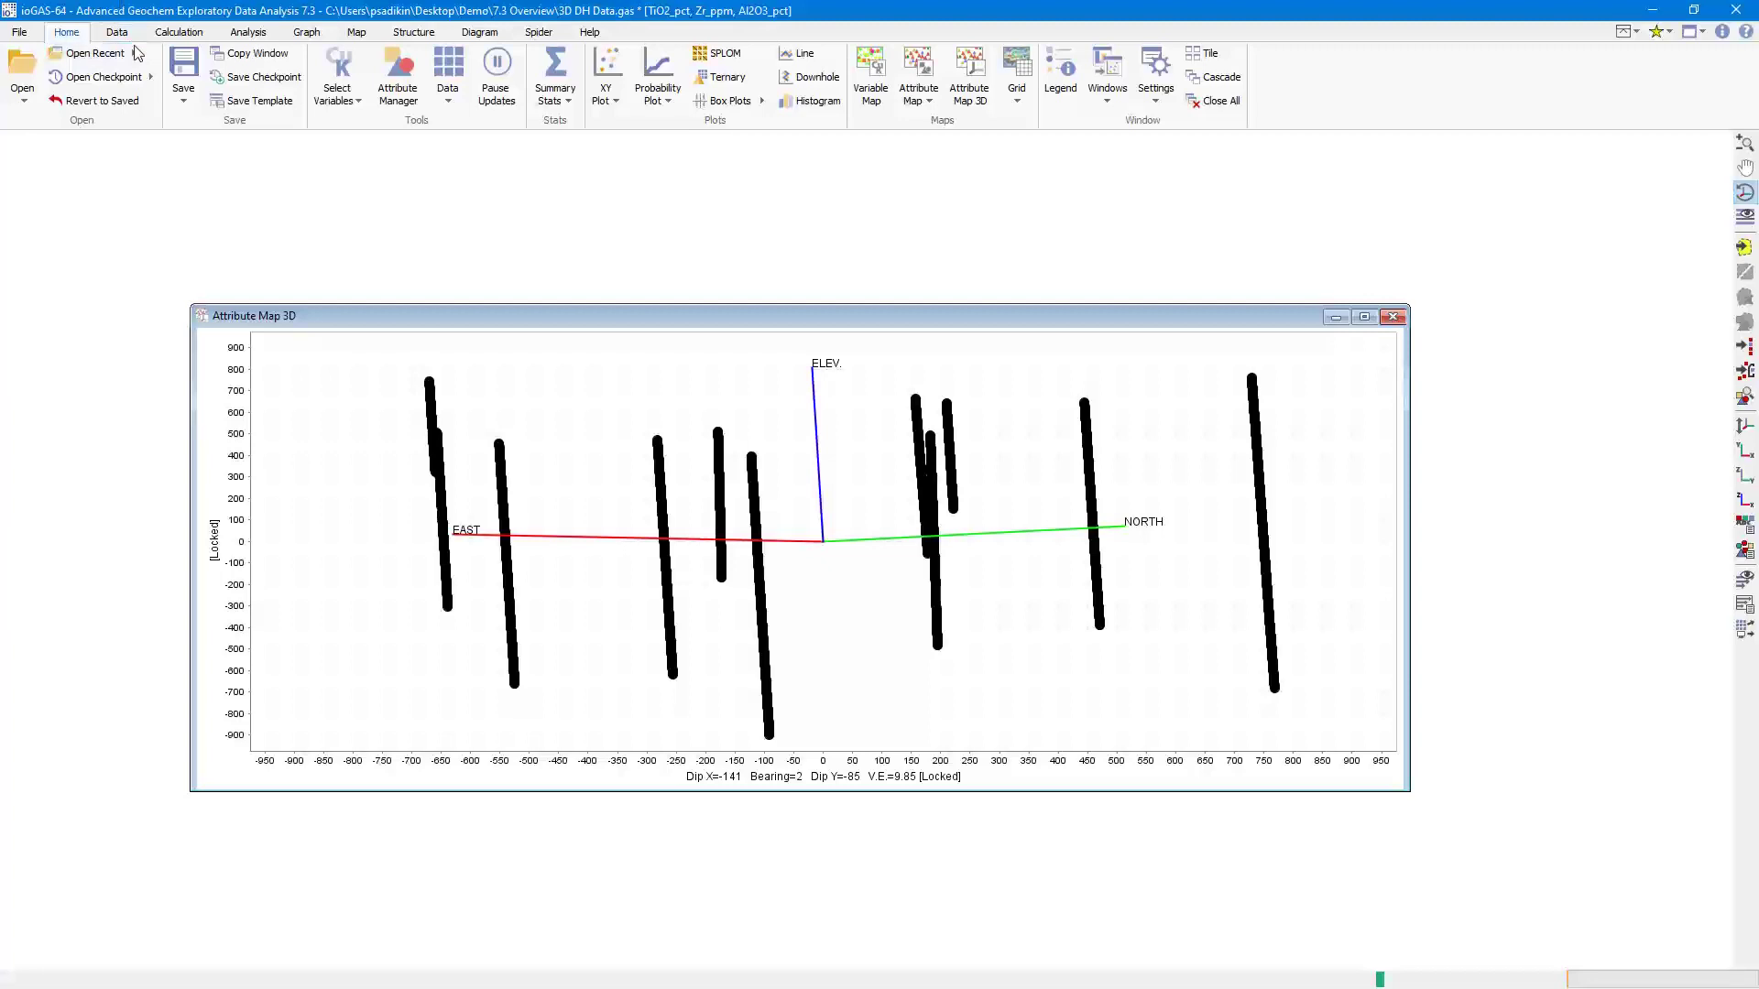
left_click(337, 73)
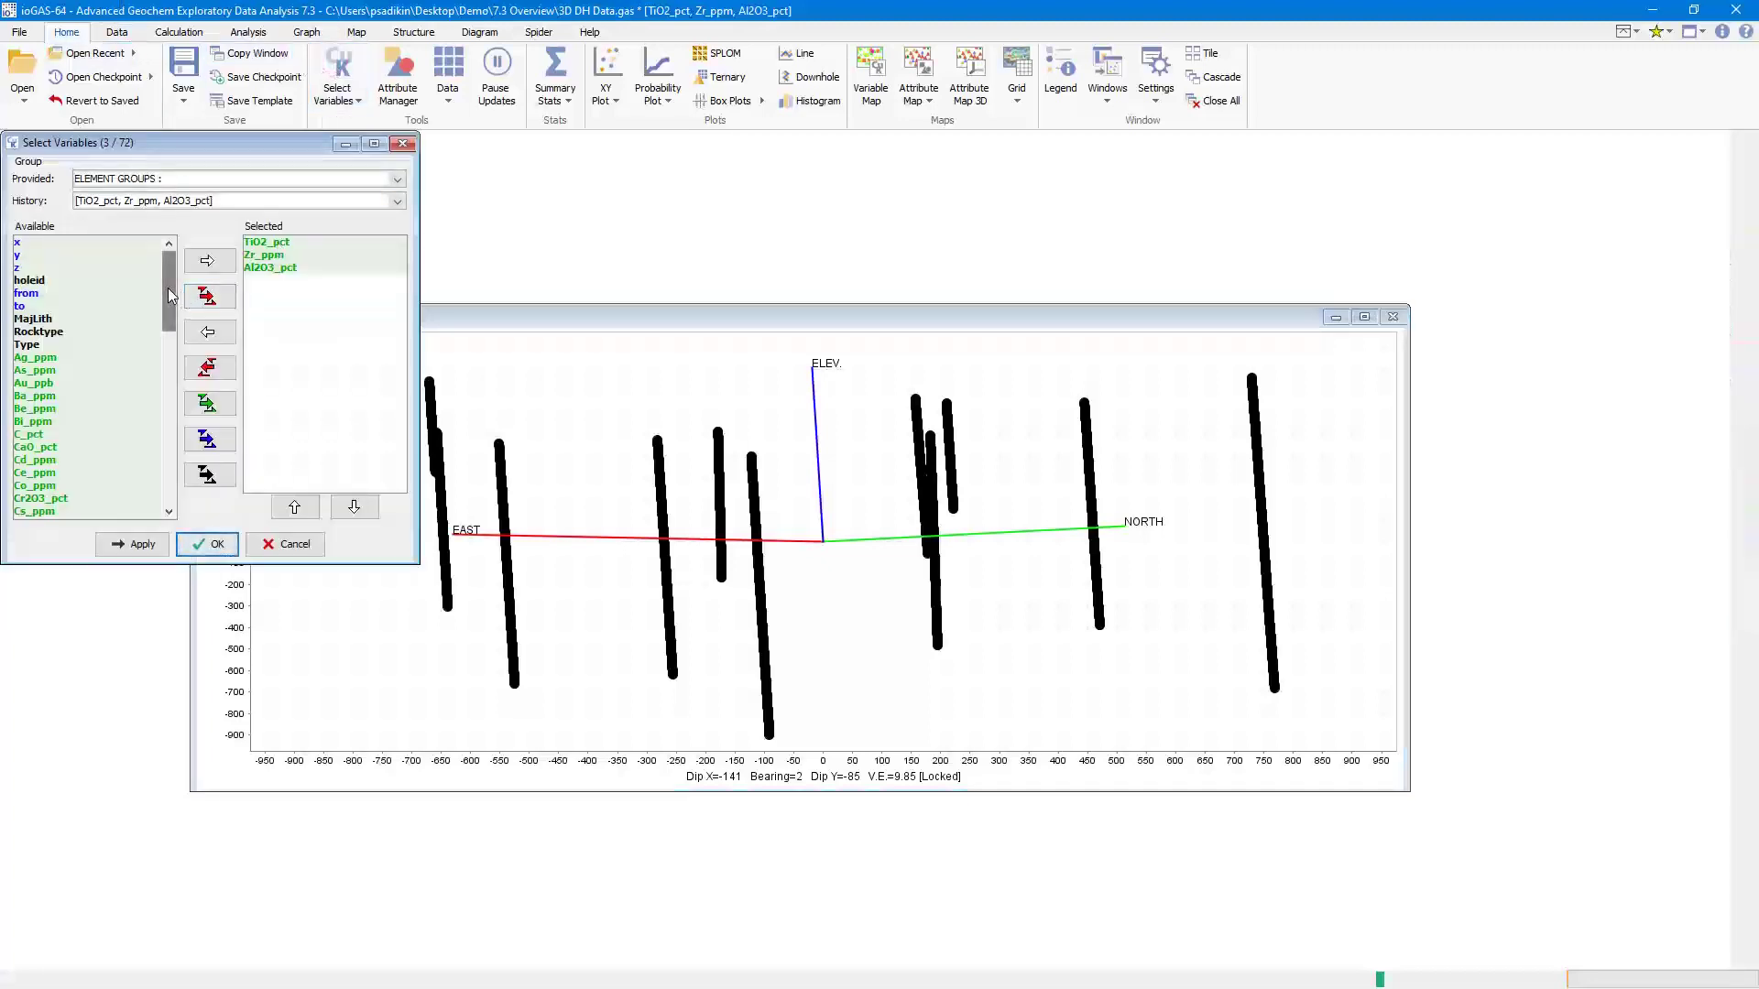
left_click_drag(156, 385, 156, 426)
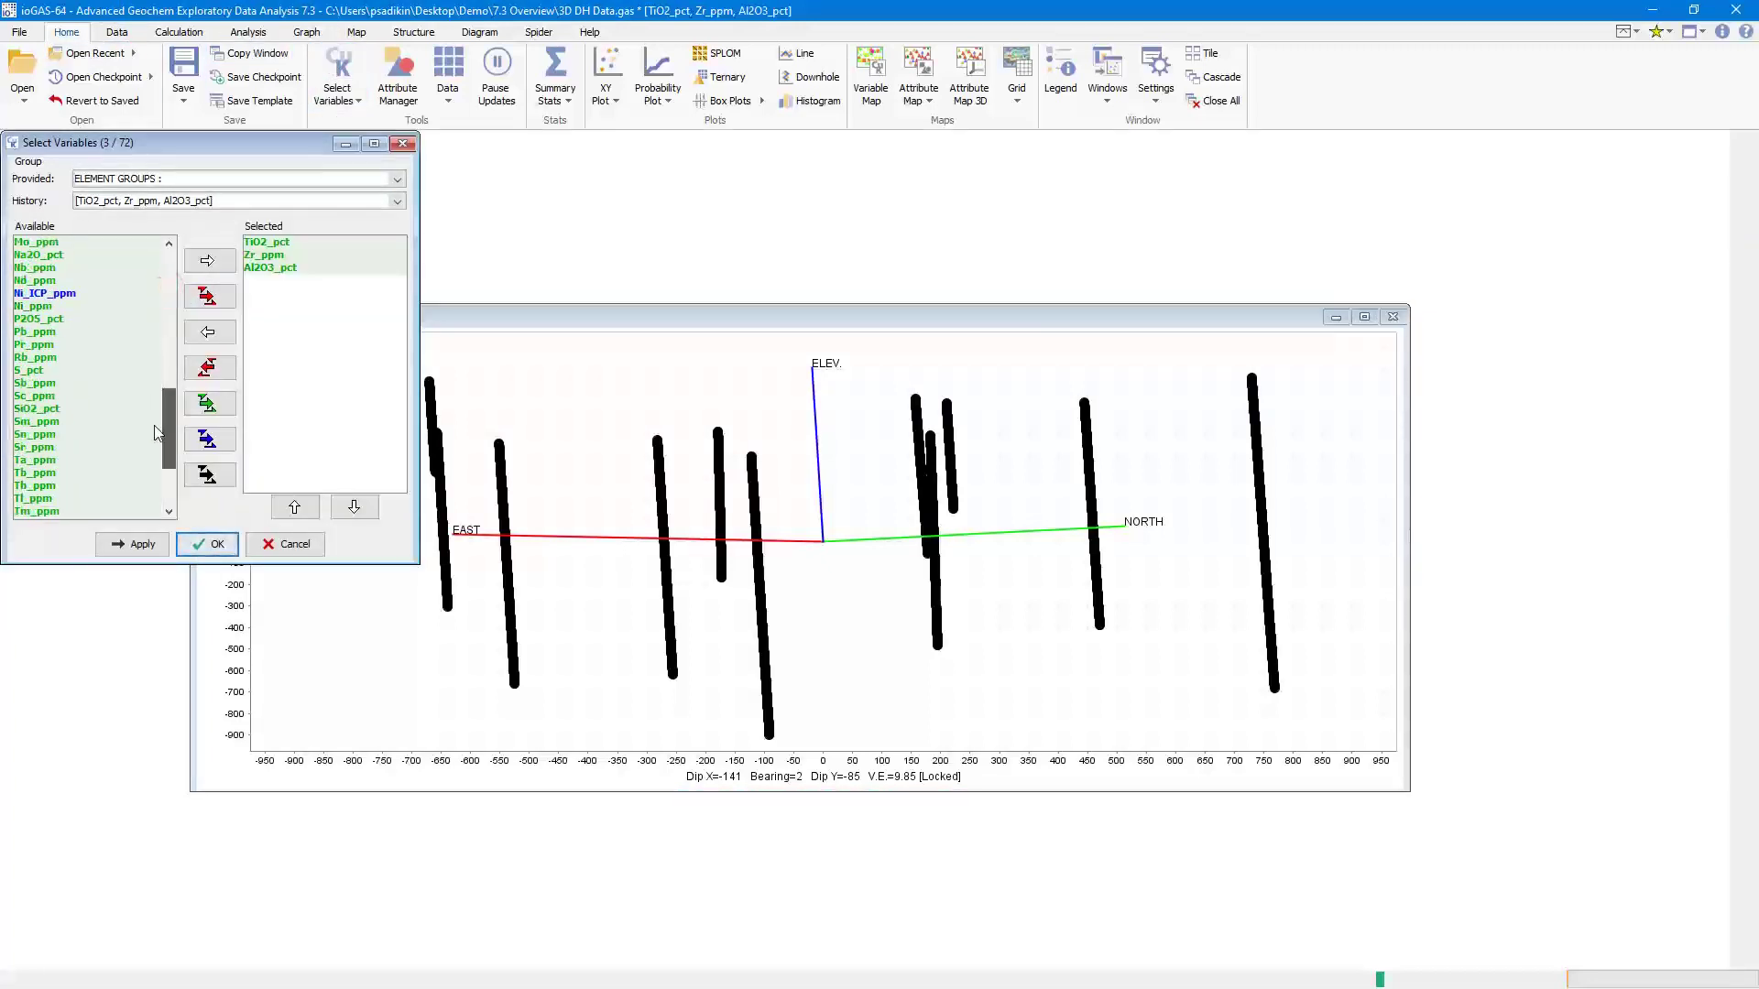
left_click(268, 539)
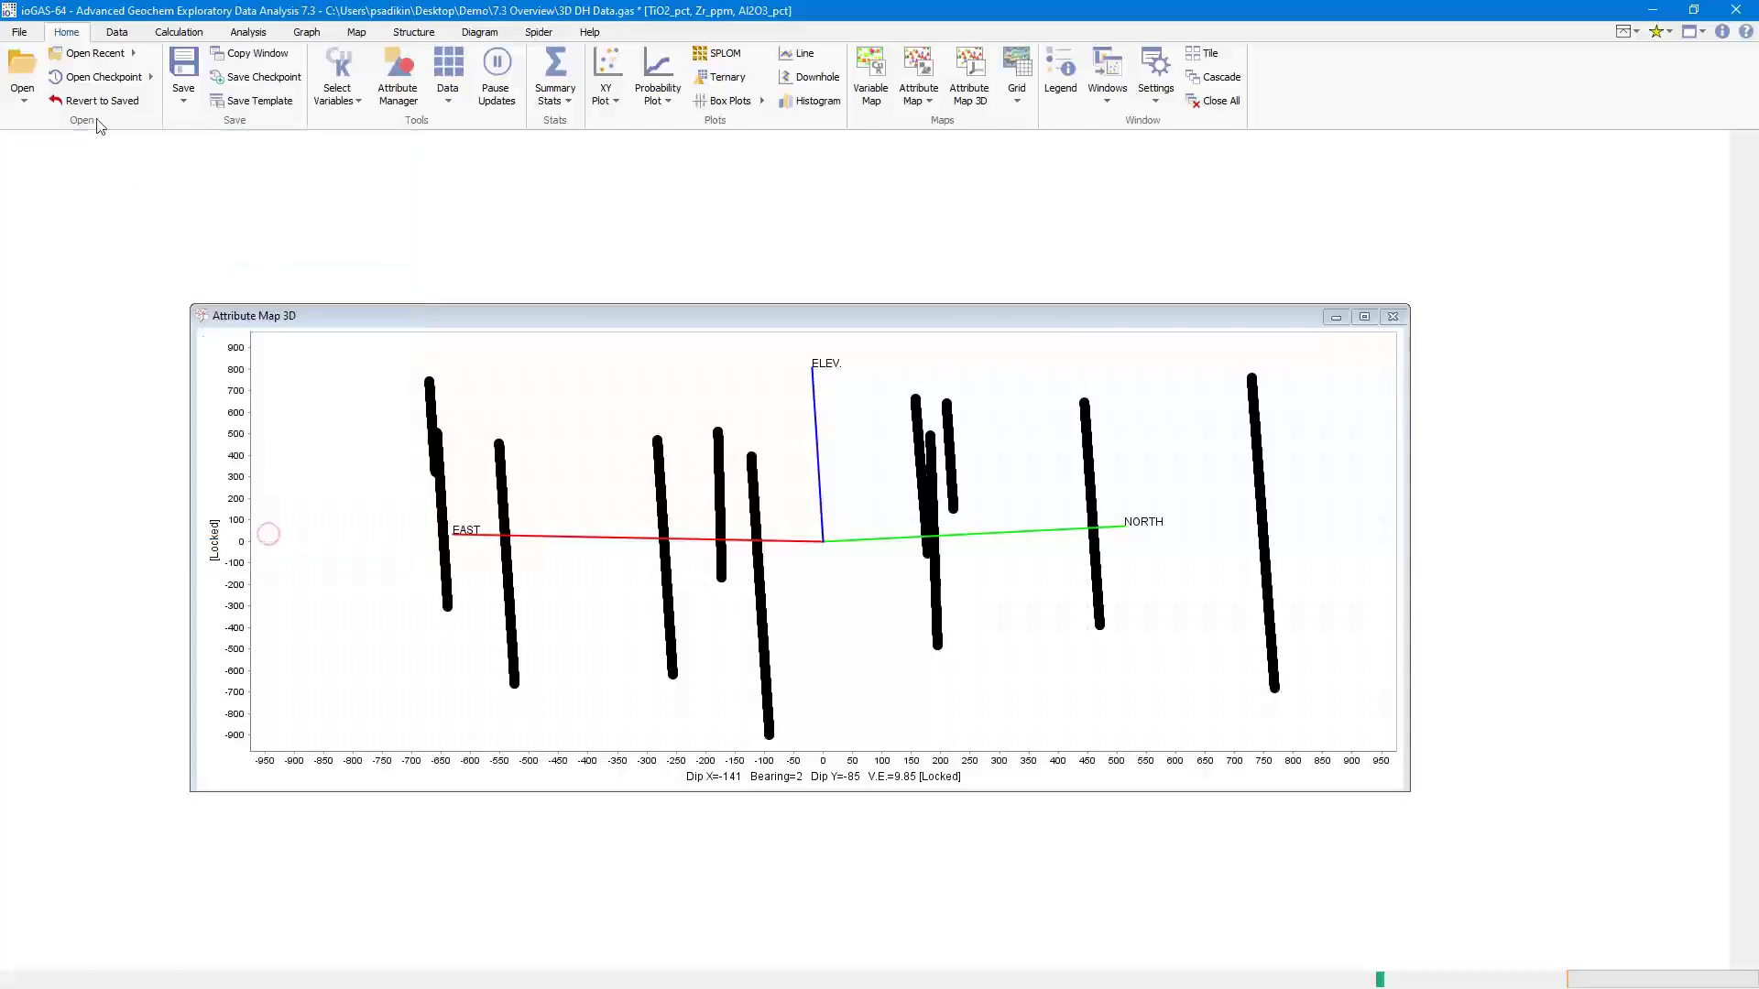
left_click(101, 77)
Restore the 12:52:19 07/10/20 checkpoint plots and activate the Centred Ternary Plot.
mouse_move(229, 80)
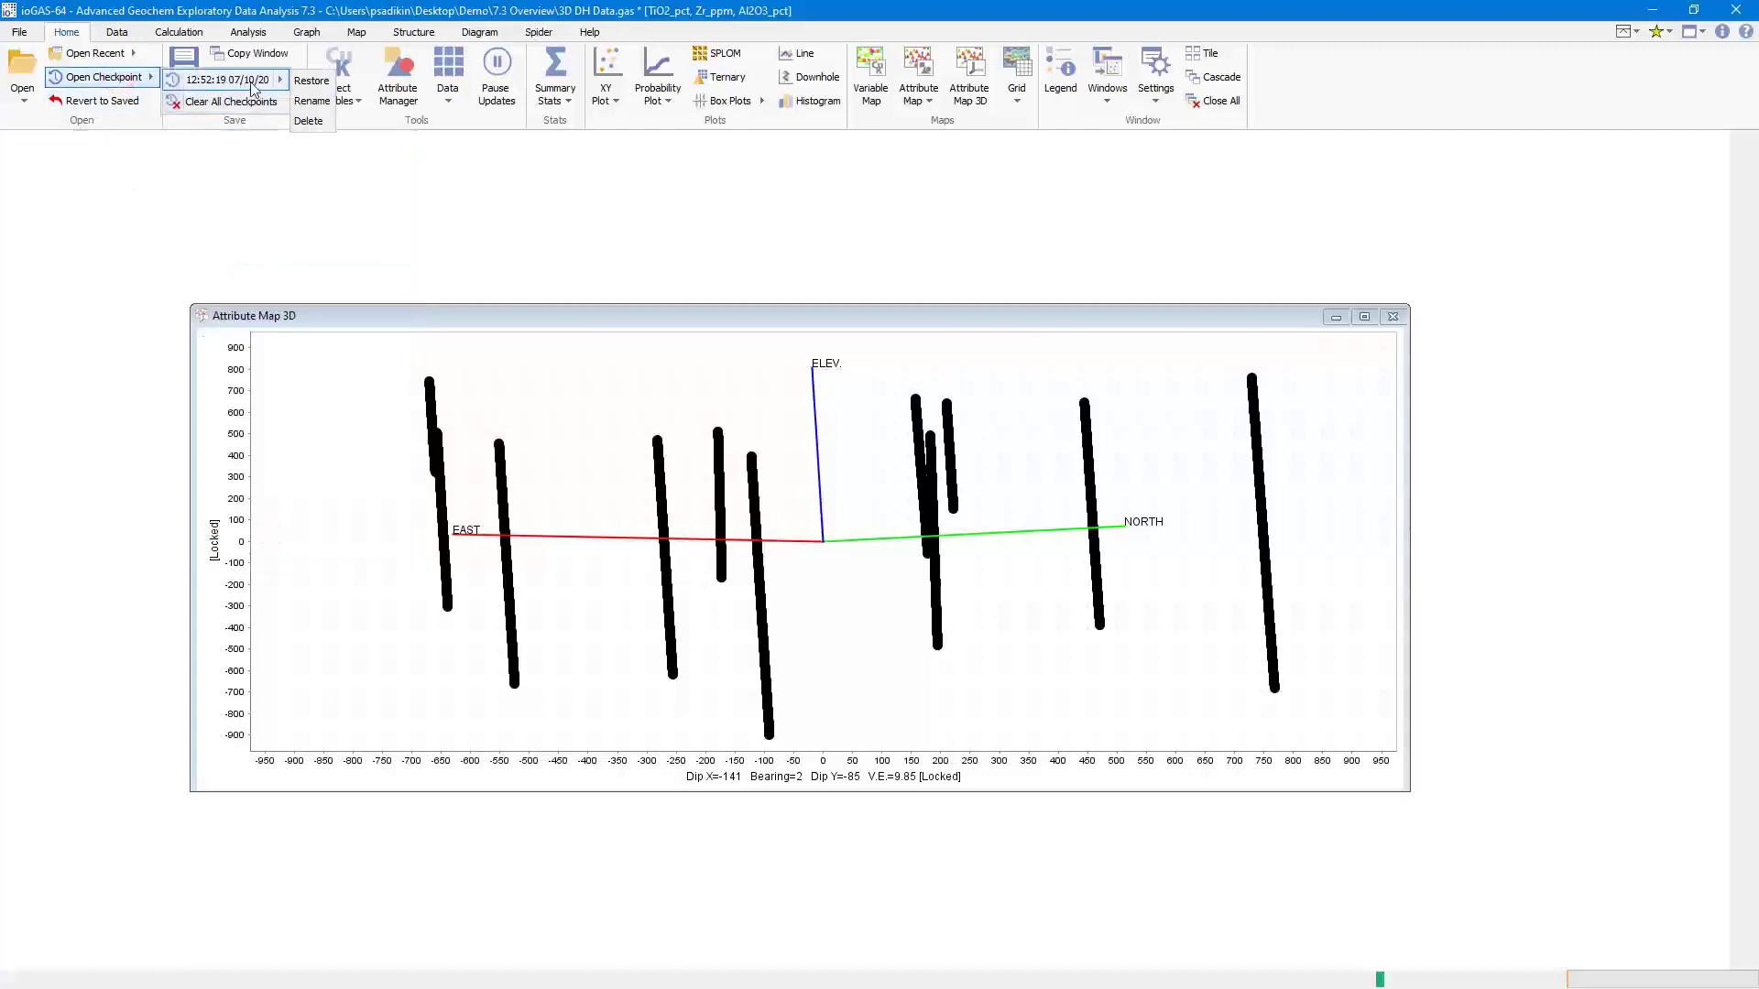
left_click(312, 82)
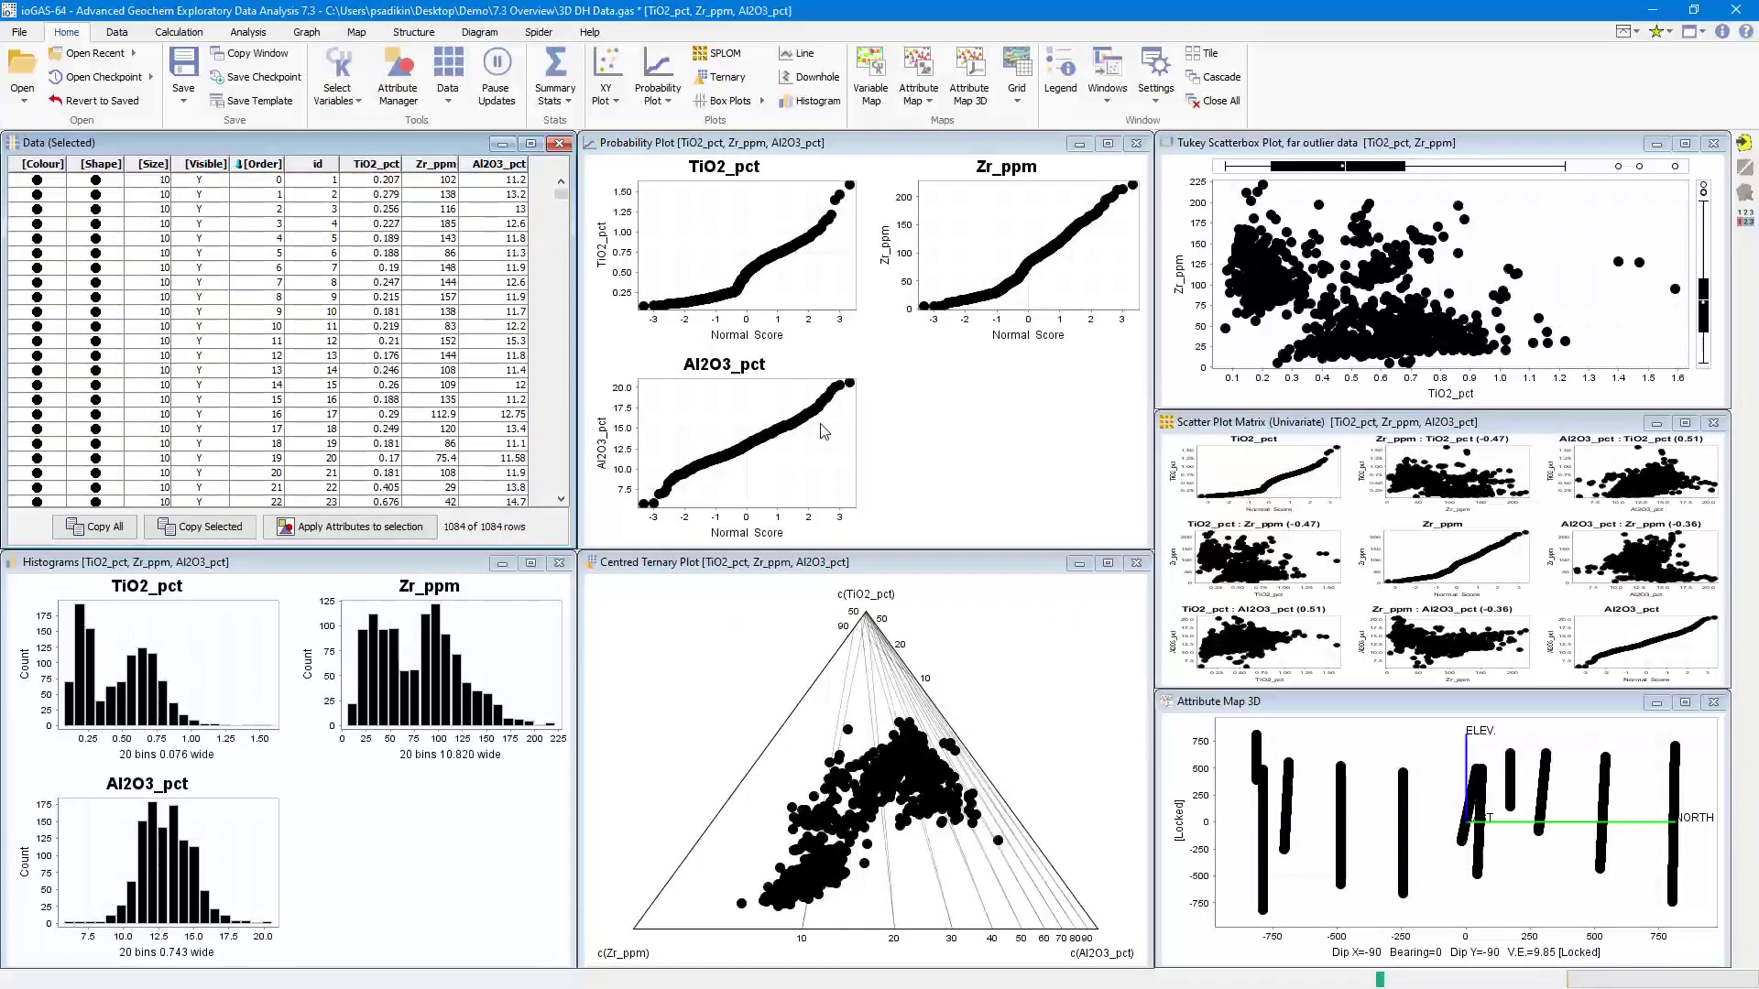
left_click(852, 560)
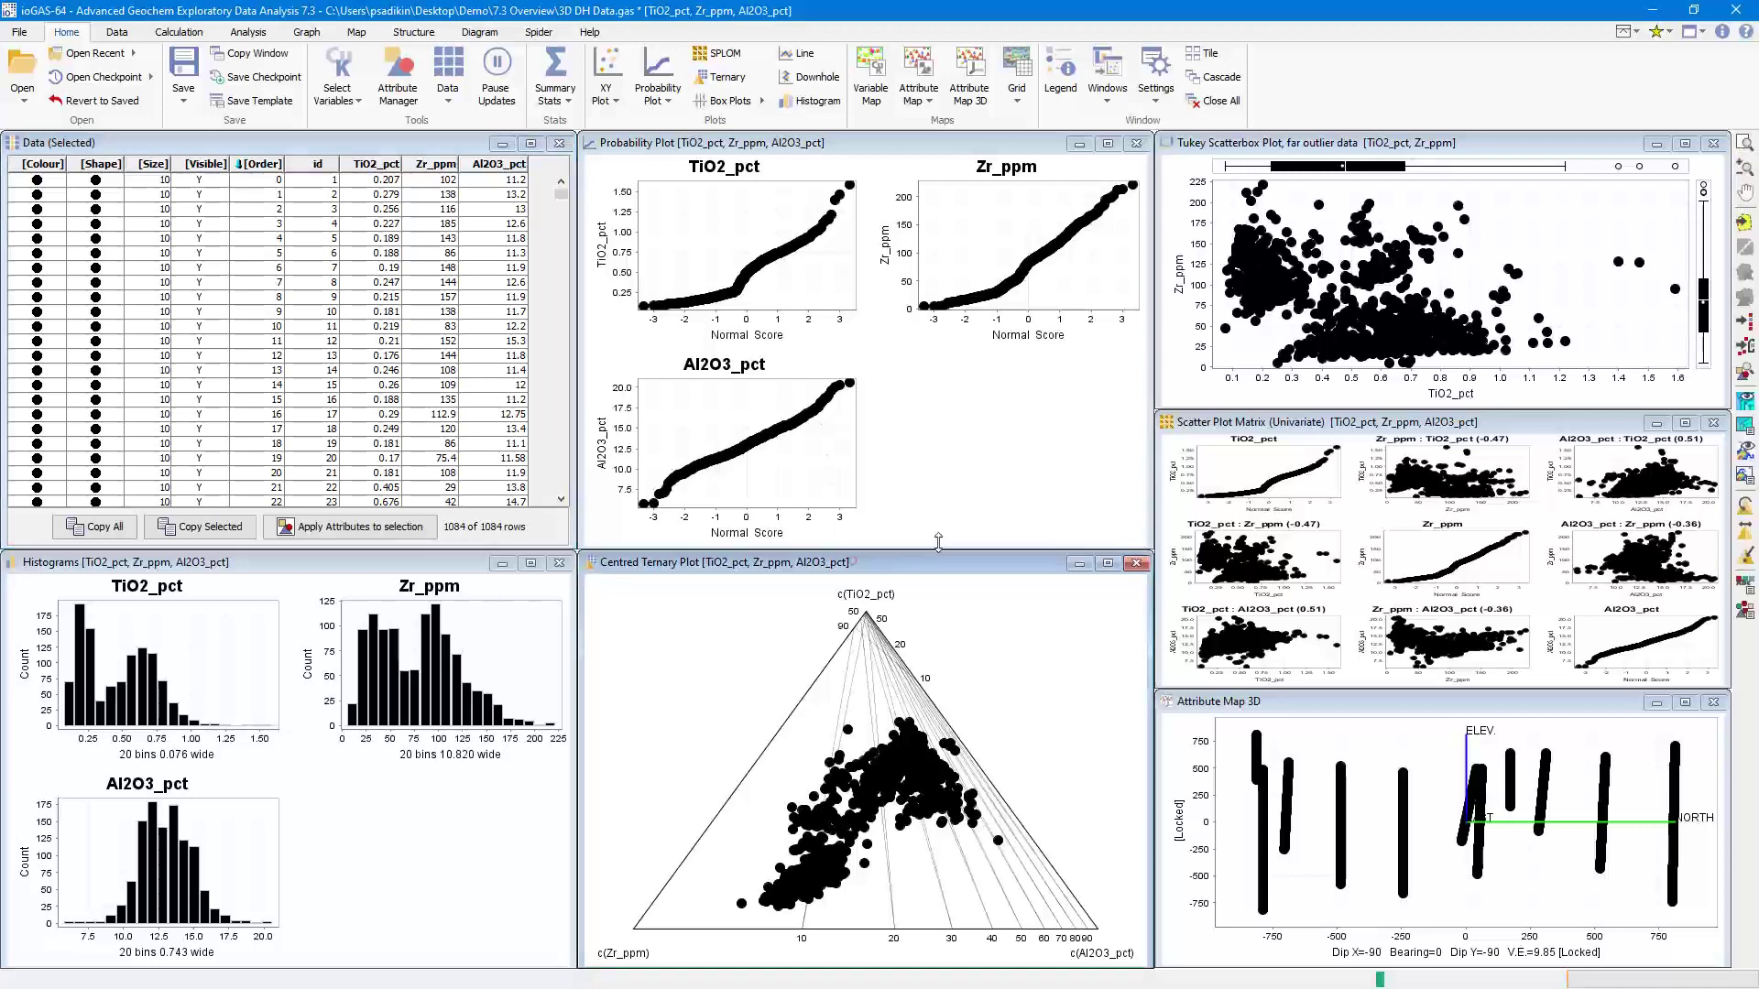
Polygon-select the upper point cloud in the Centred Ternary Plot.
left_click(1745, 225)
left_click(1001, 852)
left_click(870, 829)
left_click(806, 784)
left_click(815, 726)
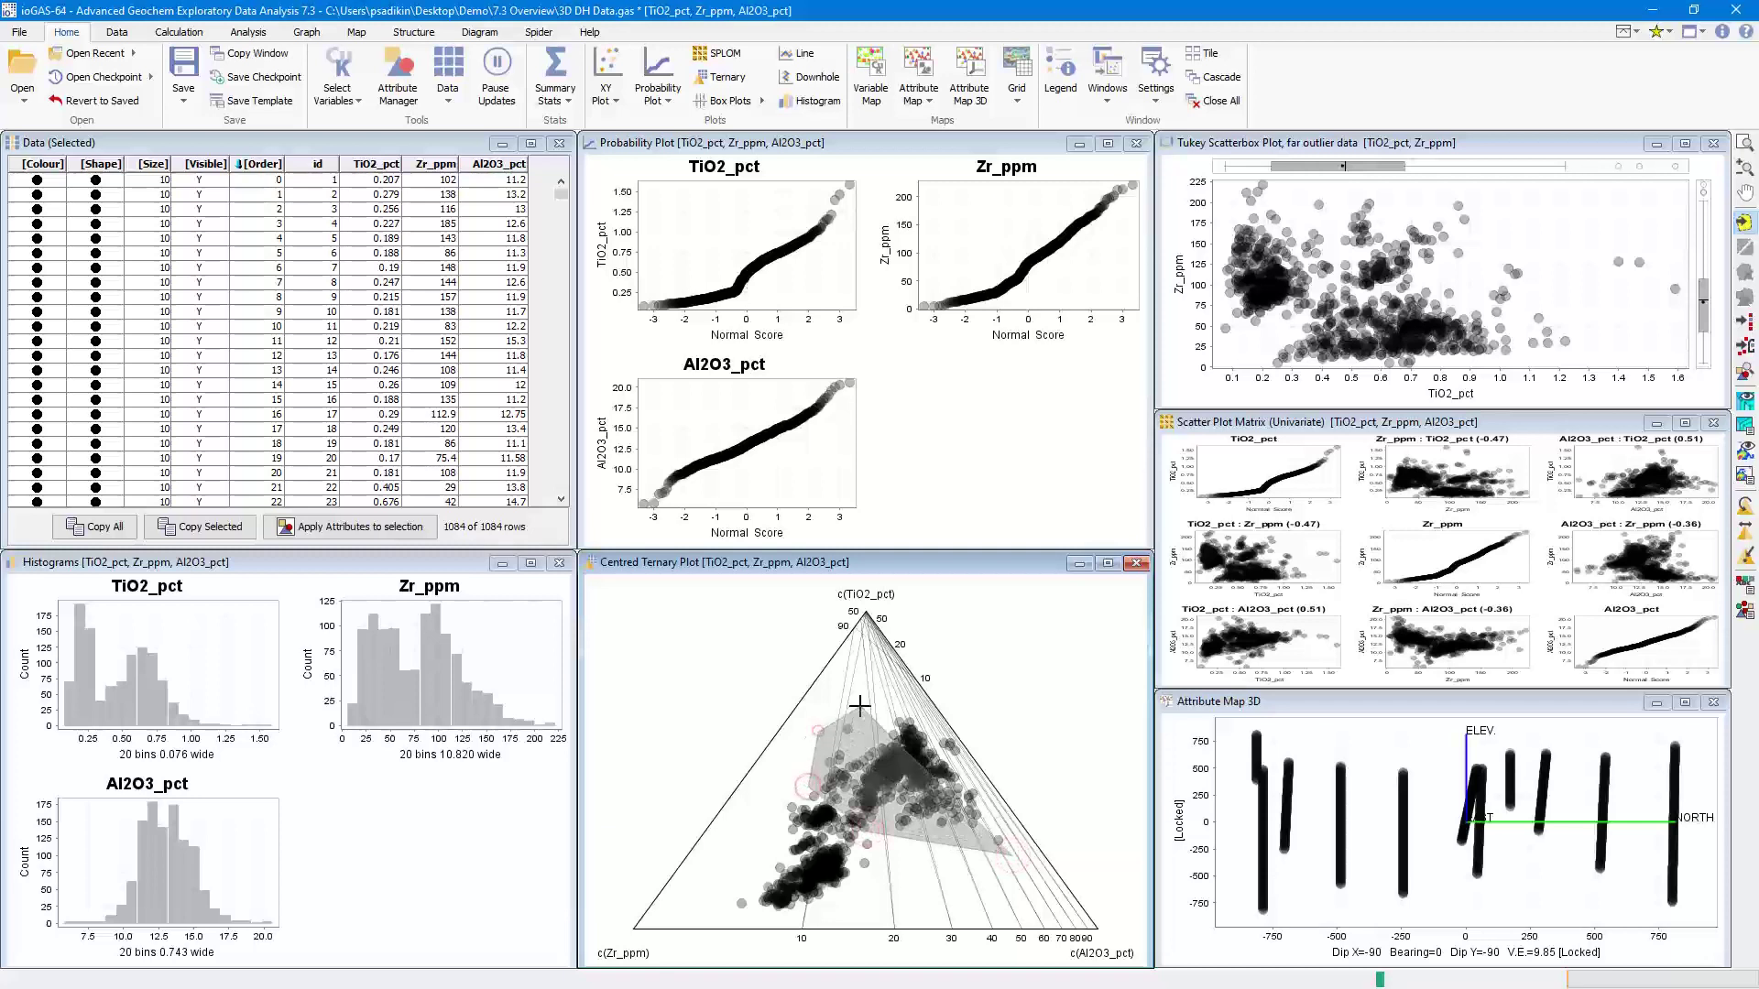
left_click(860, 705)
left_click(907, 707)
double_click(949, 729)
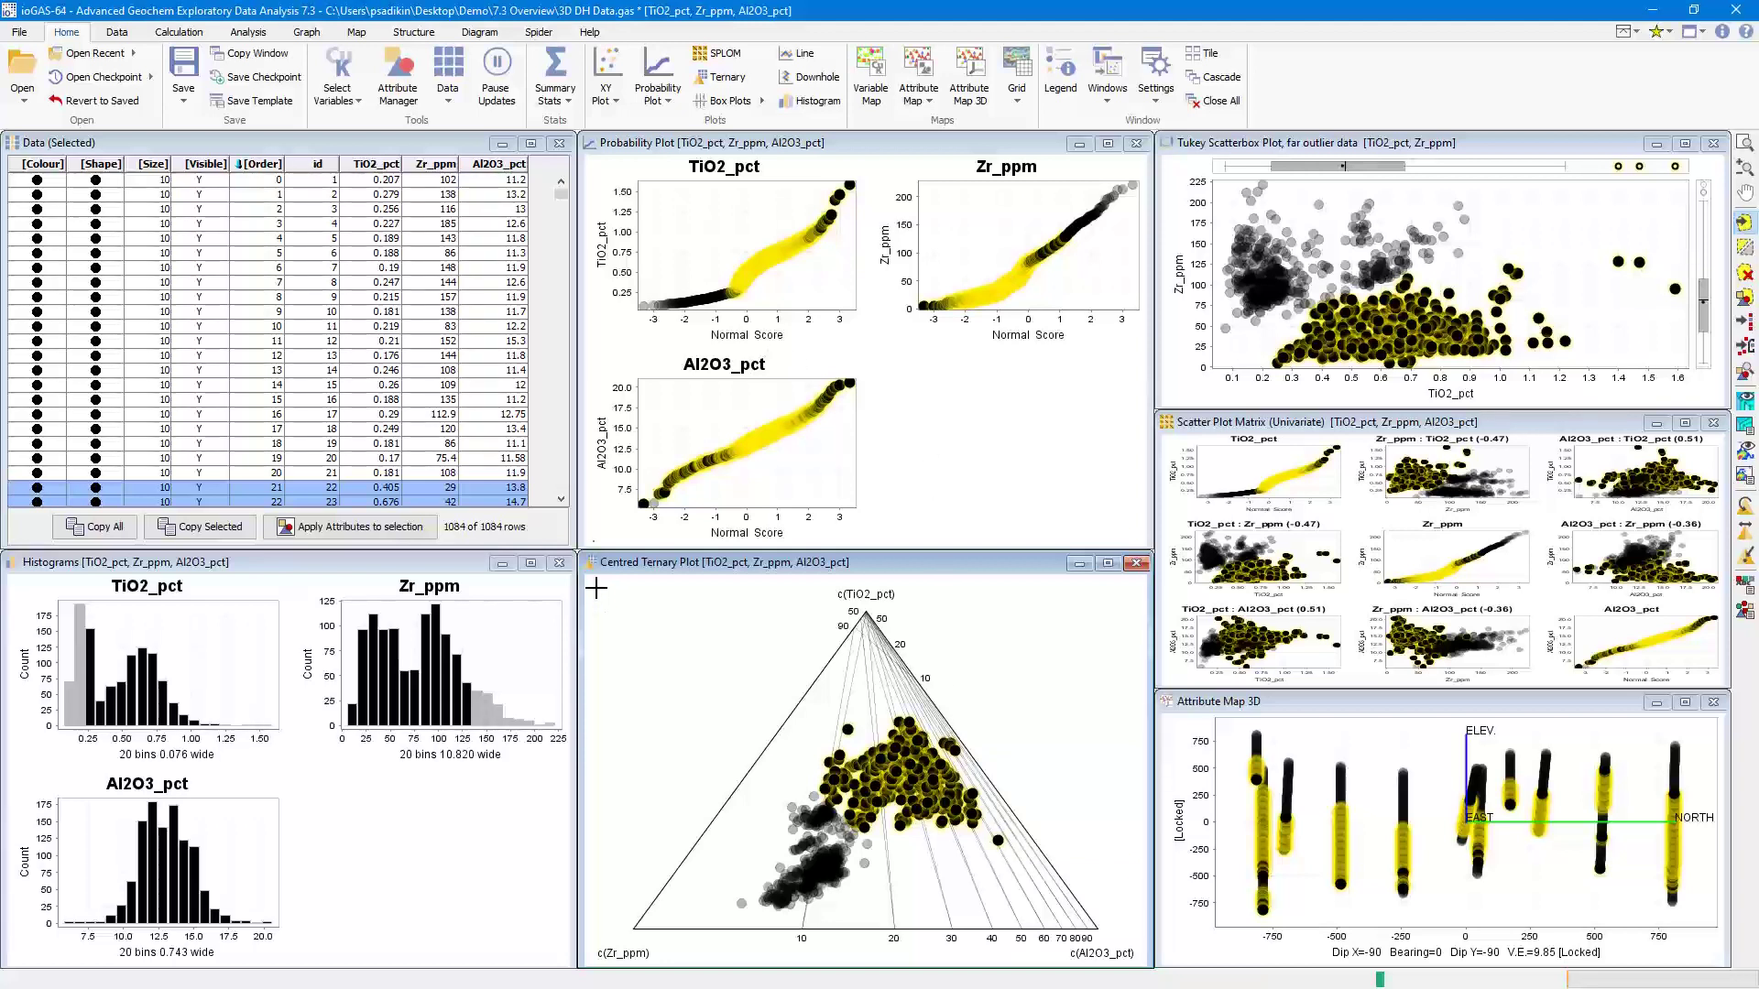
Page through the data, preview an XY plot, then colour the 514 selected rows orange as Colour_01.
left_click(563, 425)
left_click(563, 425)
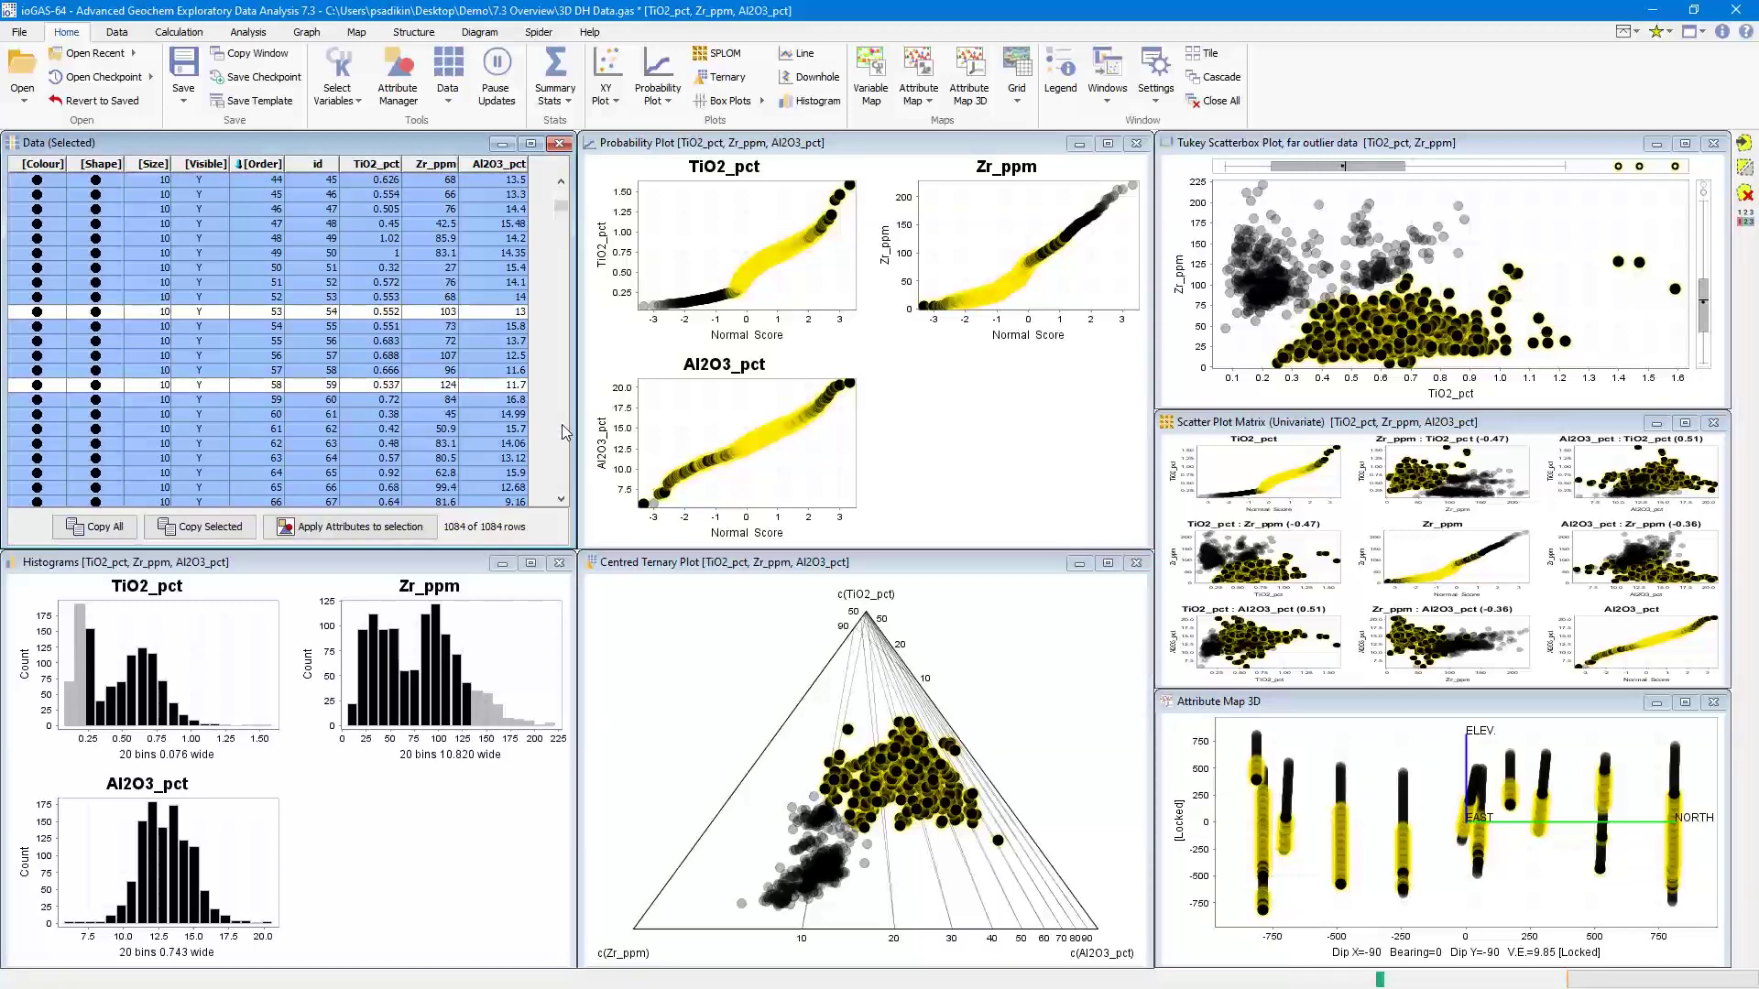
left_click(604, 71)
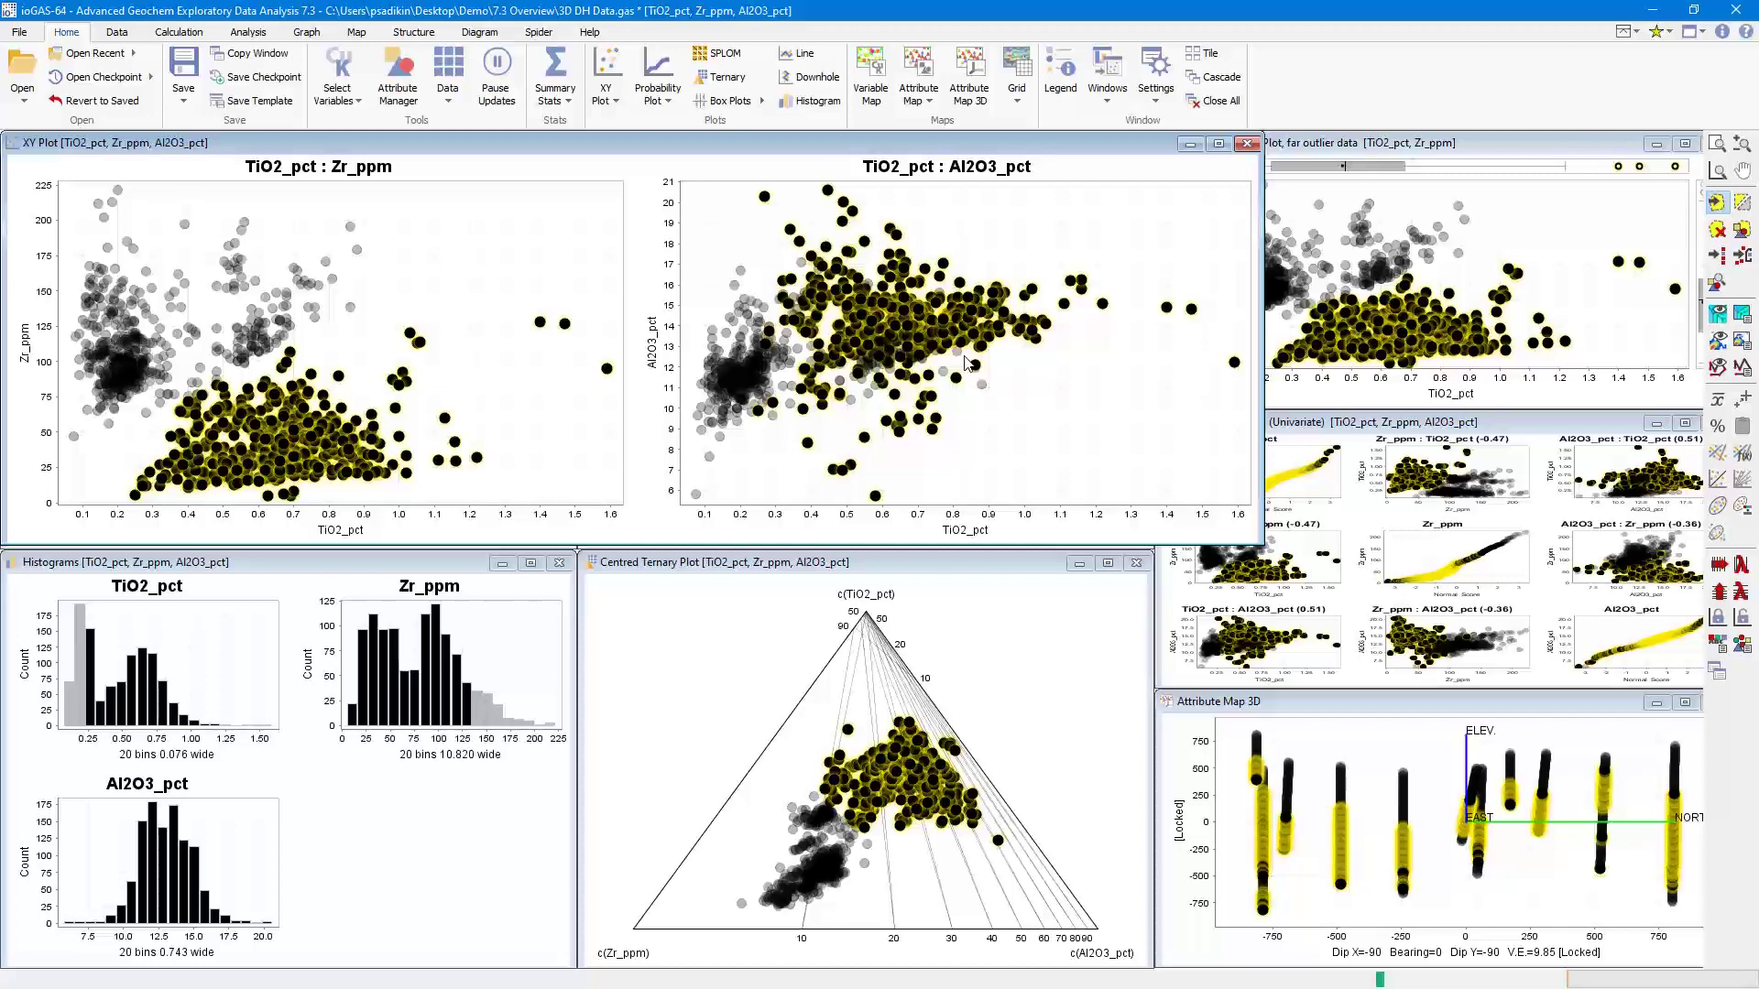
left_click(1190, 143)
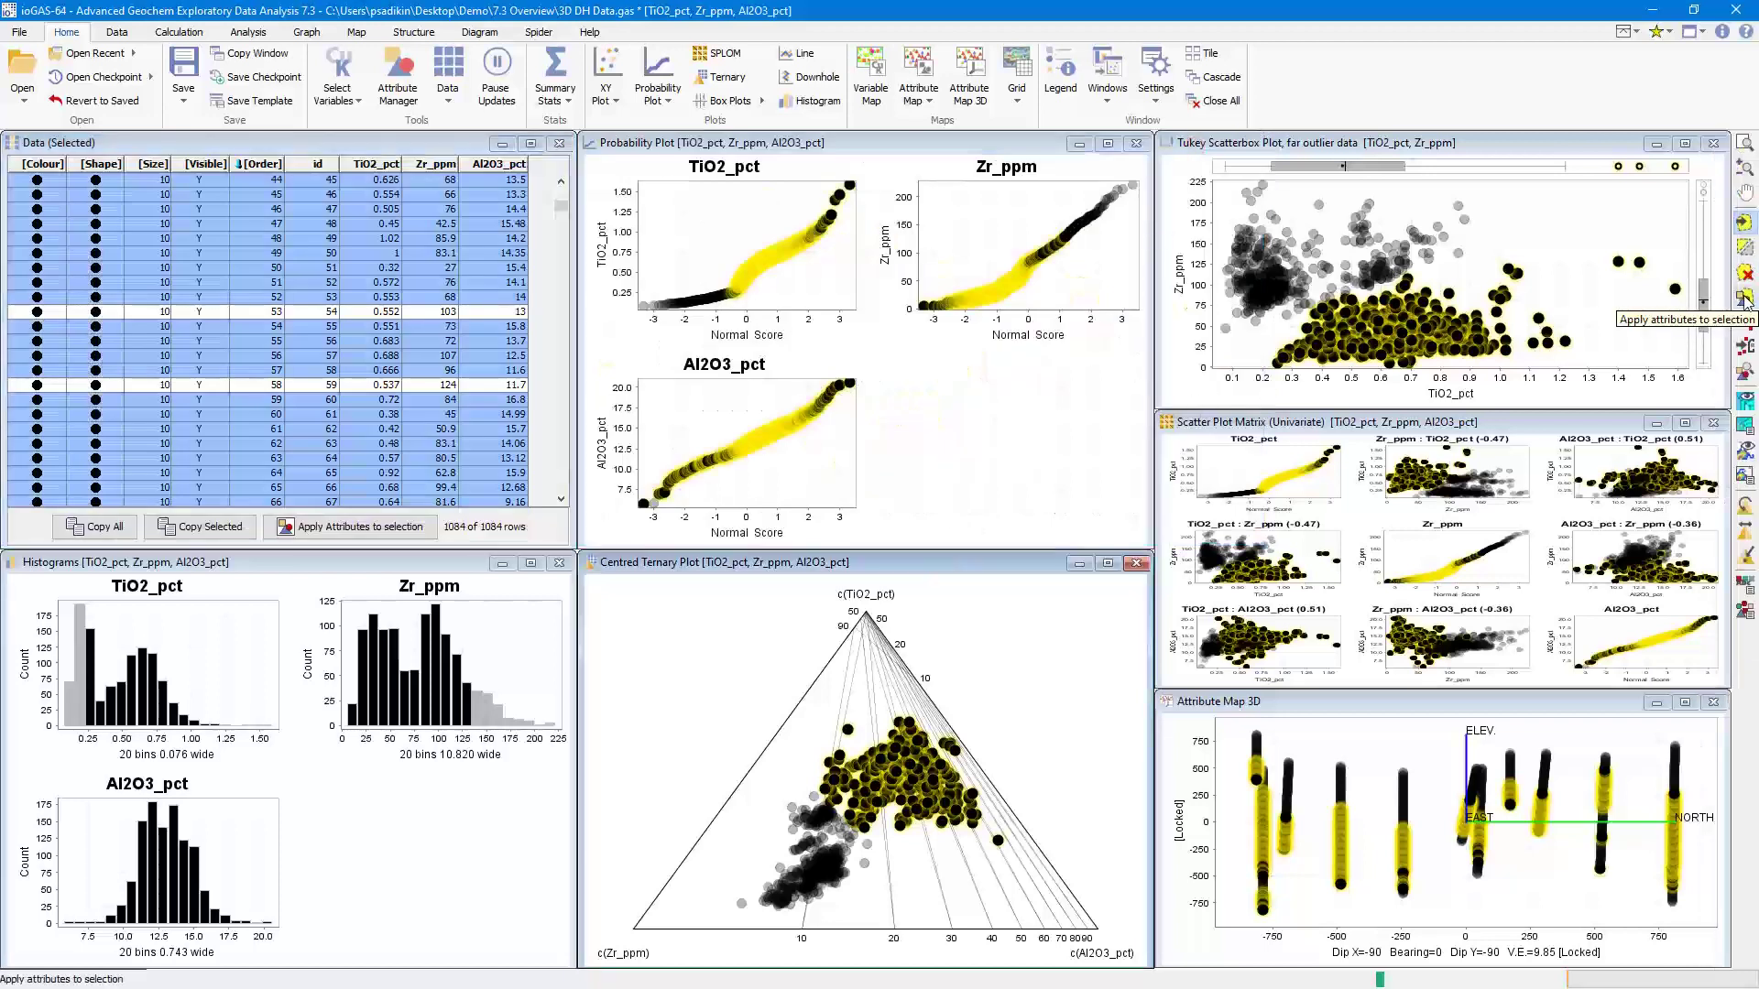
left_click(1745, 299)
left_click(841, 550)
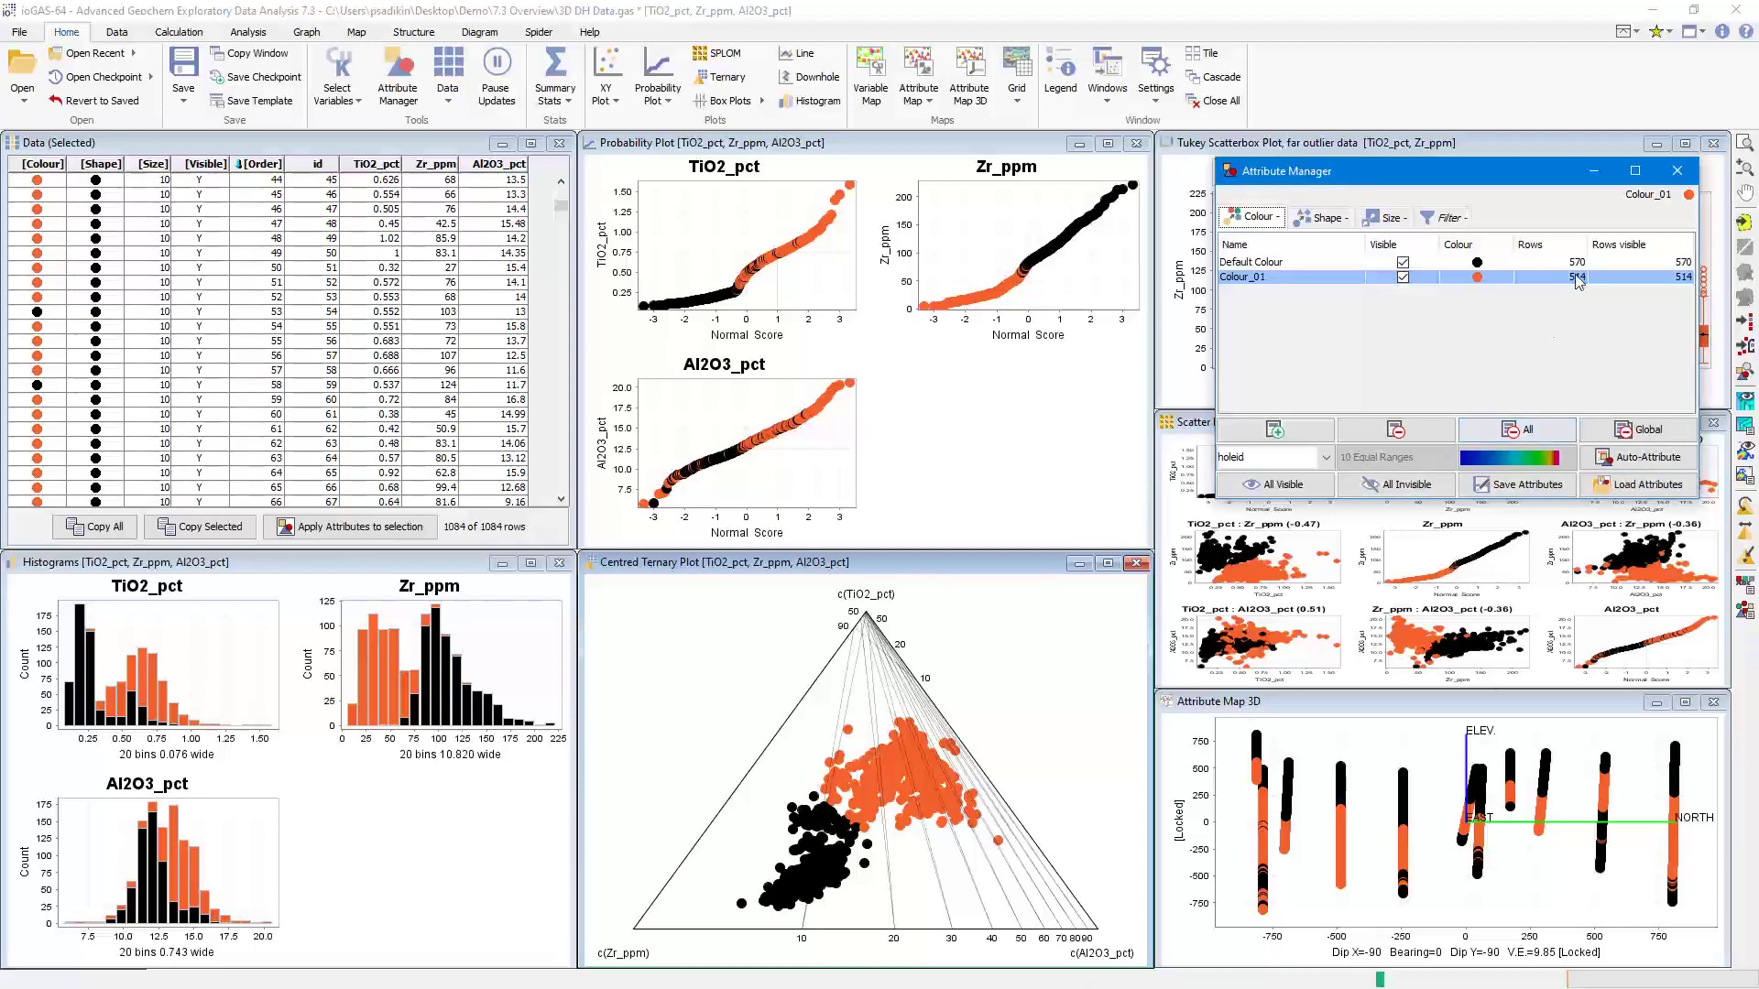
Close the attribute manager, minimise all plot windows, and check the clustering options without changes.
left_click(1690, 32)
left_click(1486, 137)
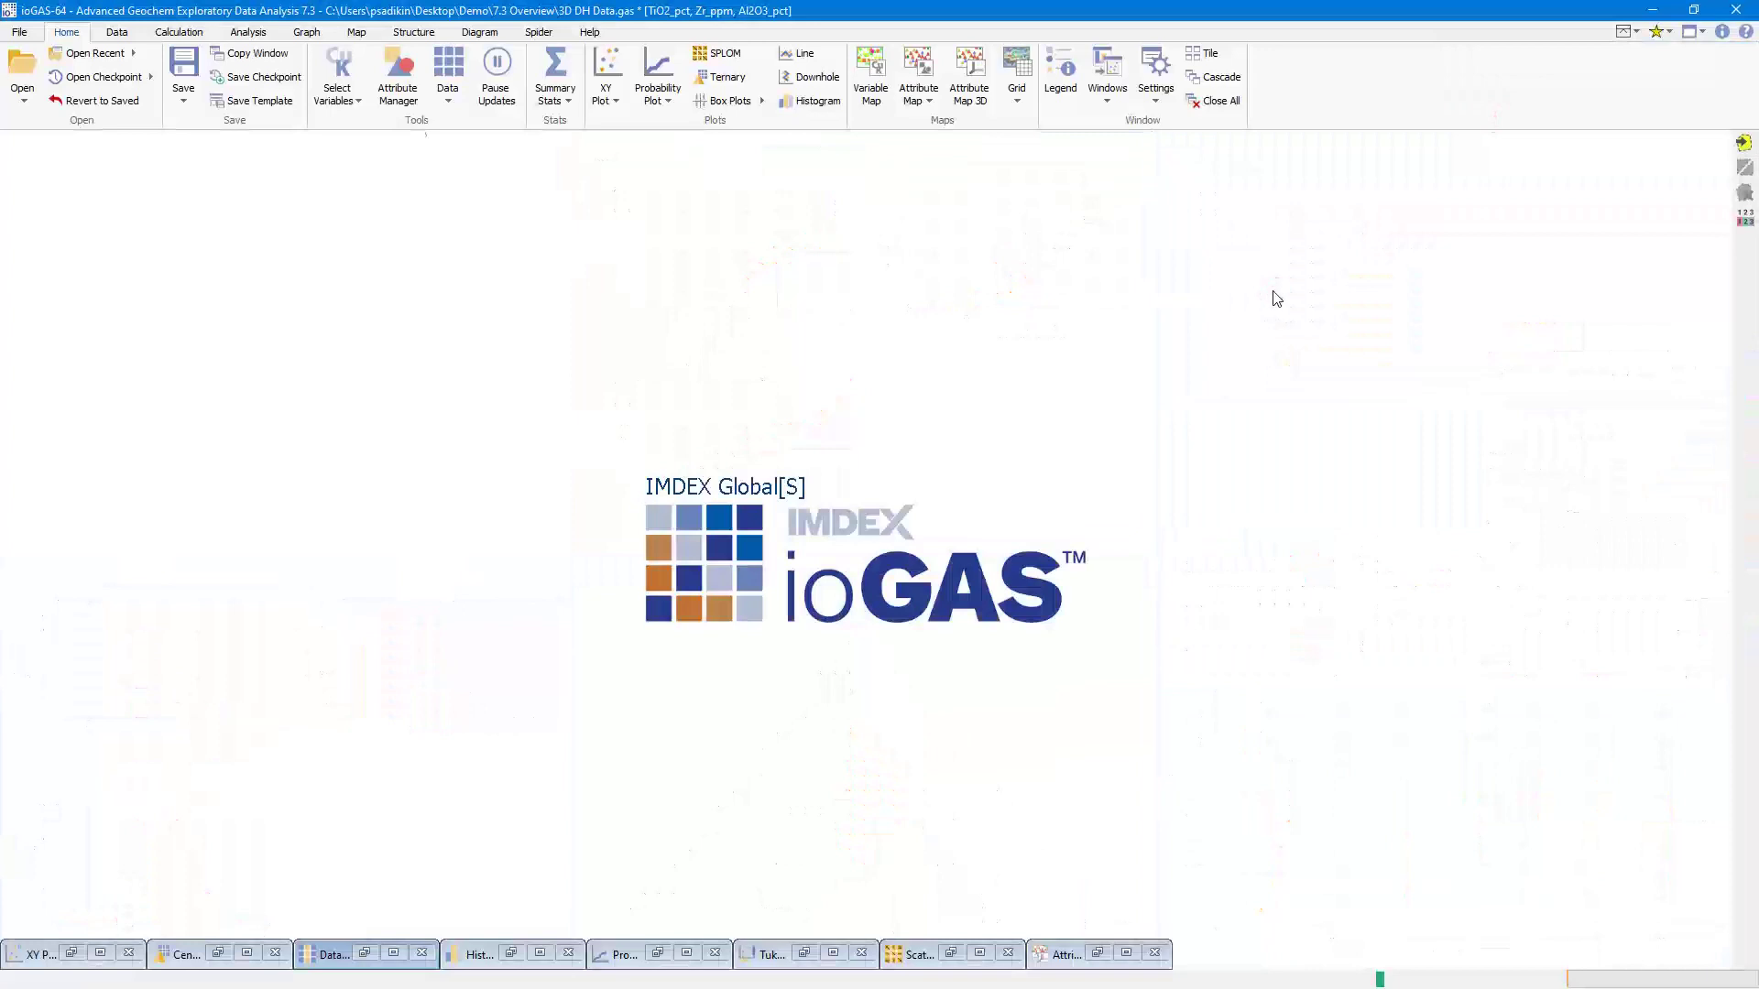
left_click(248, 32)
left_click(1168, 83)
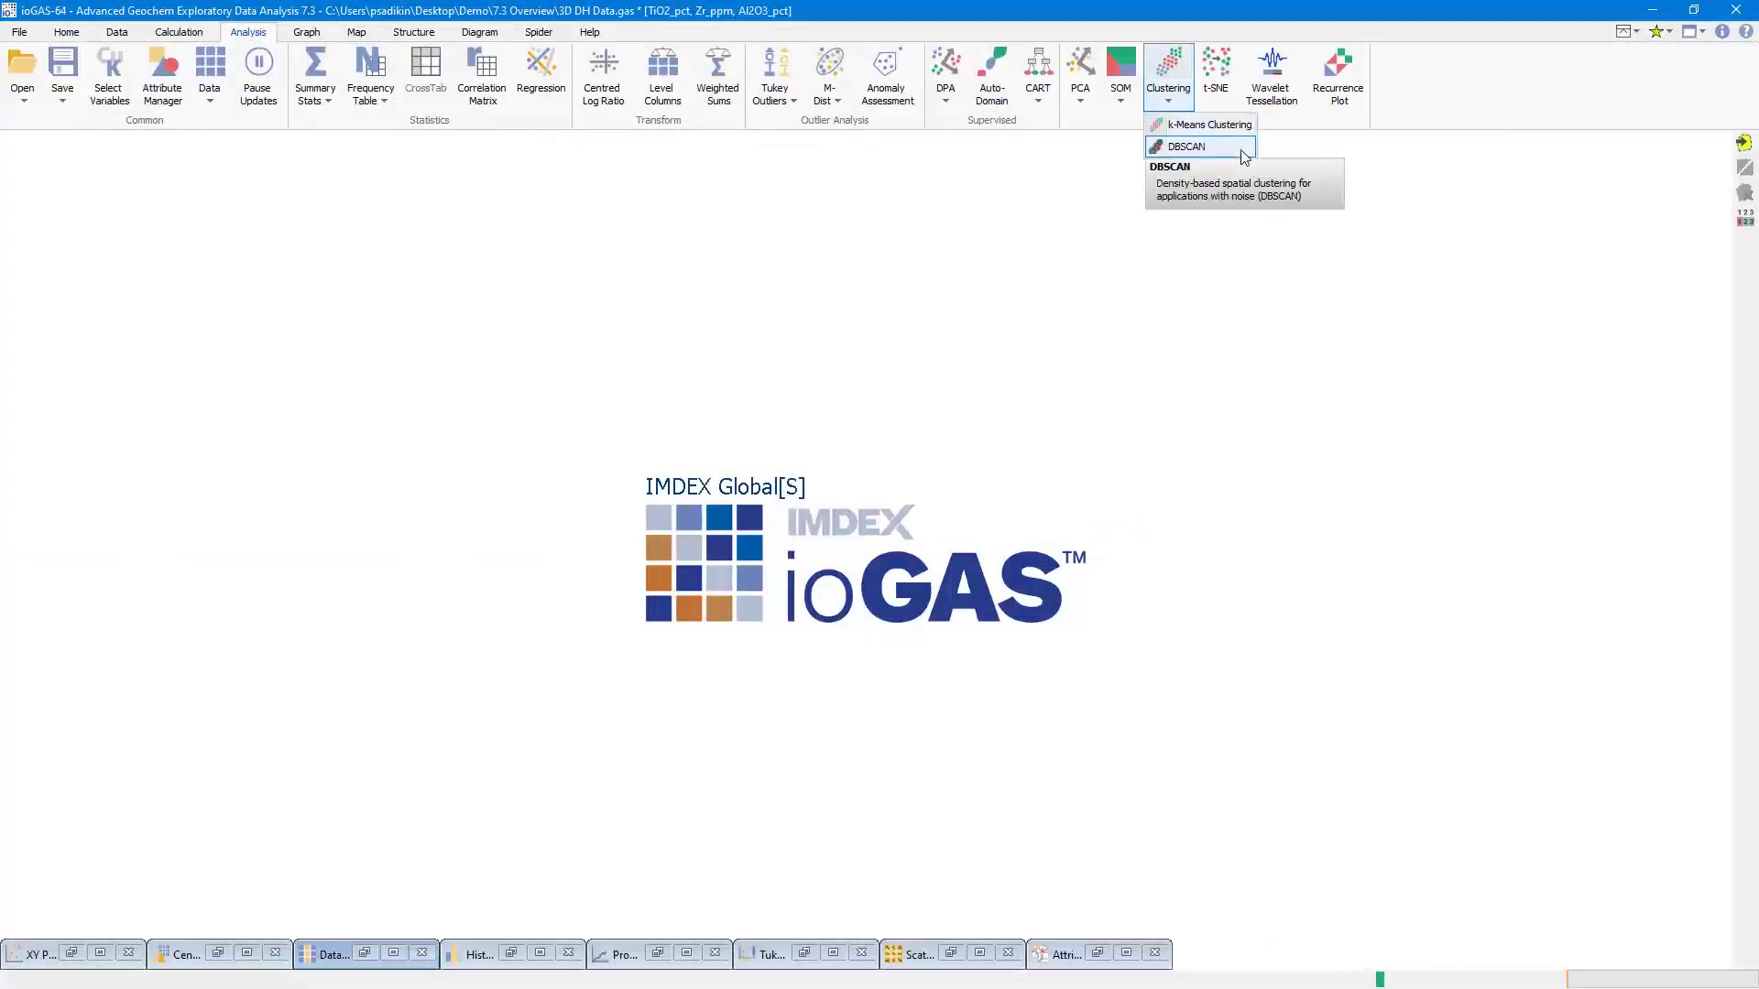
left_click(866, 229)
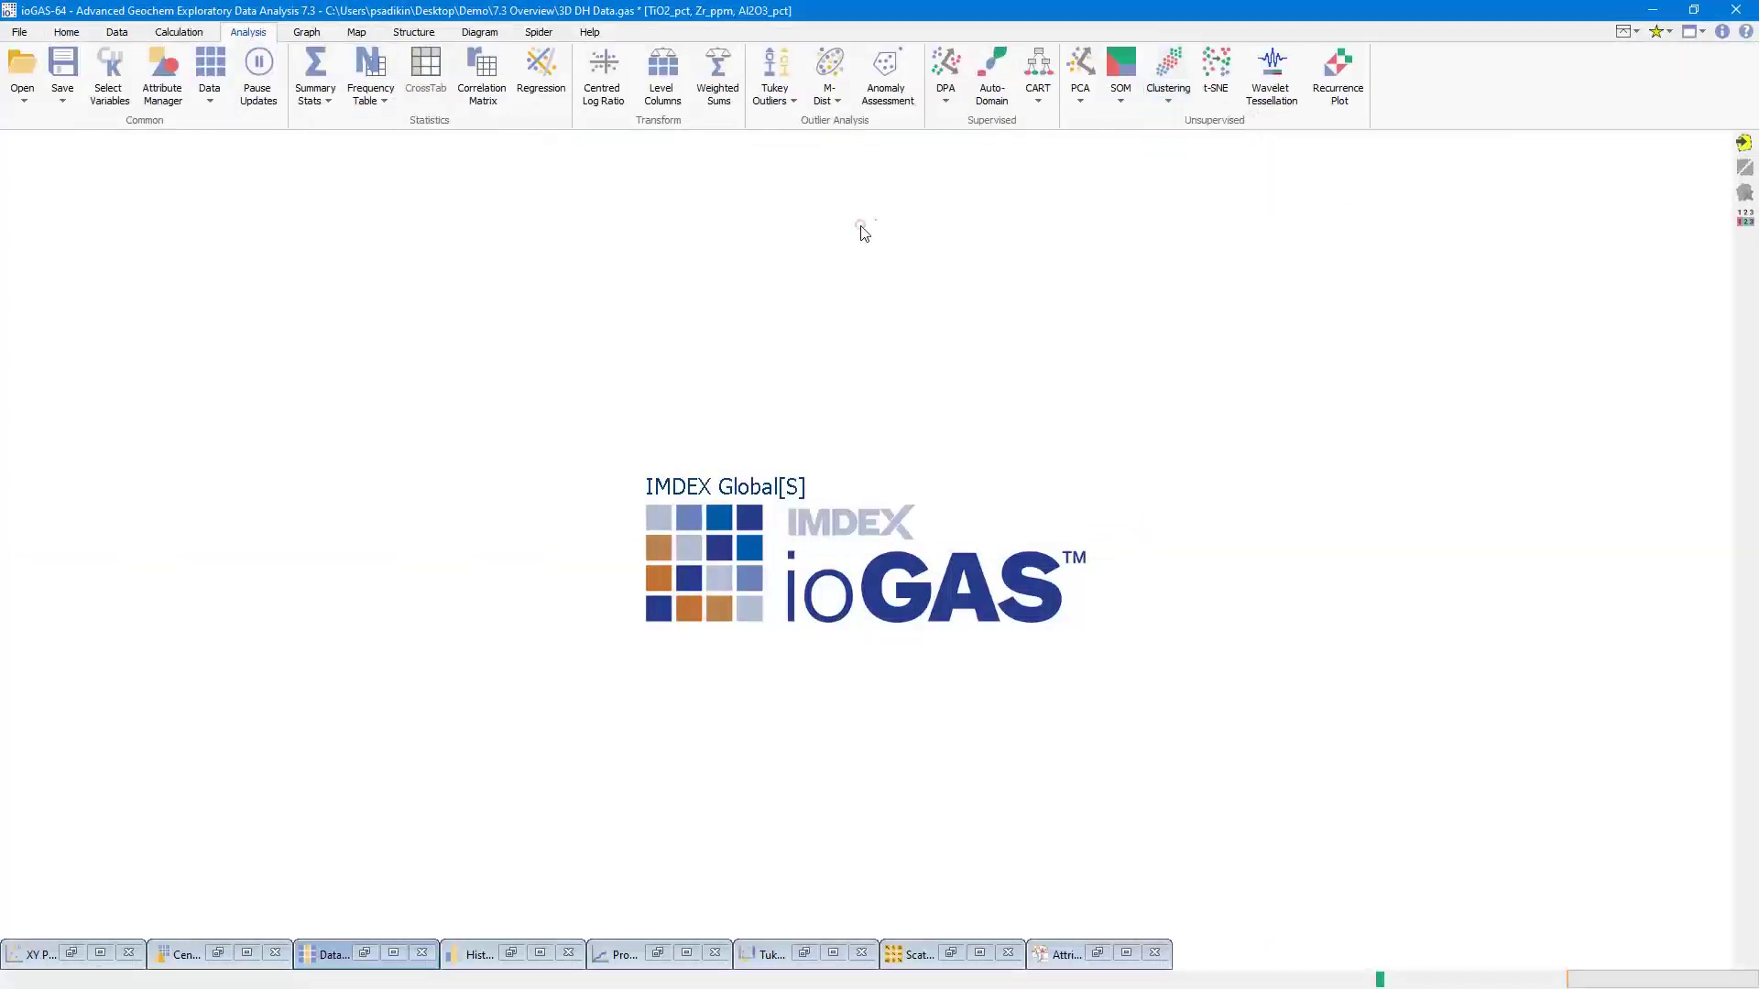
Replace the active variables with the Immobiles group (TiO2_pct, Zr_ppm, Y_ppm, Nd_ppm, Al2O3_pct, etc.).
left_click(109, 87)
left_click(210, 368)
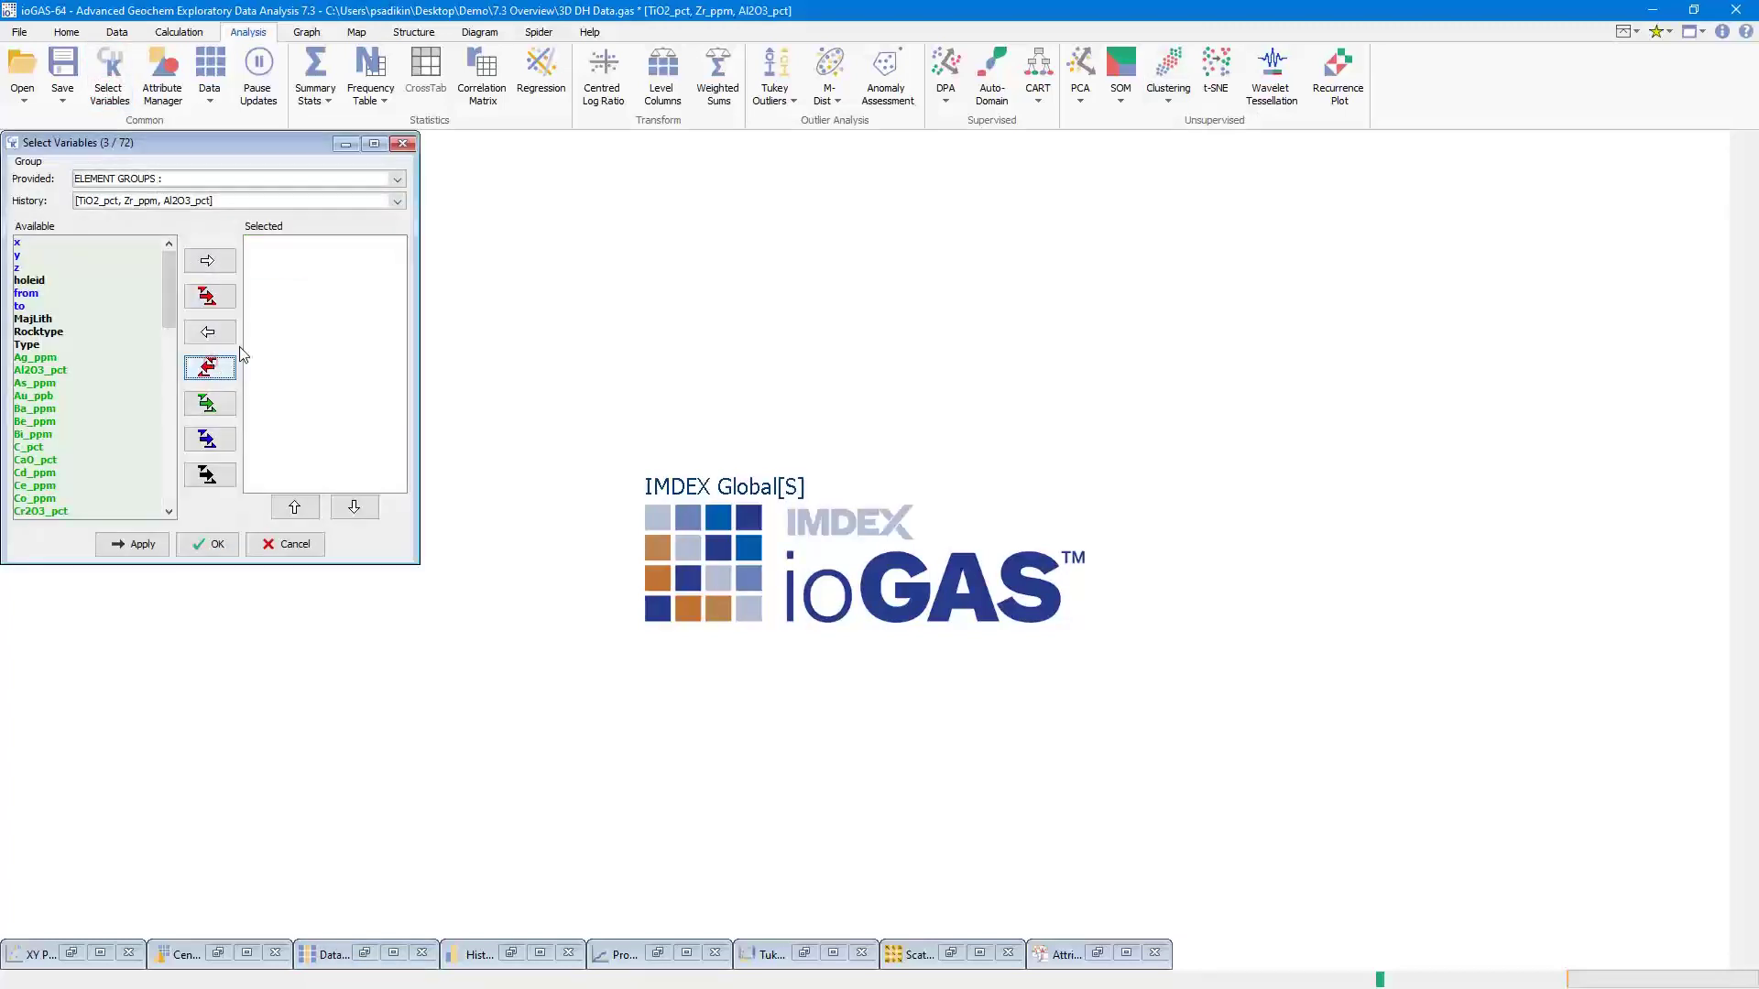
left_click(245, 181)
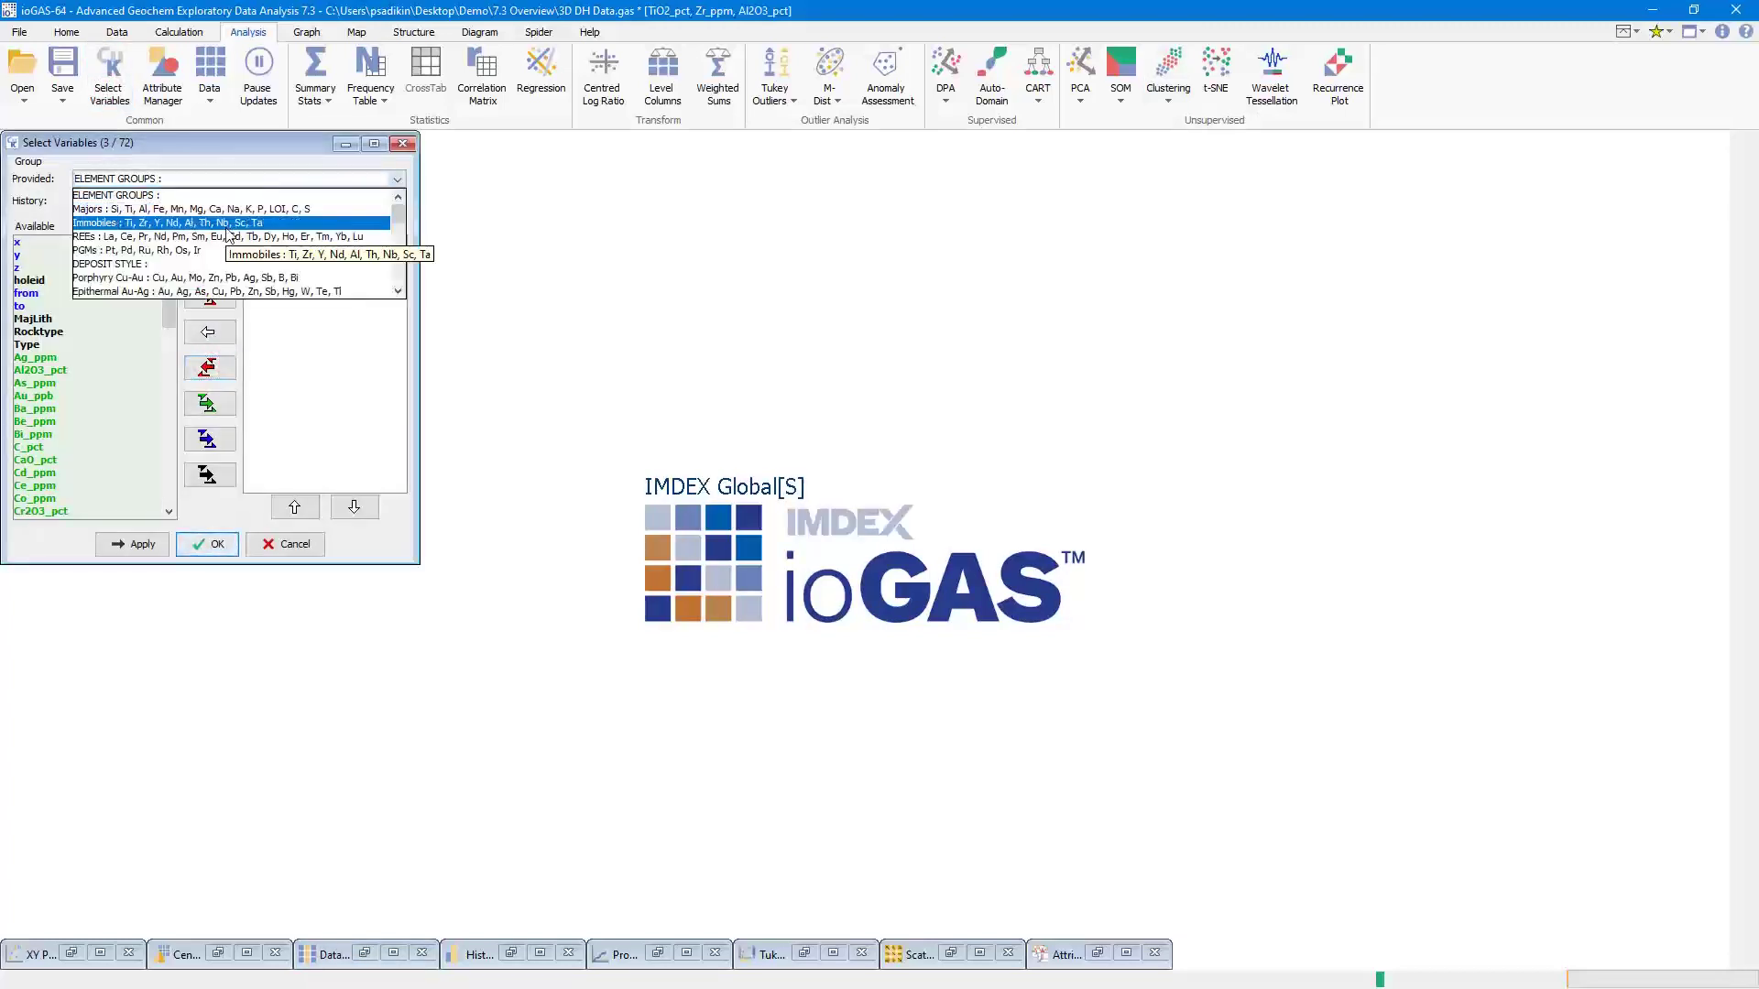
left_click(228, 225)
left_click(205, 543)
left_click(163, 75)
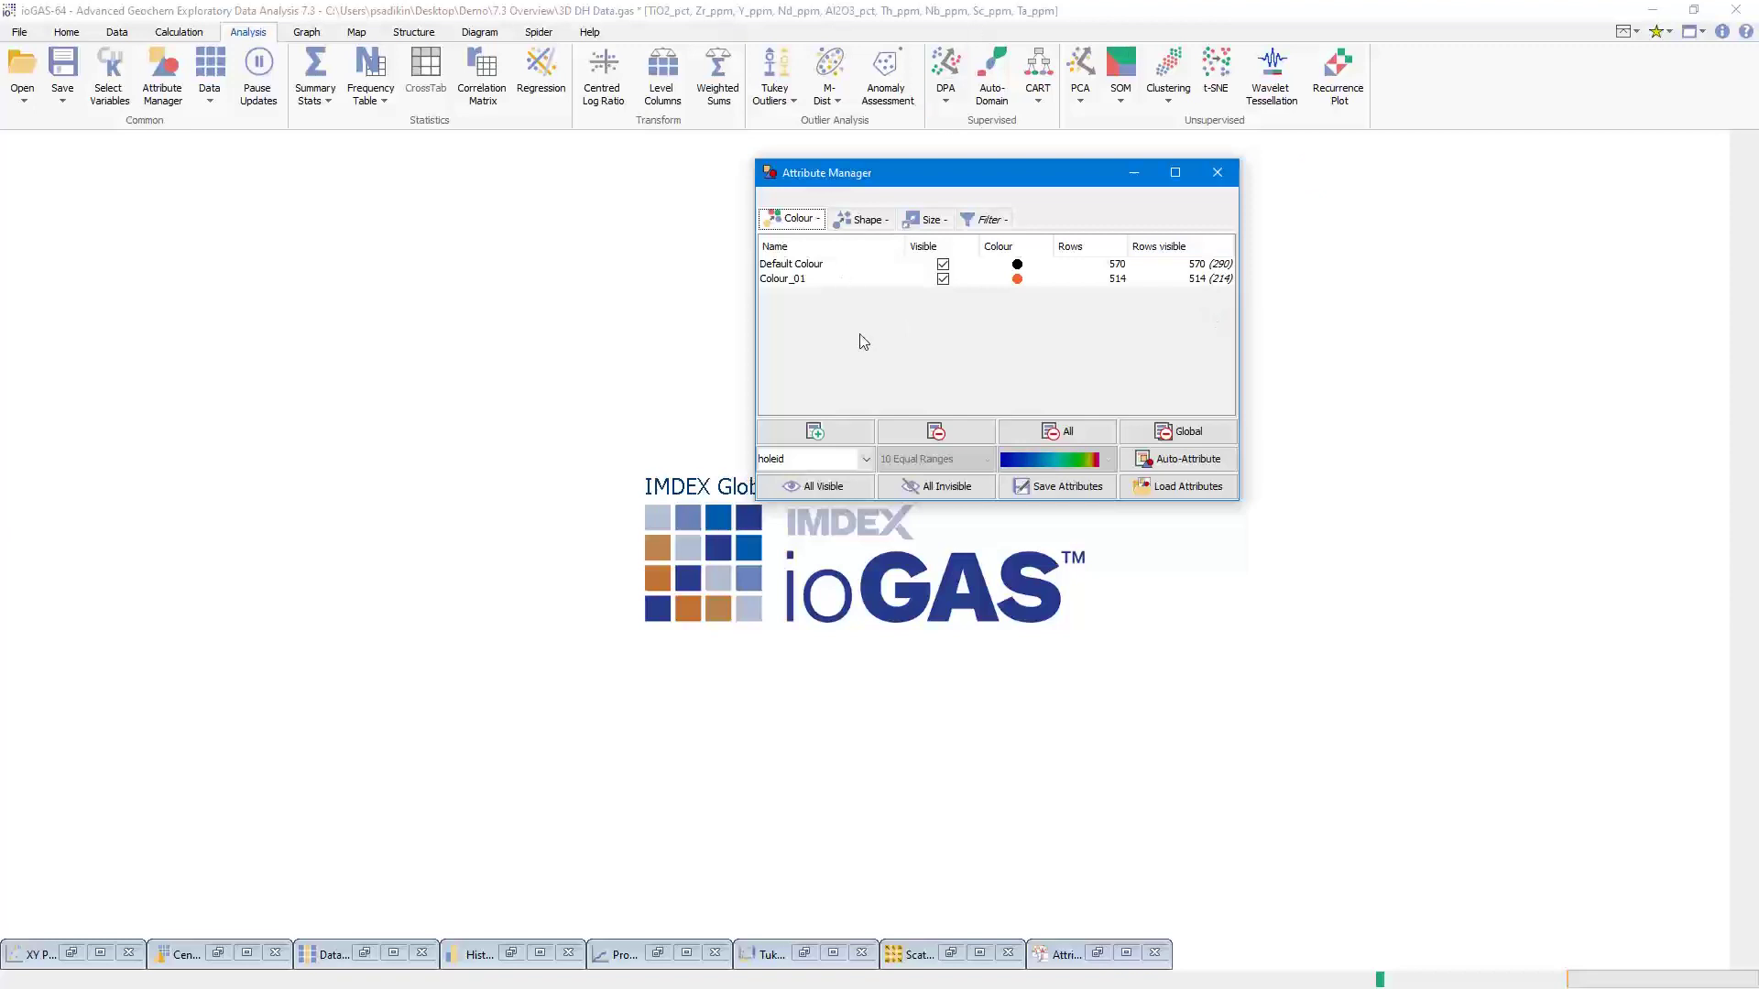
Auto-attribute colours by MajLith into Felsic A (628), Felsic B (173) and Mafic (283).
left_click(864, 460)
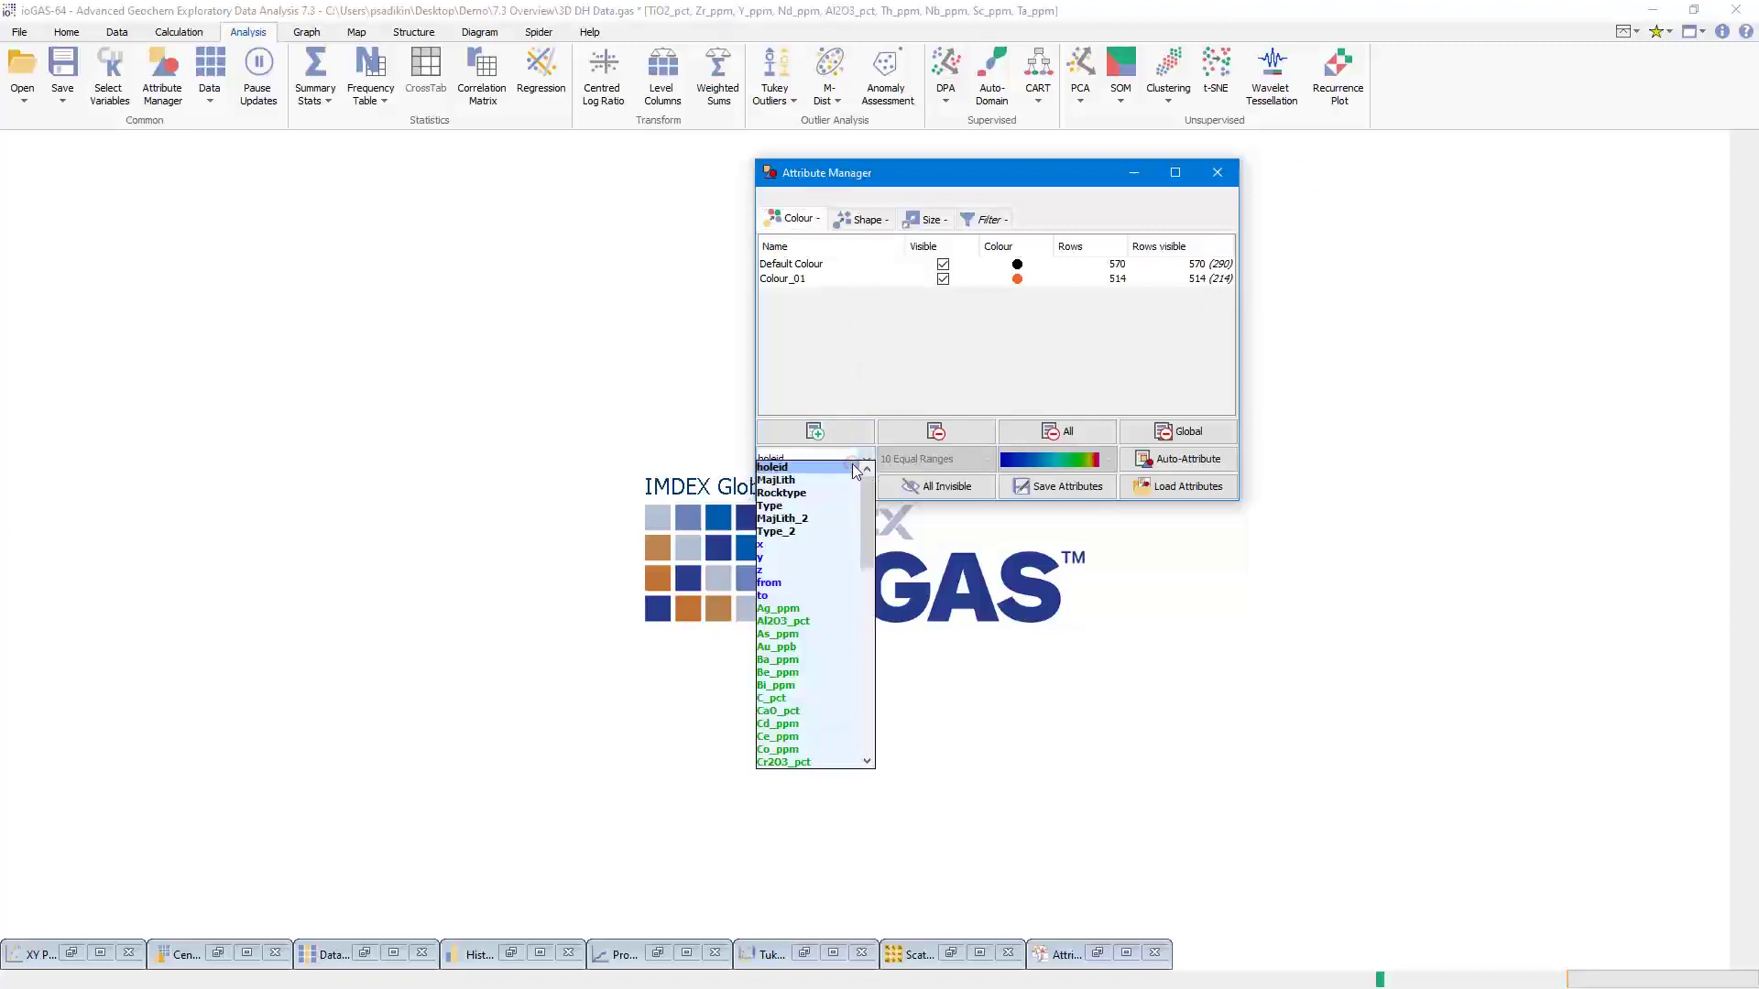
left_click(829, 480)
left_click(1194, 458)
left_click(936, 359)
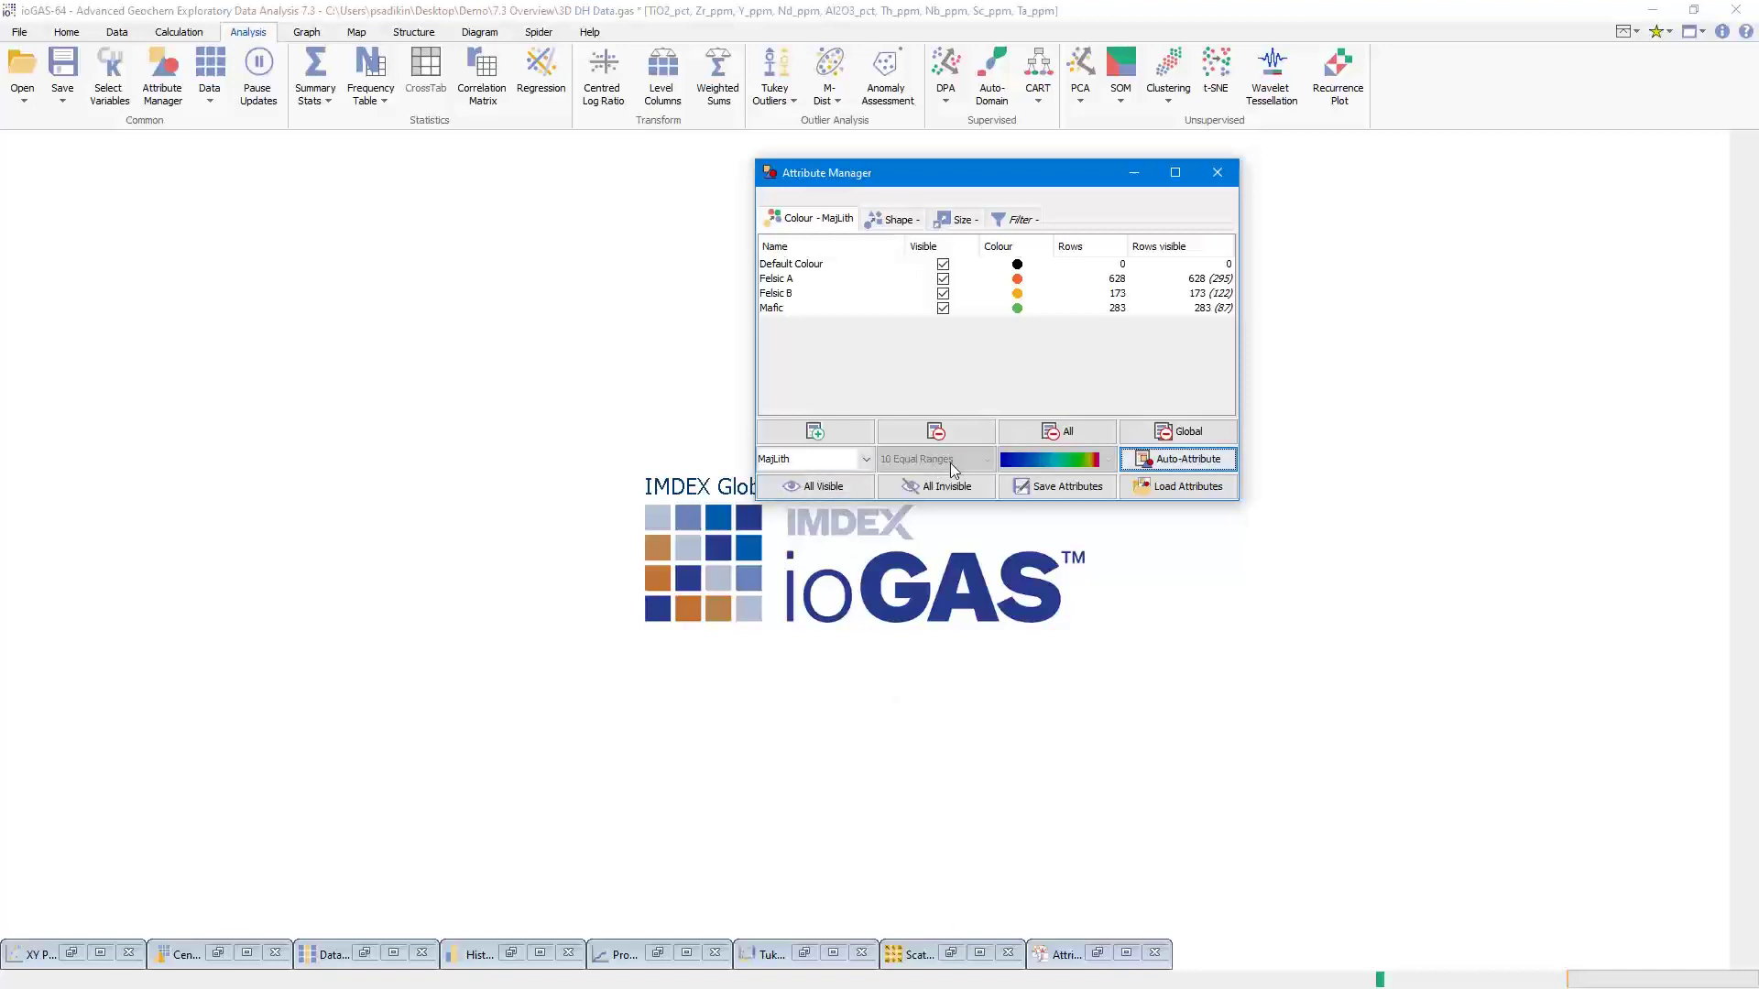
Set the active variables to the Majors group minus C_pct and S_pct.
left_click(109, 72)
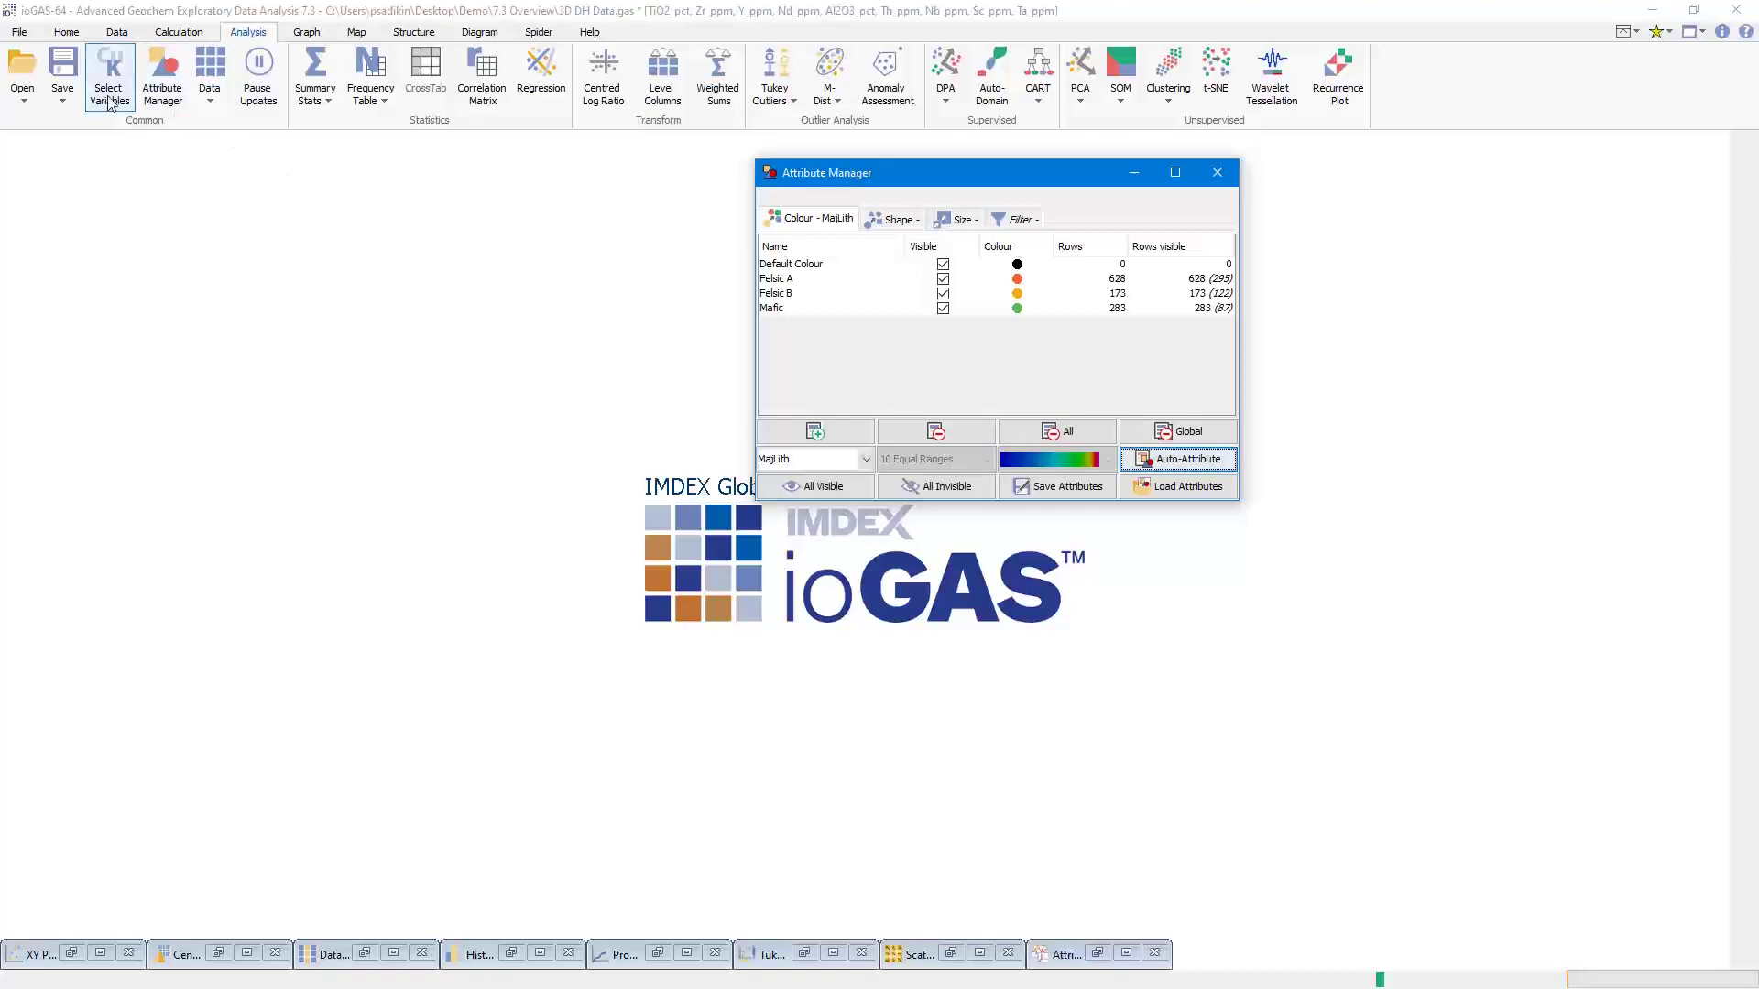
left_click(222, 376)
left_click(398, 179)
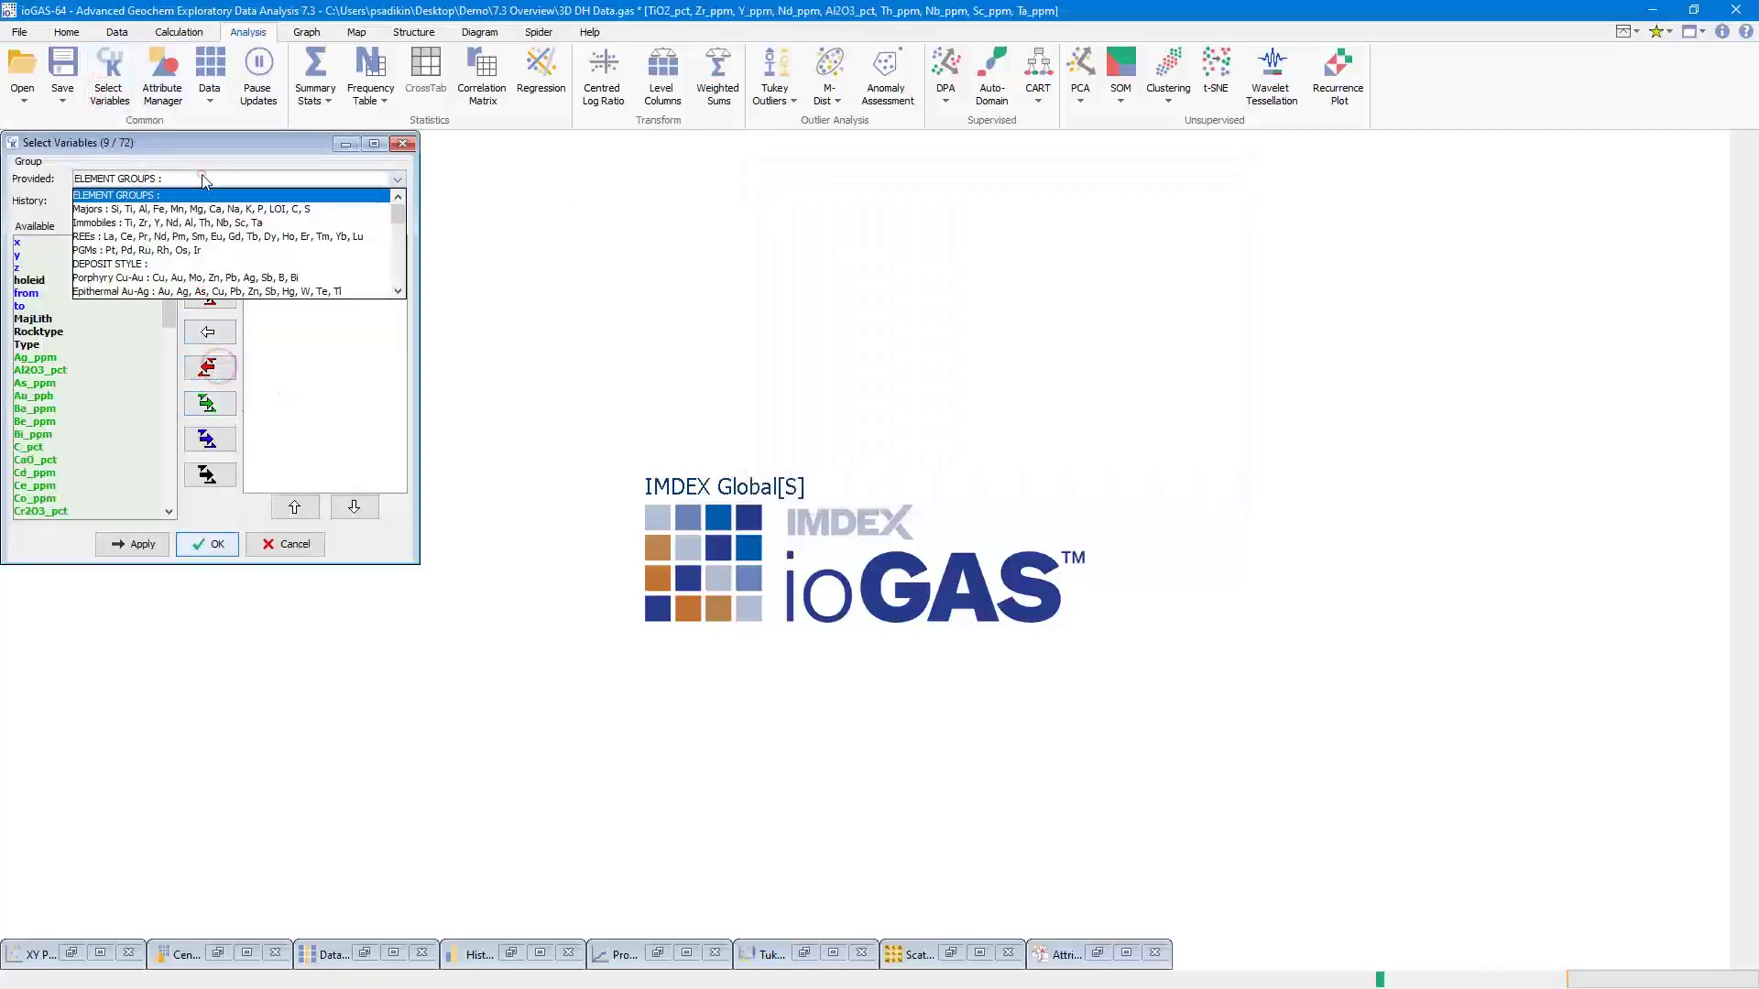
left_click(201, 205)
left_click_drag(300, 370, 300, 383)
key("Delete")
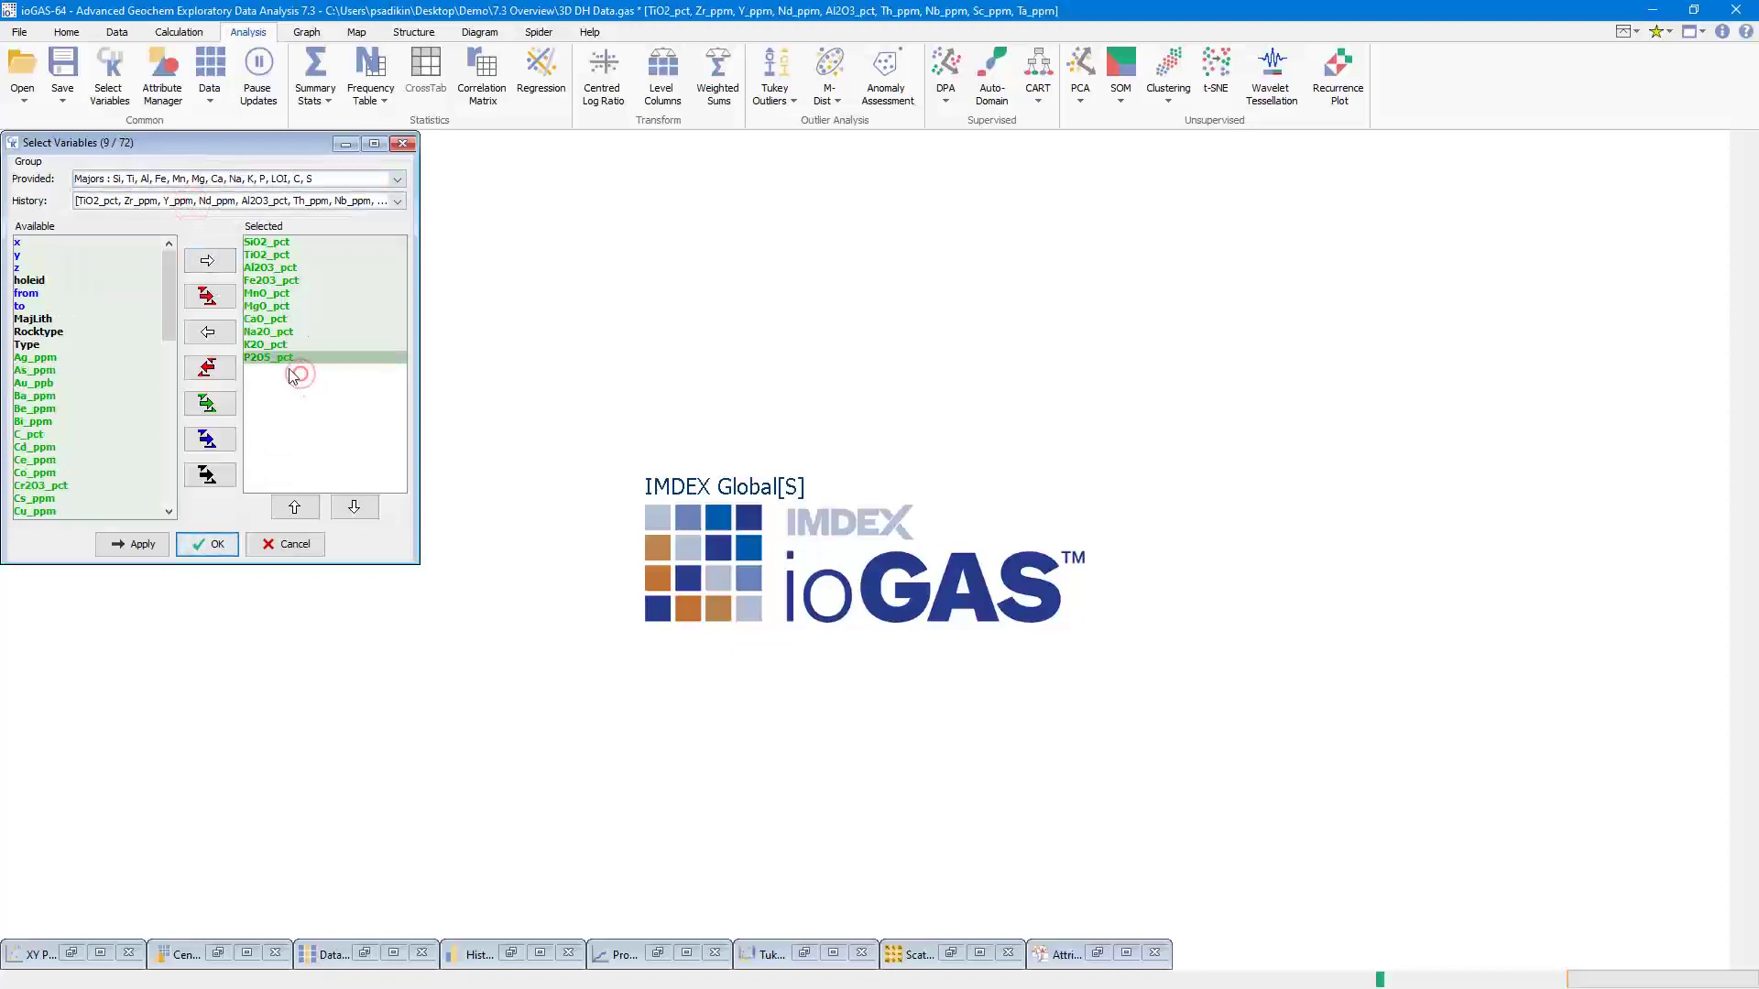
left_click(209, 547)
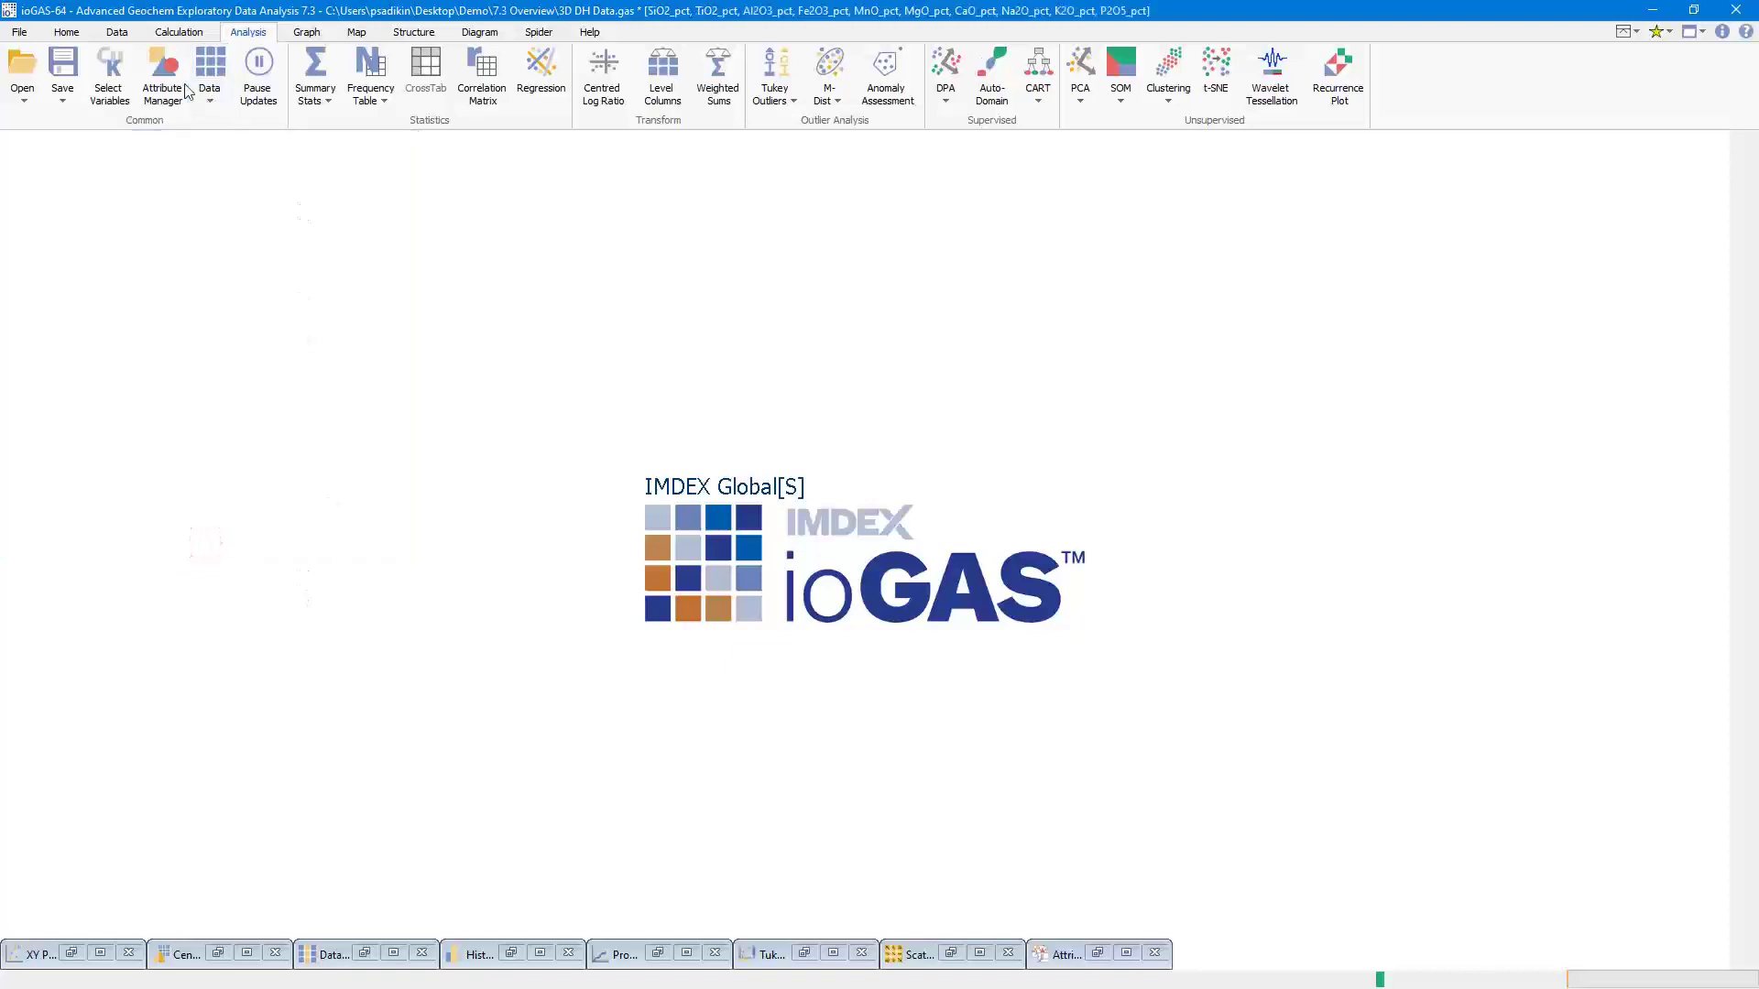
Check the shape attributes (one Default Shape, 1084 rows) in the Attribute Manager and close it.
left_click(162, 75)
left_click(896, 219)
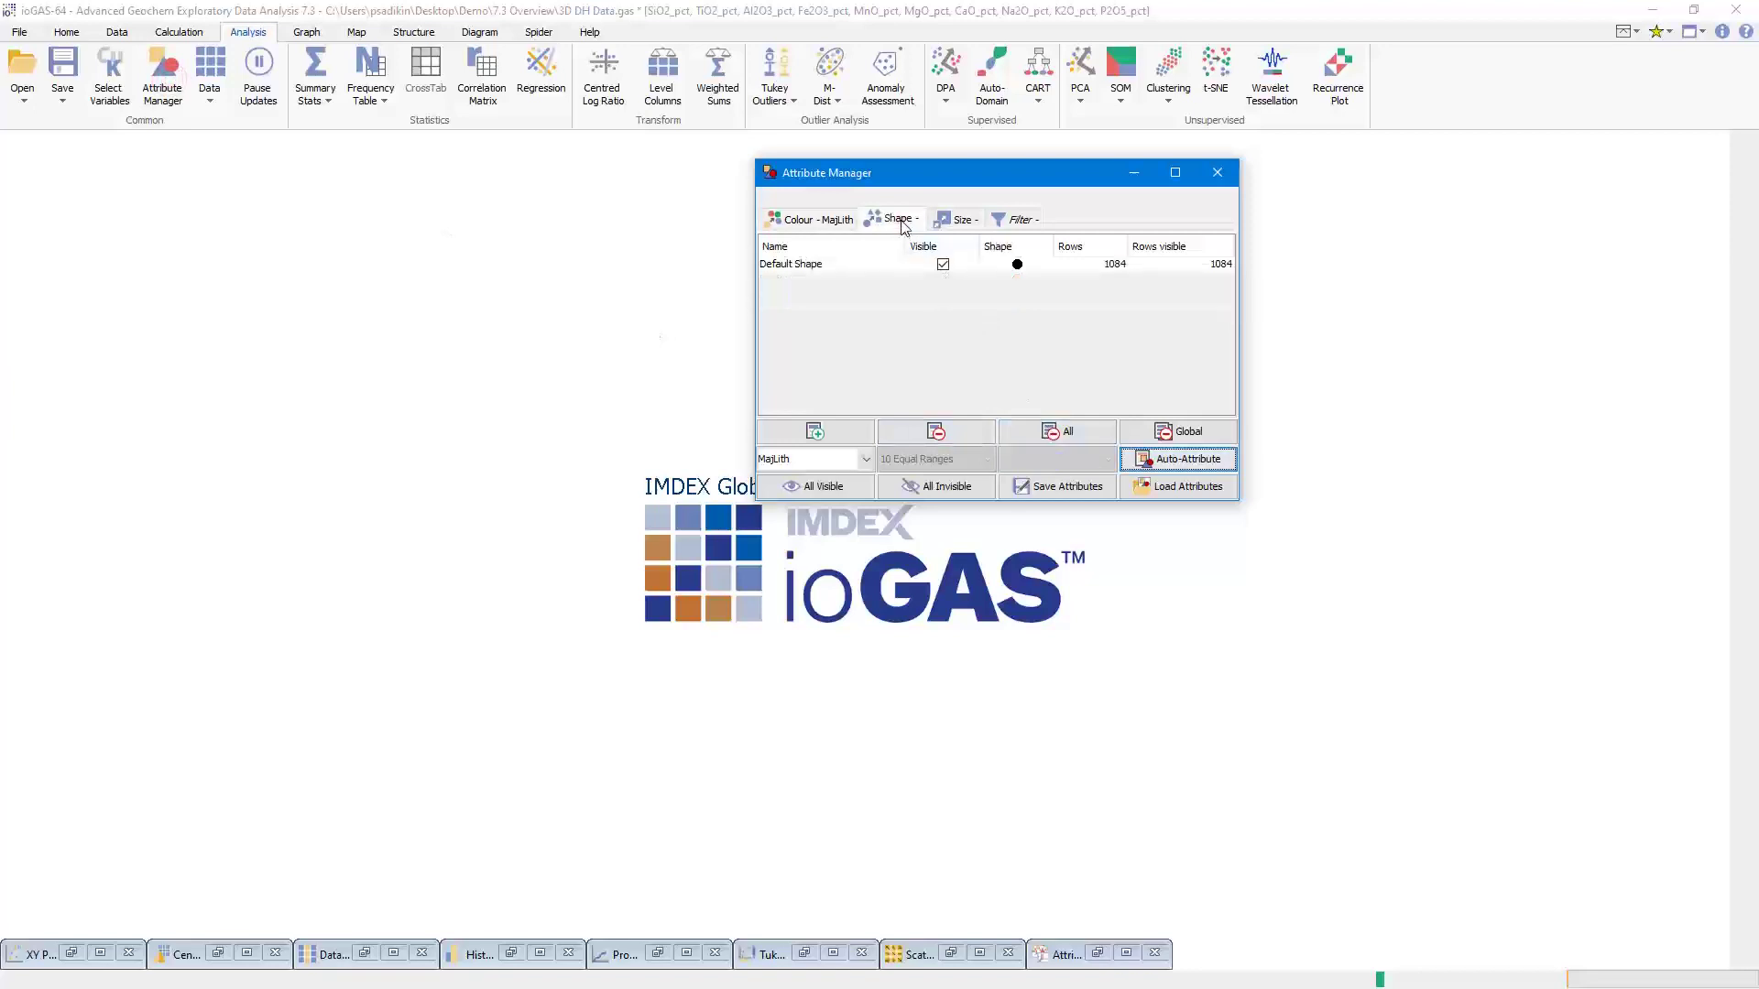
left_click(795, 218)
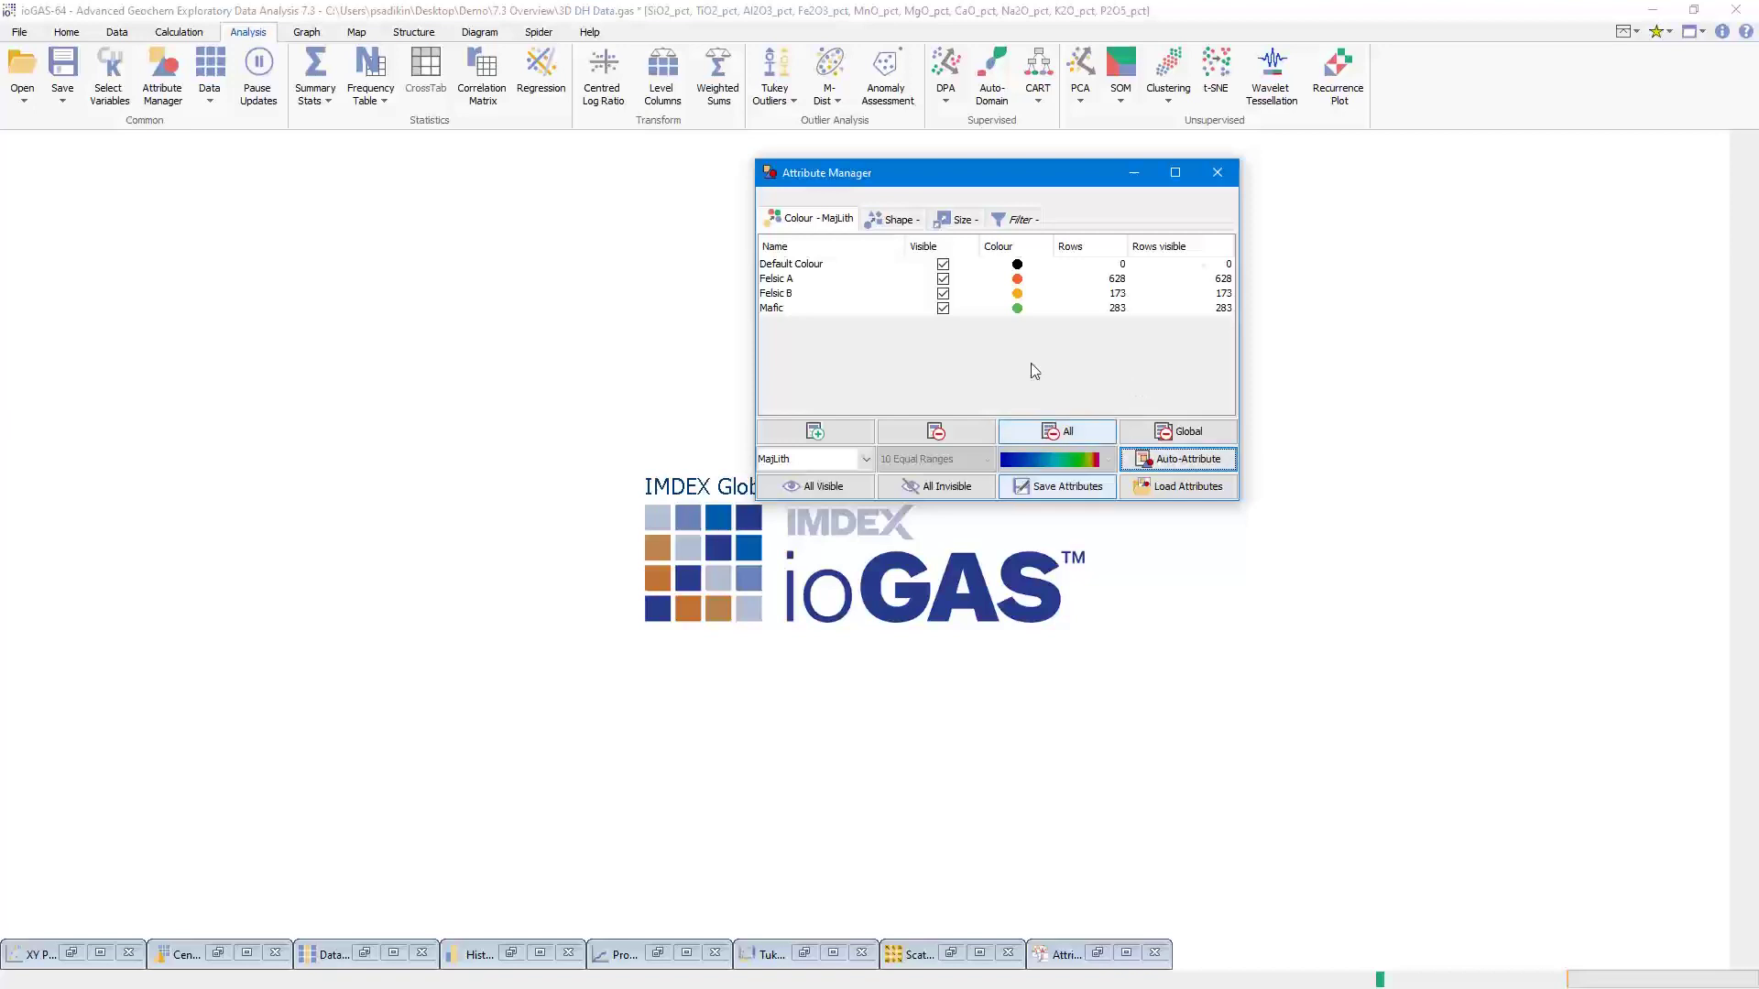
key("Escape")
left_click(1167, 101)
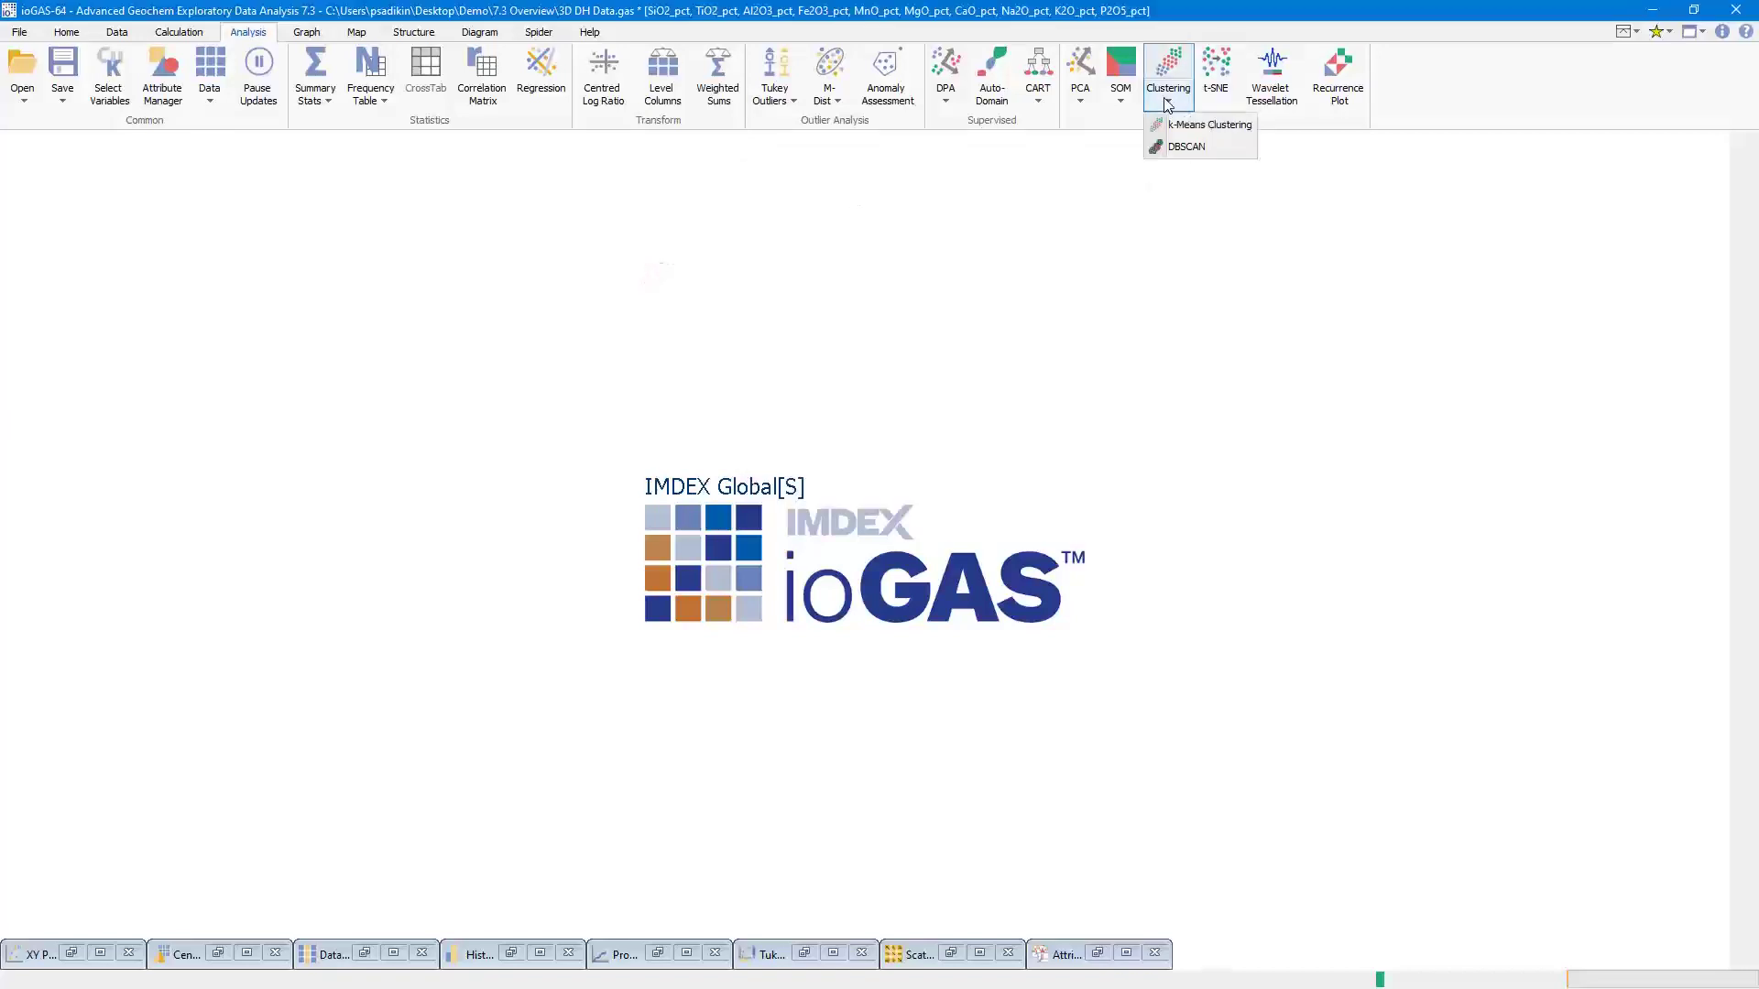
Run DBSCAN with epsilon 2.2804718 picked from the k-NN distance curve, replacing existing colours.
left_click(1185, 146)
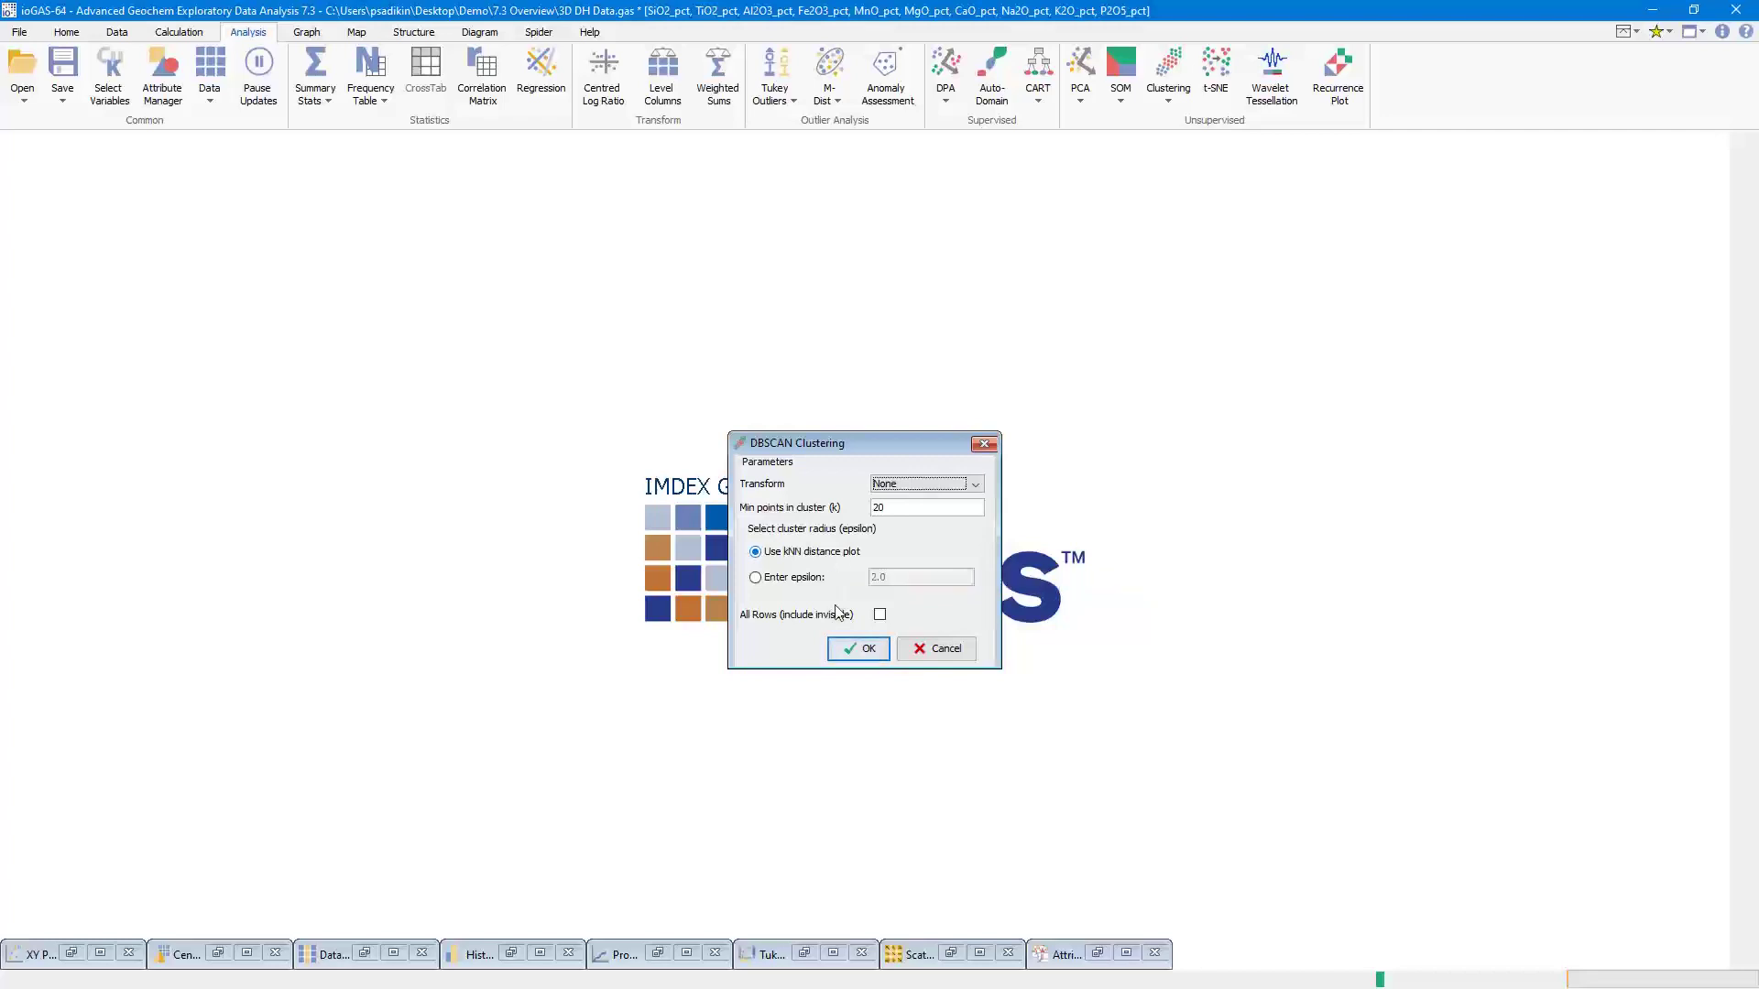
left_click(866, 650)
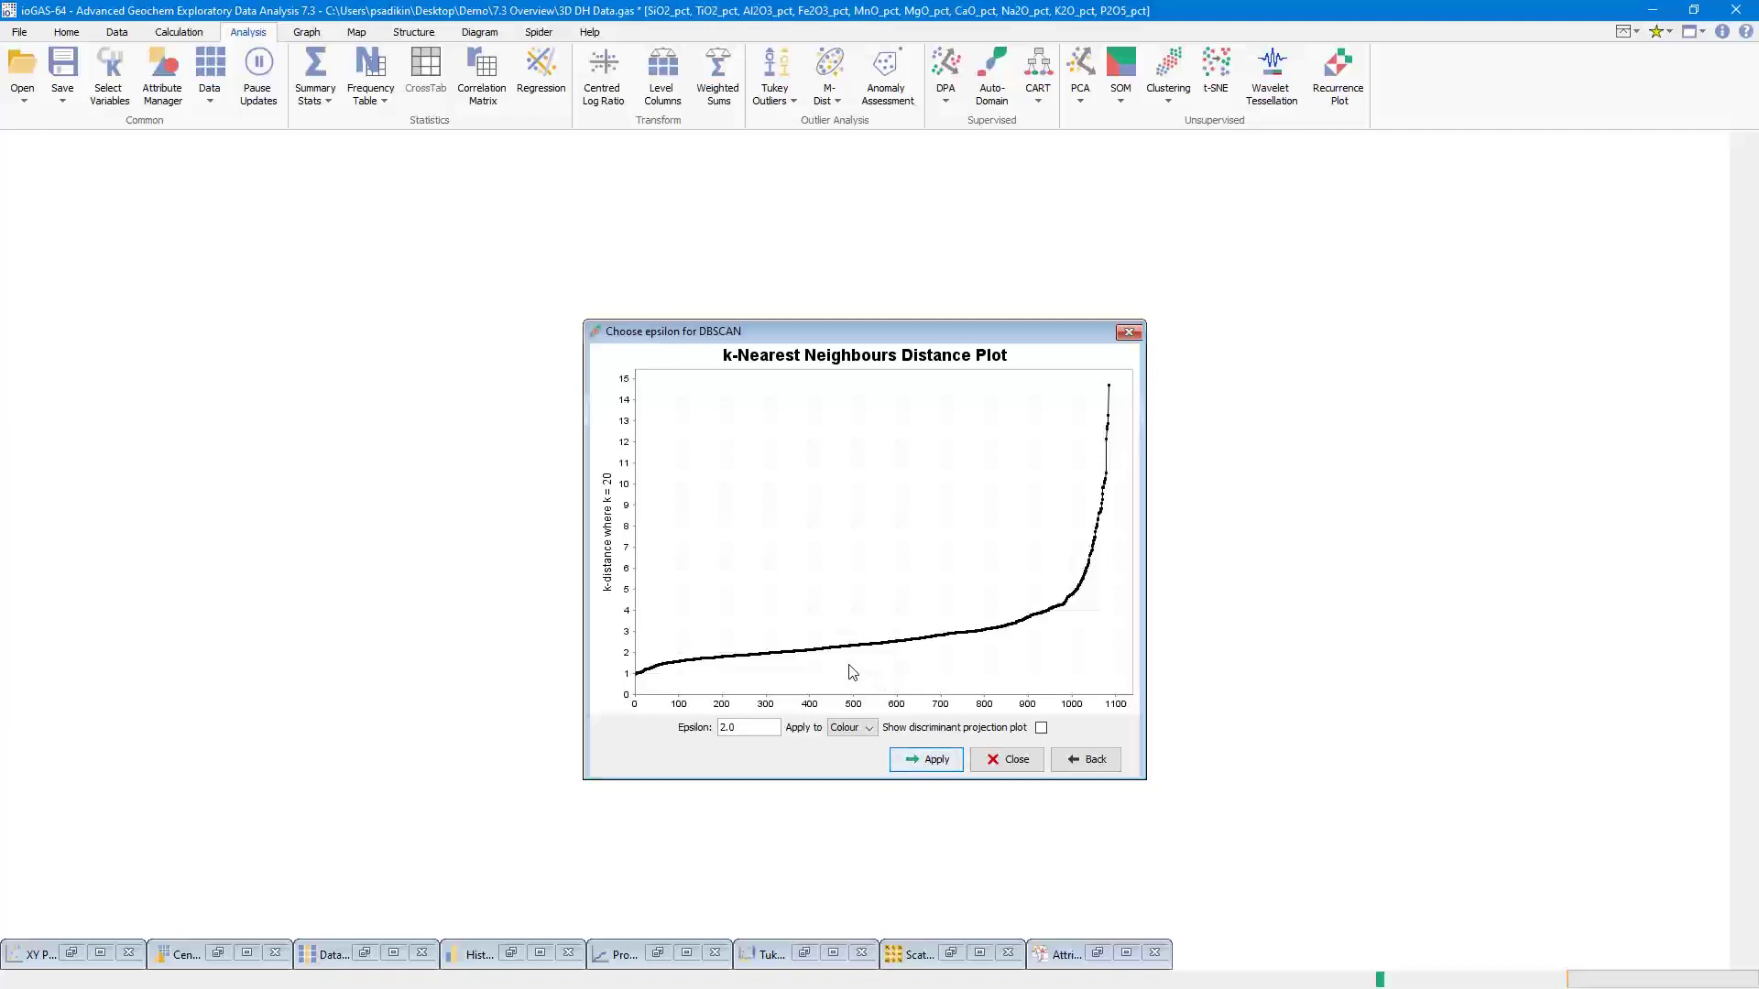
mouse_move(852, 653)
left_click(851, 653)
left_click(907, 757)
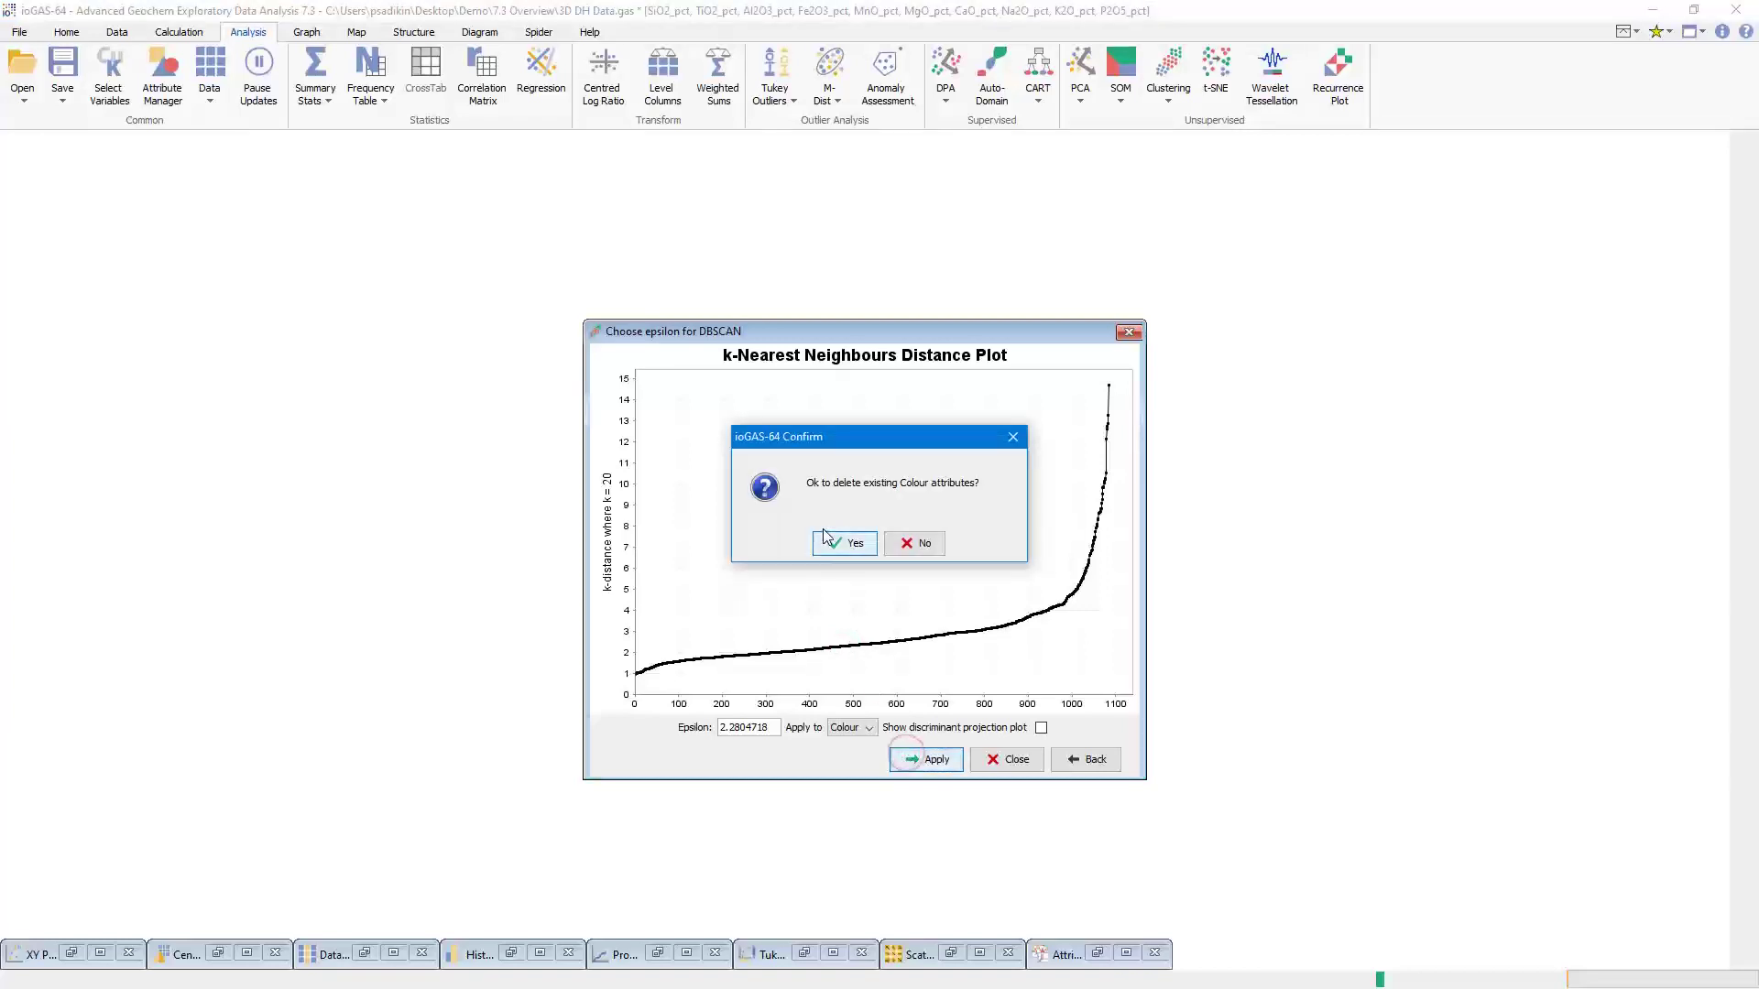
left_click(827, 539)
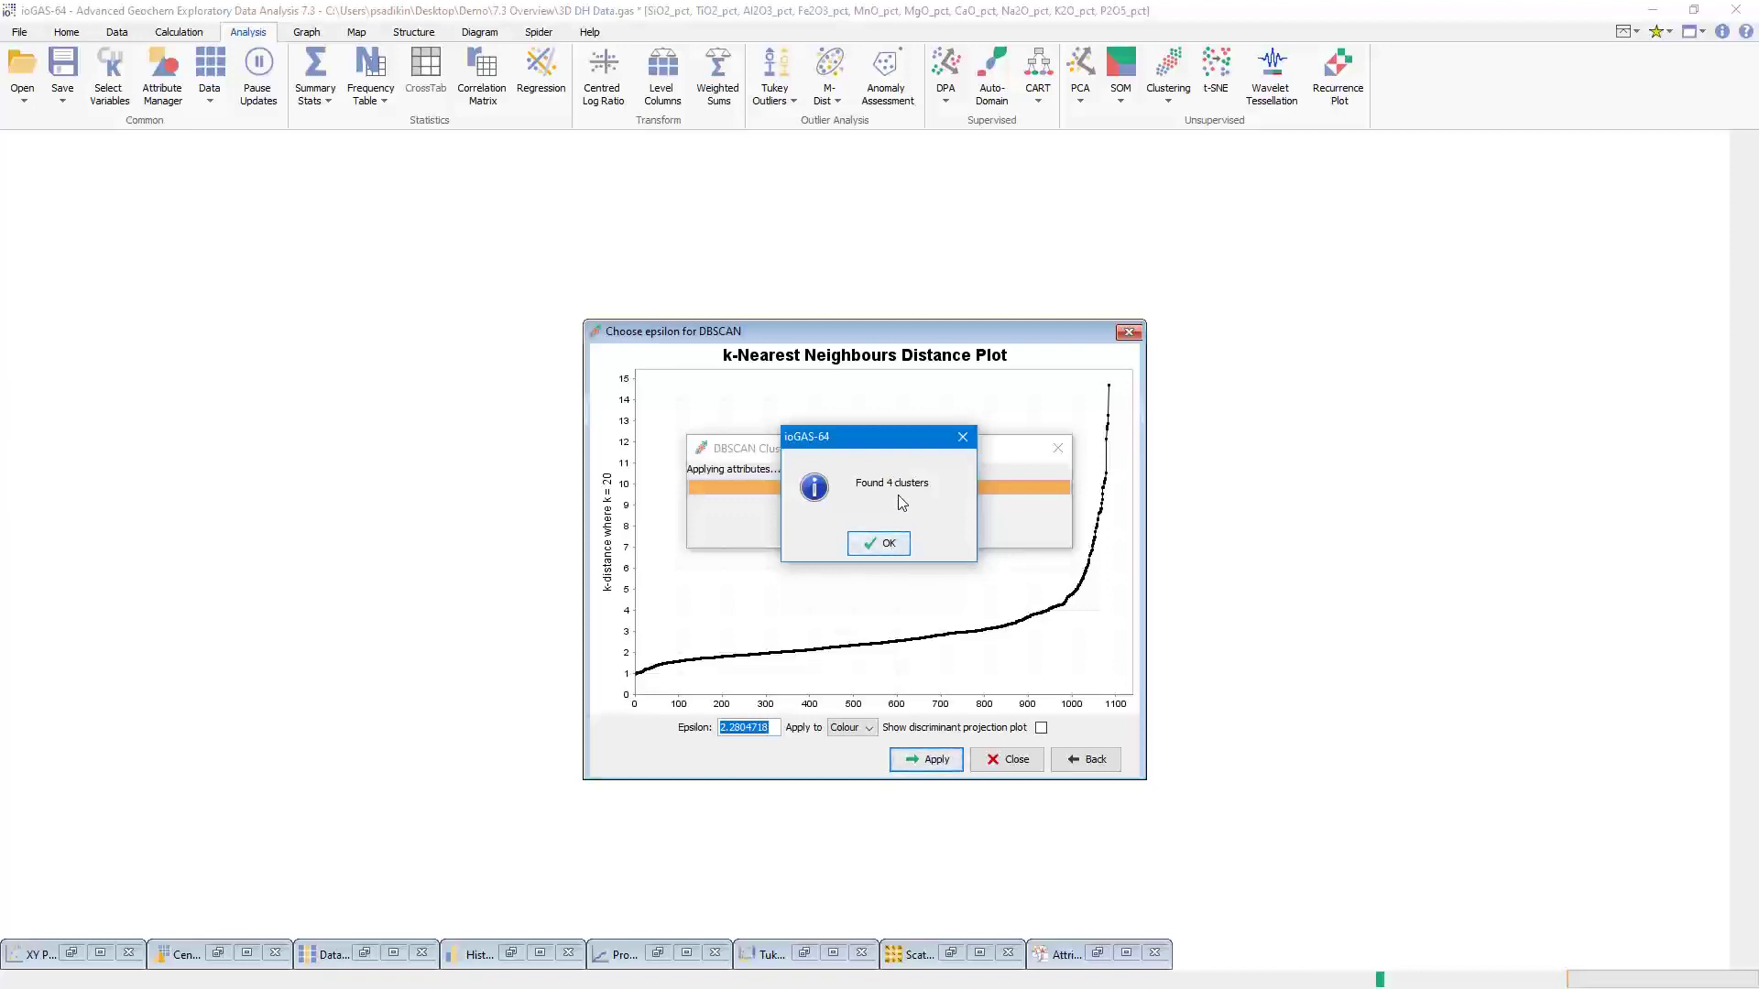
Rerun DBSCAN with manual epsilon 2.28 and minimum 20 points, applying the 4 clusters as colours.
left_click(1079, 761)
left_click(786, 578)
left_click(915, 576)
key("BackSpace")
key("BackSpace")
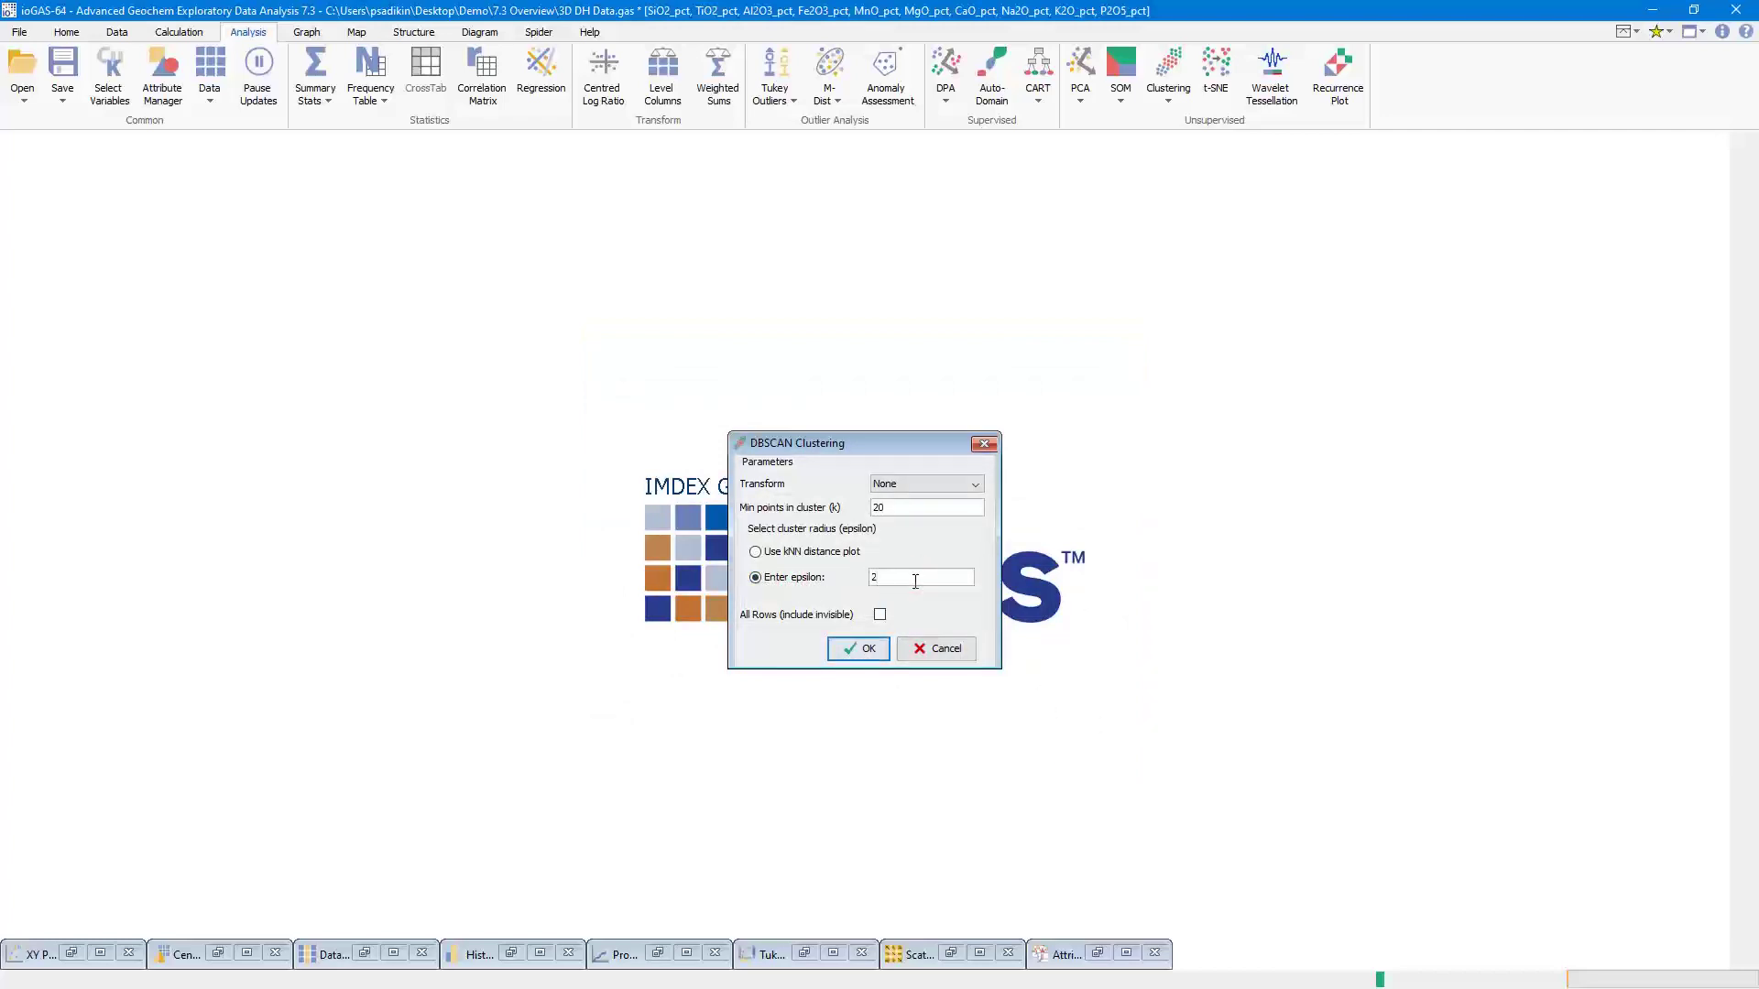
type(".28")
left_click(846, 650)
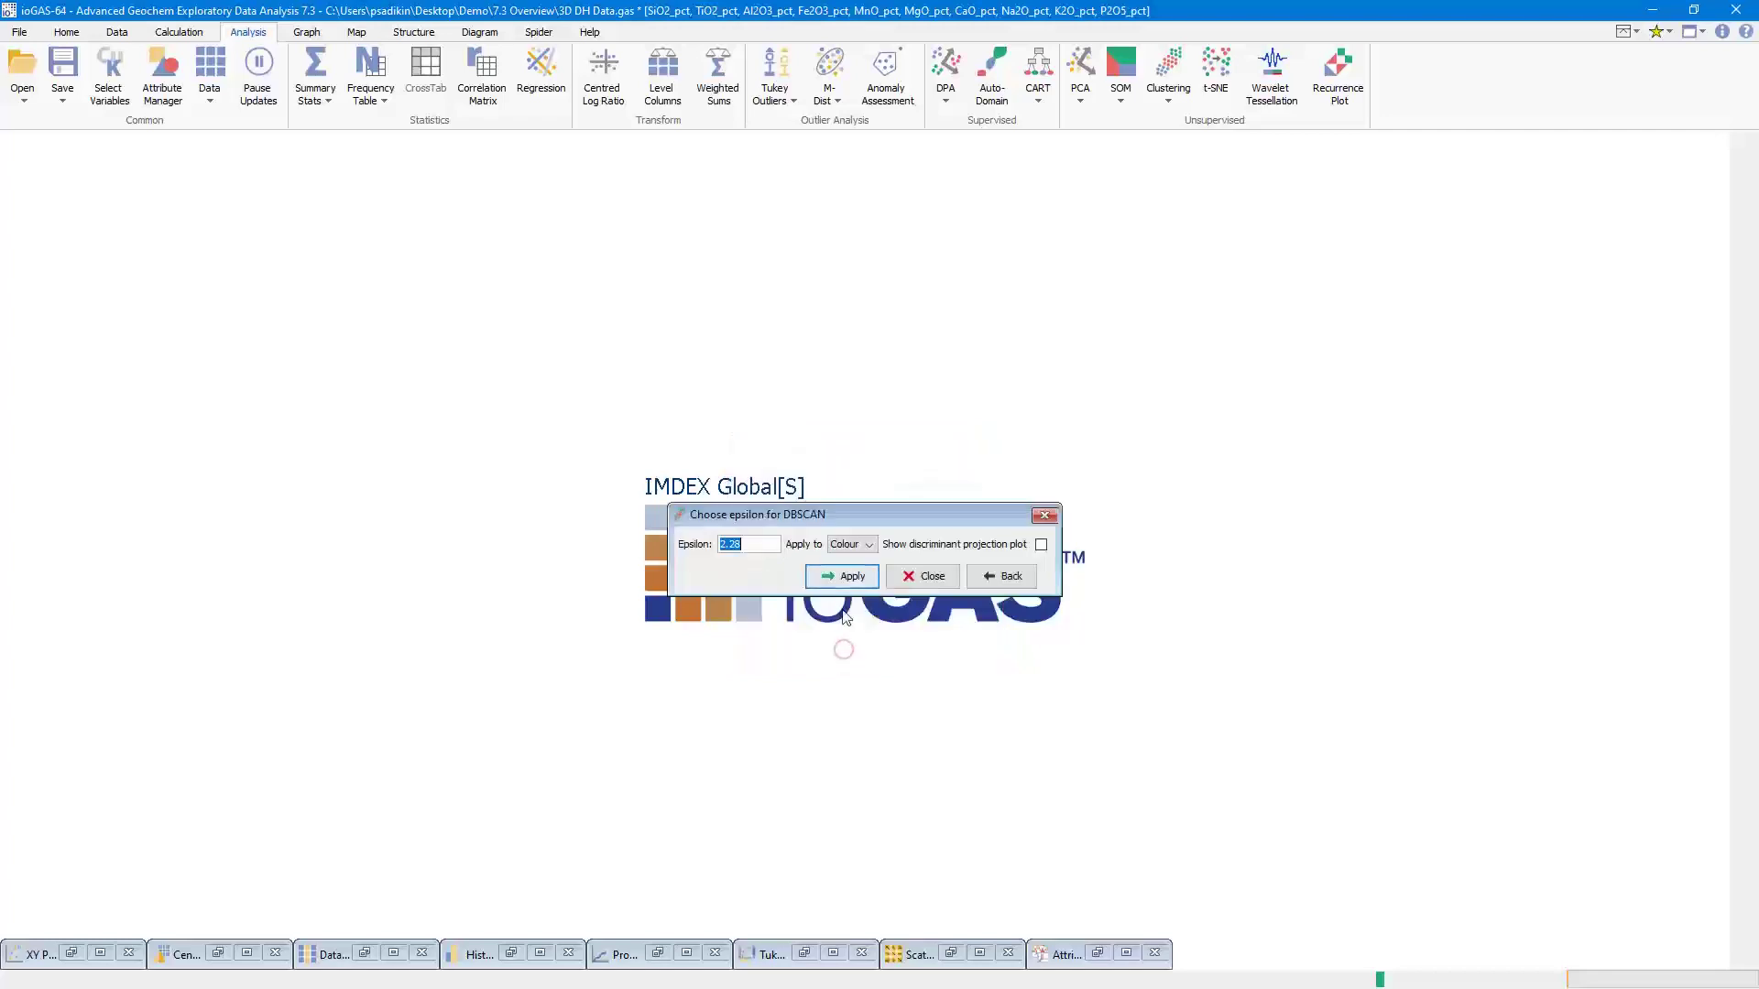
left_click(835, 579)
left_click(829, 543)
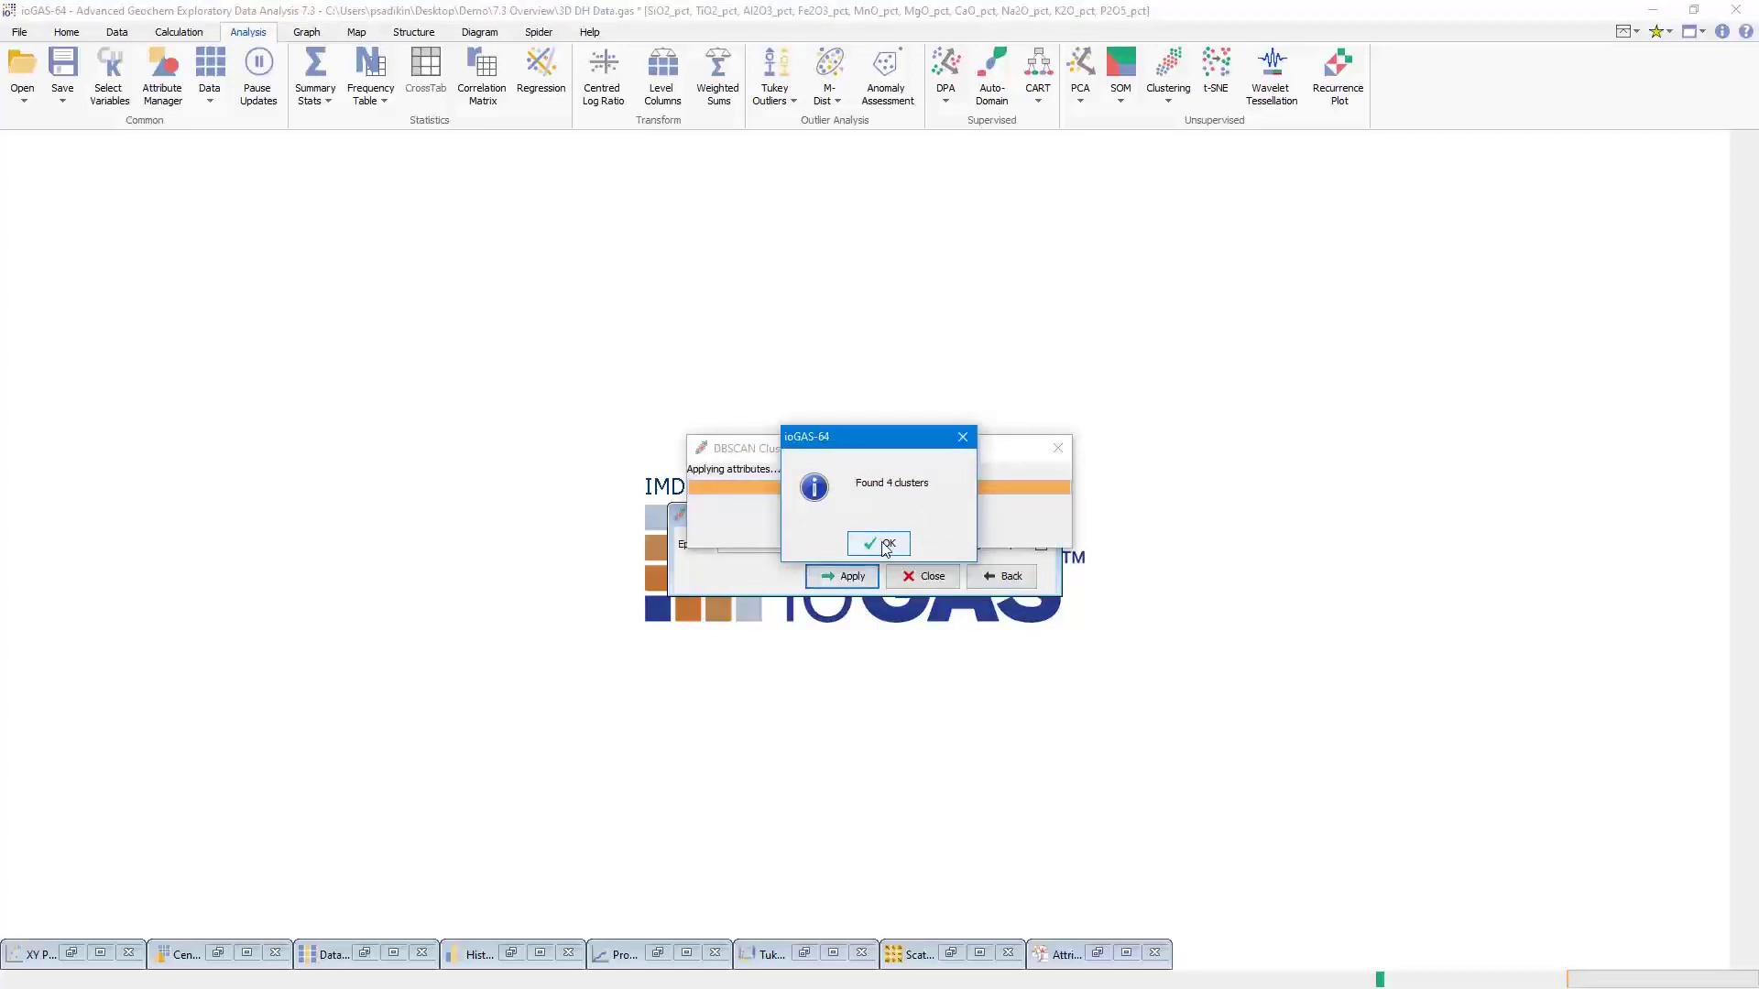
left_click(885, 545)
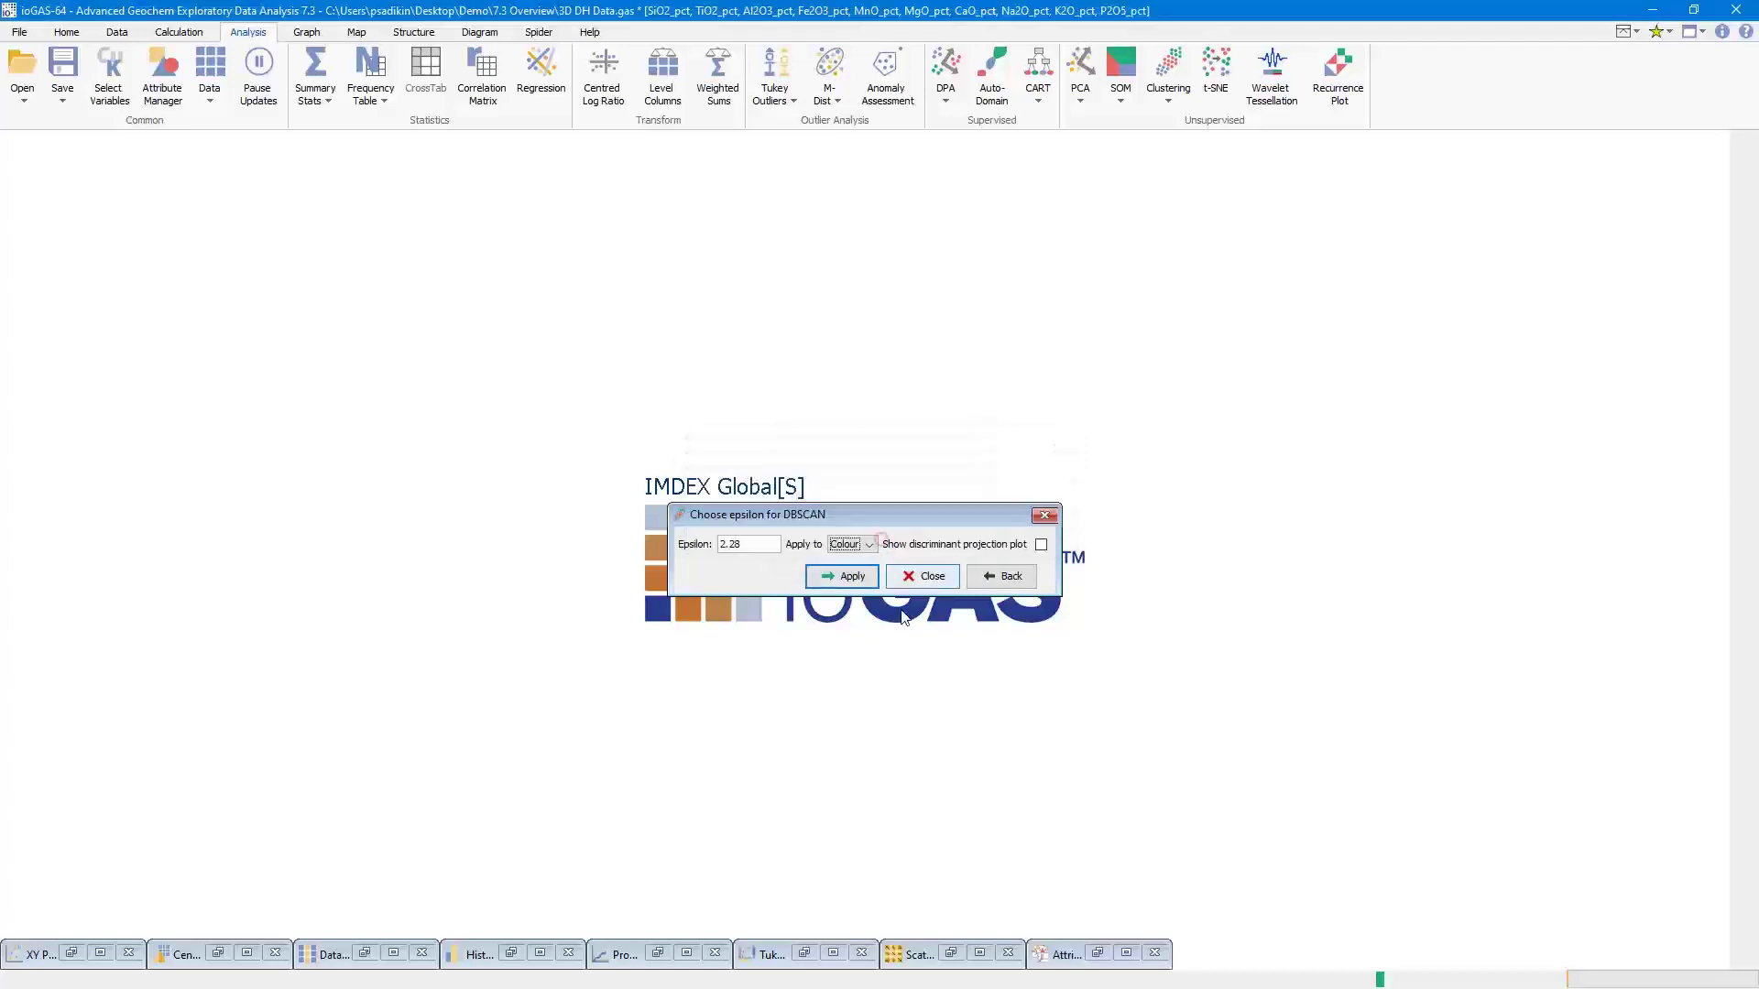
left_click(305, 34)
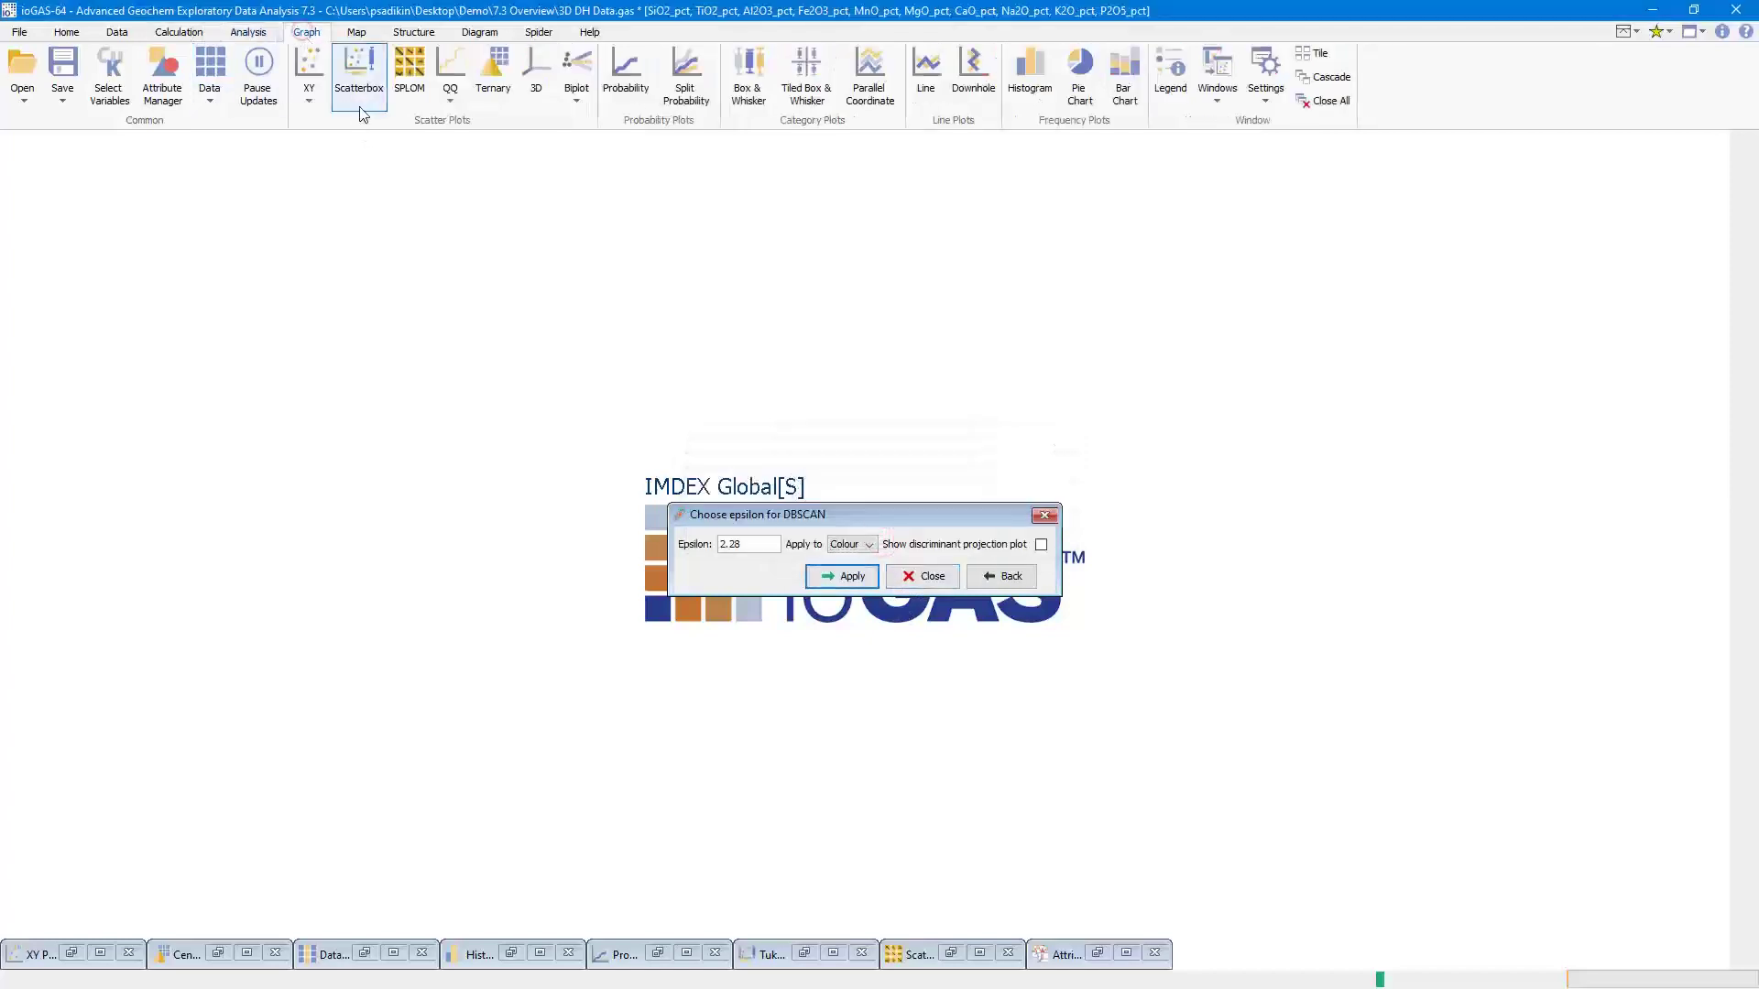
Restore, reposition and minimise the old scatter plot matrix window.
left_click(957, 956)
left_click_drag(1603, 426, 1489, 416)
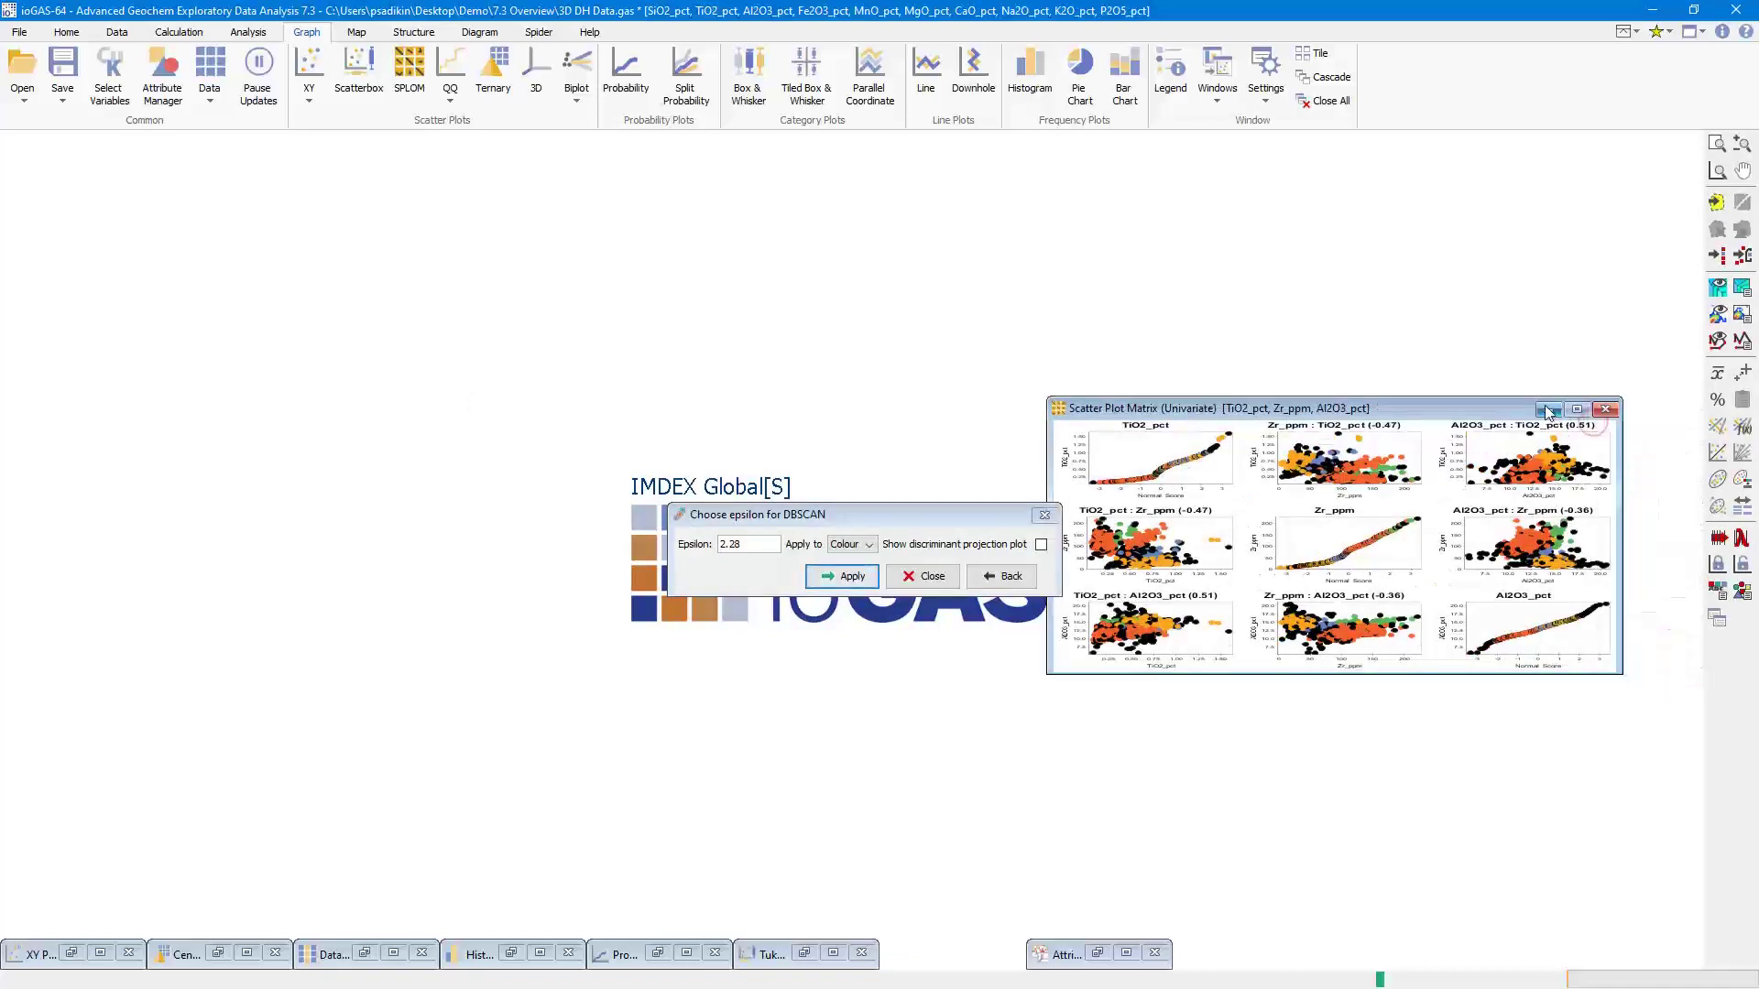
left_click(1549, 409)
Create a ten-oxide scatter plot matrix, preview TiO2_pct vs SiO2_pct, and close the epsilon dialog.
left_click(405, 82)
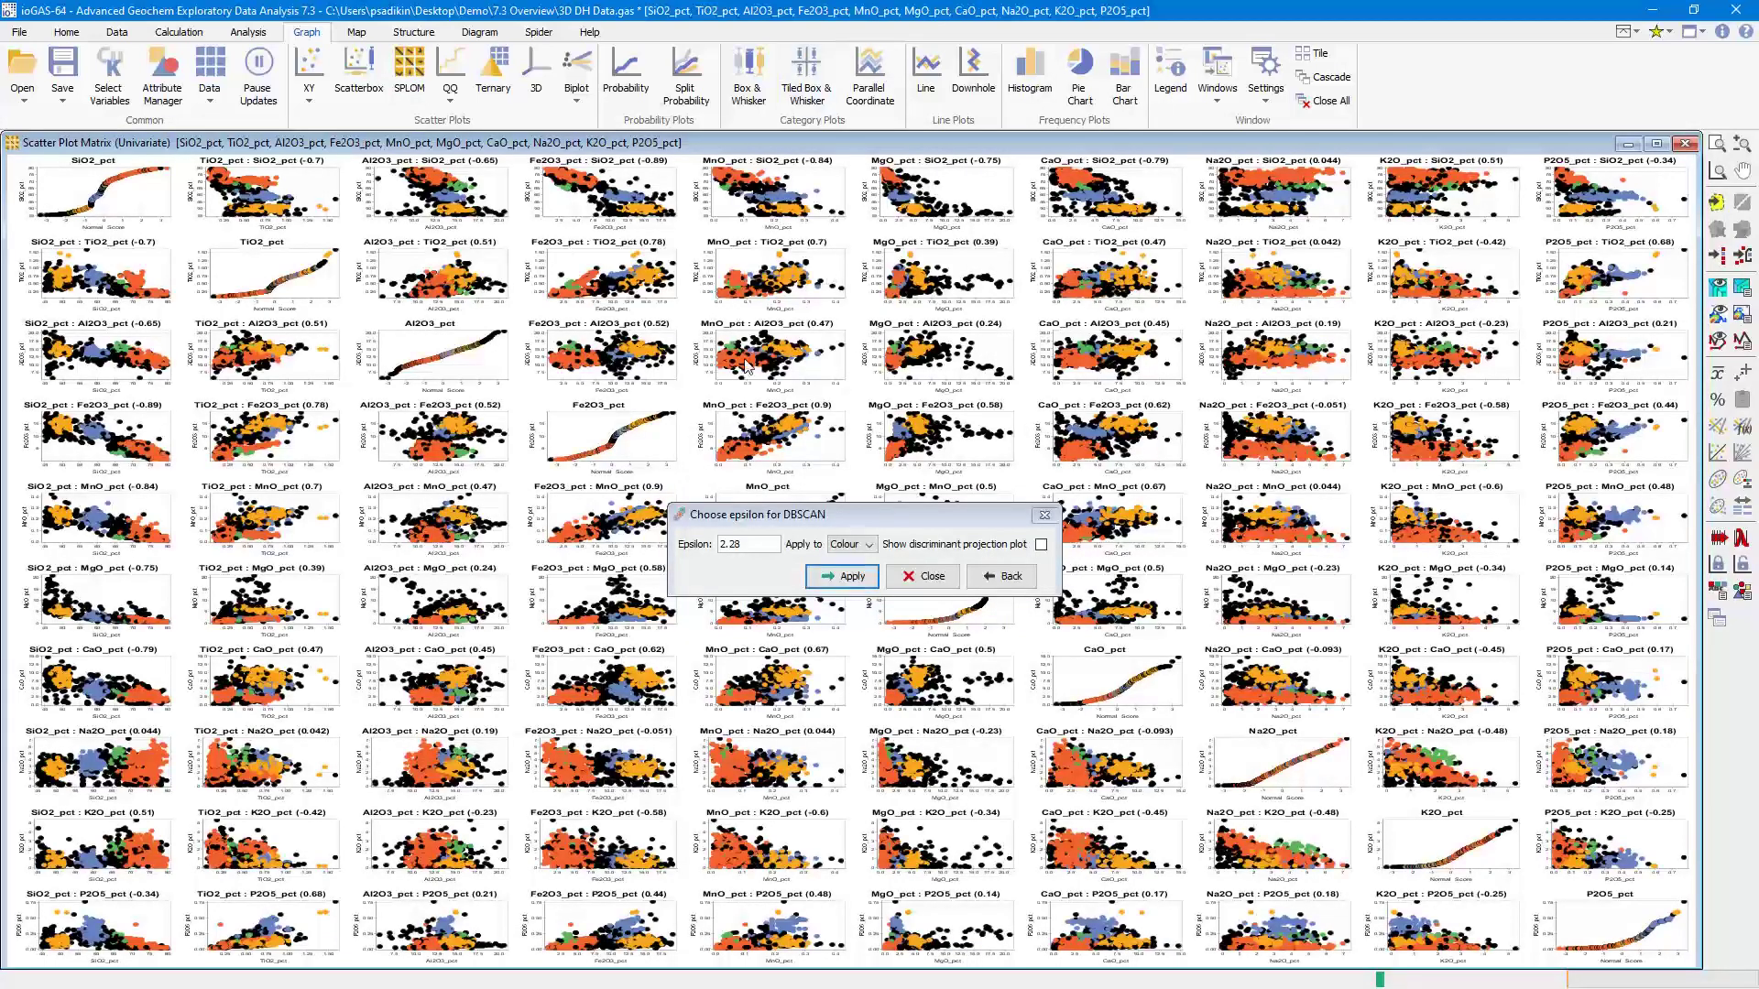
right_click(316, 206)
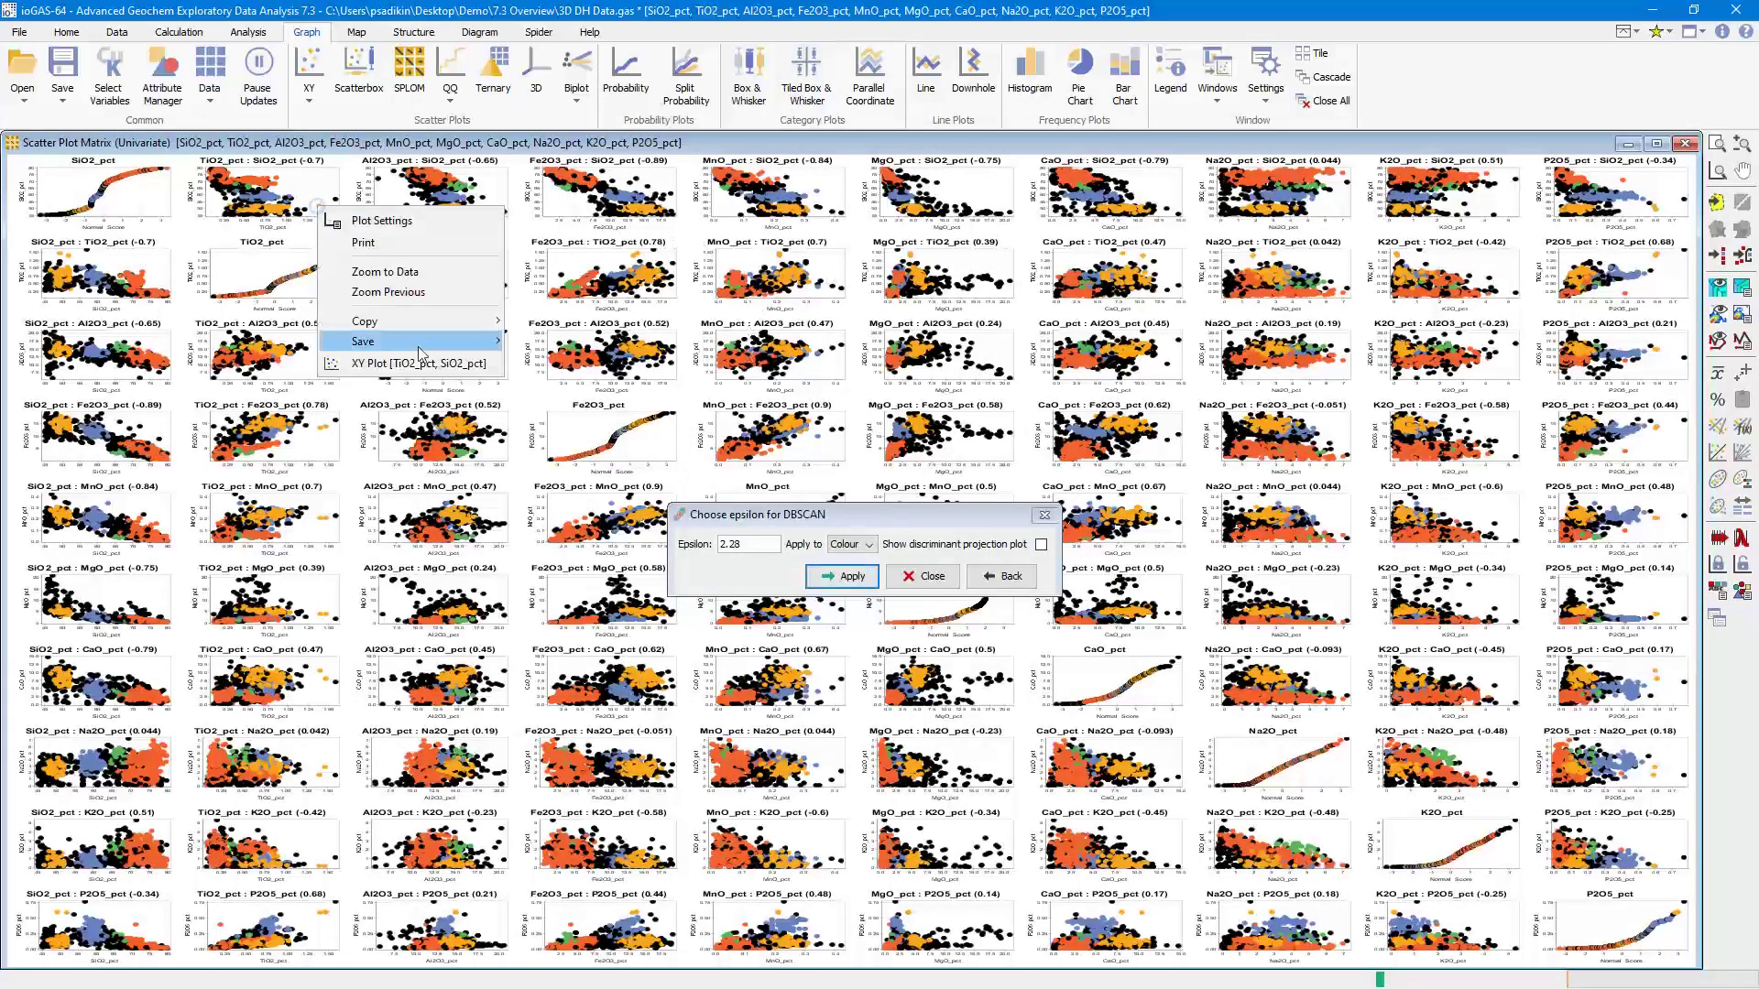
left_click(420, 359)
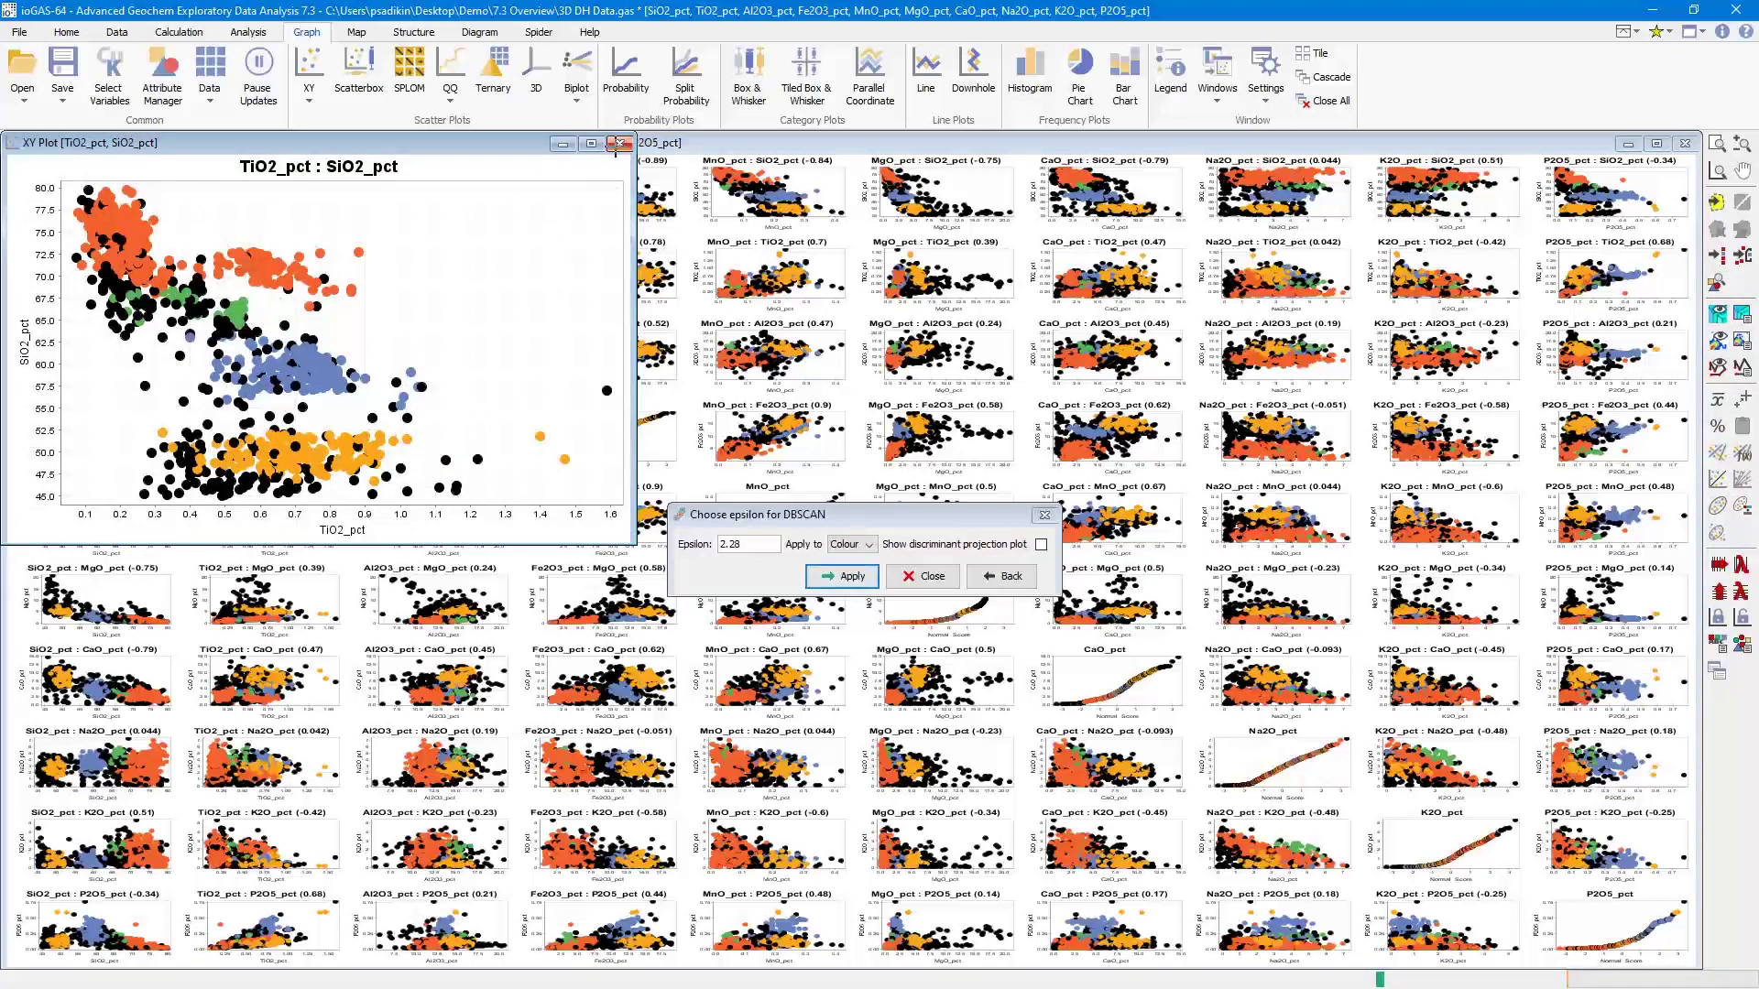
left_click(616, 144)
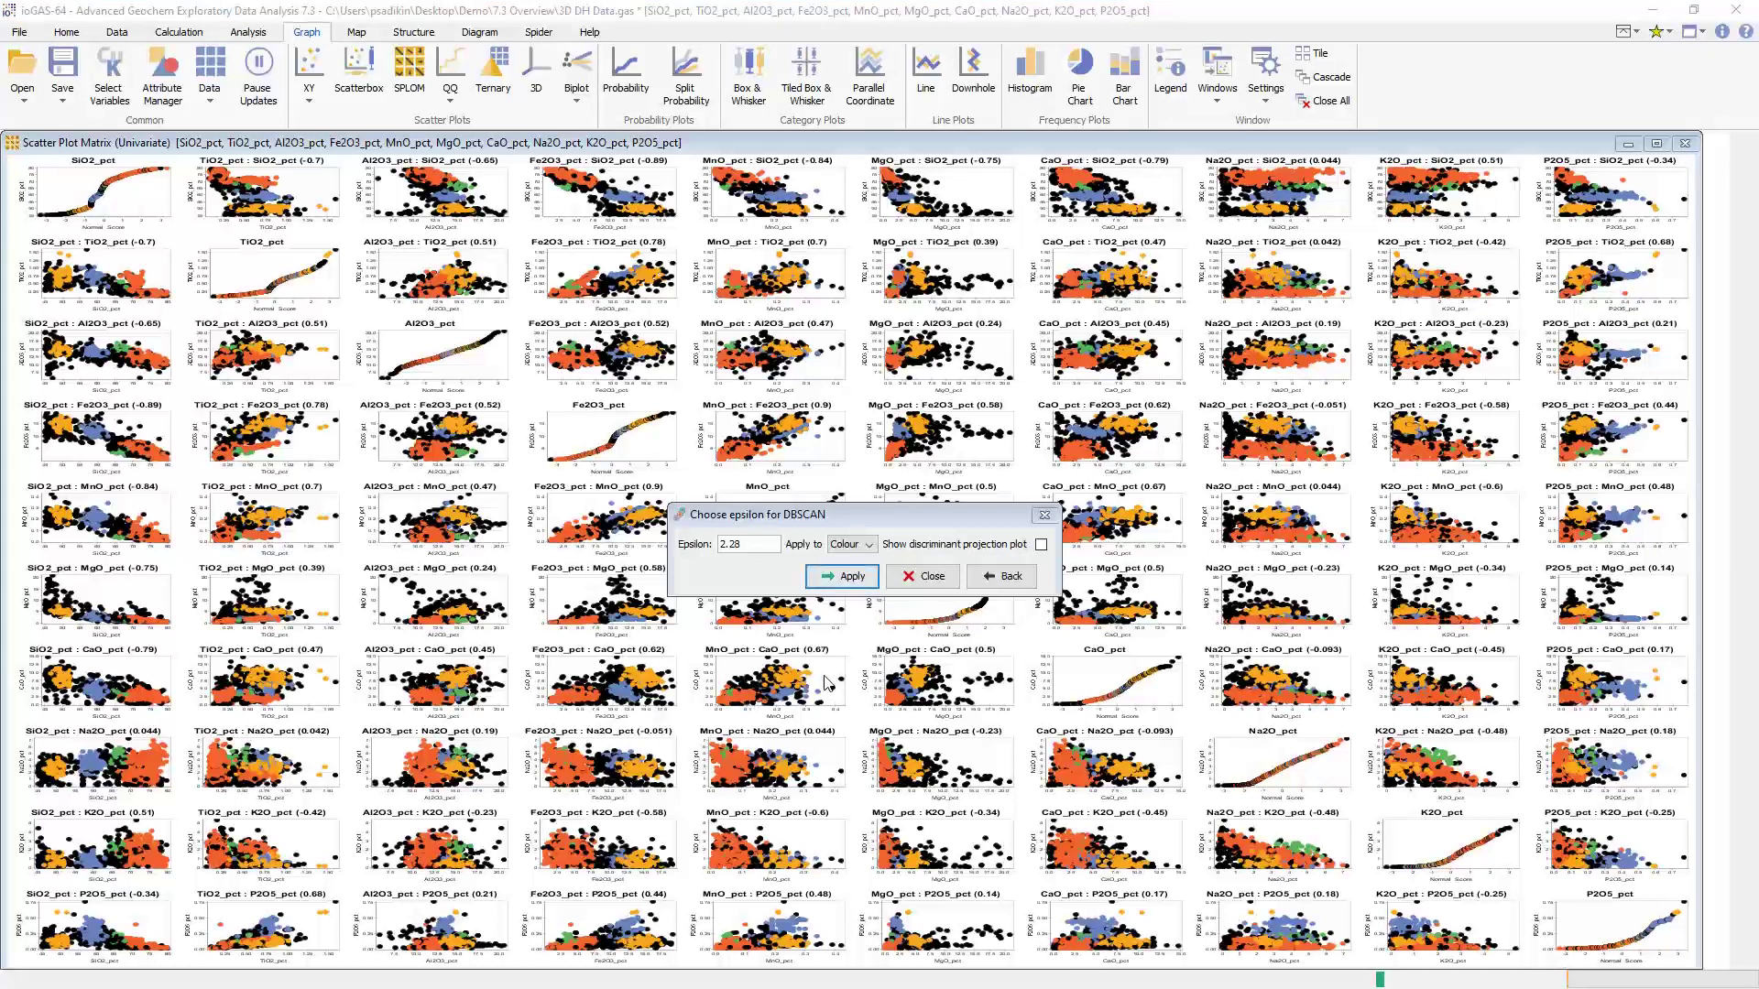
left_click(1043, 515)
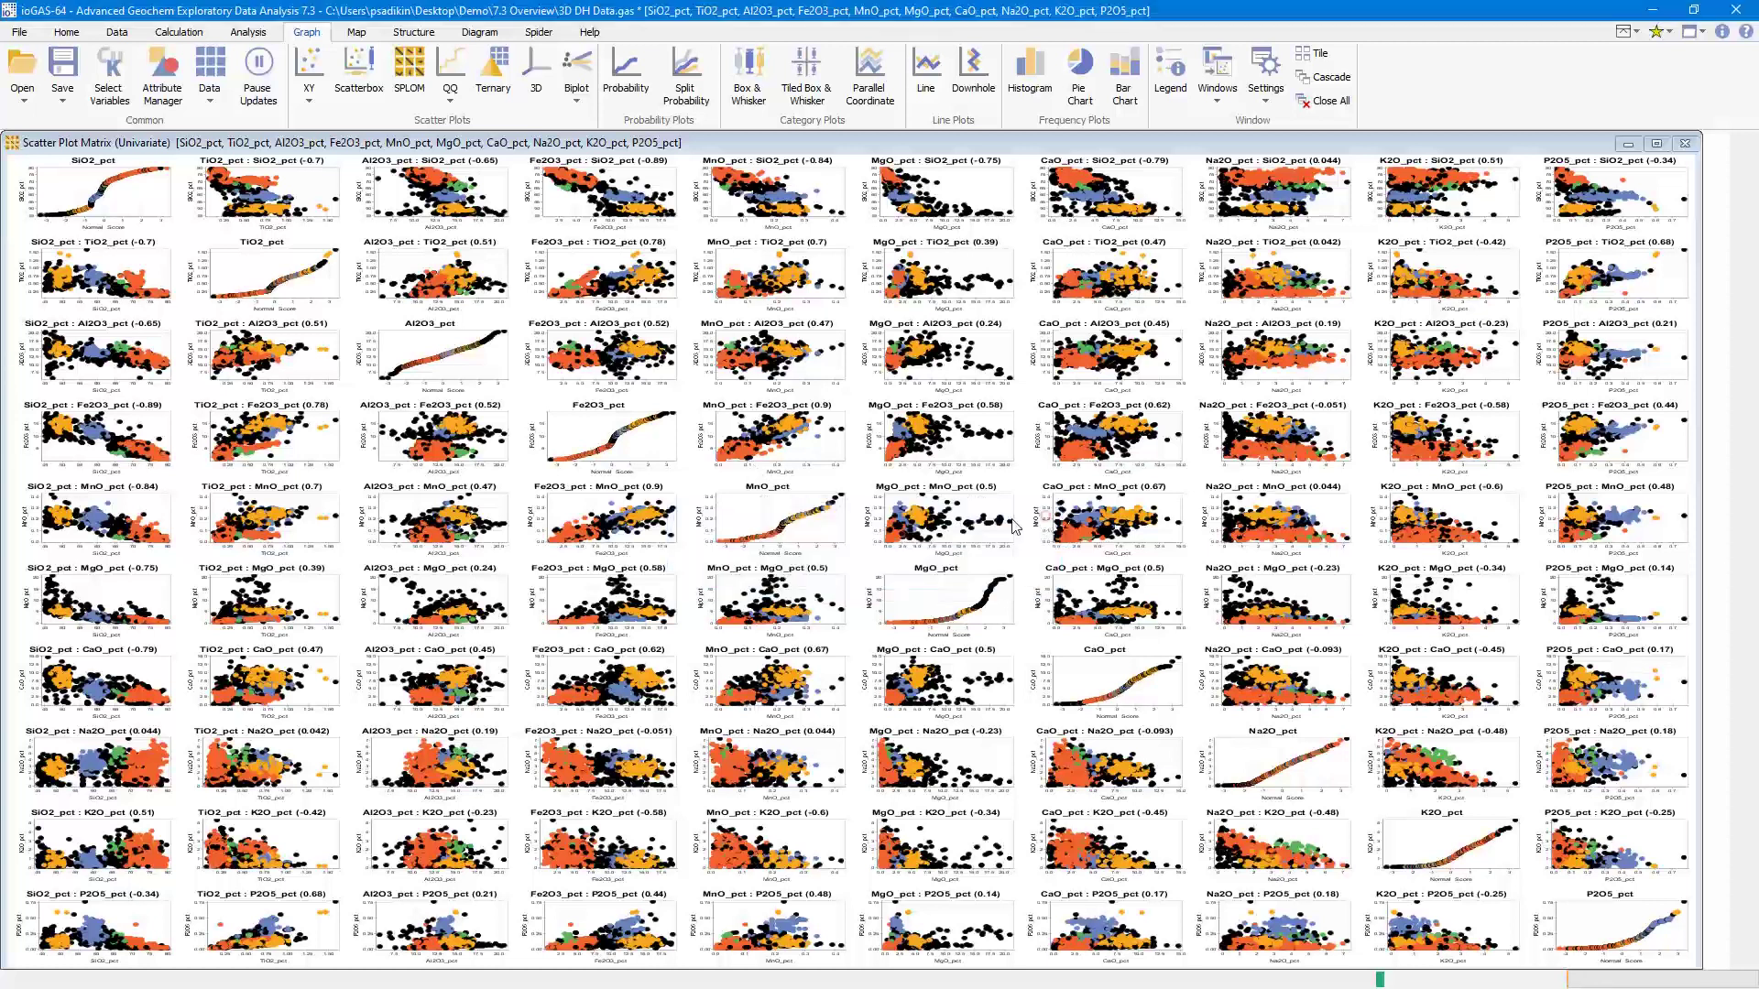
Open TiO2_pct vs SiO2_pct from the scatter plot matrix as its own plot.
left_click(165, 99)
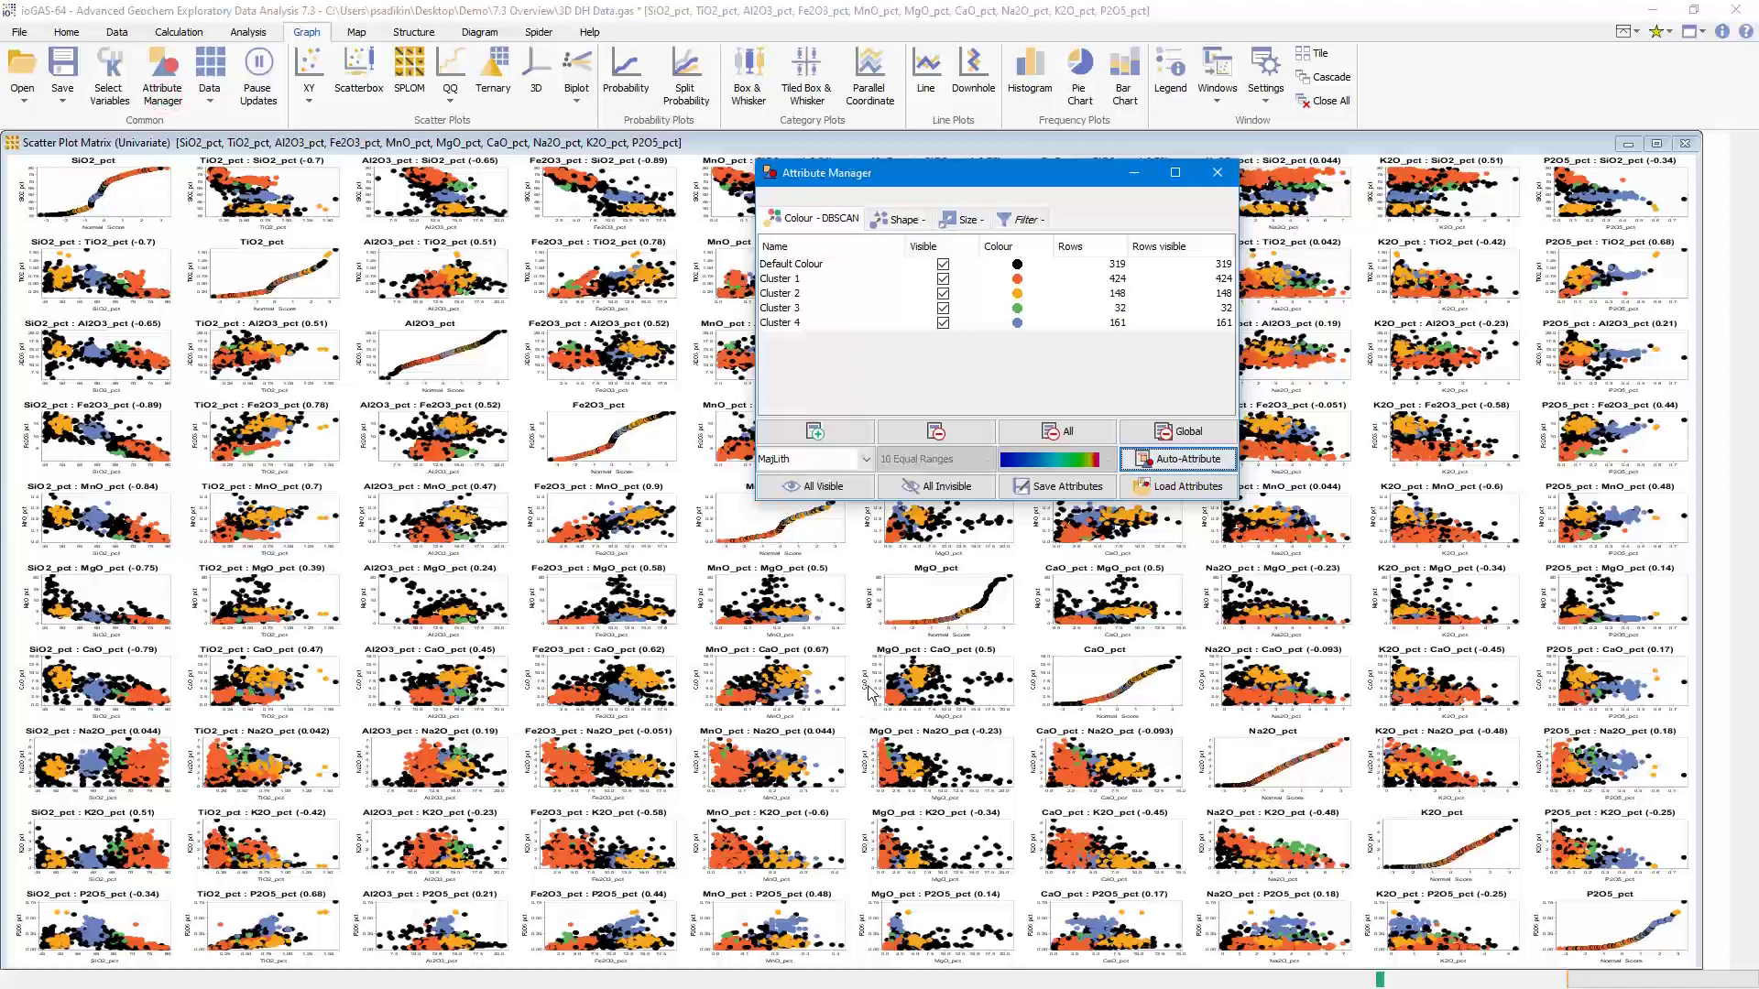
right_click(293, 213)
left_click(400, 364)
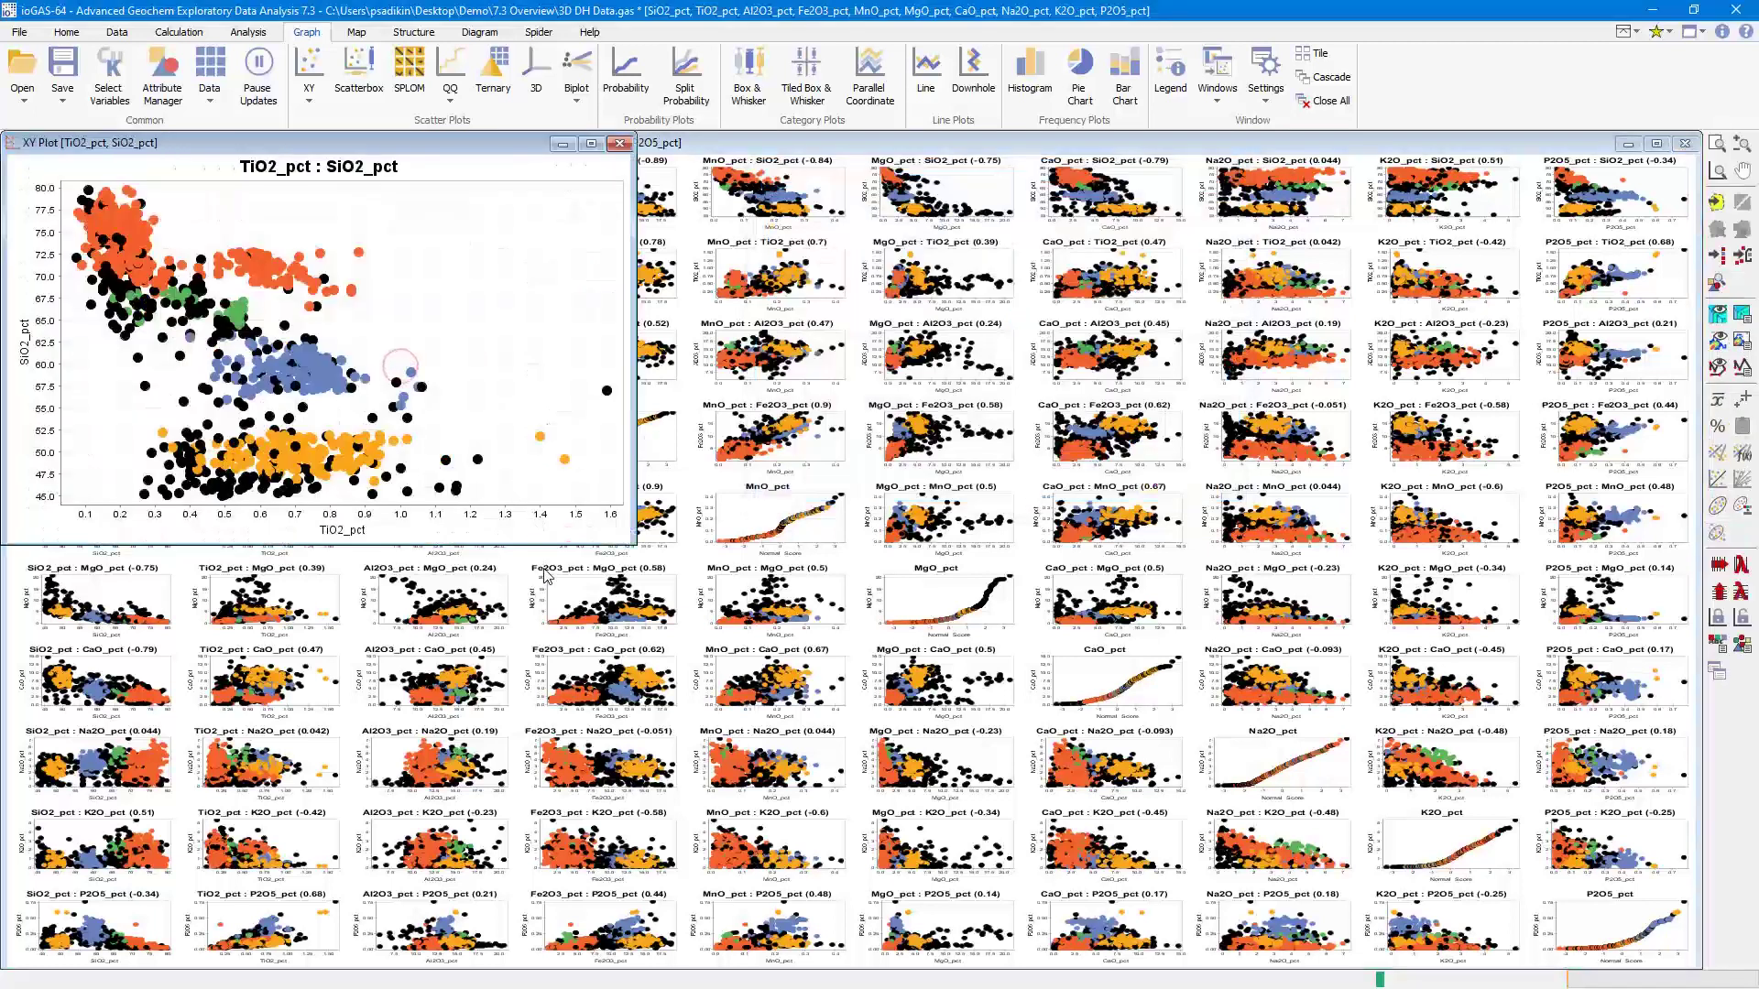
Recolour DBSCAN Cluster 1 and Cluster 3 to red in the Attribute Manager.
left_click(165, 90)
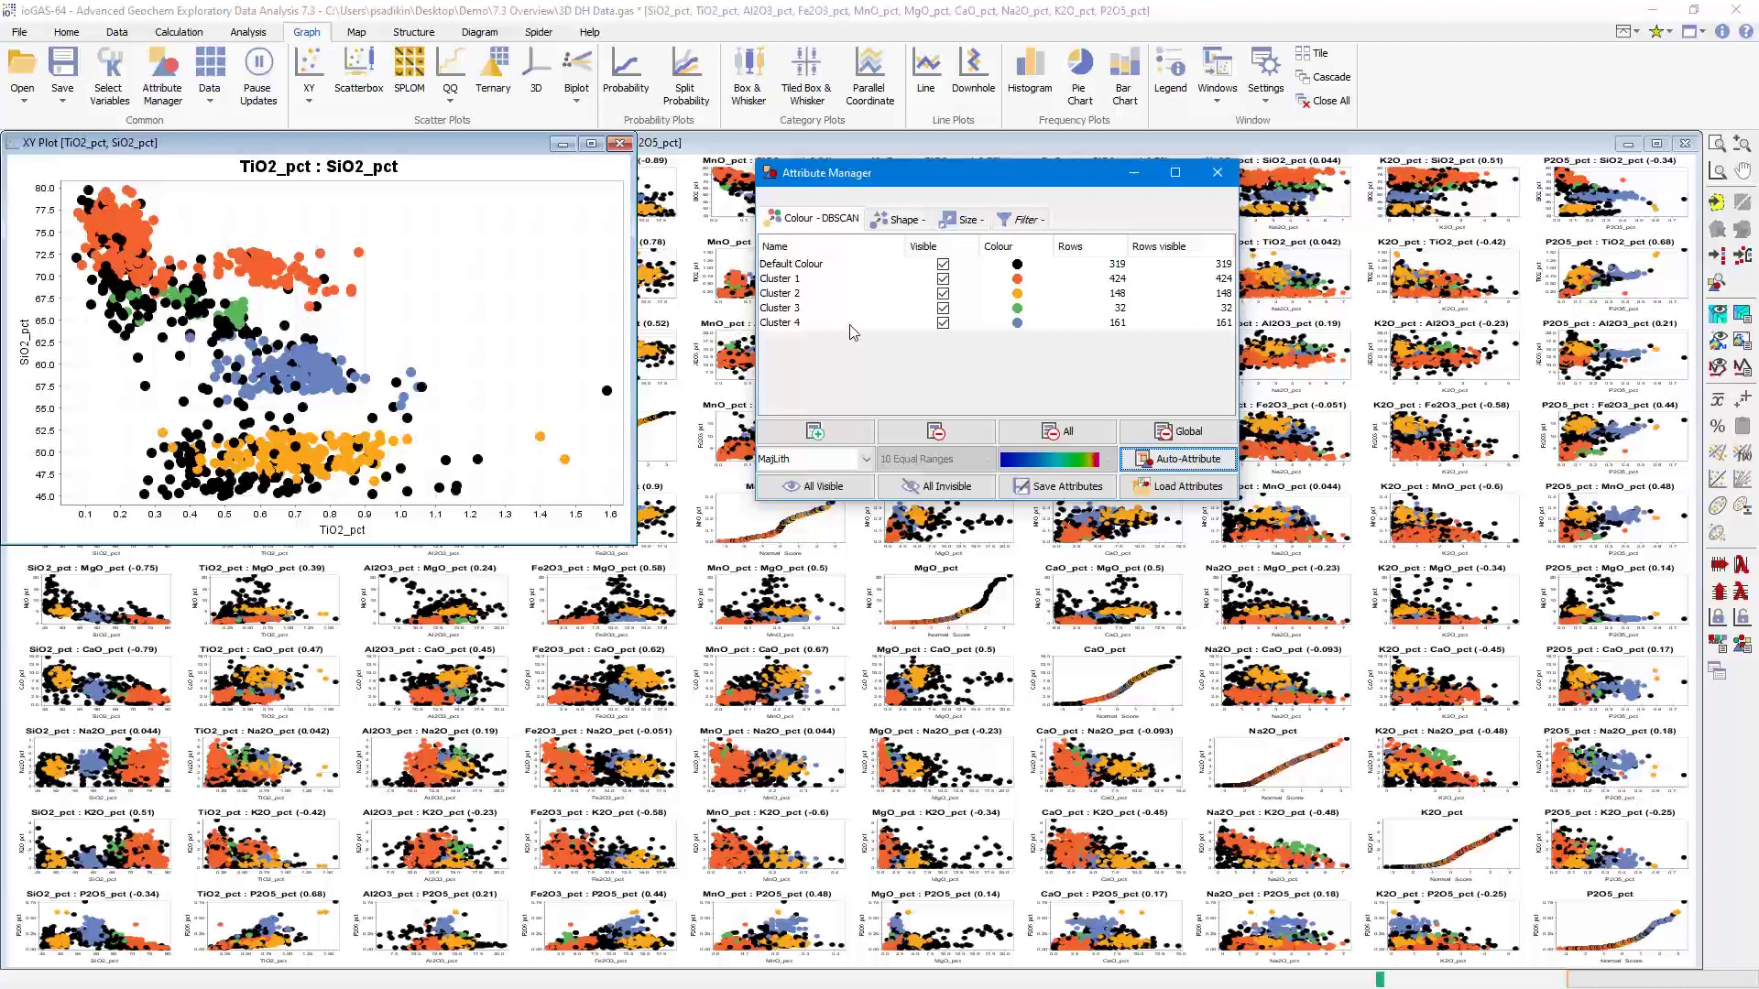
left_click(818, 290)
key("Down")
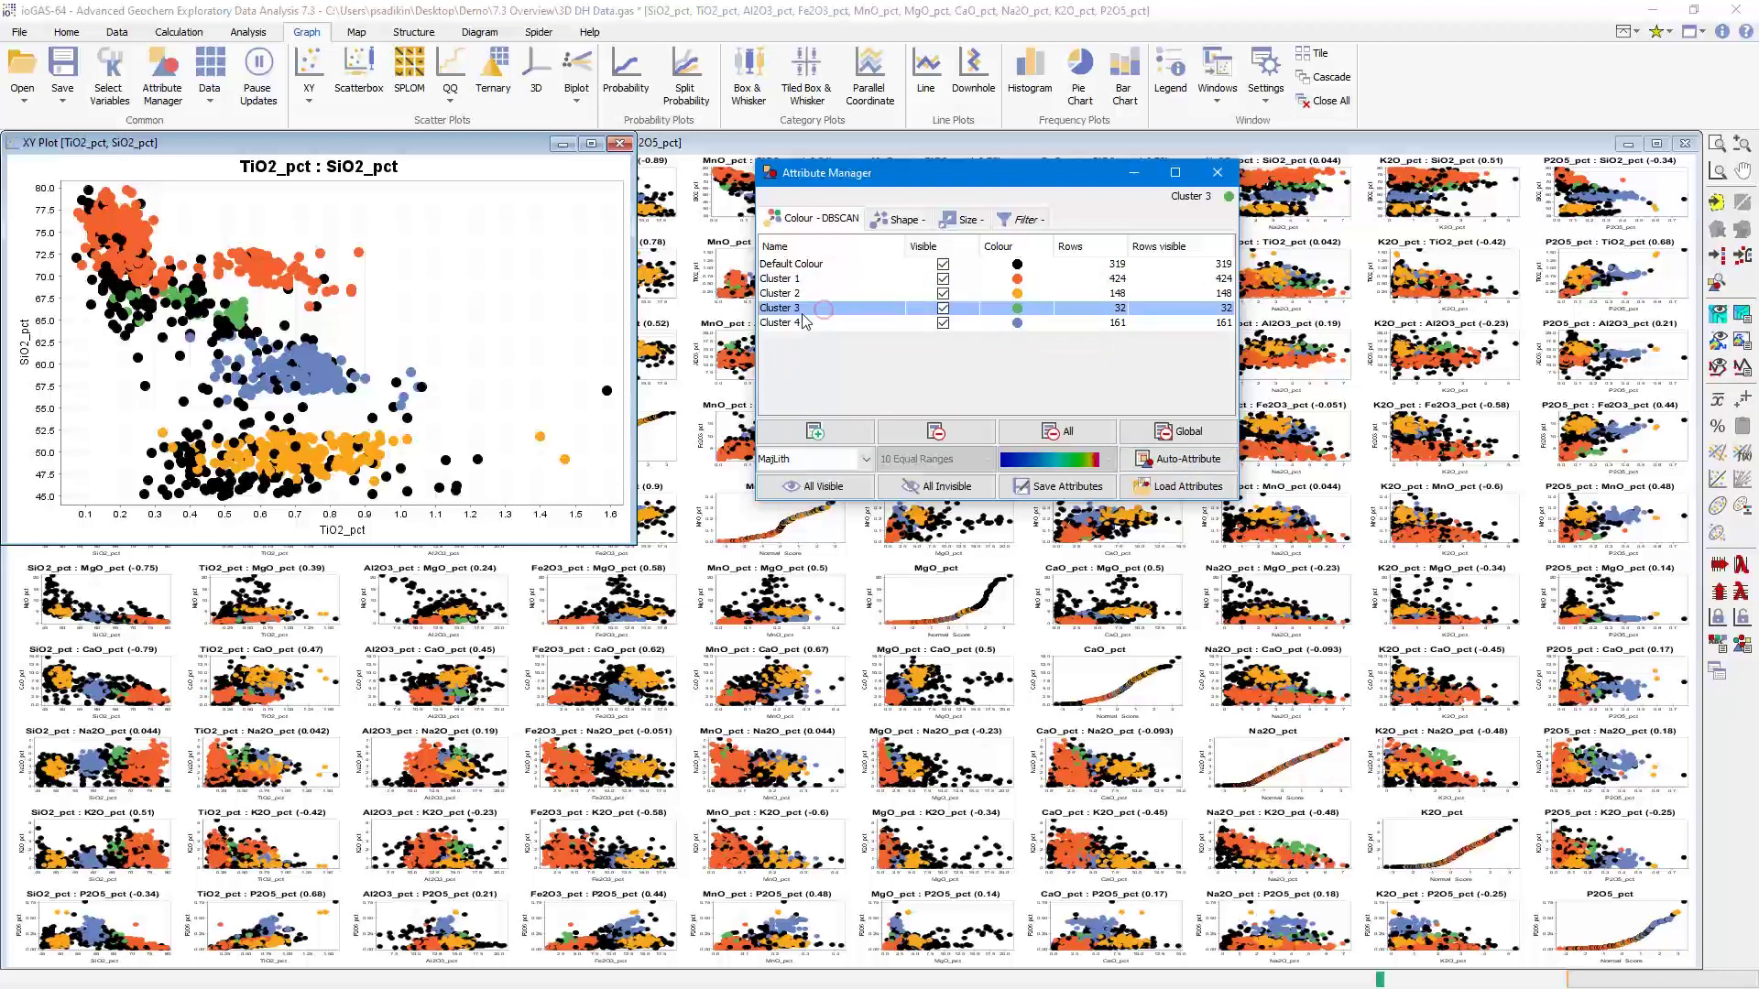
double_click(836, 280)
double_click(877, 665)
left_click(806, 308, "ctrl")
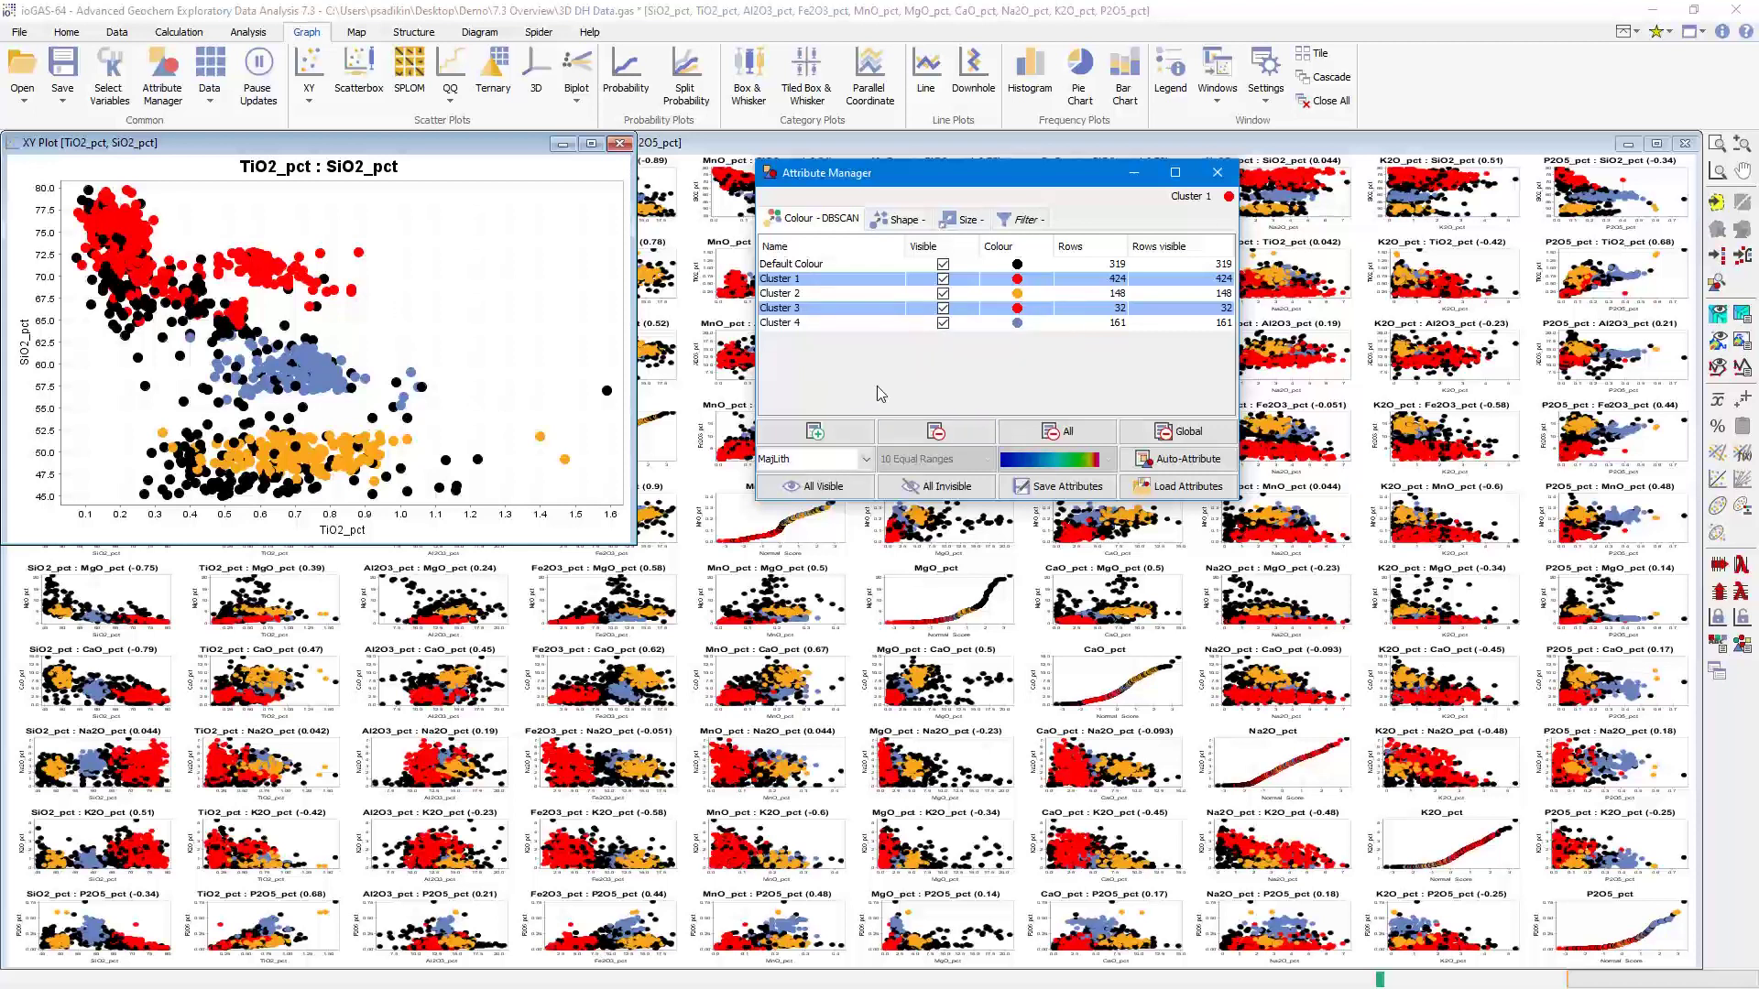
left_click(562, 145)
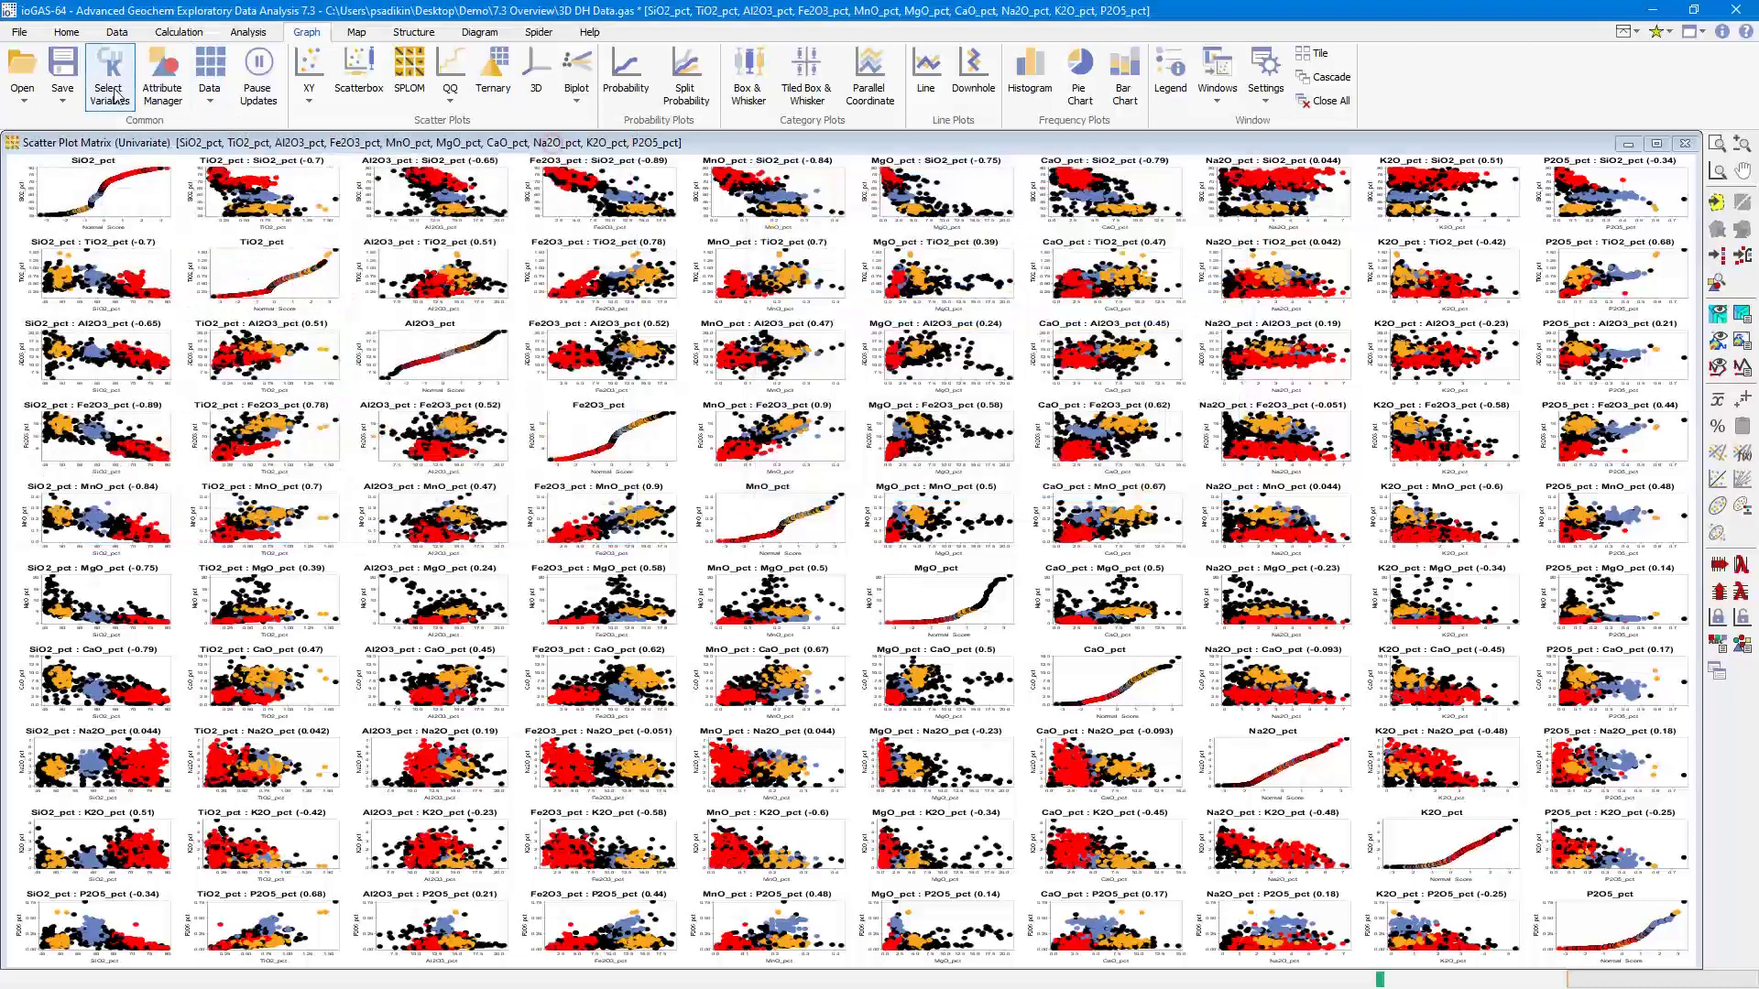
Remove every oxide except TiO2_pct from the selected variables, then show the QQ plot types.
left_click(109, 73)
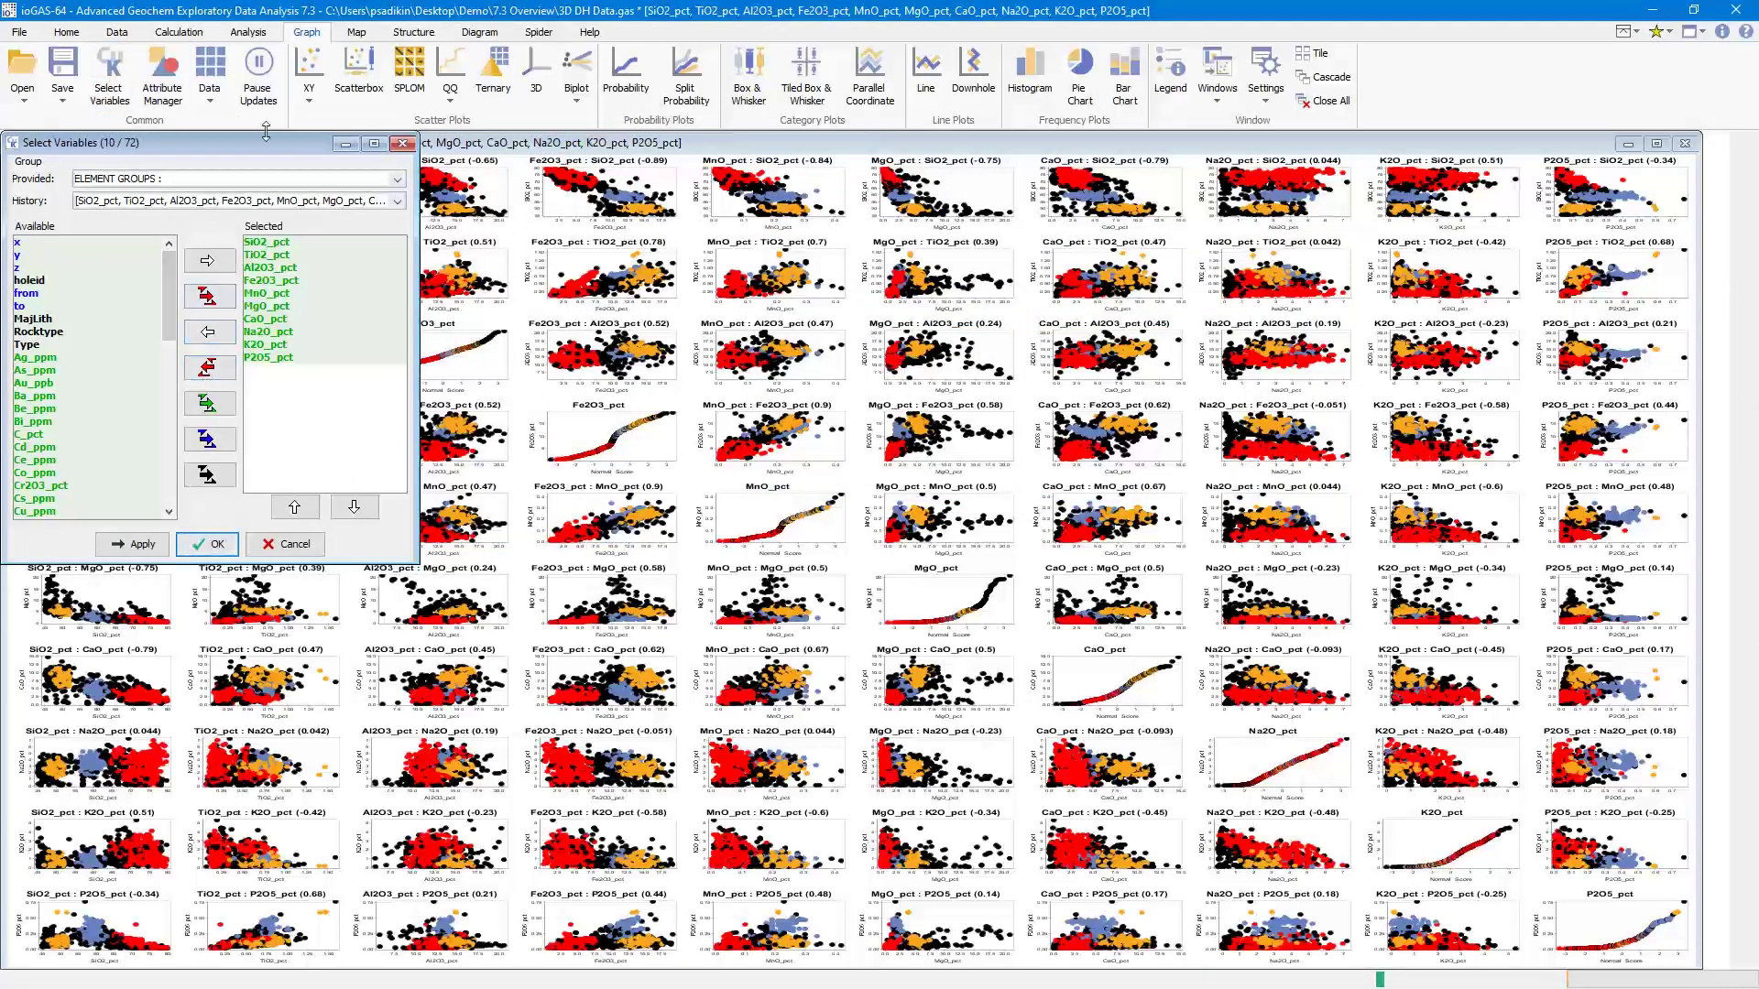
left_click(268, 244)
double_click(268, 245)
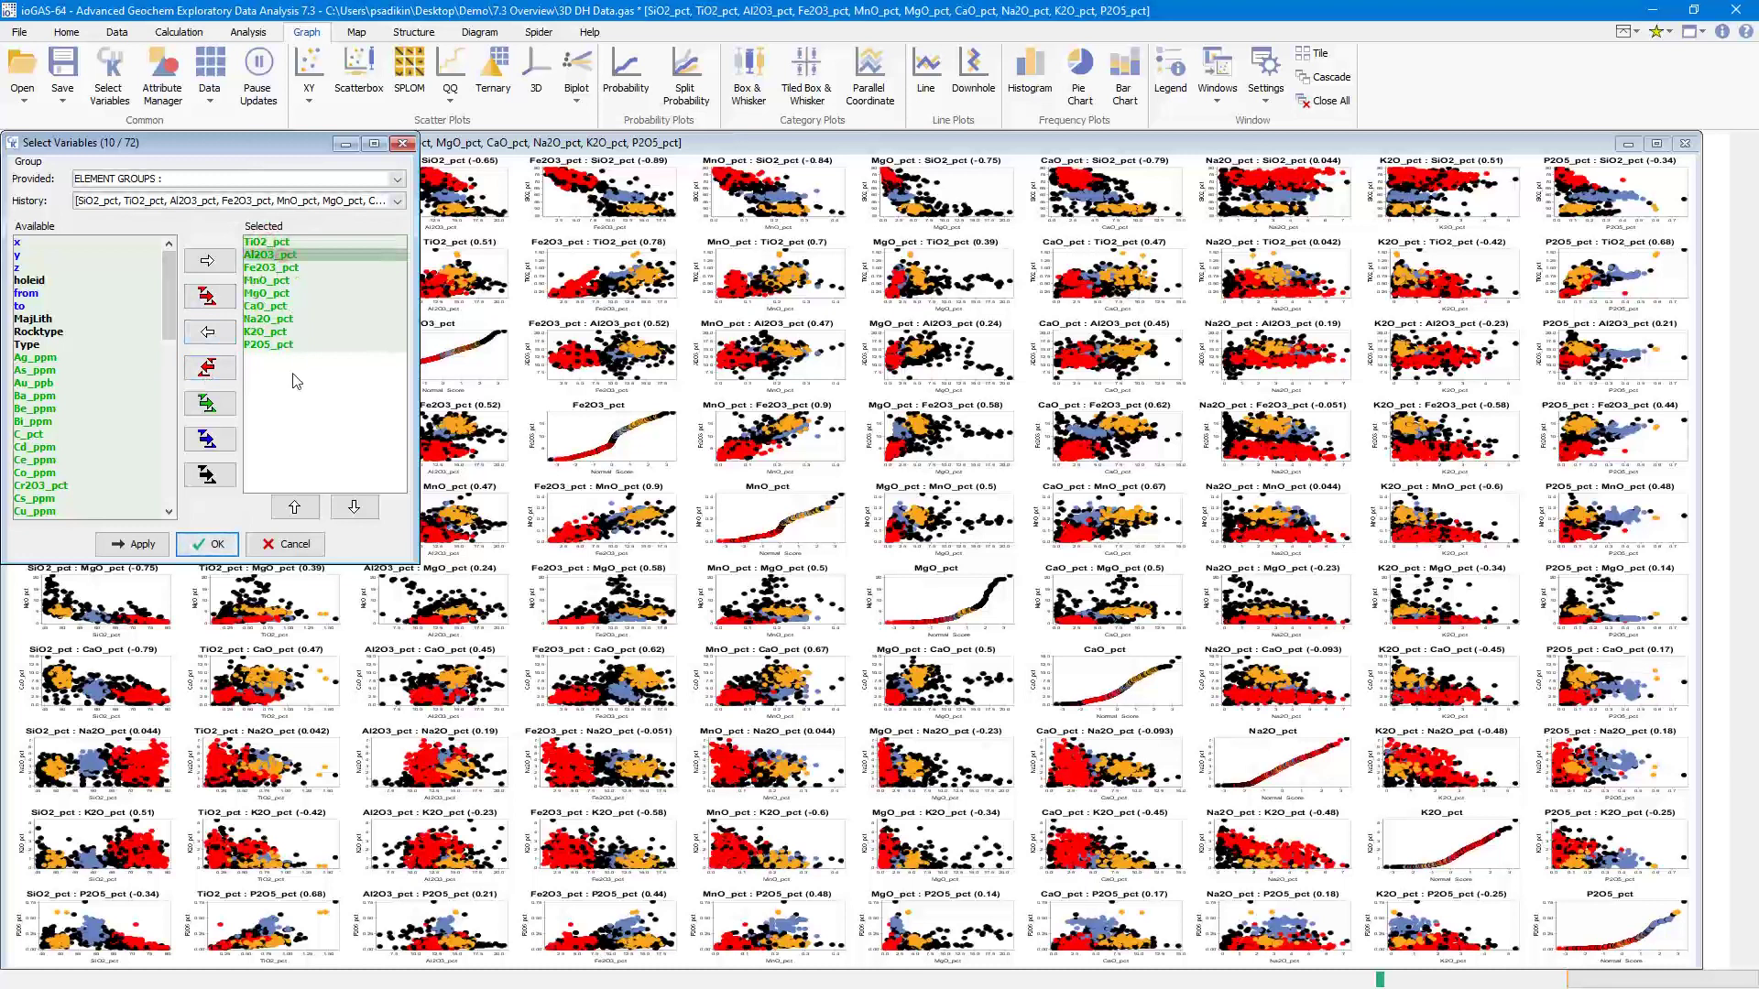
left_click(292, 344, "shift")
left_click(209, 333)
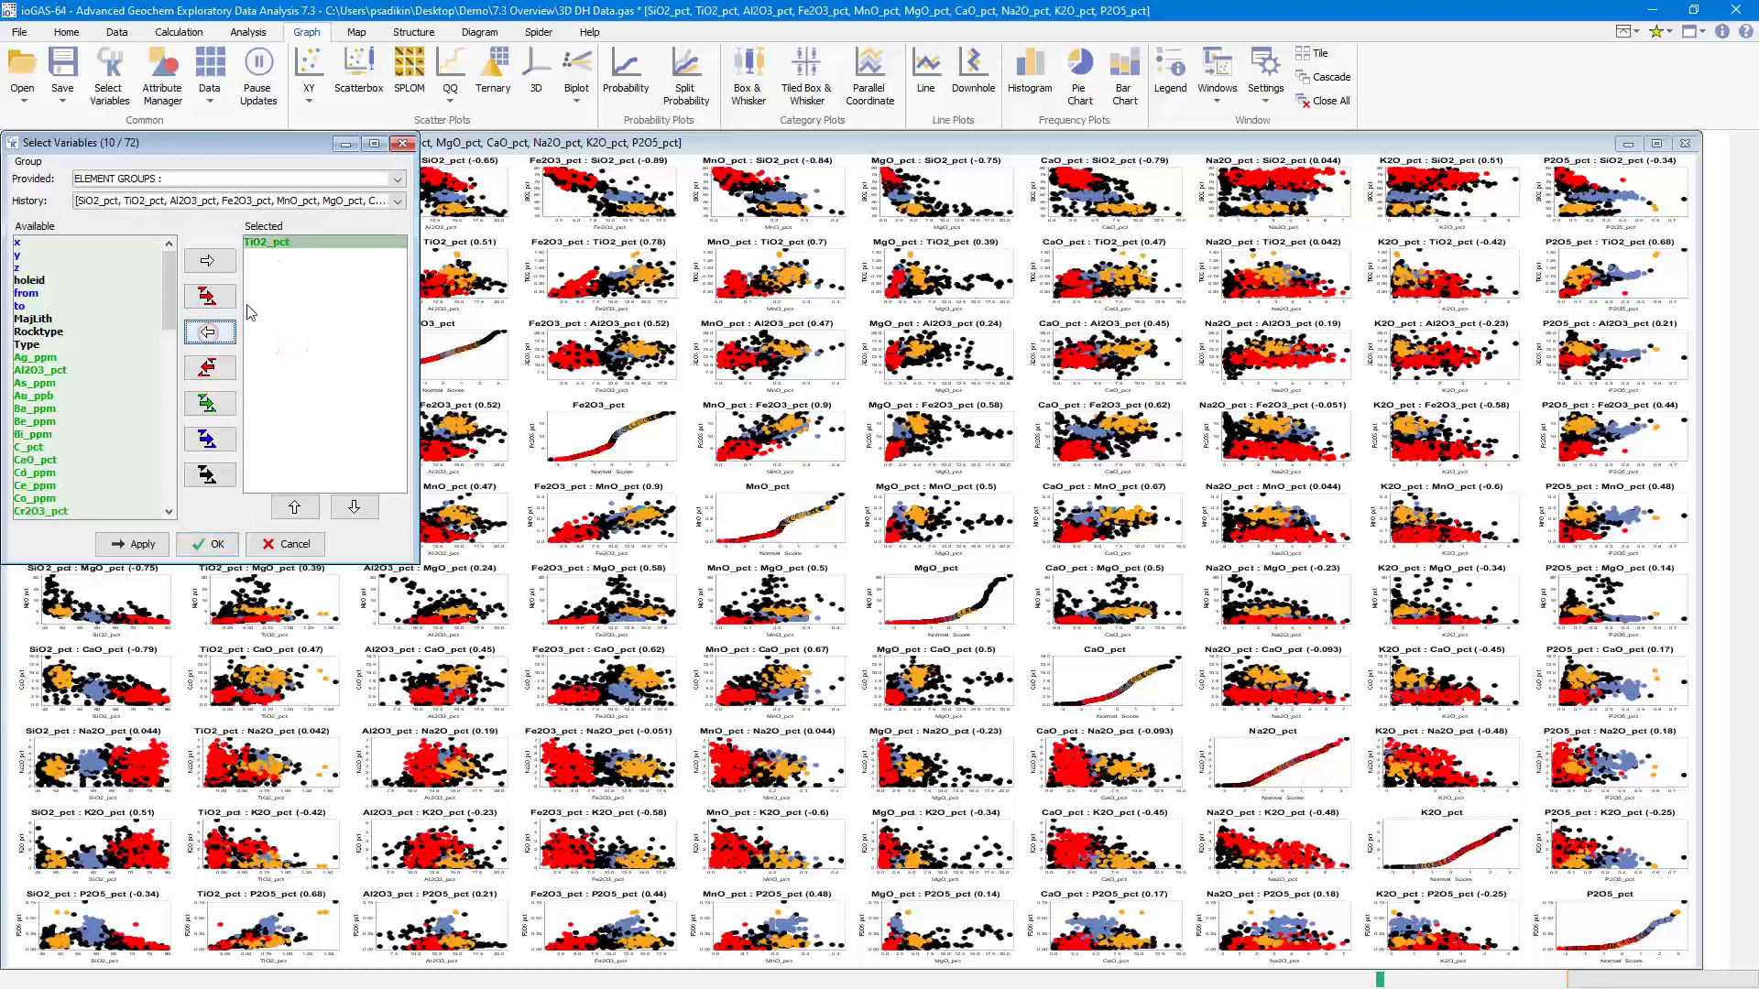
left_click(207, 544)
left_click(450, 102)
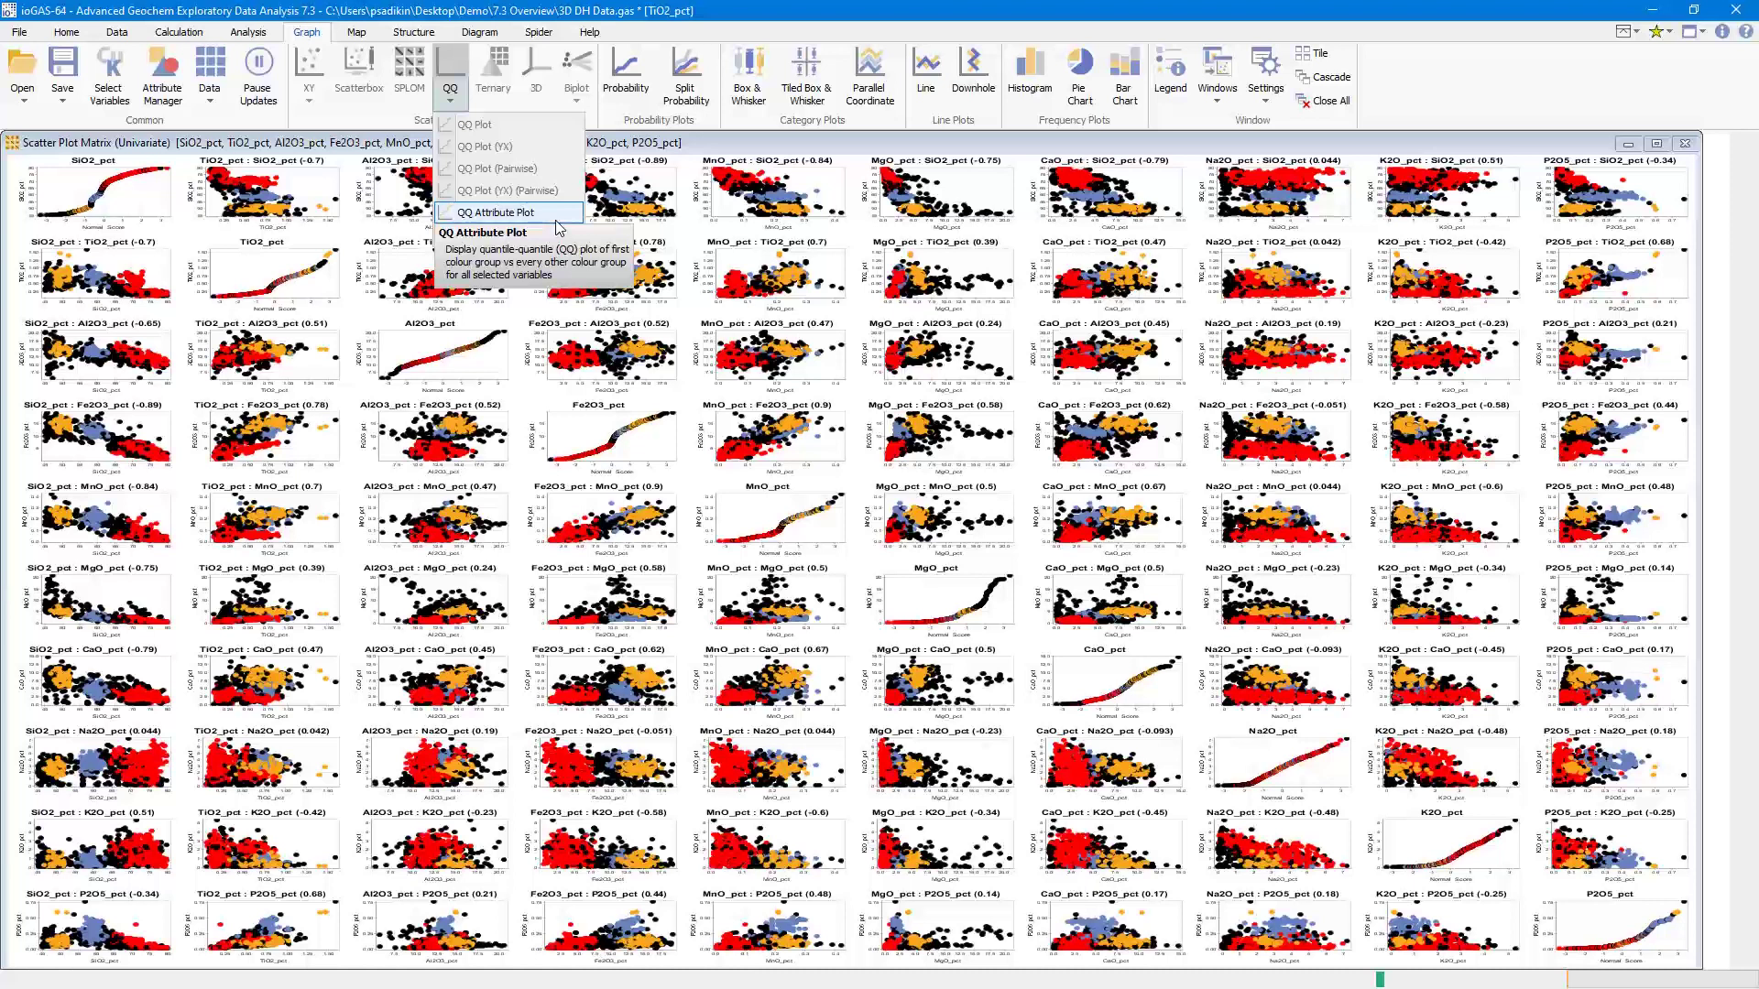
Create a TiO2_pct QQ attribute plot and a pairwise version comparing Cluster 2 with Cluster 3.
left_click(556, 218)
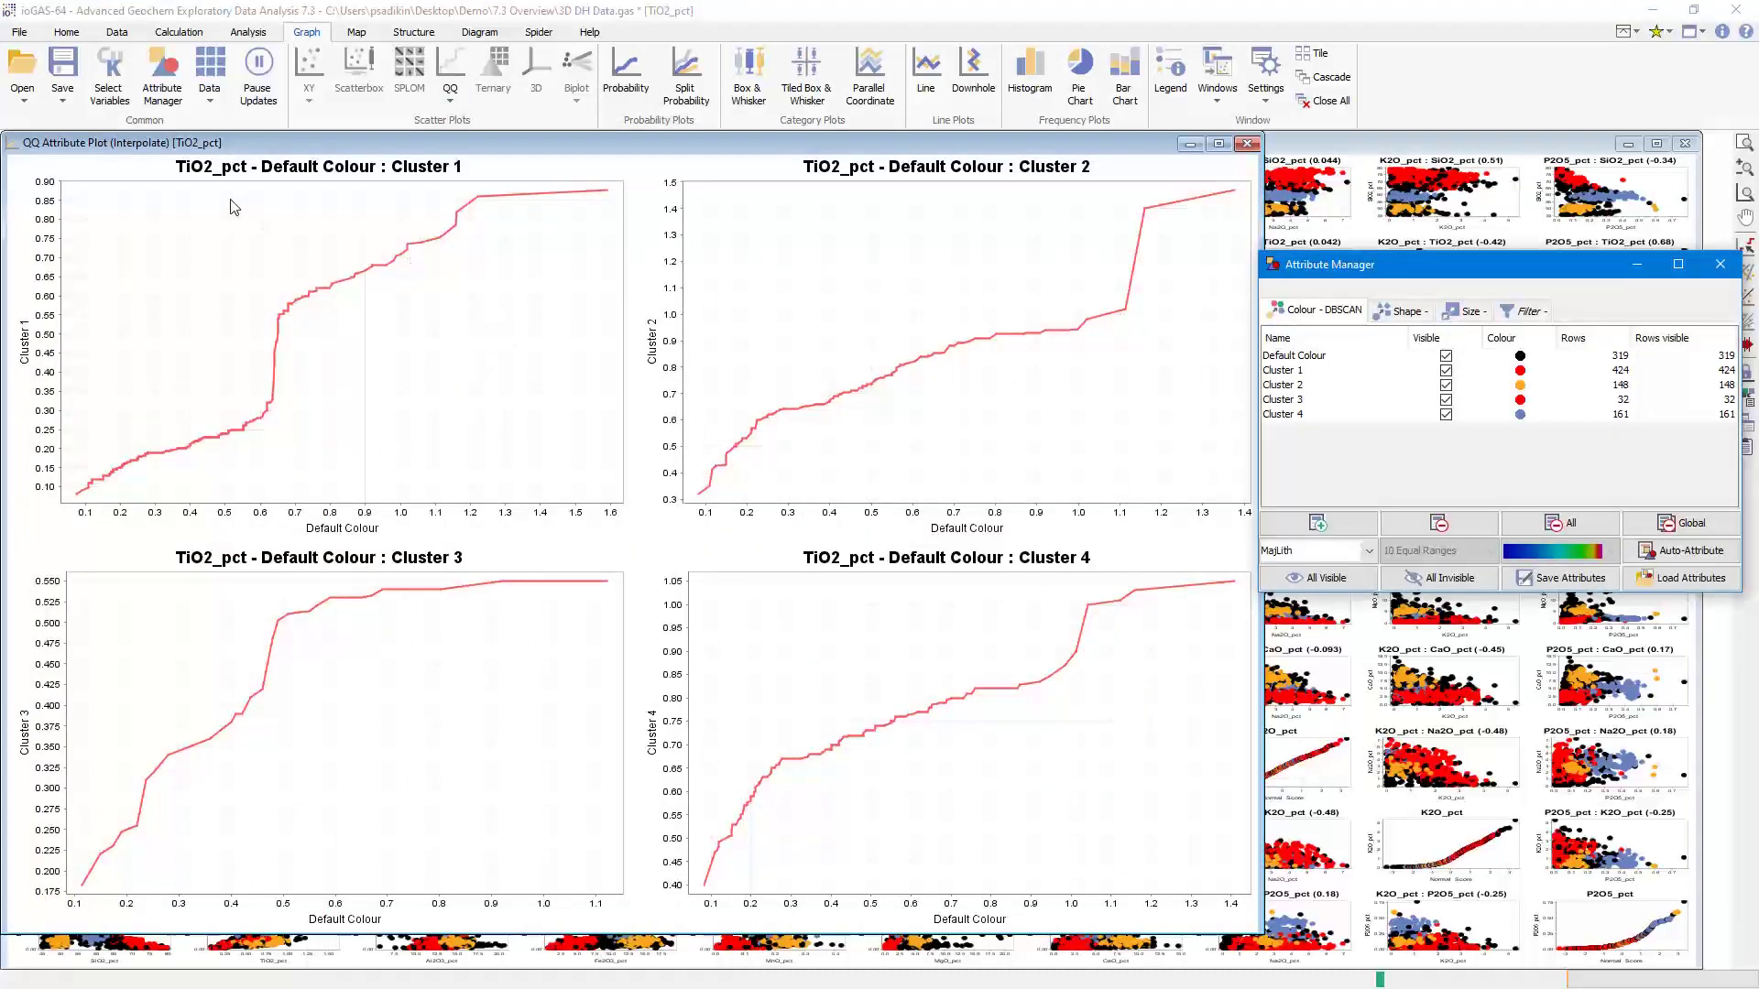
left_click(450, 91)
left_click(509, 244)
left_click(822, 570)
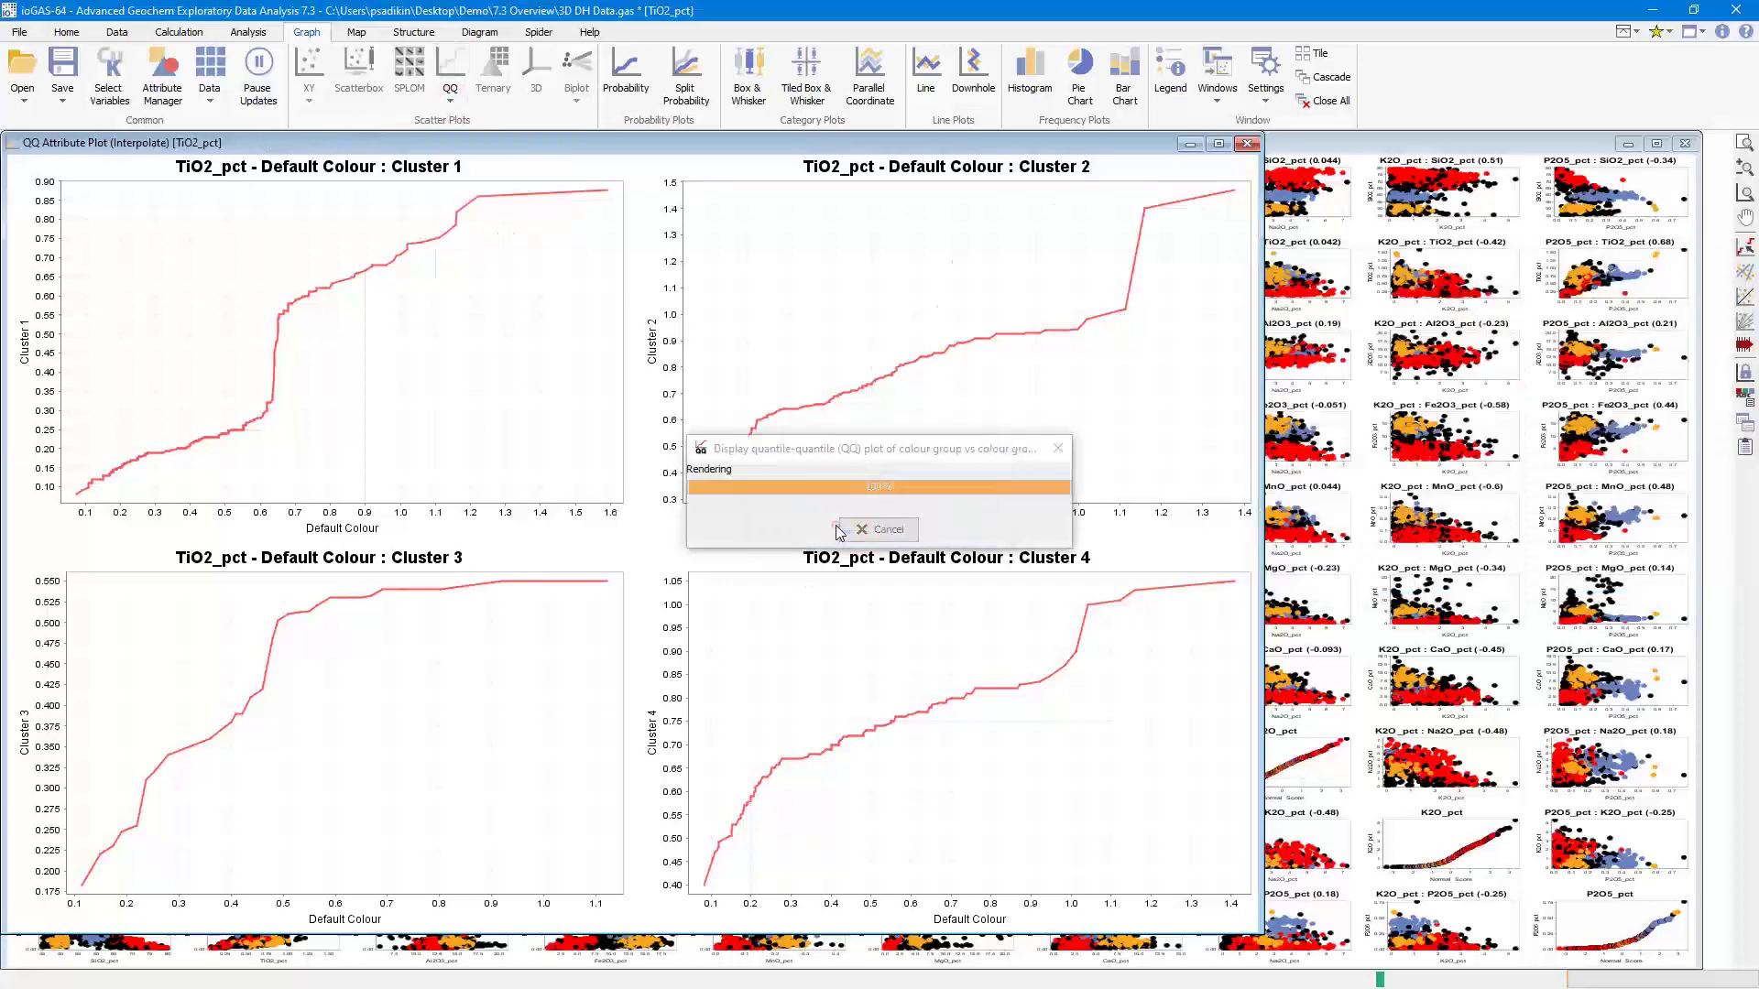
left_click(163, 78)
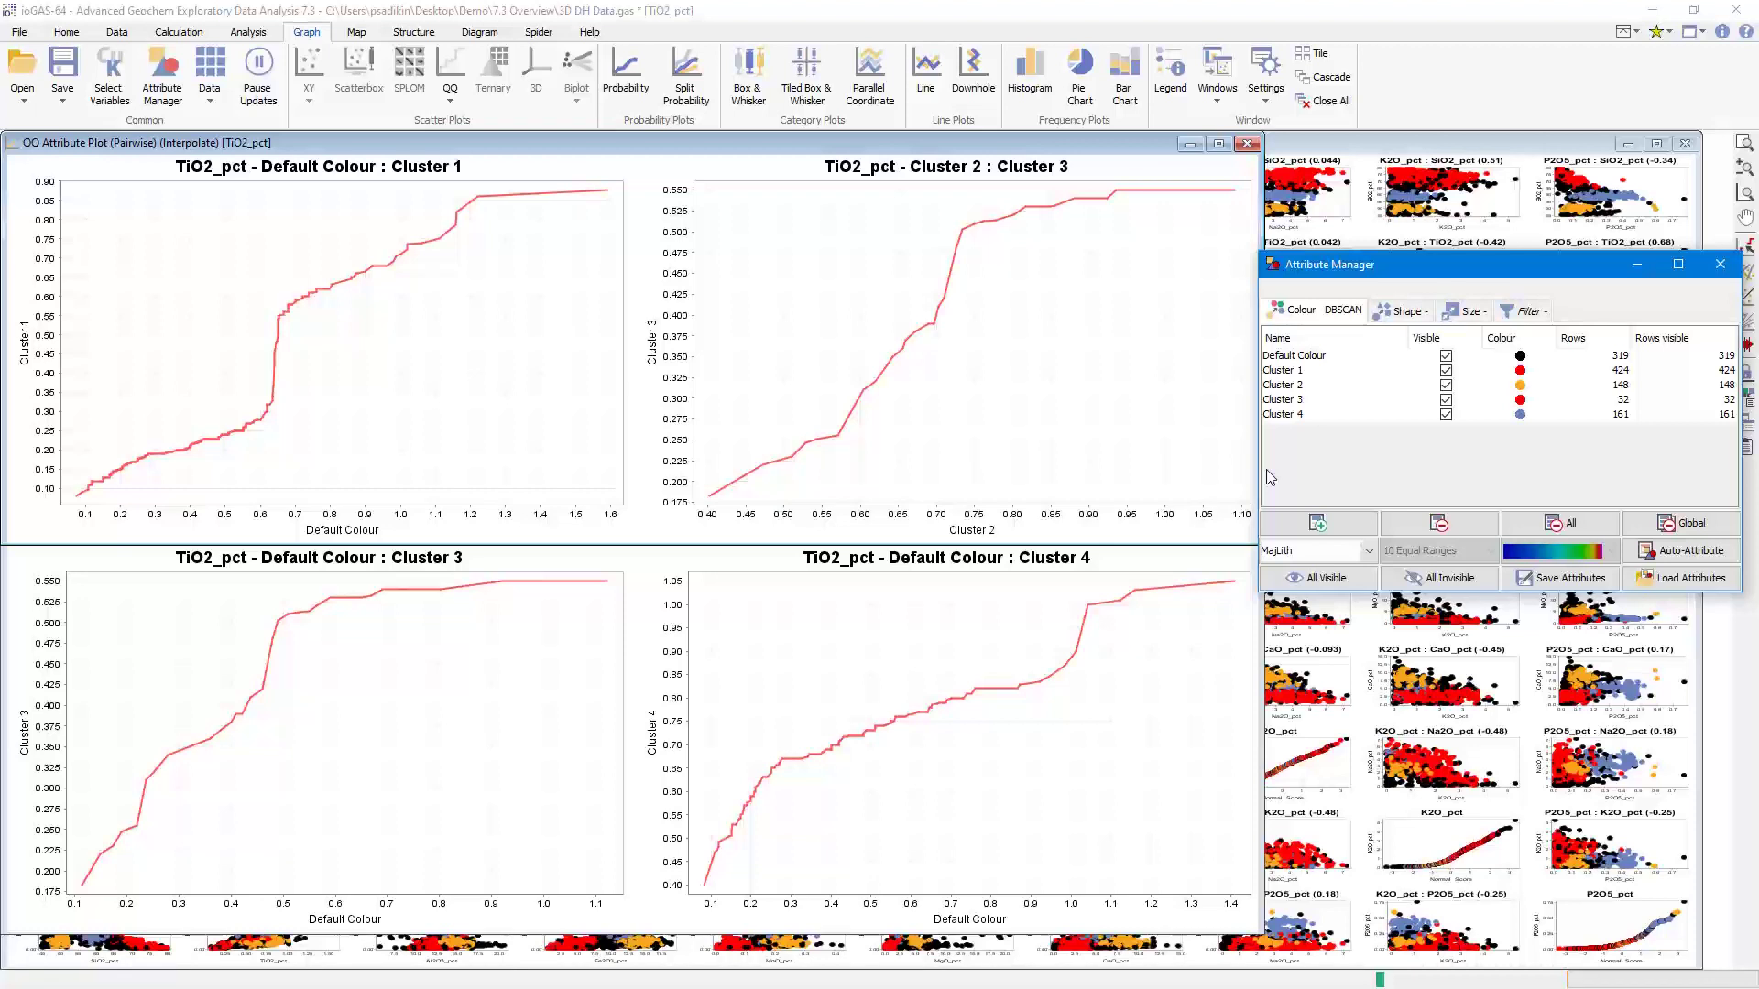
left_click(22, 32)
Open 2D Geochem Data.gas from recent files, discarding 3D DH Data.gas changes and confirming loading.
left_click(113, 54)
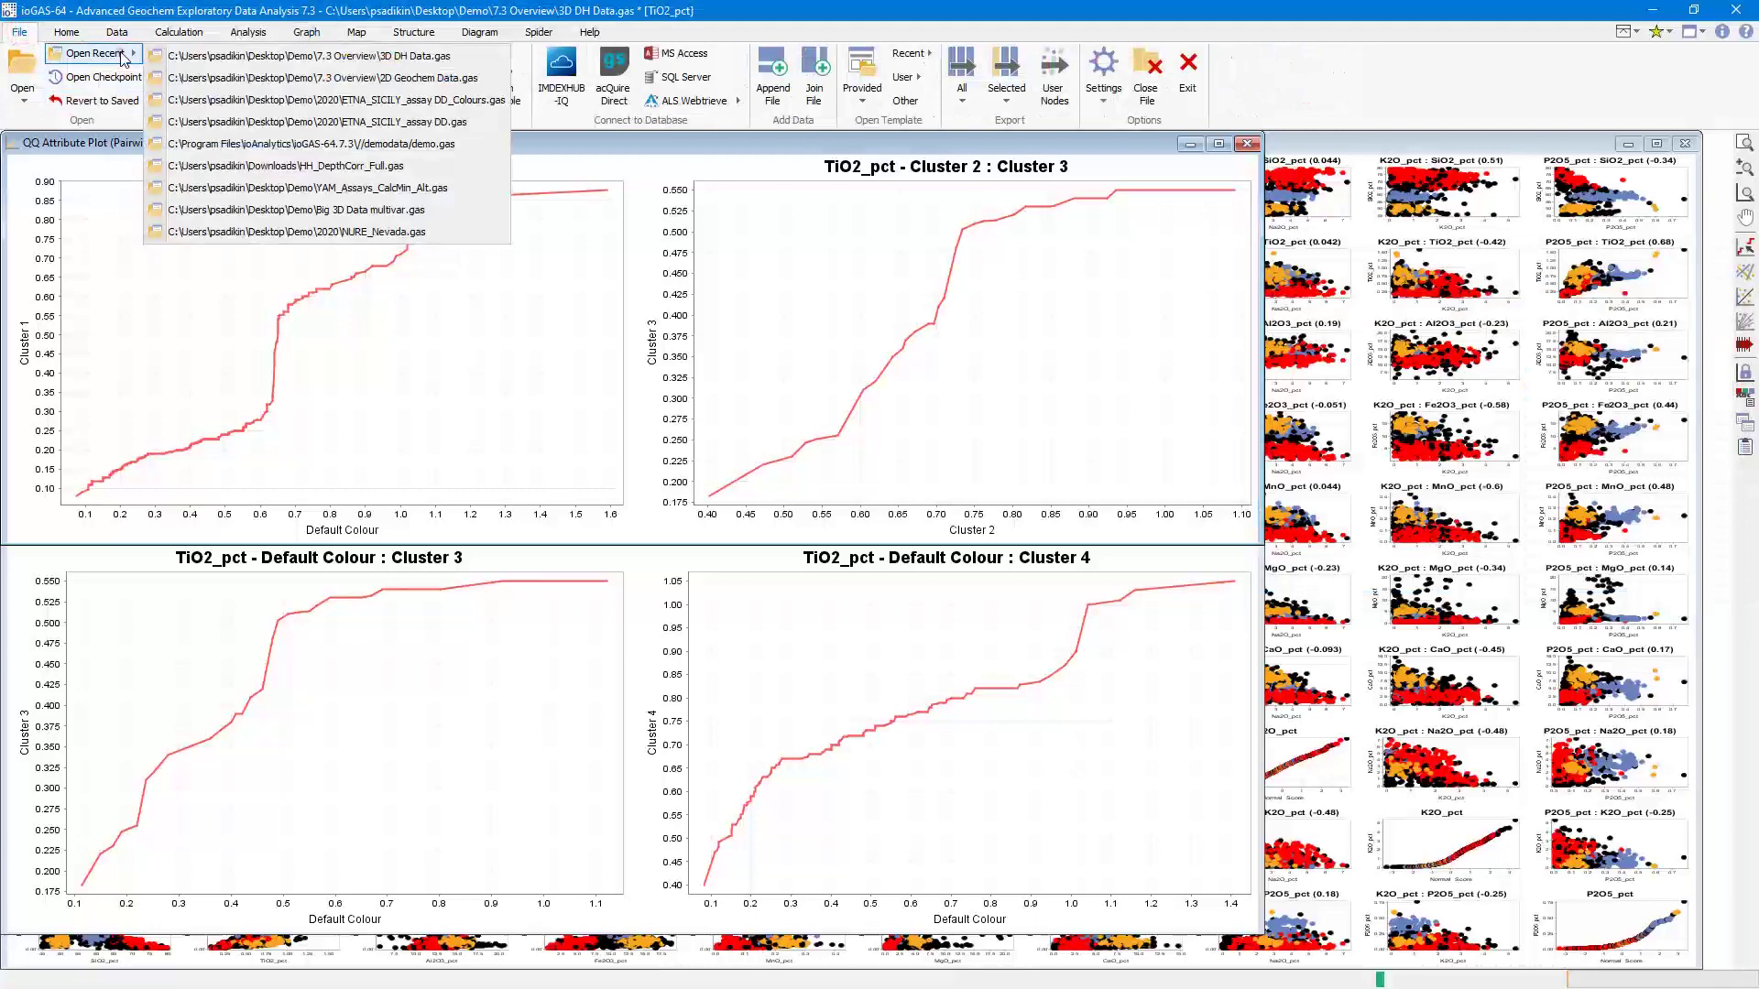
left_click(219, 78)
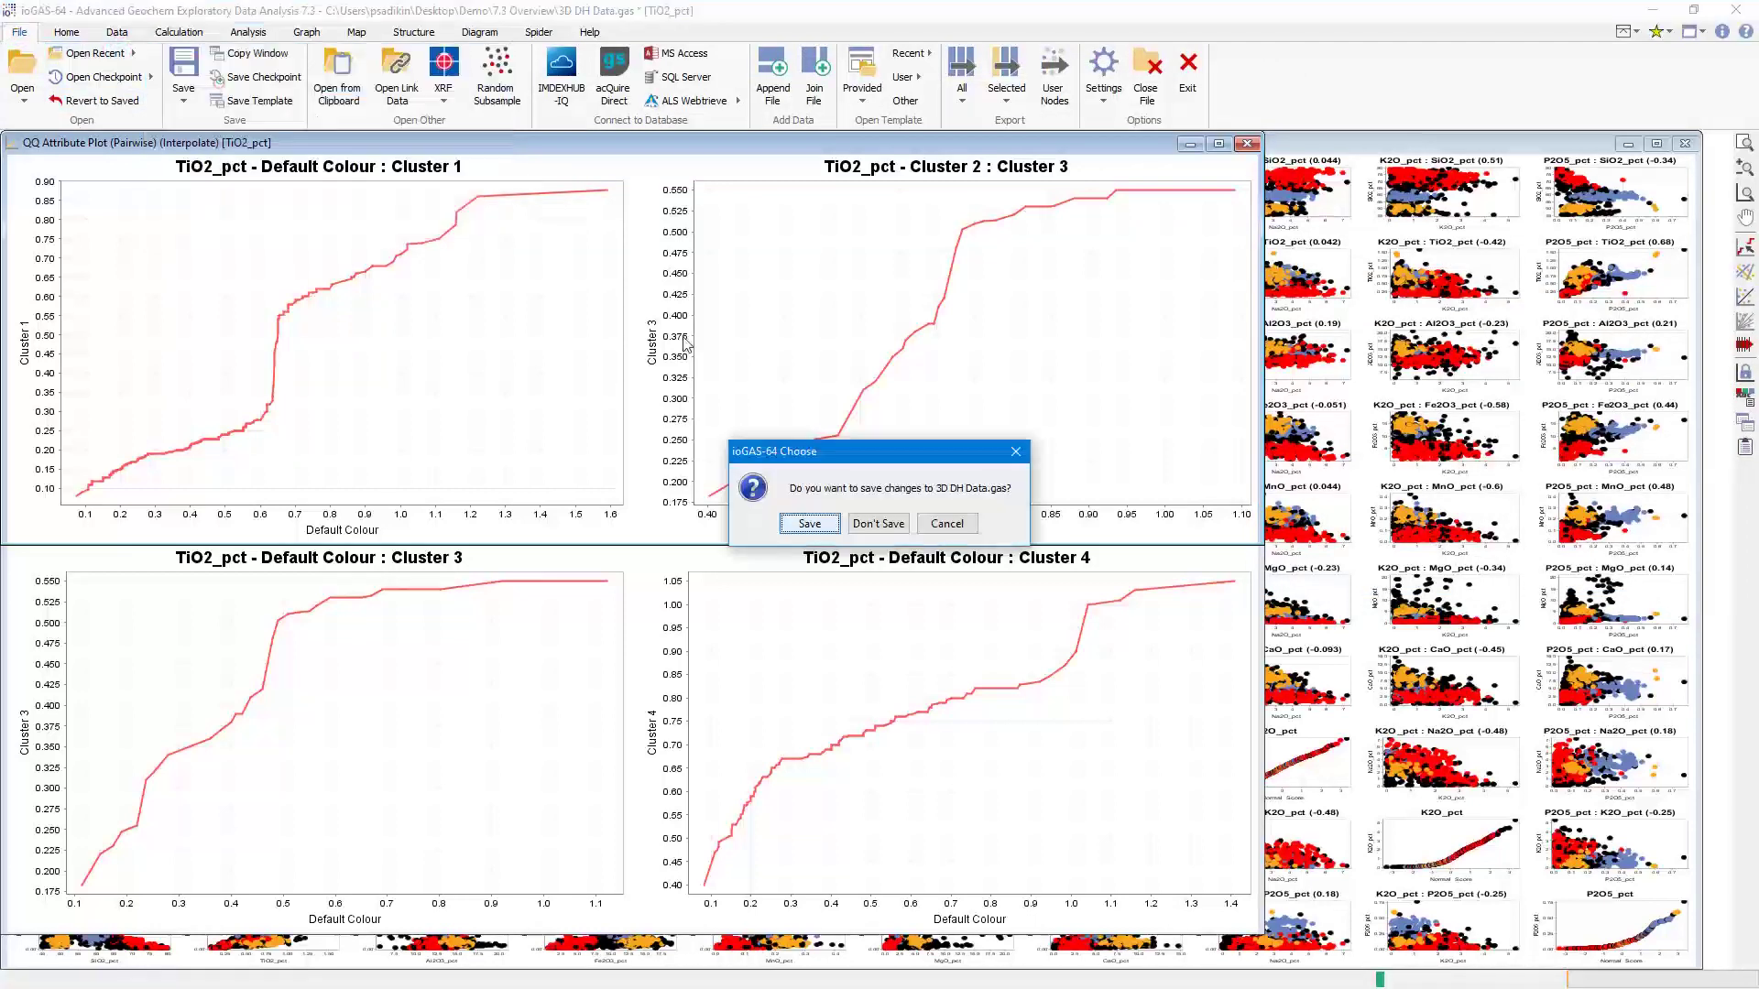
left_click(877, 524)
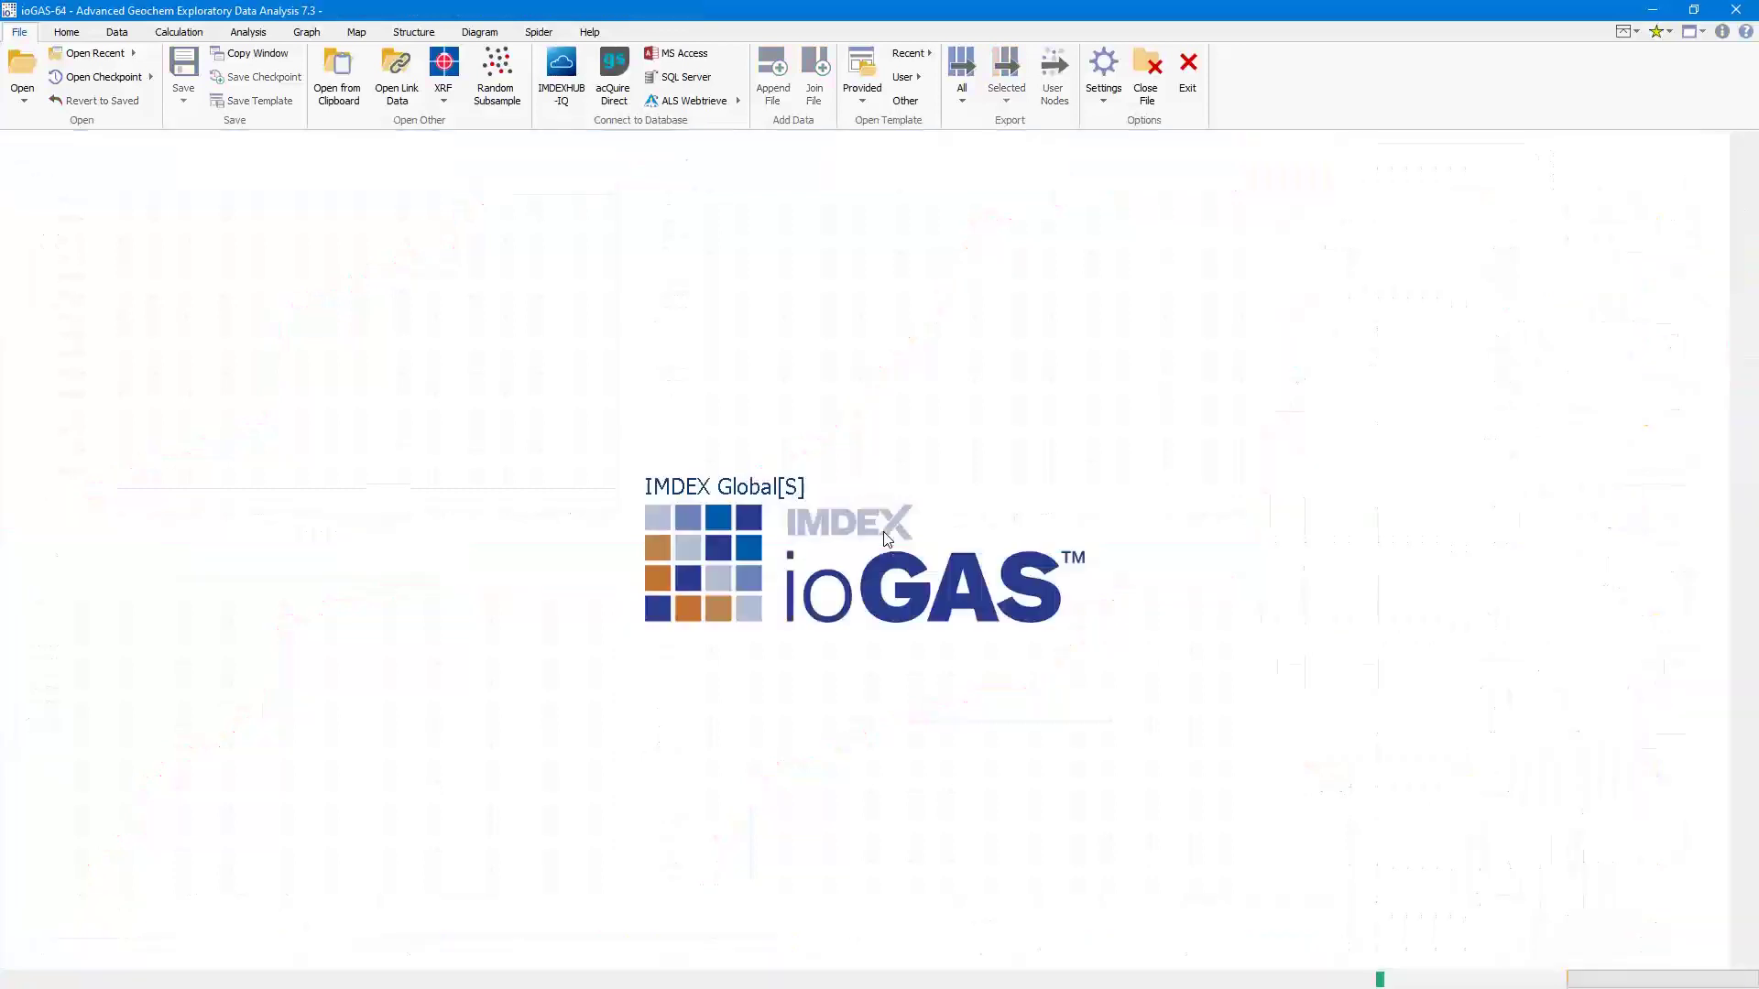
left_click(848, 543)
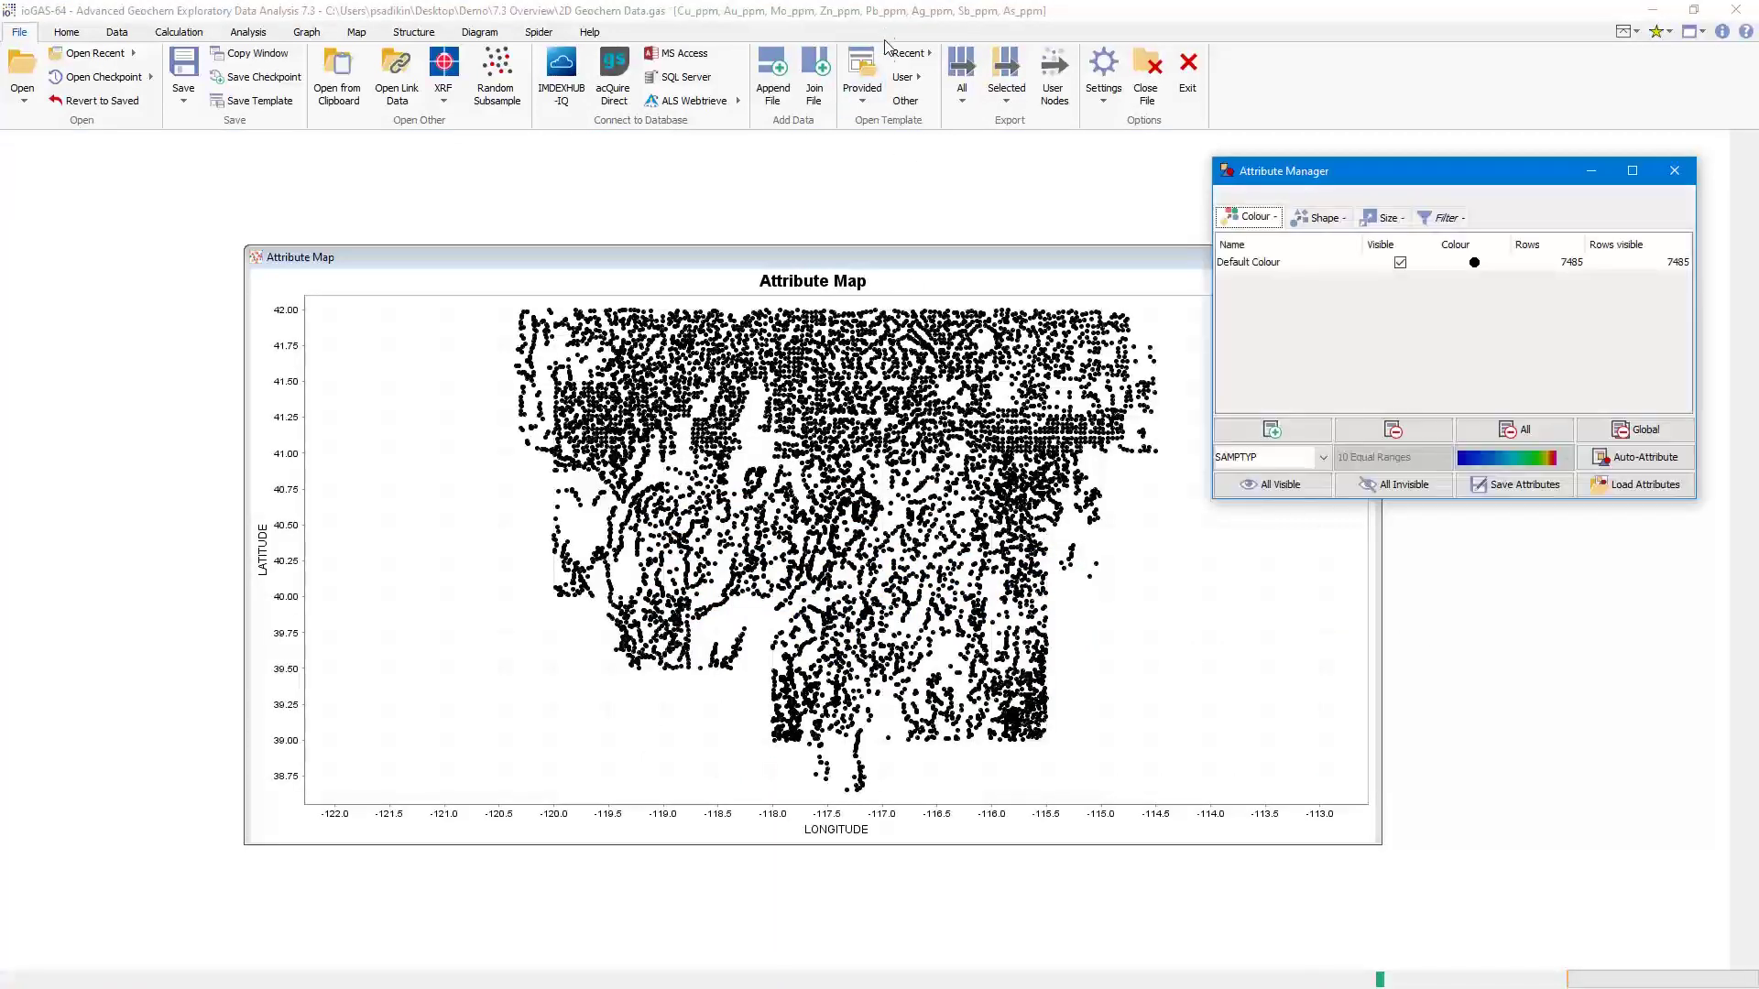
left_click(358, 34)
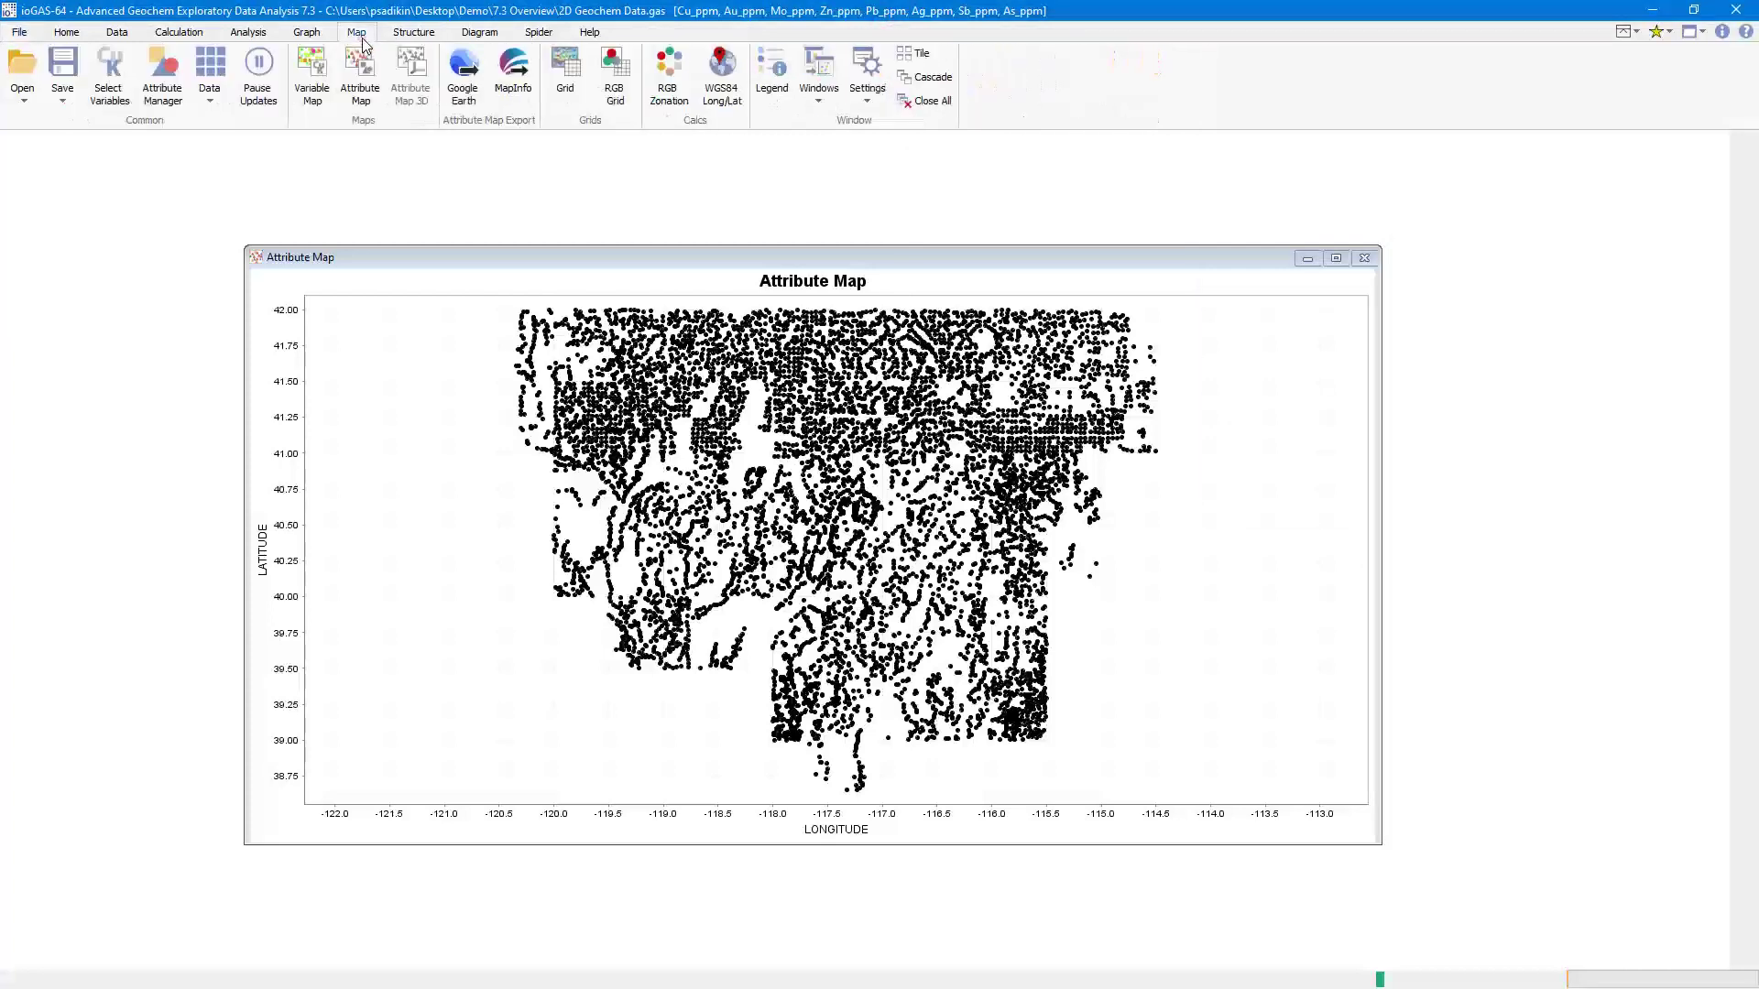
left_click(315, 106)
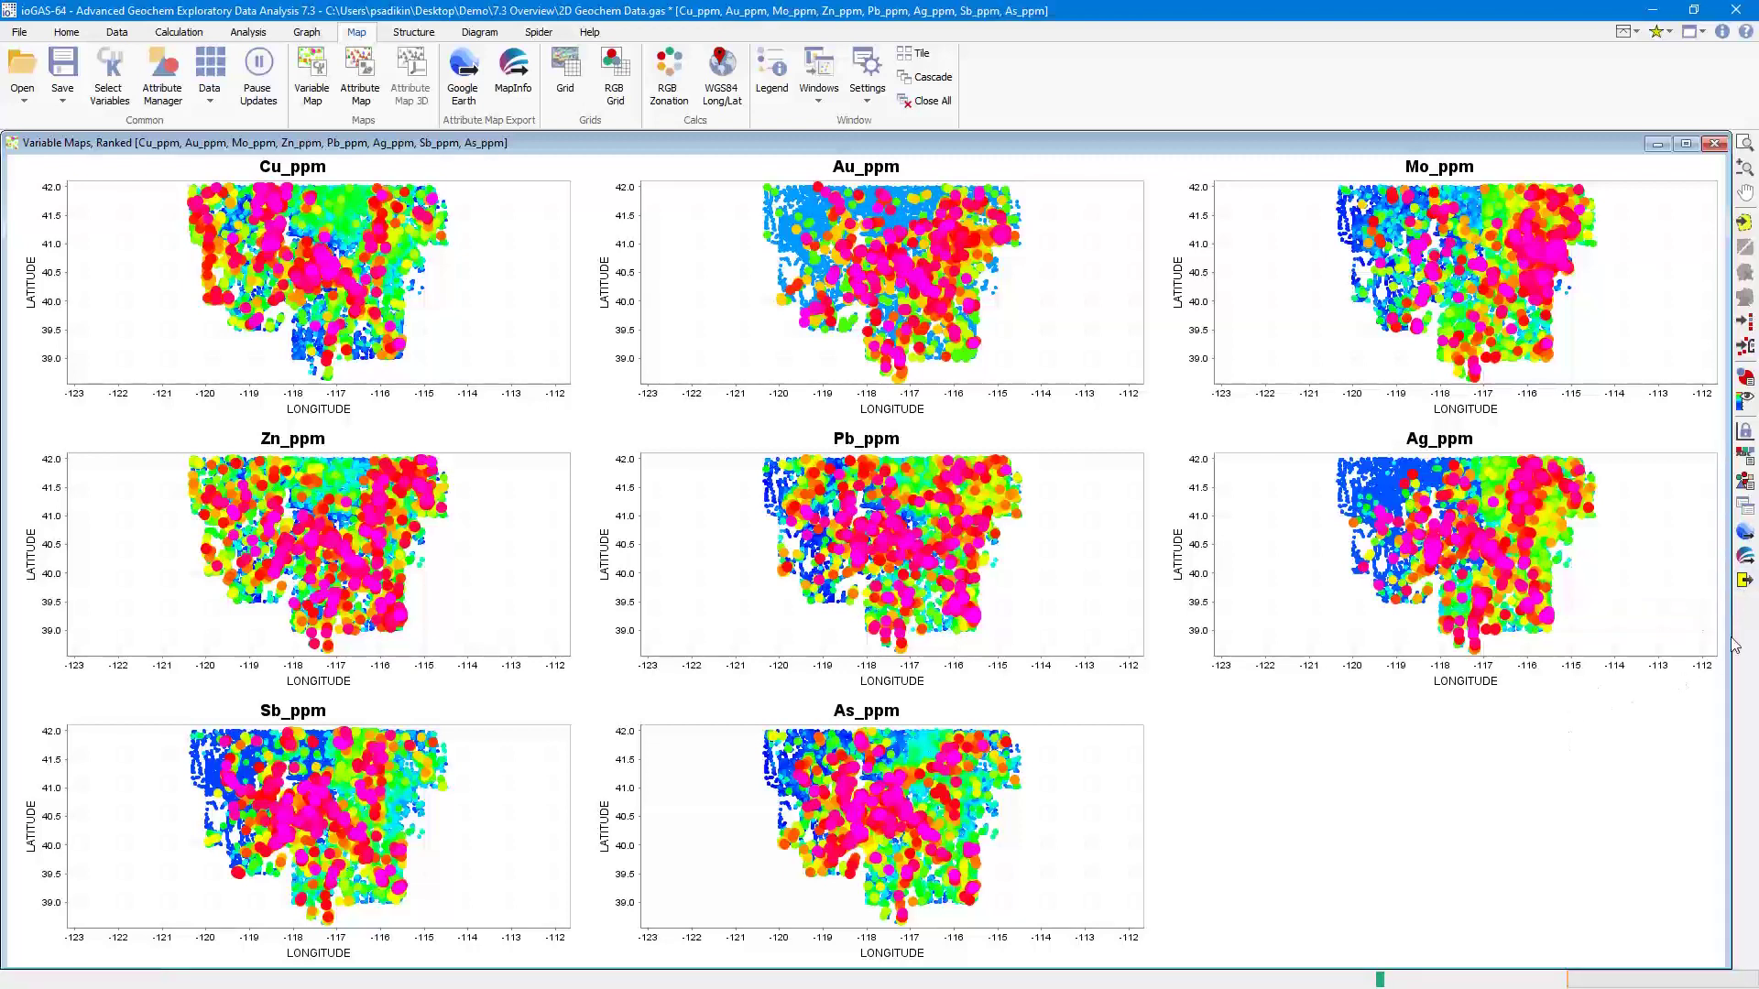
Export visible rows as per-element .gas files with prefix 'Path' into a new Export 3 folder.
left_click(1743, 588)
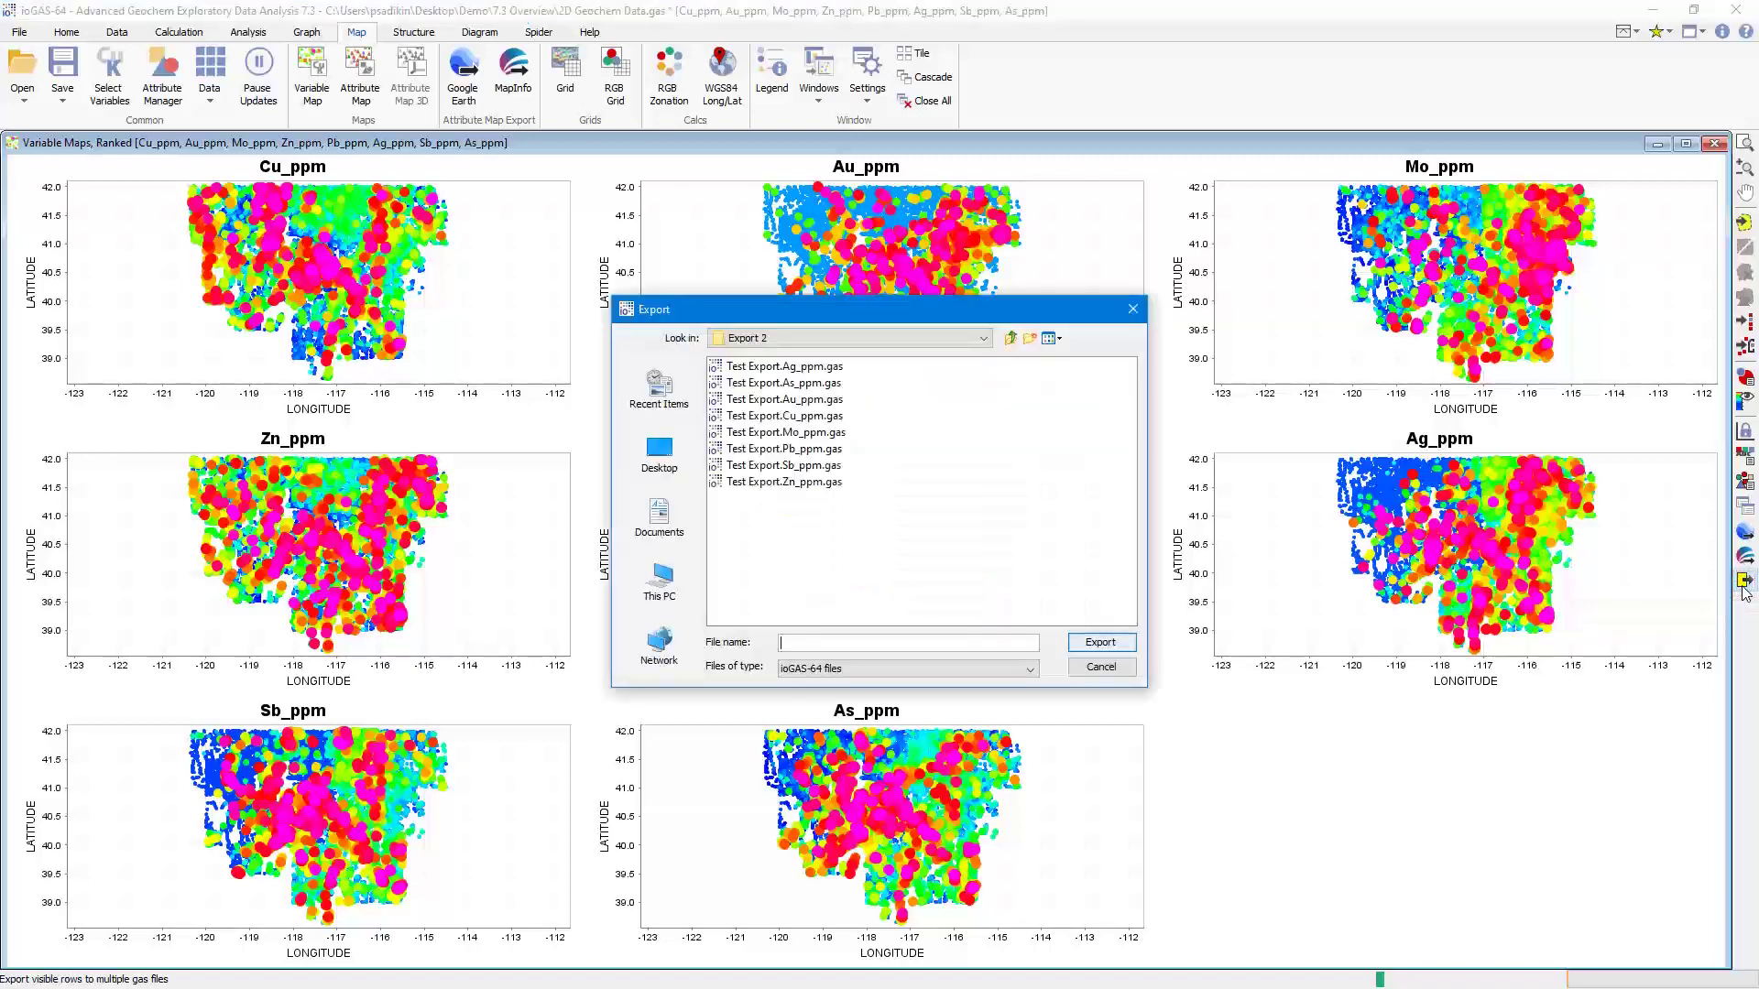
left_click(1011, 338)
left_click(1030, 338)
type("Export 3")
key("Return")
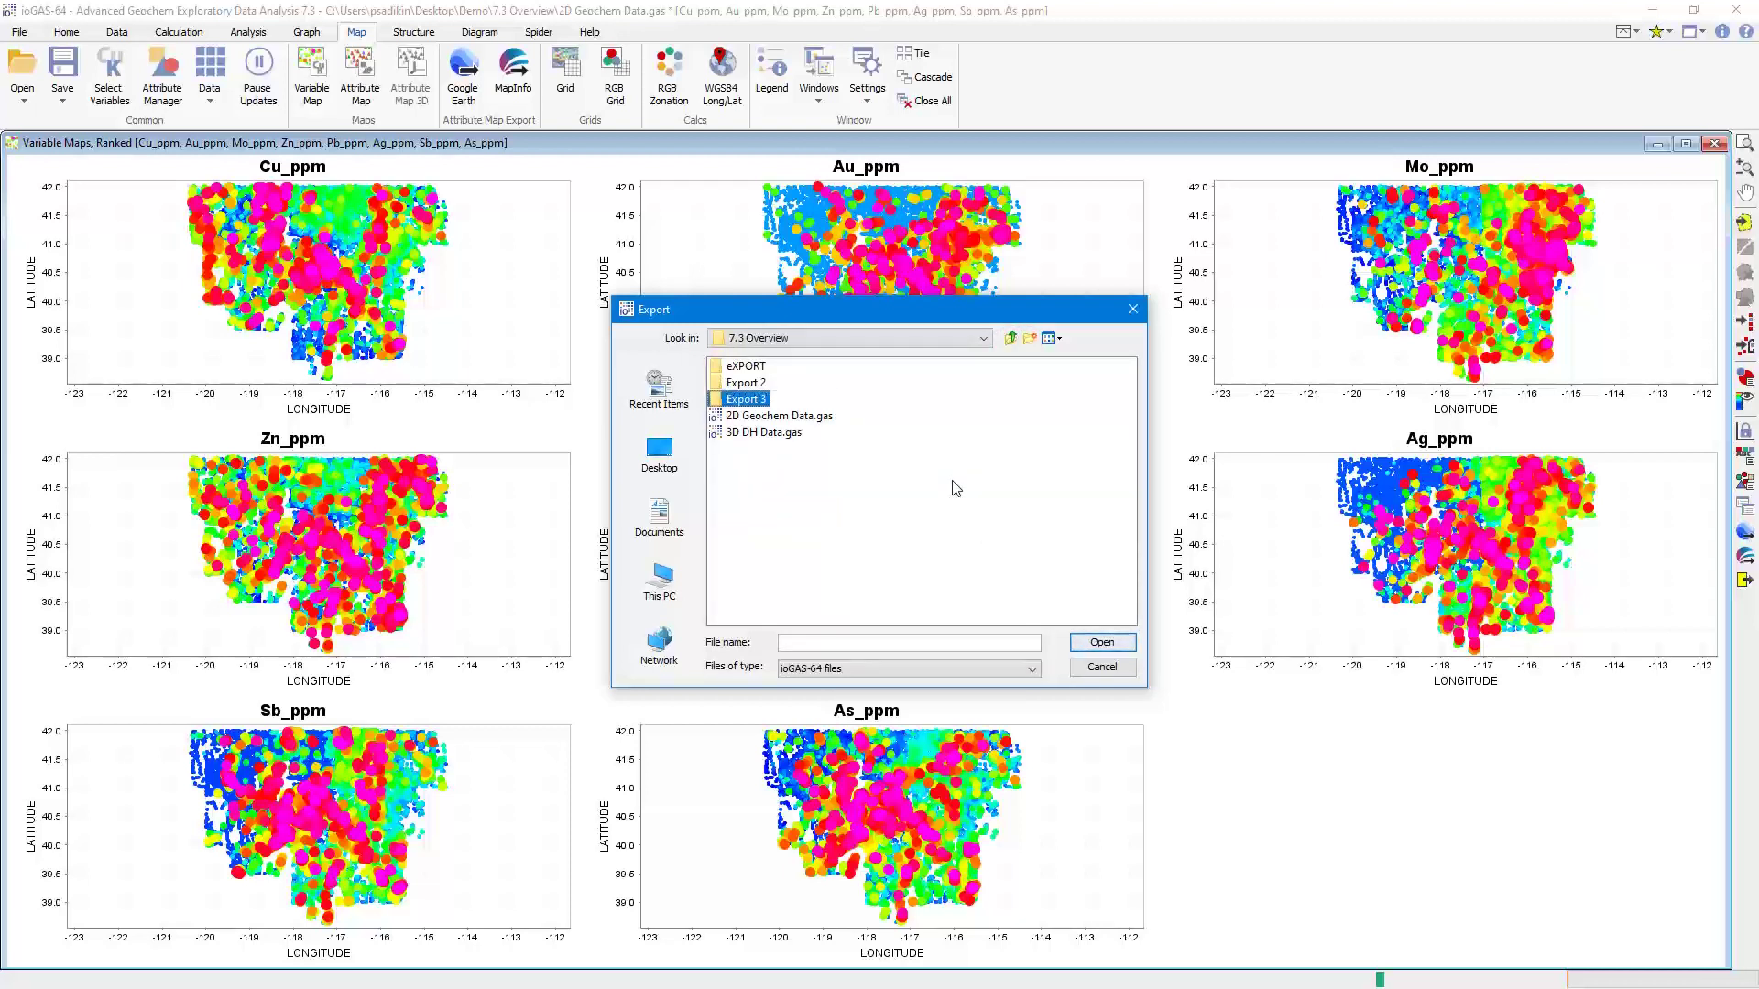
double_click(739, 401)
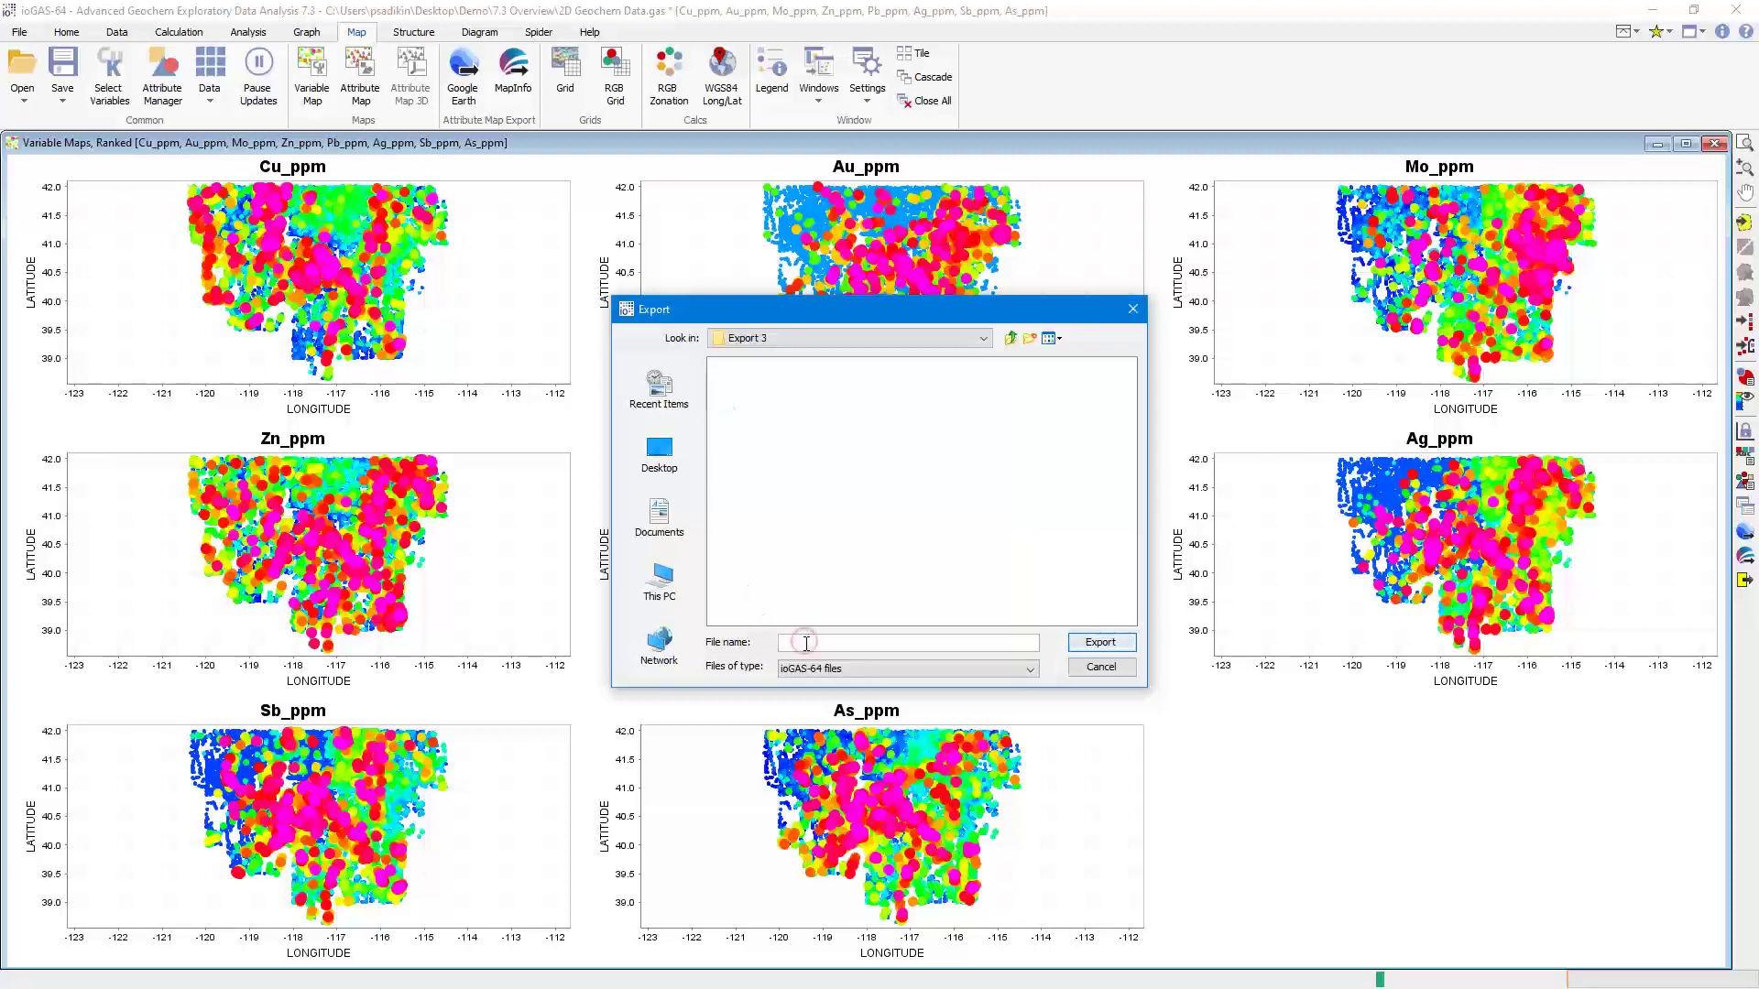
type("Pathfinder")
left_click(1094, 644)
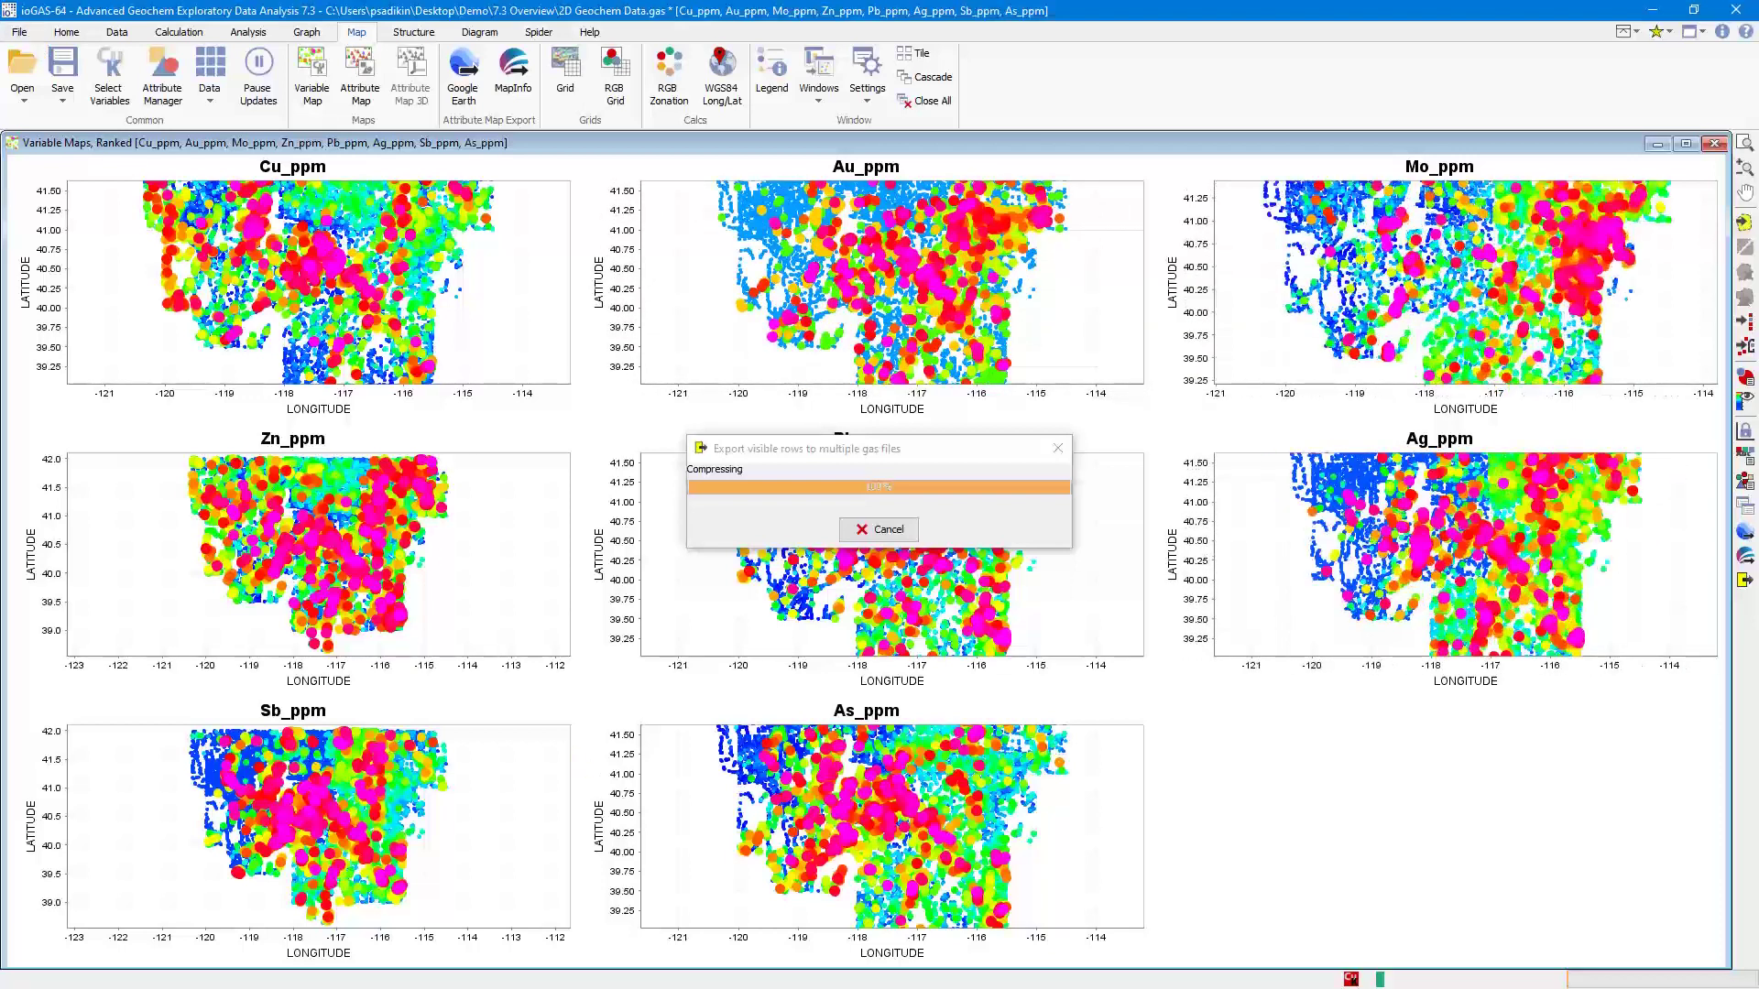
left_click_drag(612, 83, 664, 52)
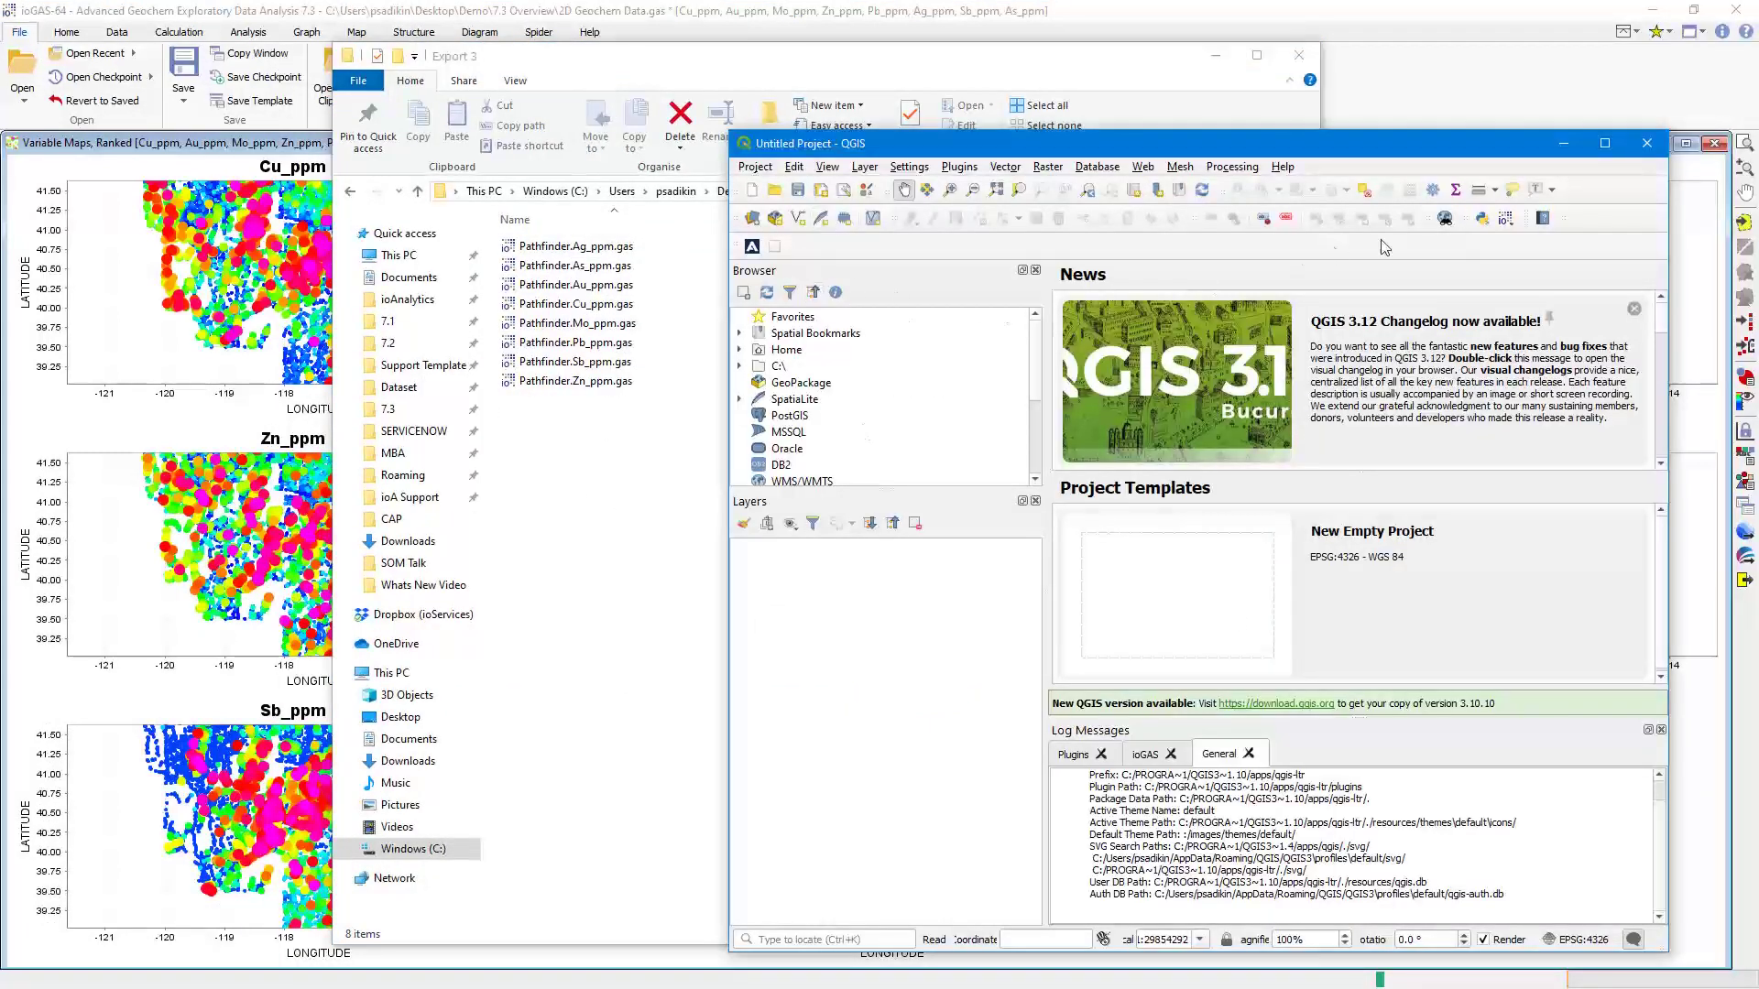
Import the Ag, As and Au Pathfinder .gas files from Export 3 as QGIS scratch layers.
left_click(1506, 221)
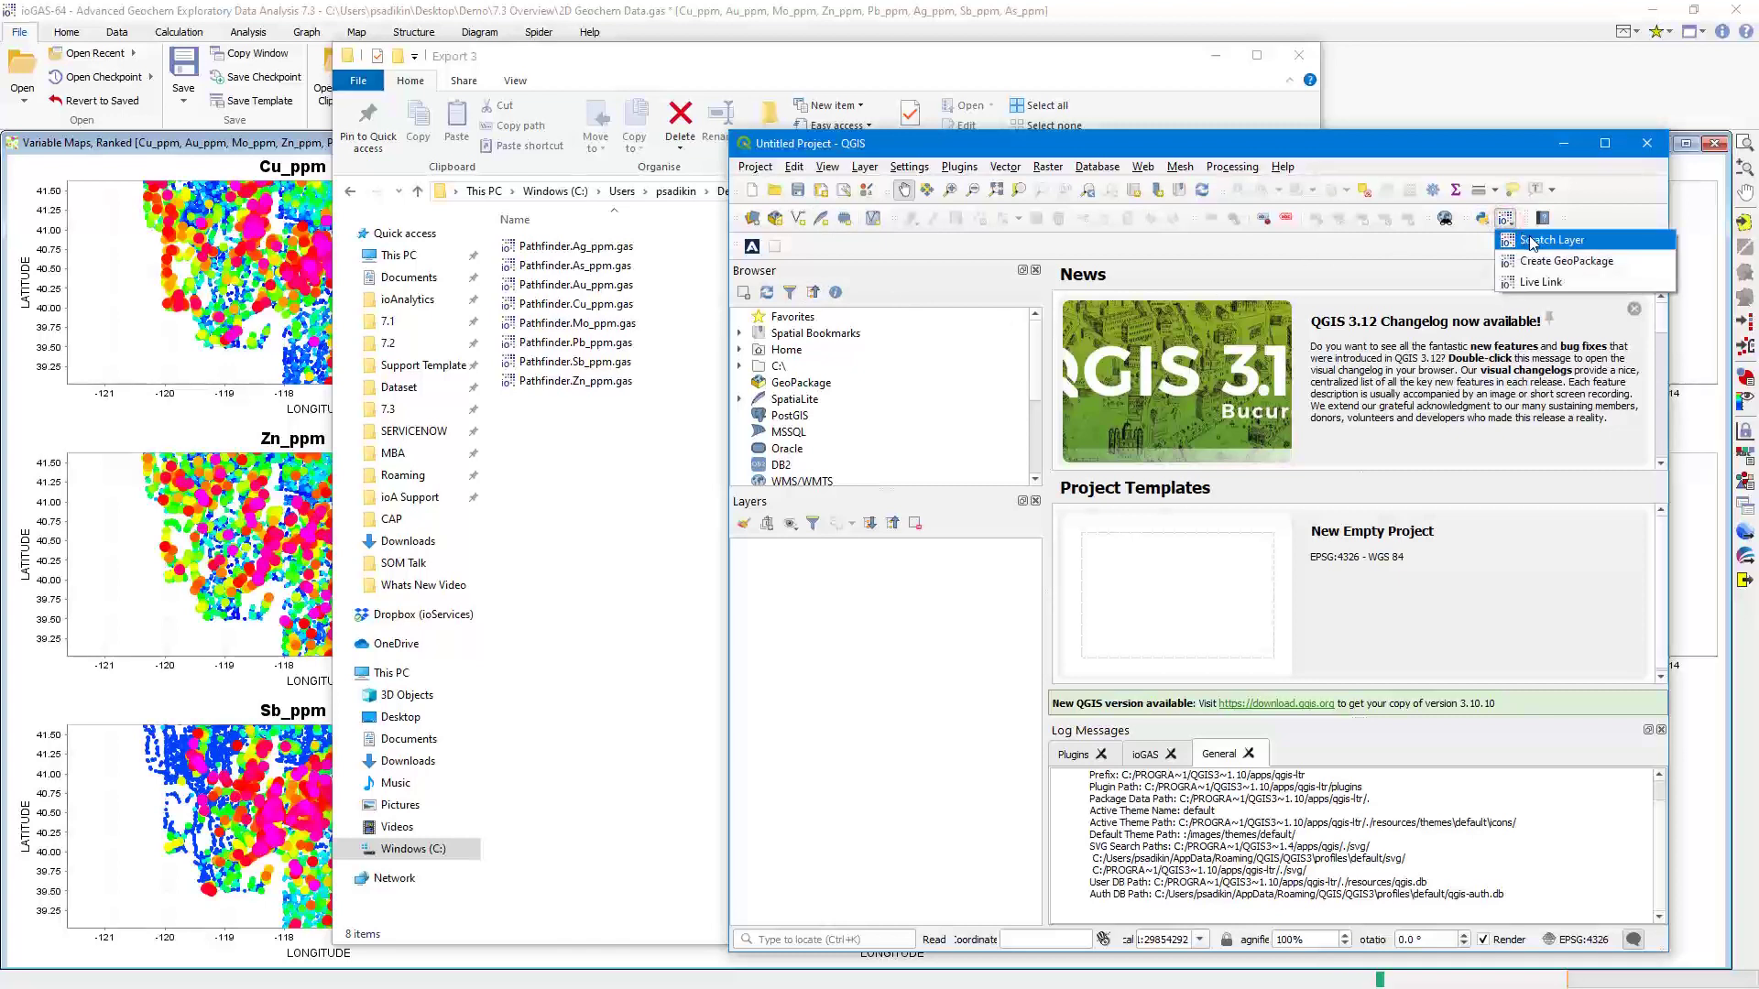
left_click(1537, 241)
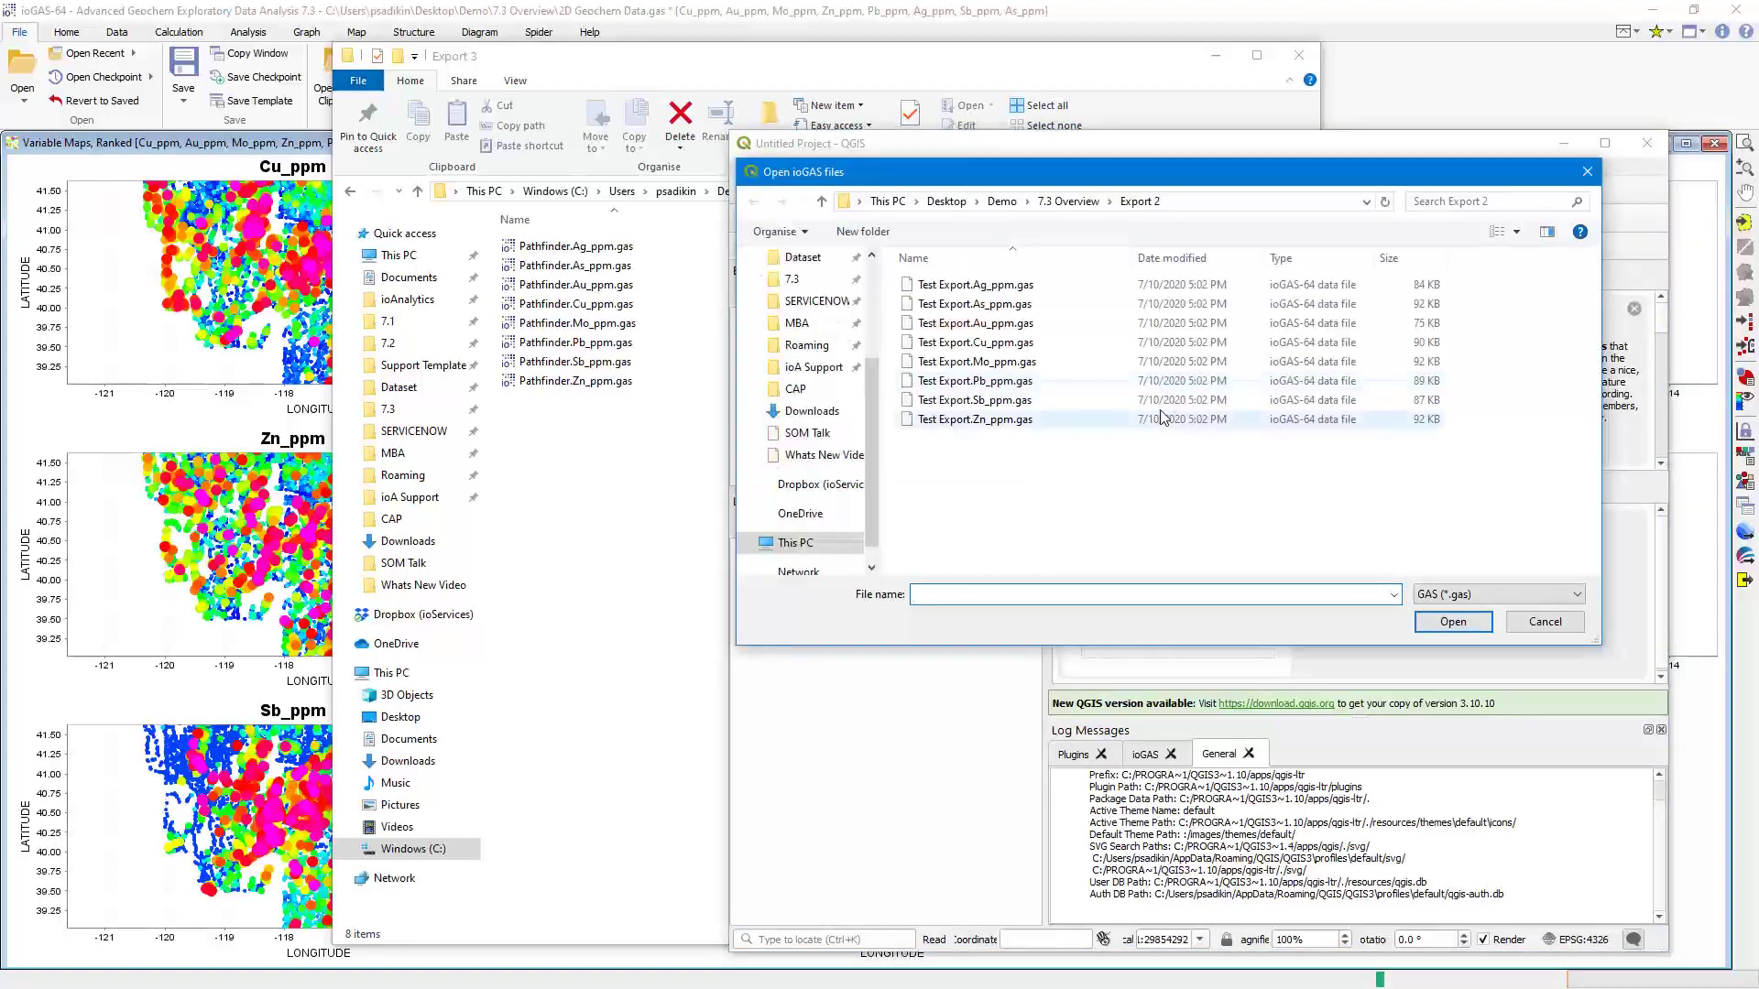
left_click(1068, 200)
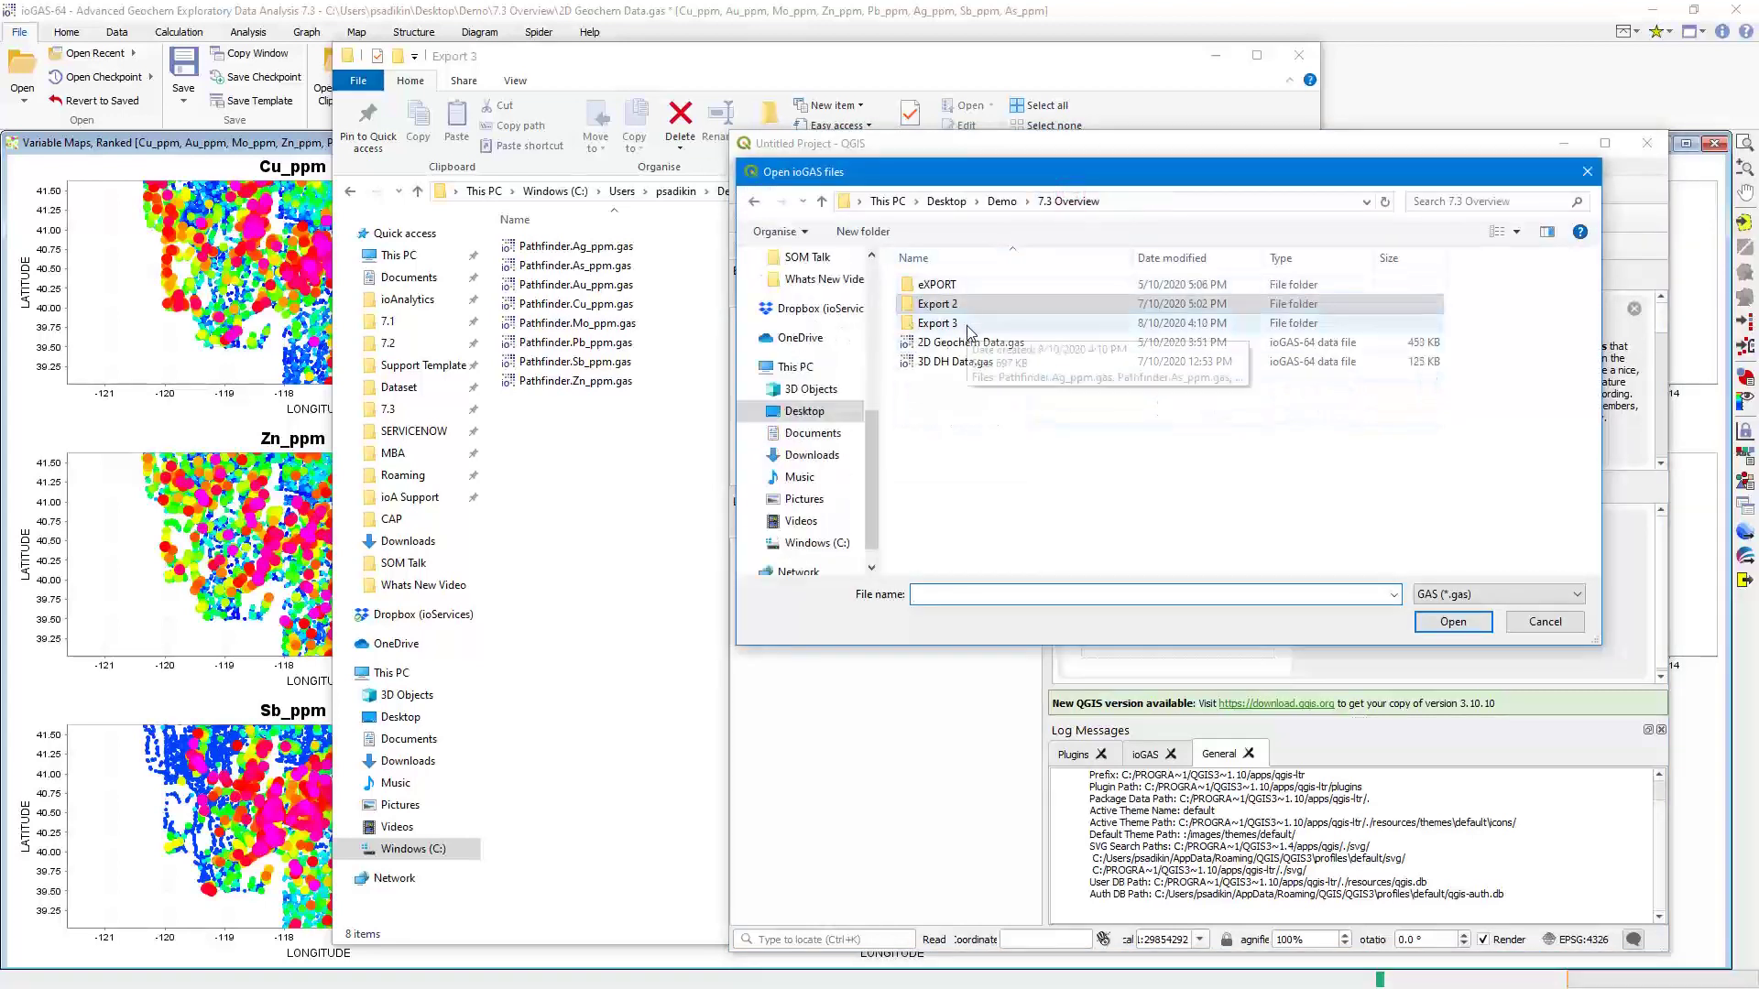
double_click(952, 323)
left_click_drag(890, 284, 968, 332)
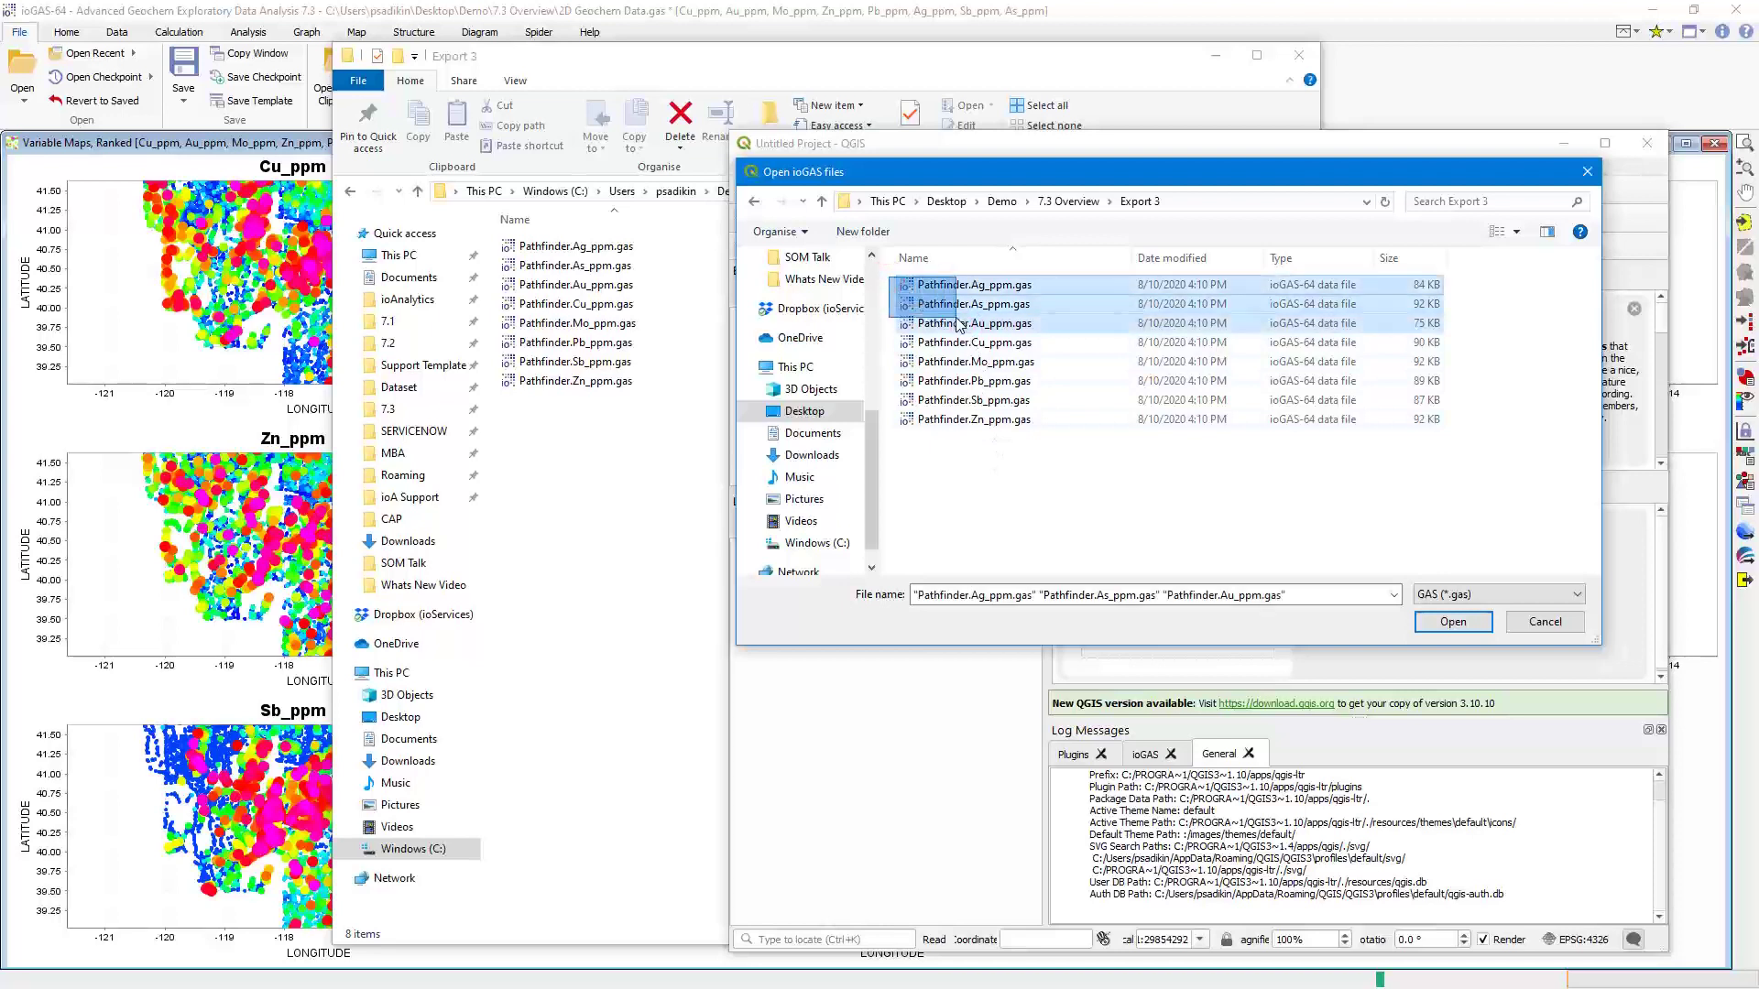
left_click(1436, 620)
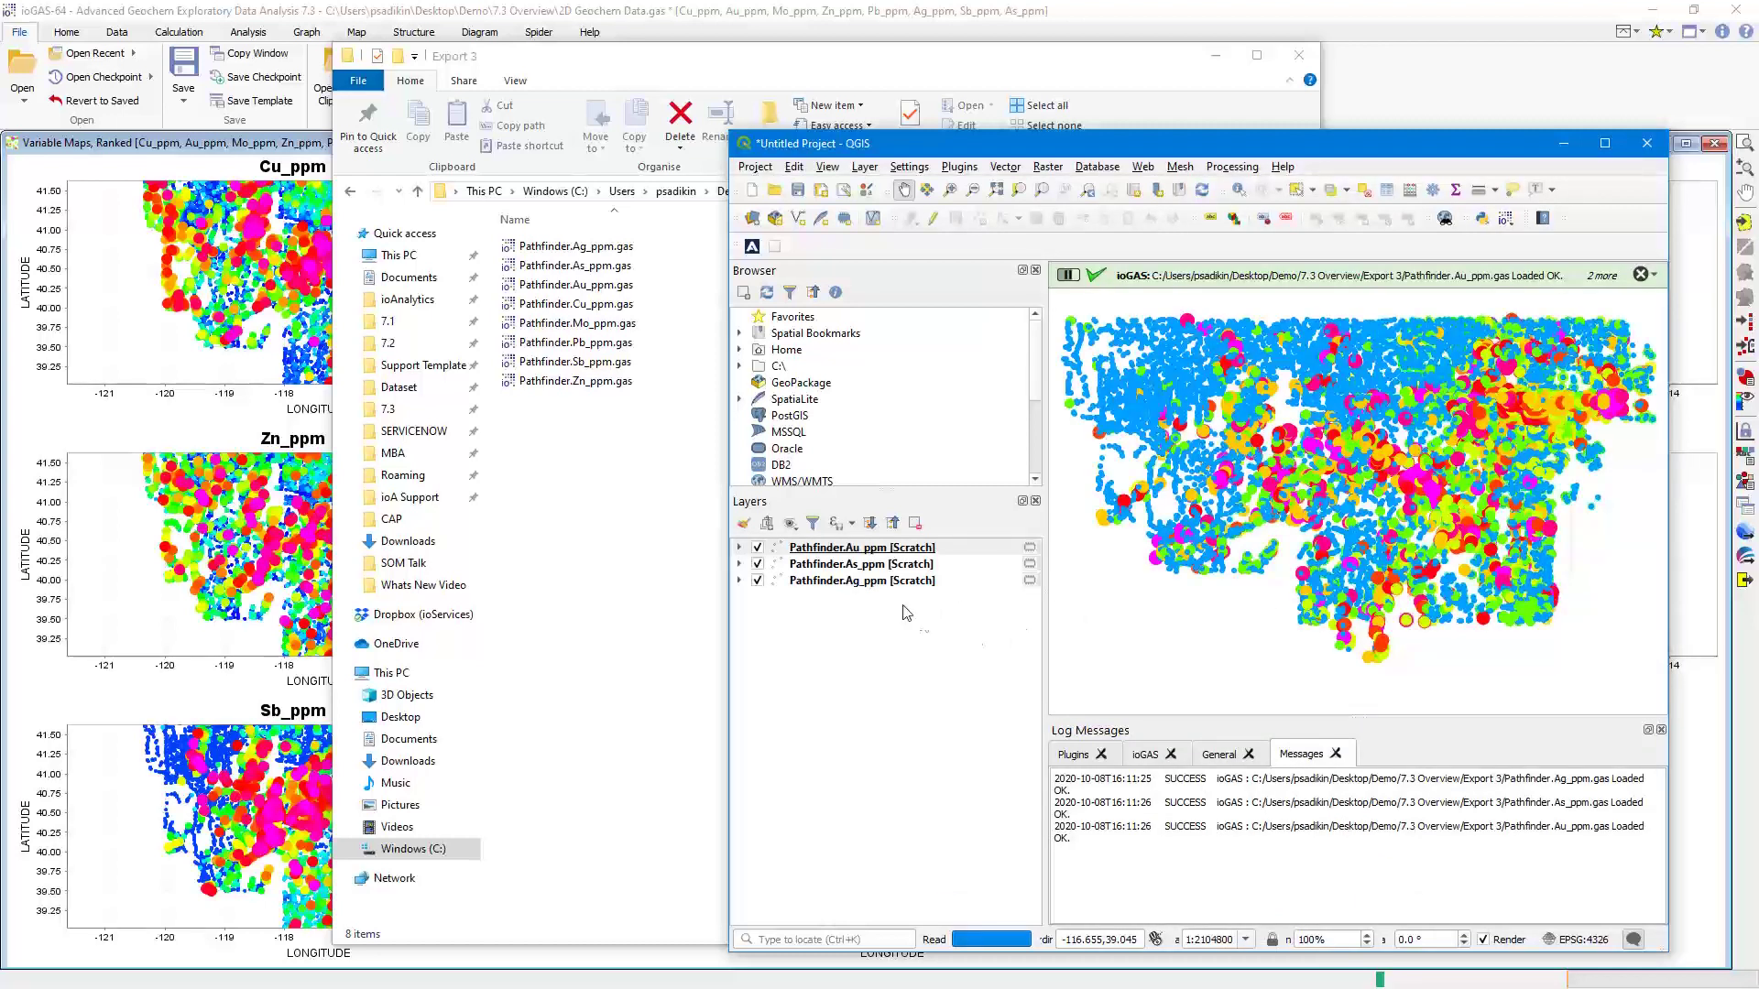
Select the Au, As and Ag Pathfinder layers and minimize the Export 3 window.
left_click(944, 566)
left_click(957, 583)
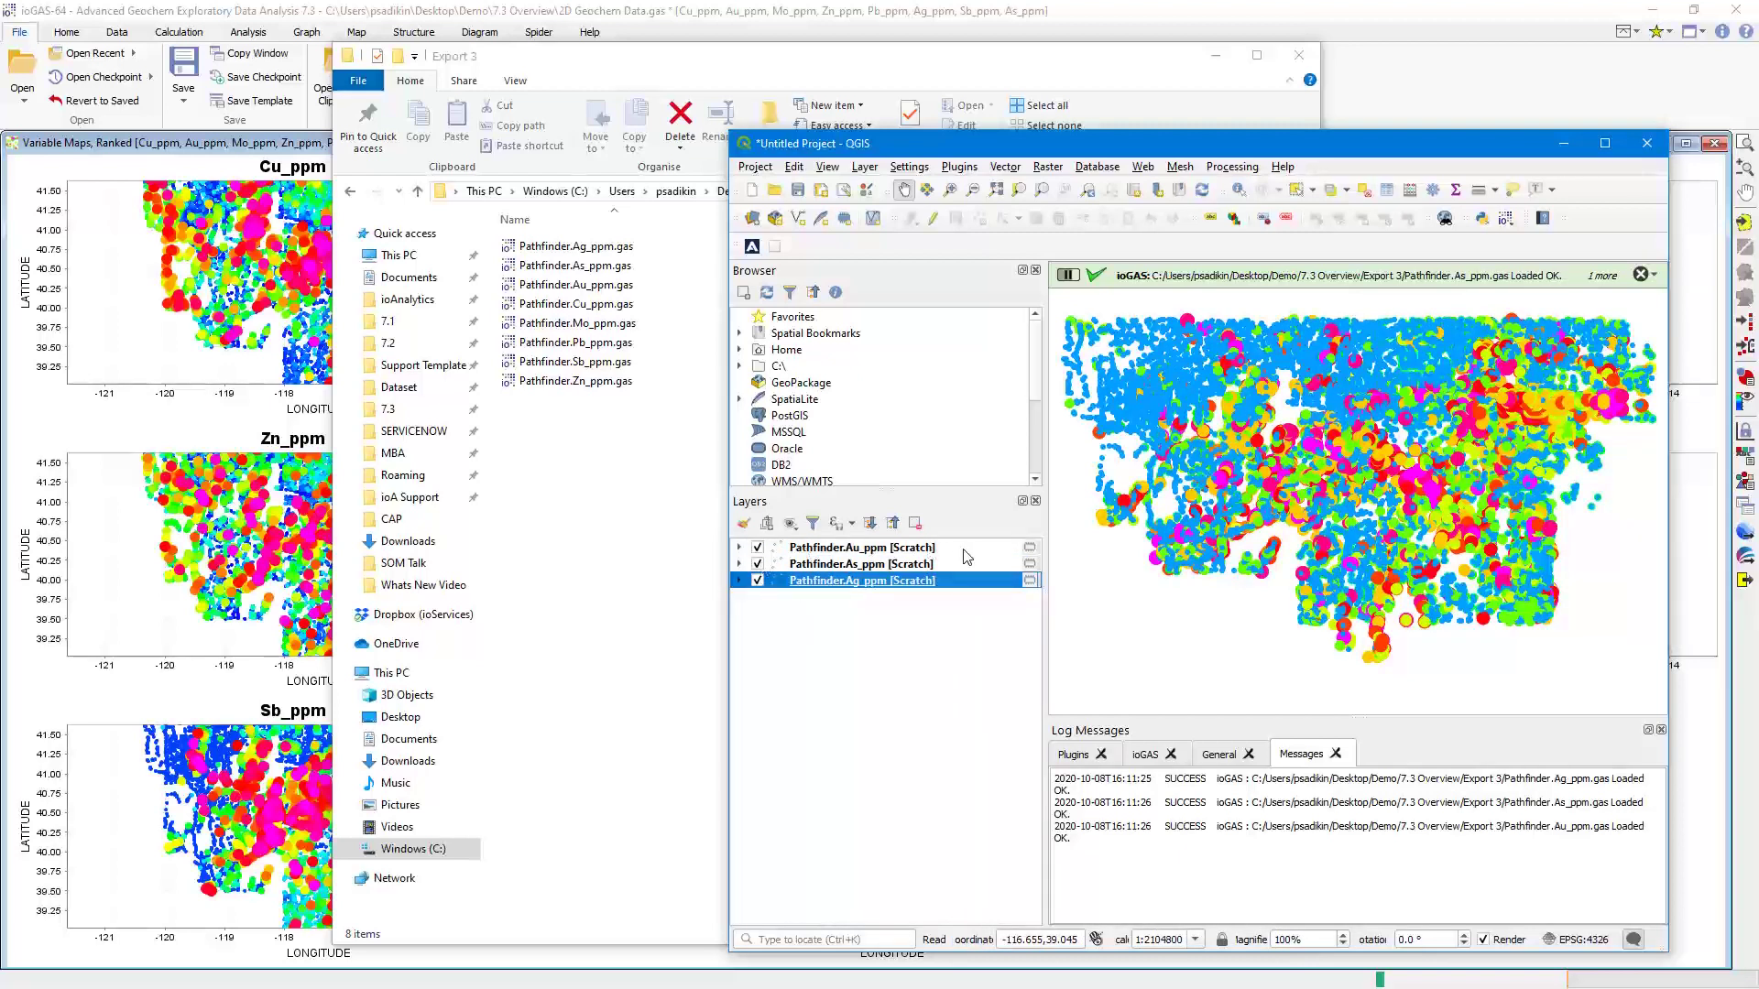
left_click(978, 549)
left_click(964, 585, "shift")
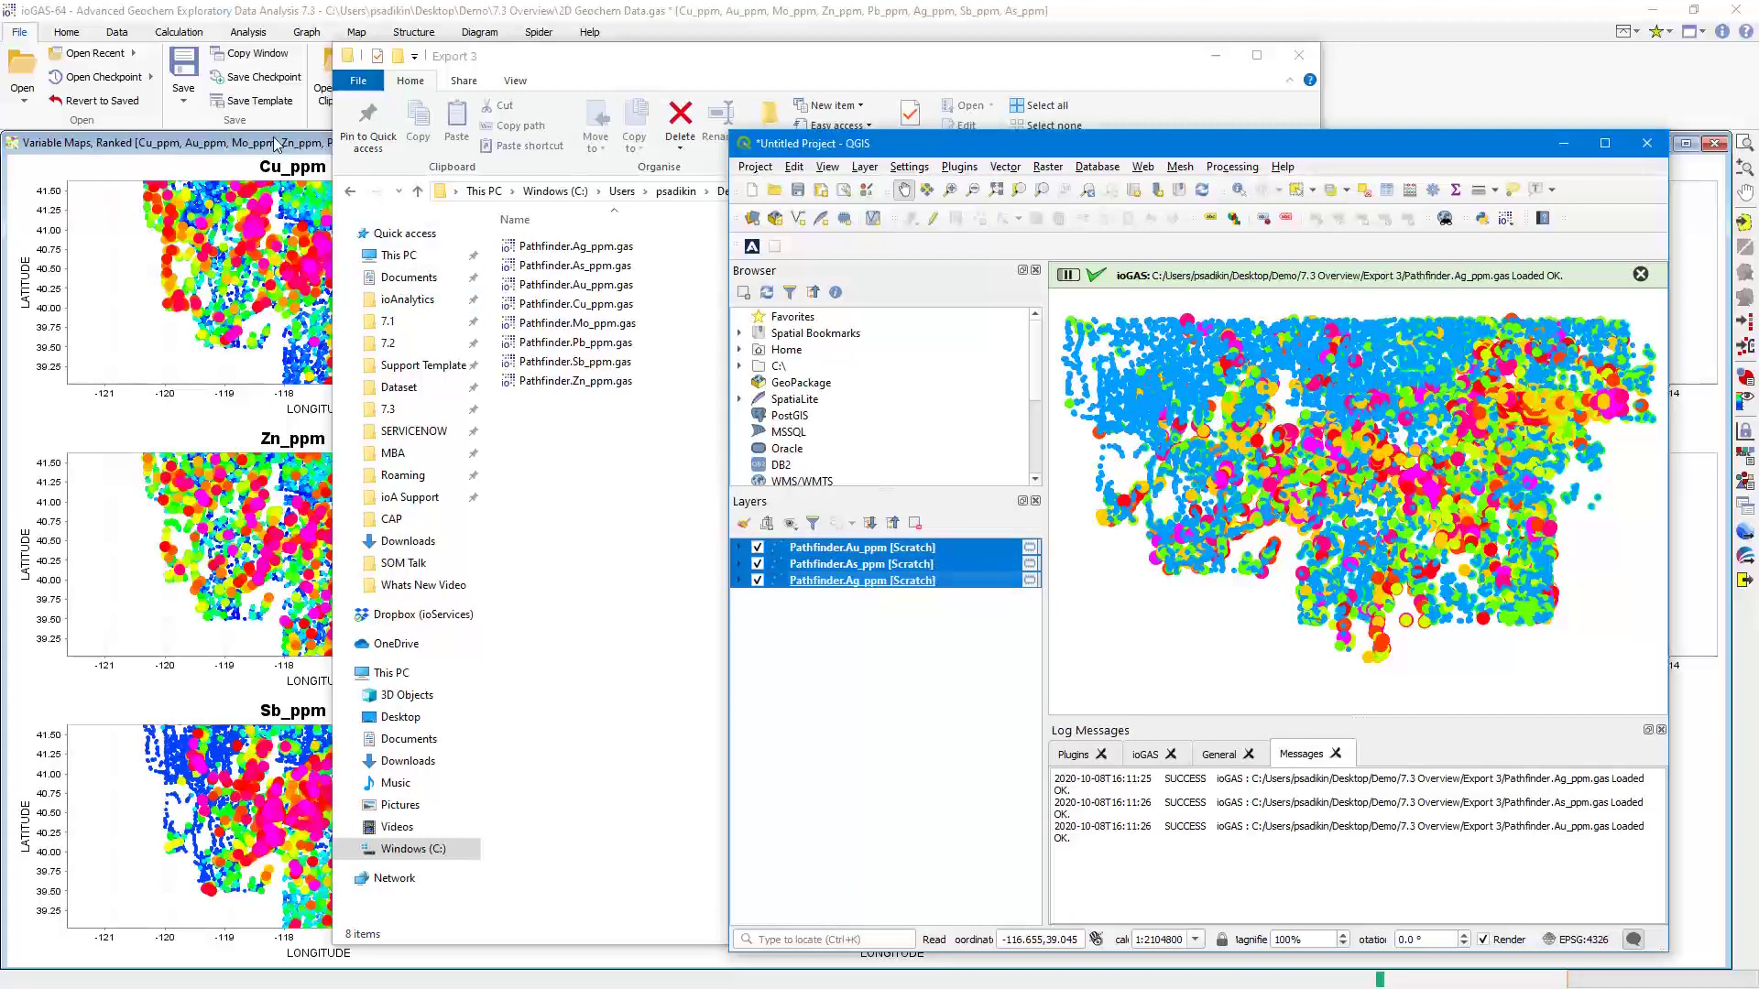
left_click(1216, 55)
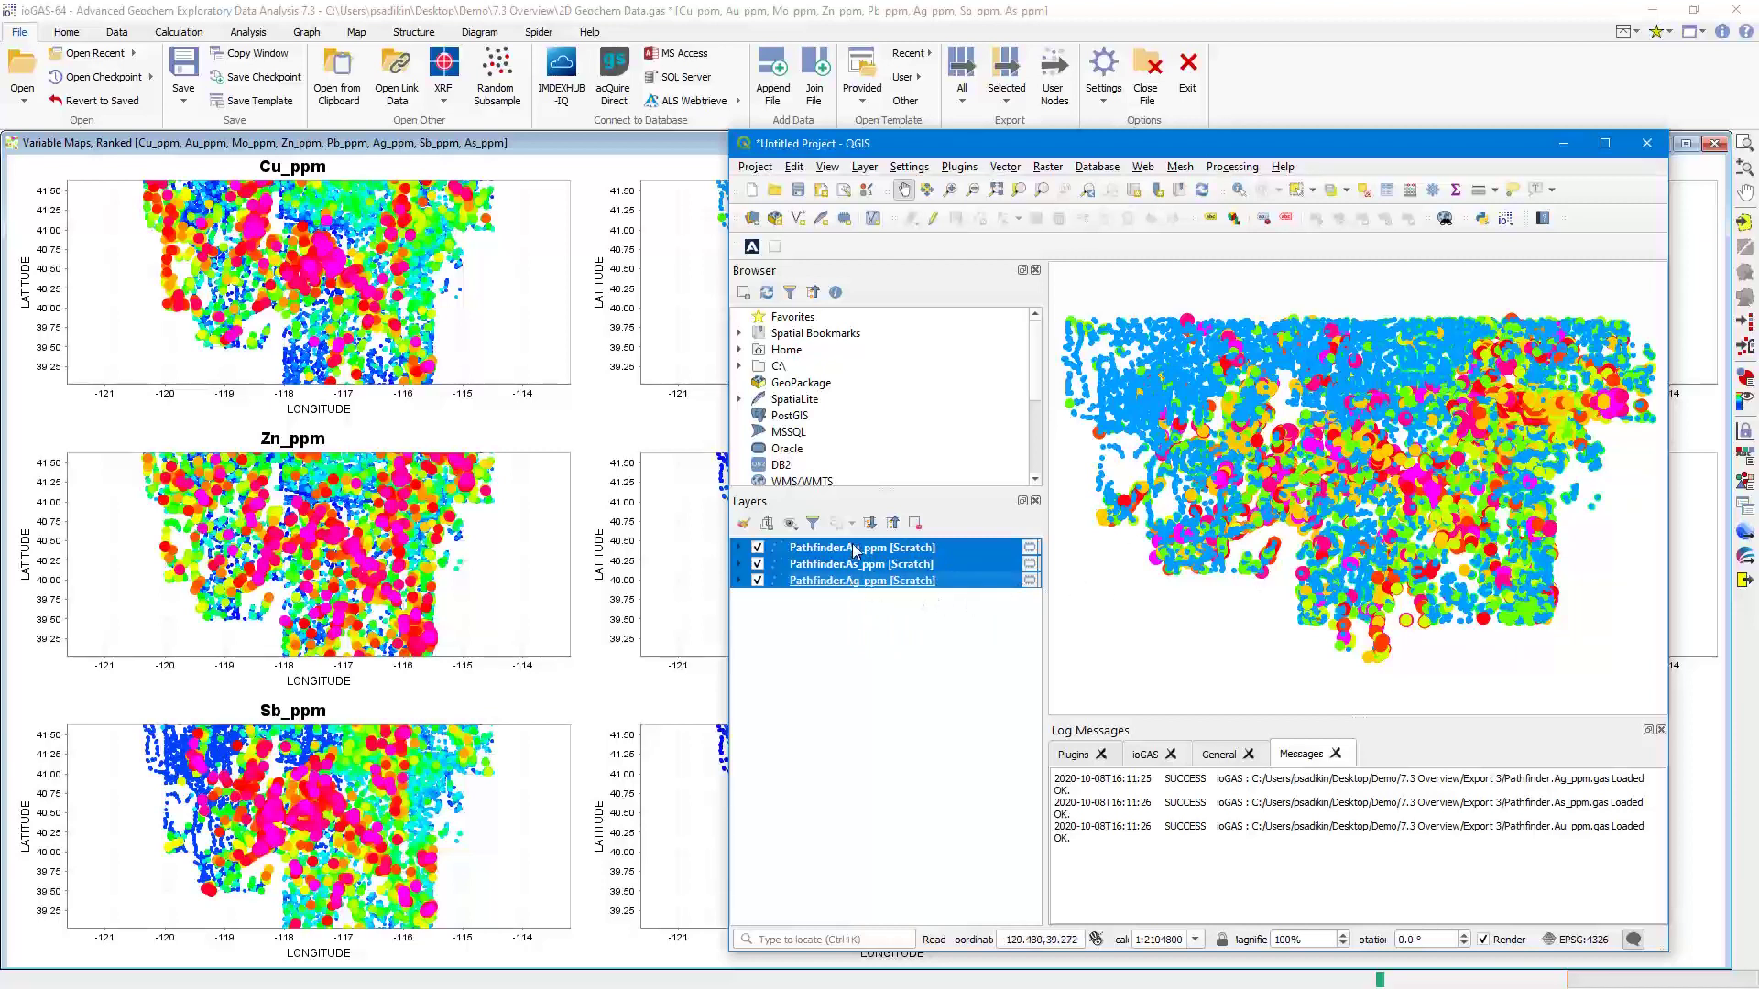
Switch off the Pathfinder.Au_ppm, As_ppm and Ag_ppm layers, leaving the map canvas blank.
left_click(758, 546)
left_click(757, 563)
left_click(757, 581)
left_click(1505, 218)
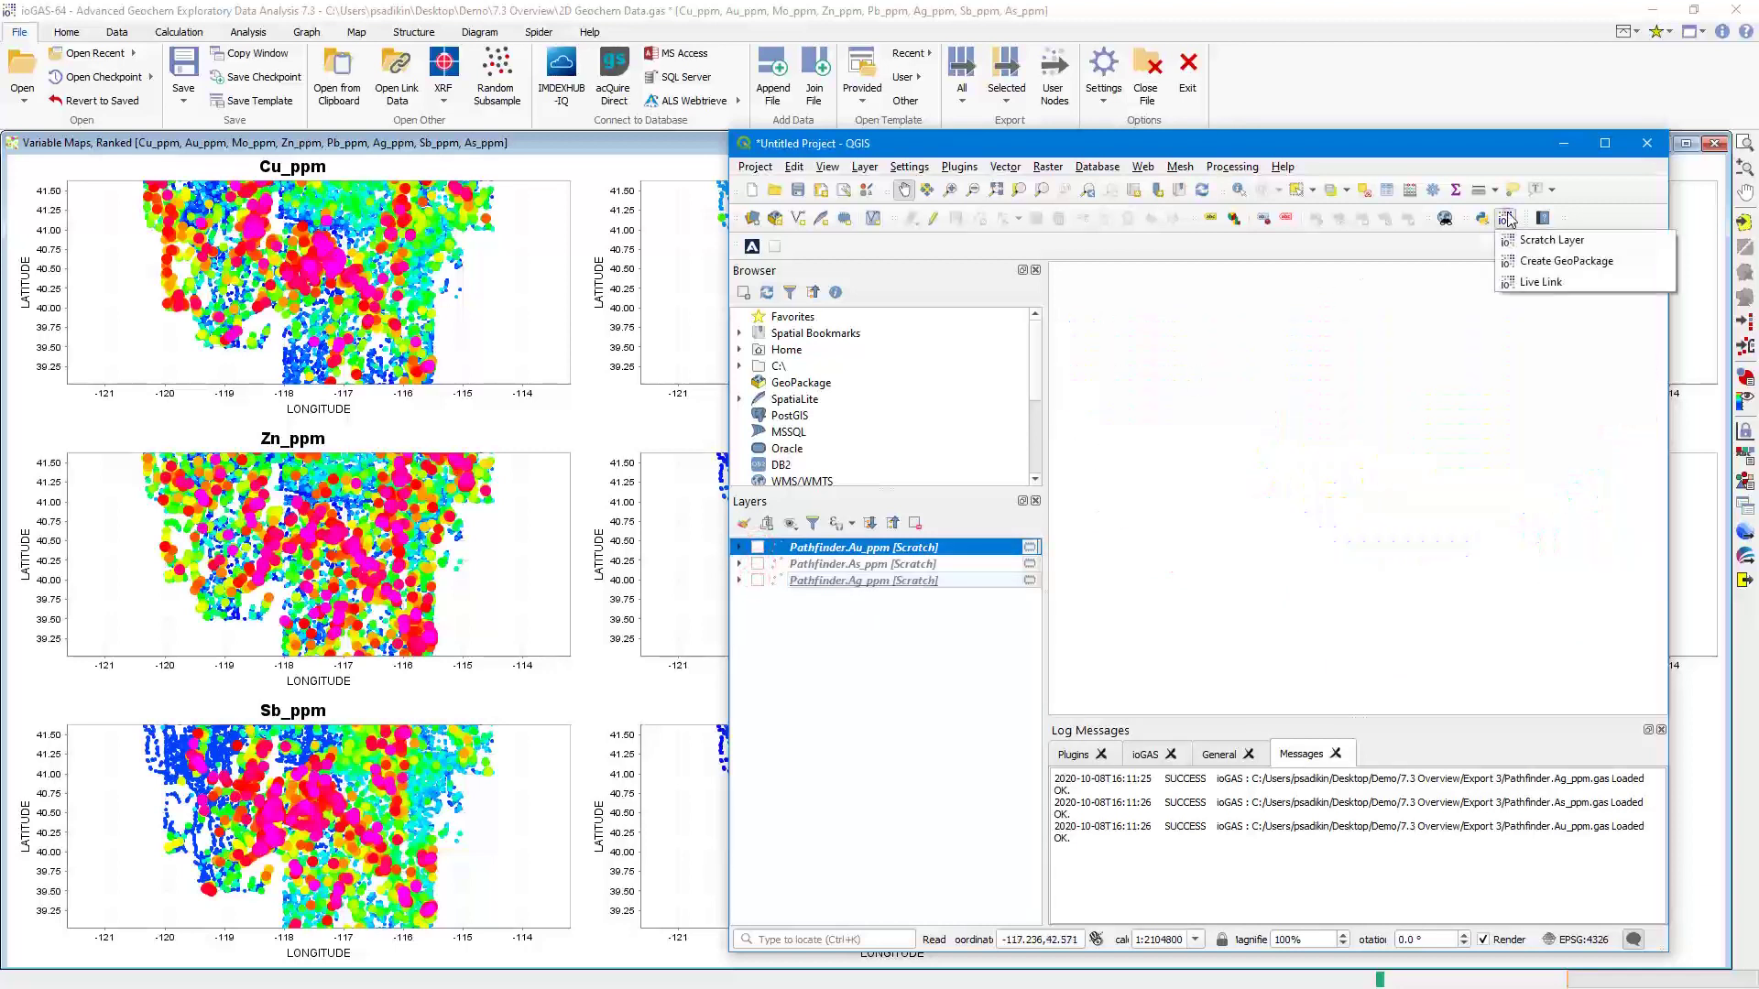
Add an ioGAS live layer to QGIS through the ioGAS plugin's Live Link.
left_click(1528, 282)
left_click(1656, 143)
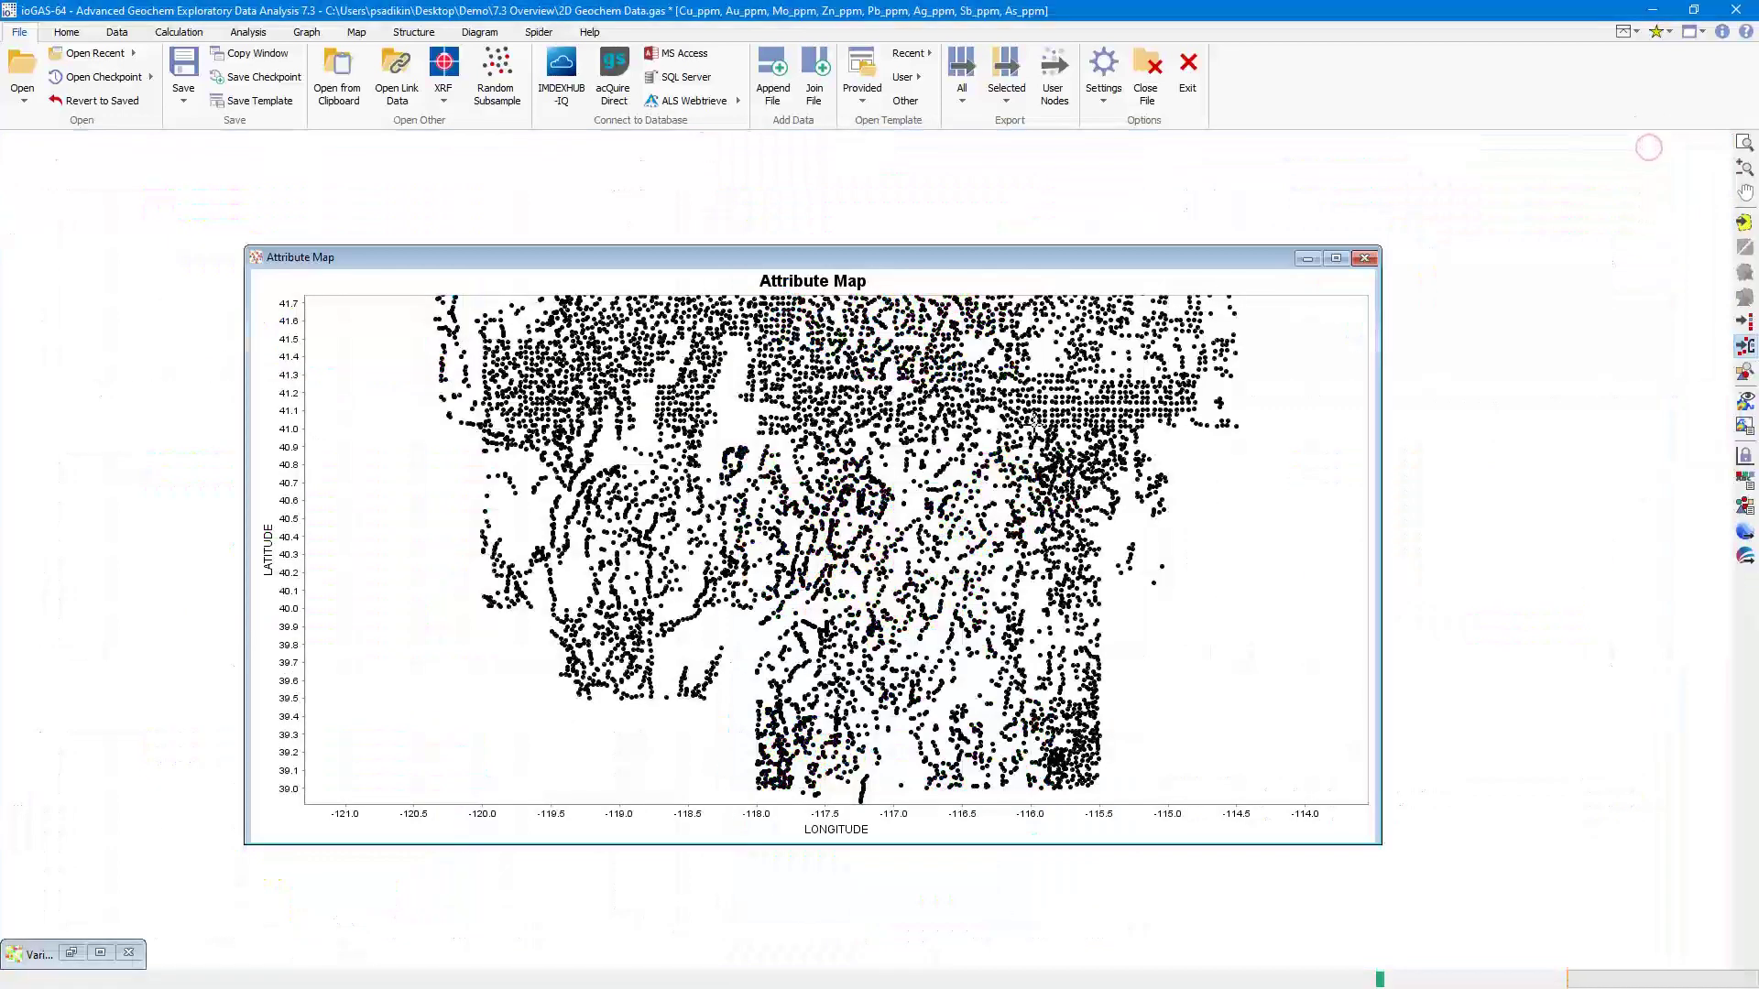
left_click_drag(935, 257, 735, 229)
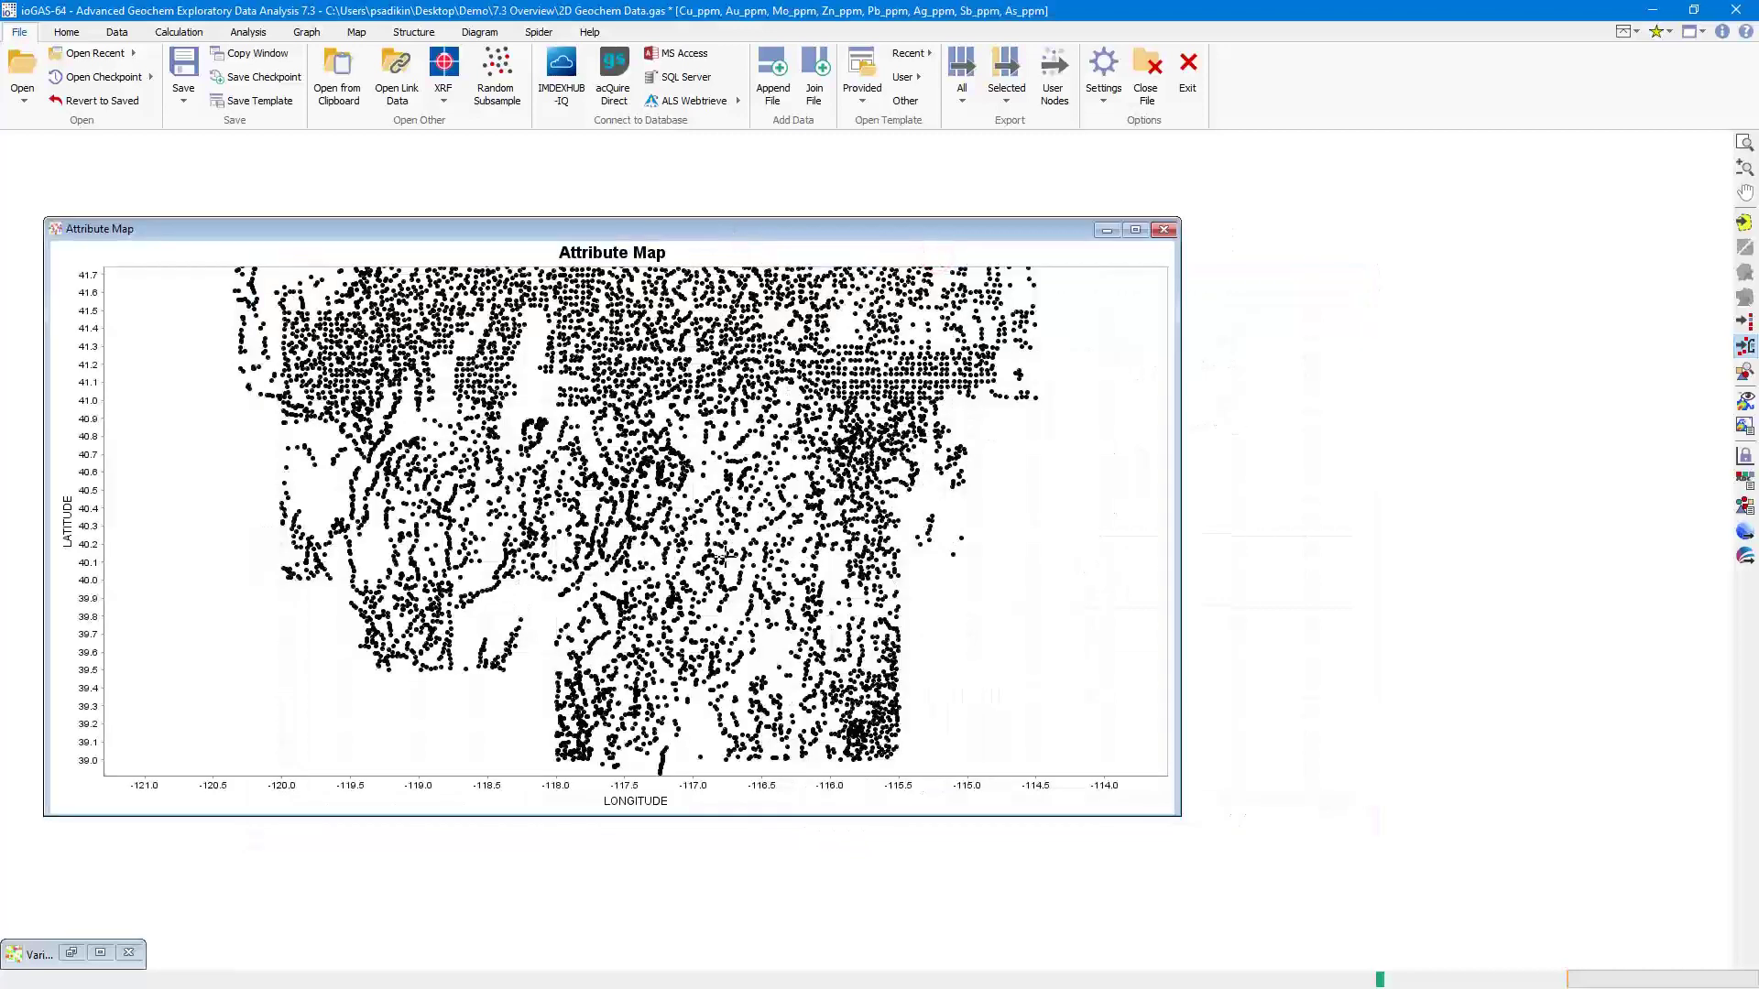
left_click(1507, 219)
left_click(1516, 286)
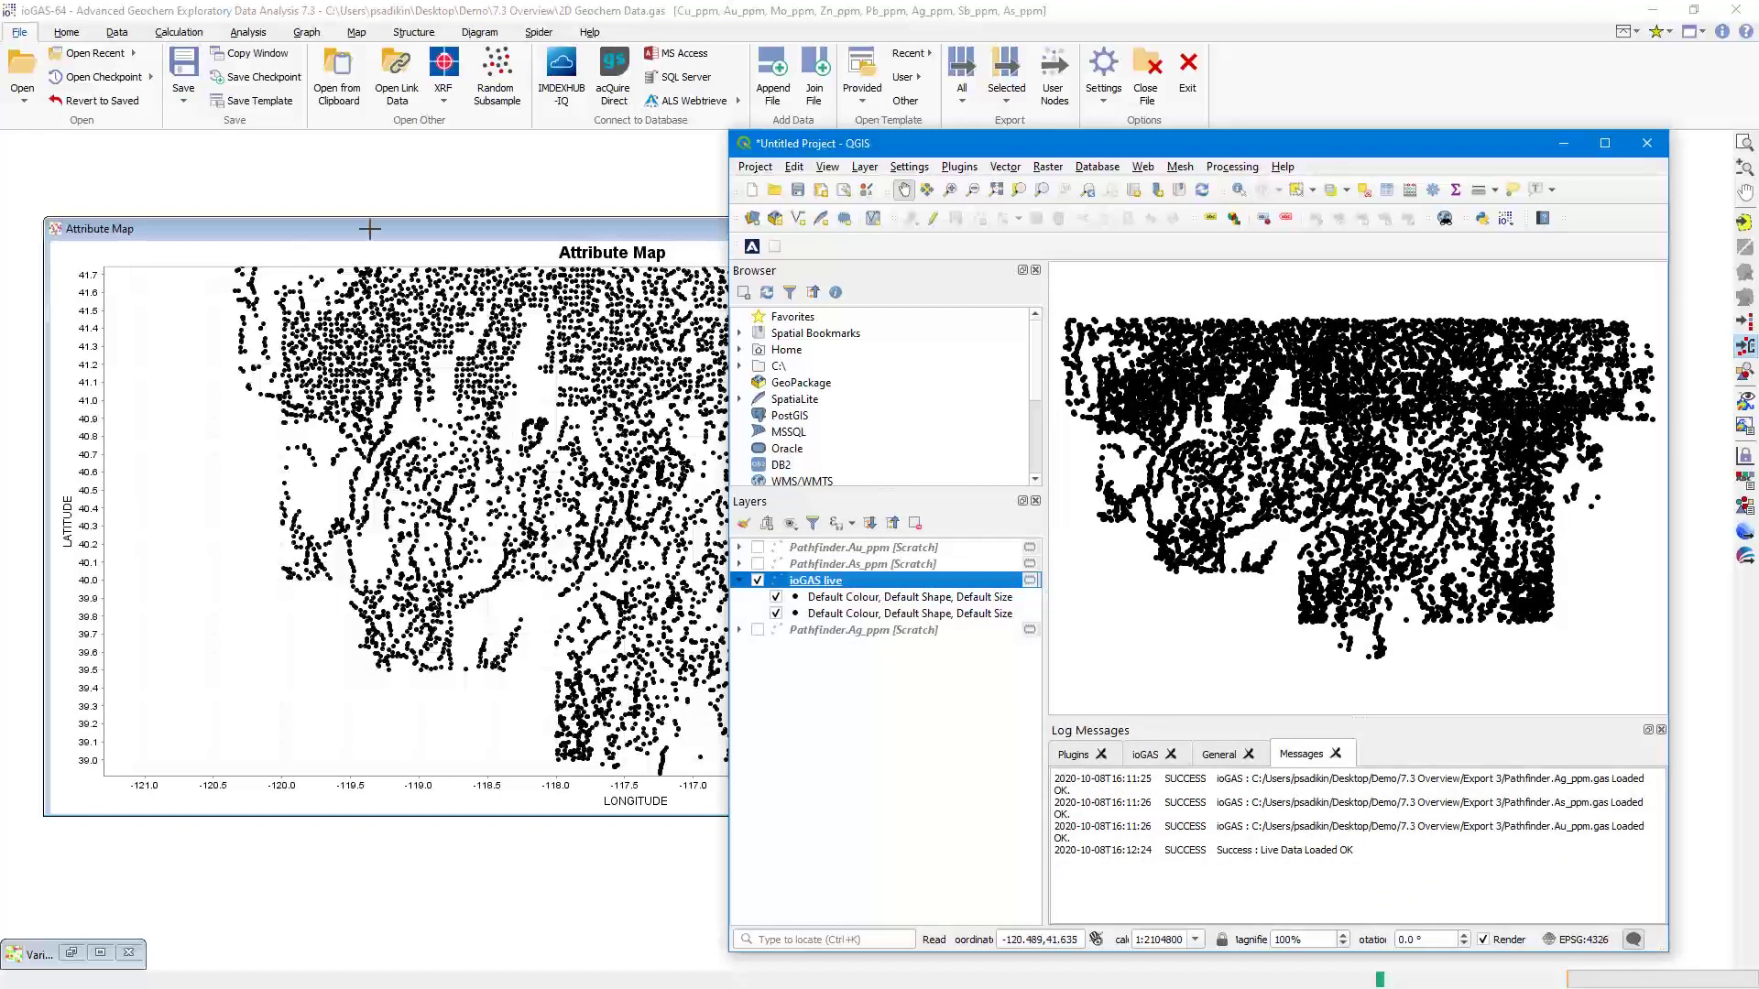
Restore the ioGAS window and narrow it to sit beside QGIS.
left_click(66, 31)
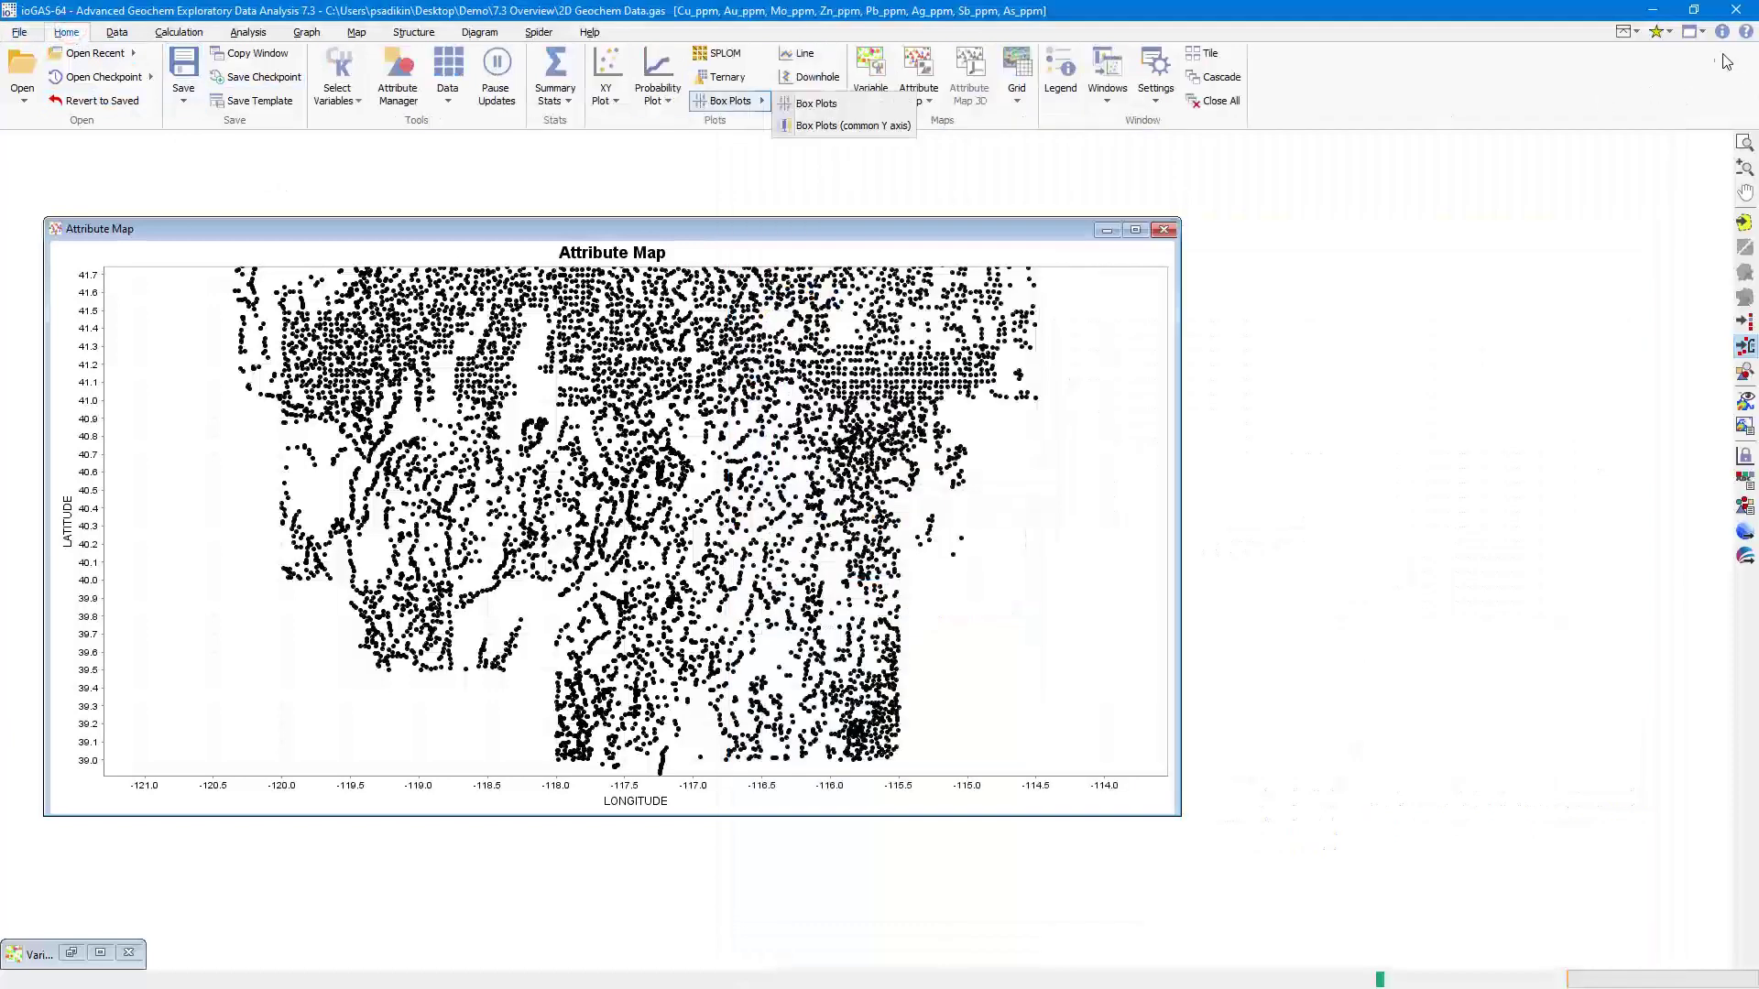
left_click(1694, 9)
left_click_drag(1652, 249, 689, 250)
Colour the ioGAS points by Ca_pct in 10 equal ranges with Auto-Attribute.
left_click(196, 137)
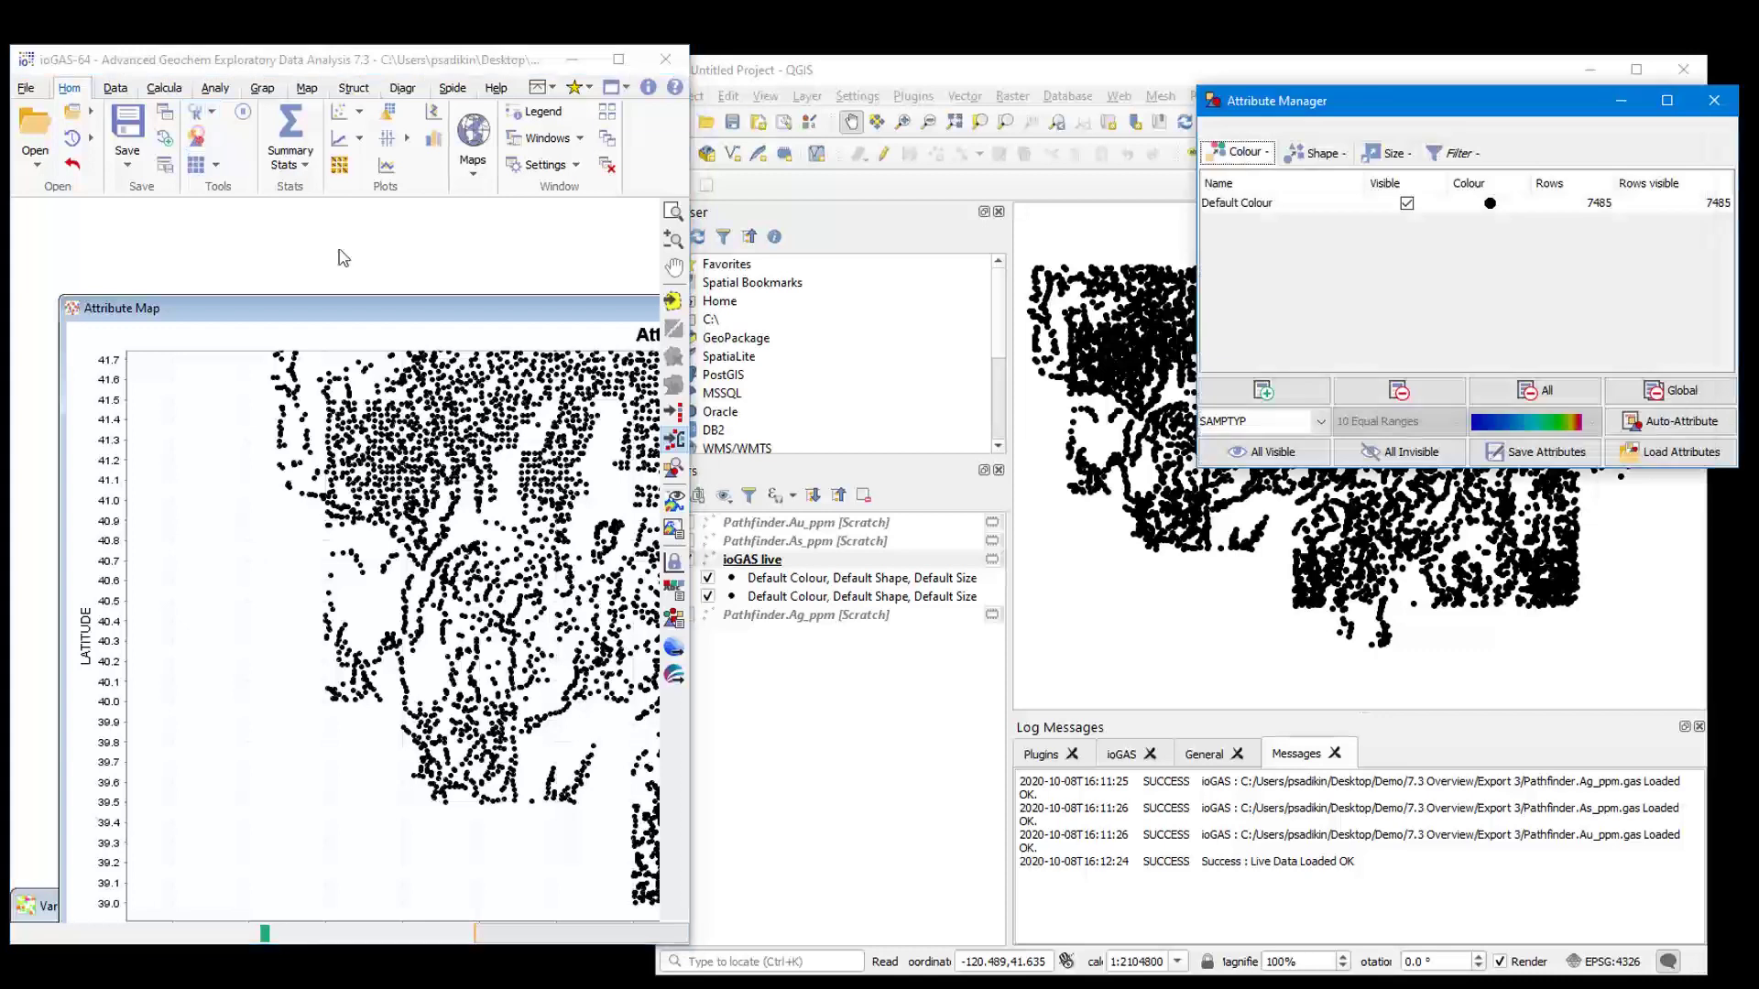
left_click_drag(1366, 99, 190, 375)
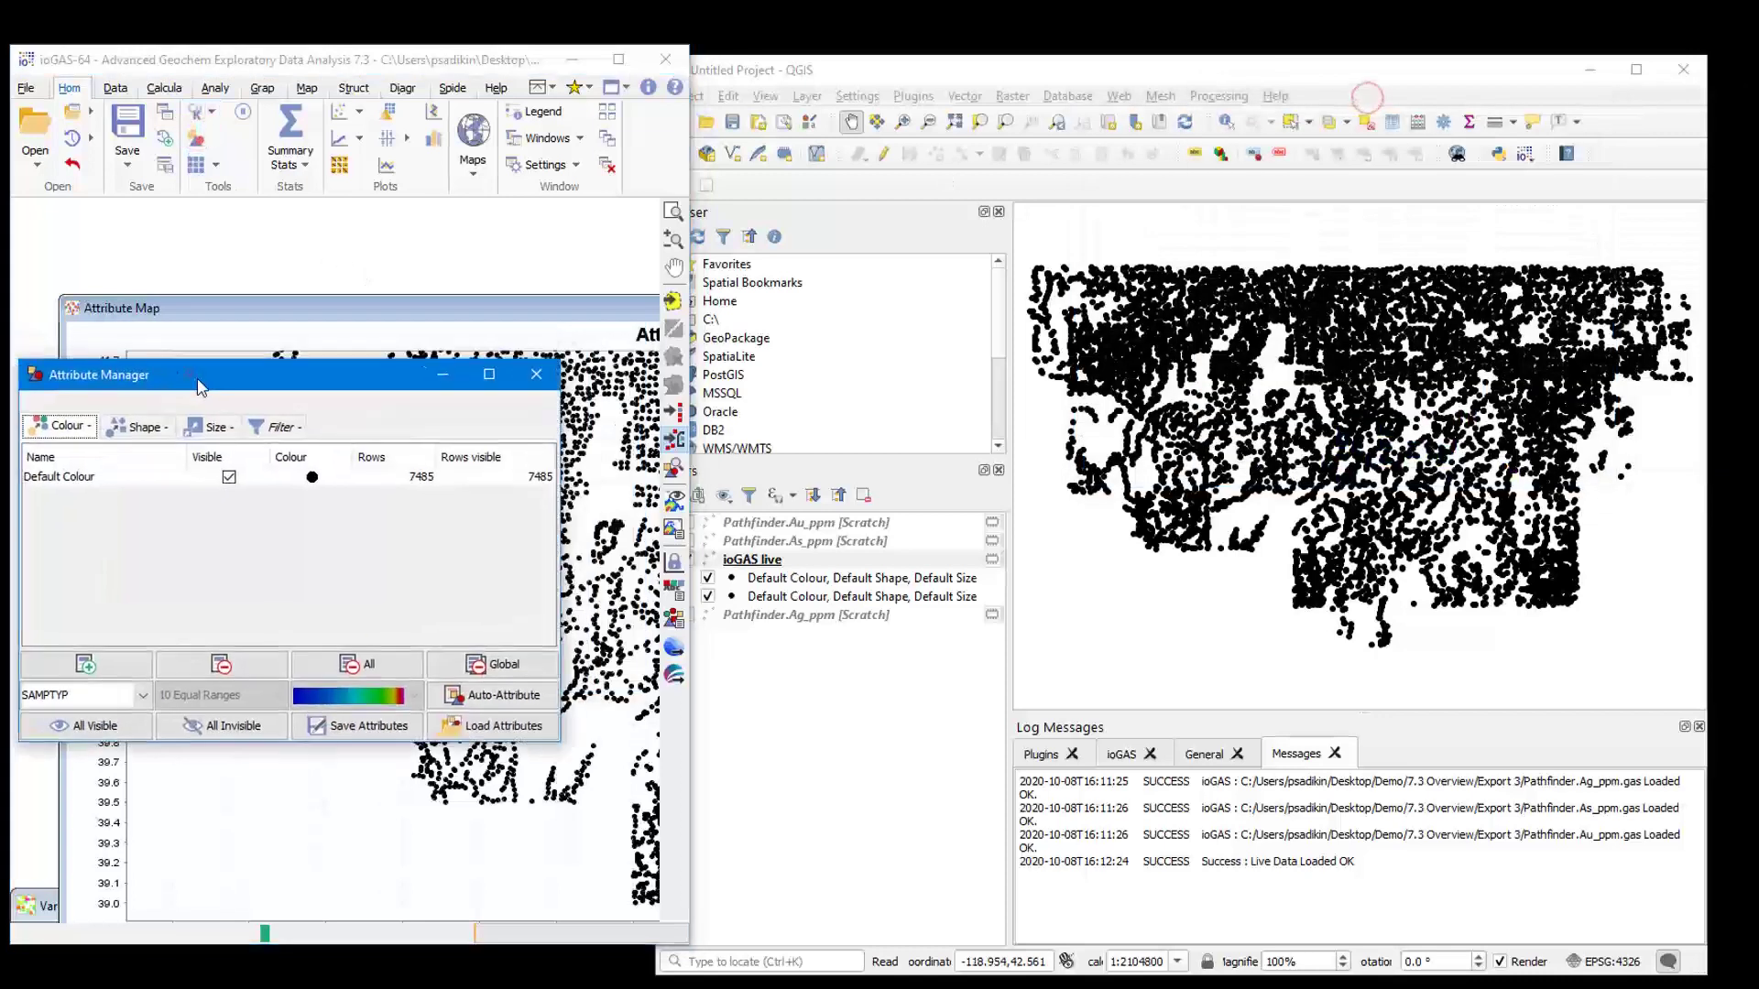
left_click(90, 696)
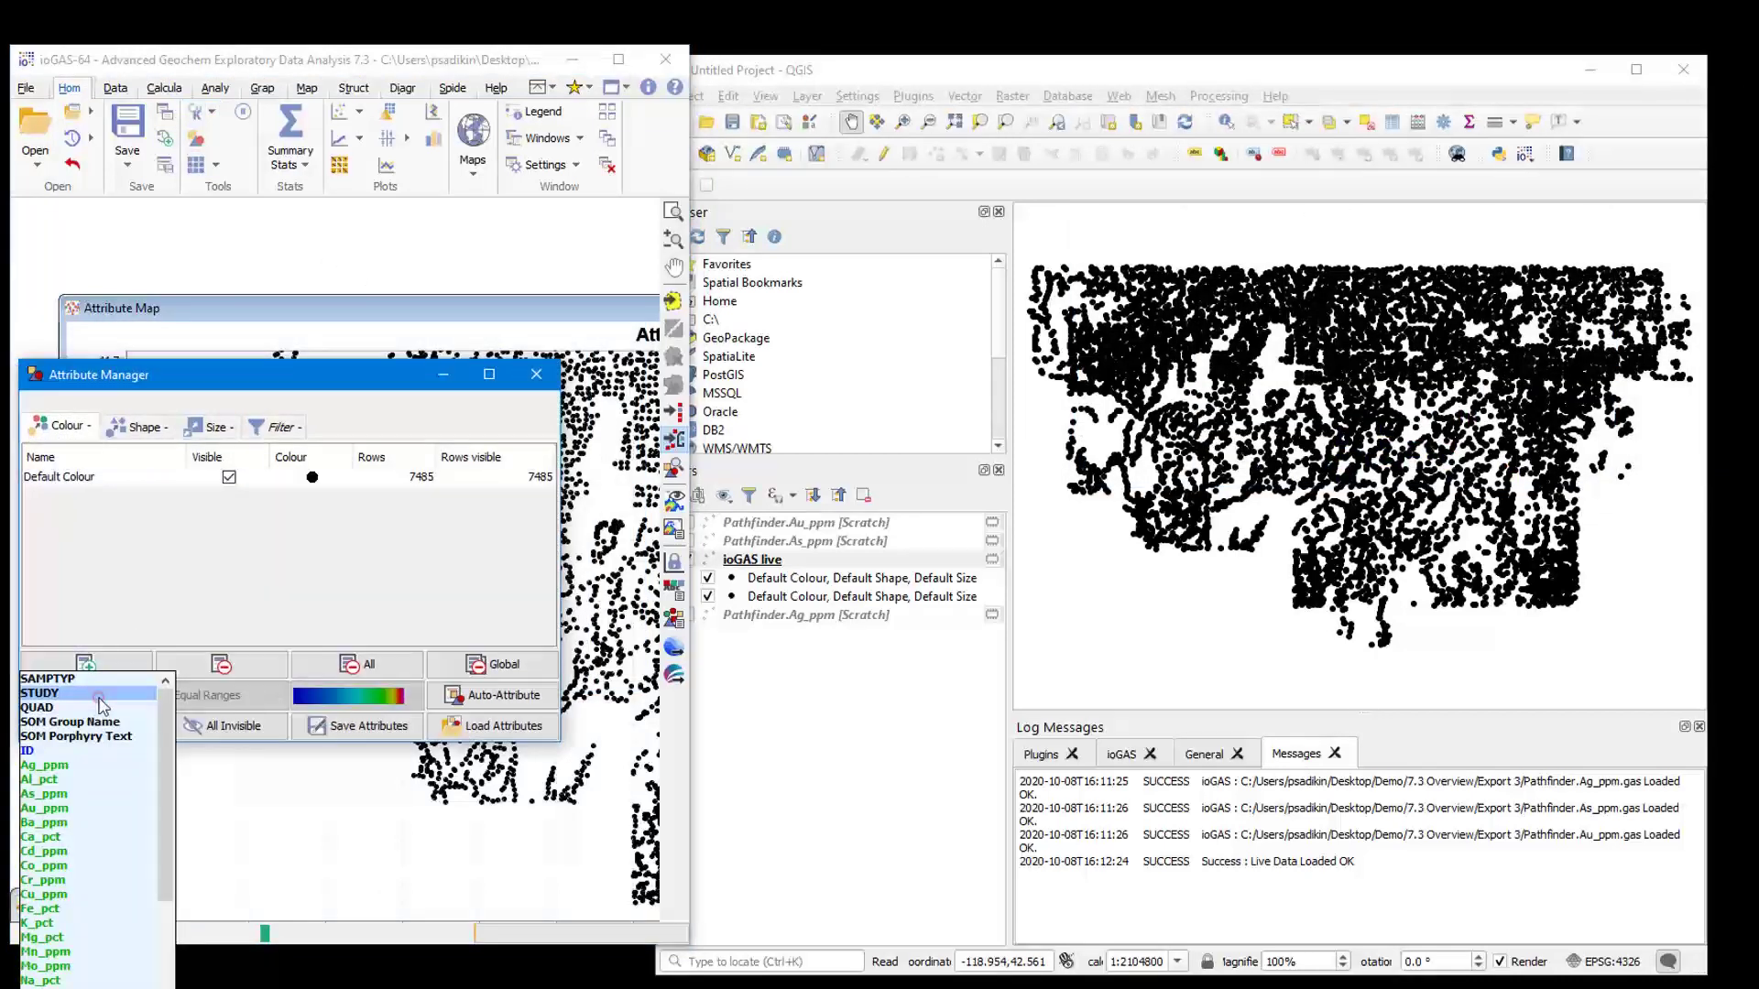
left_click(42, 836)
left_click(495, 695)
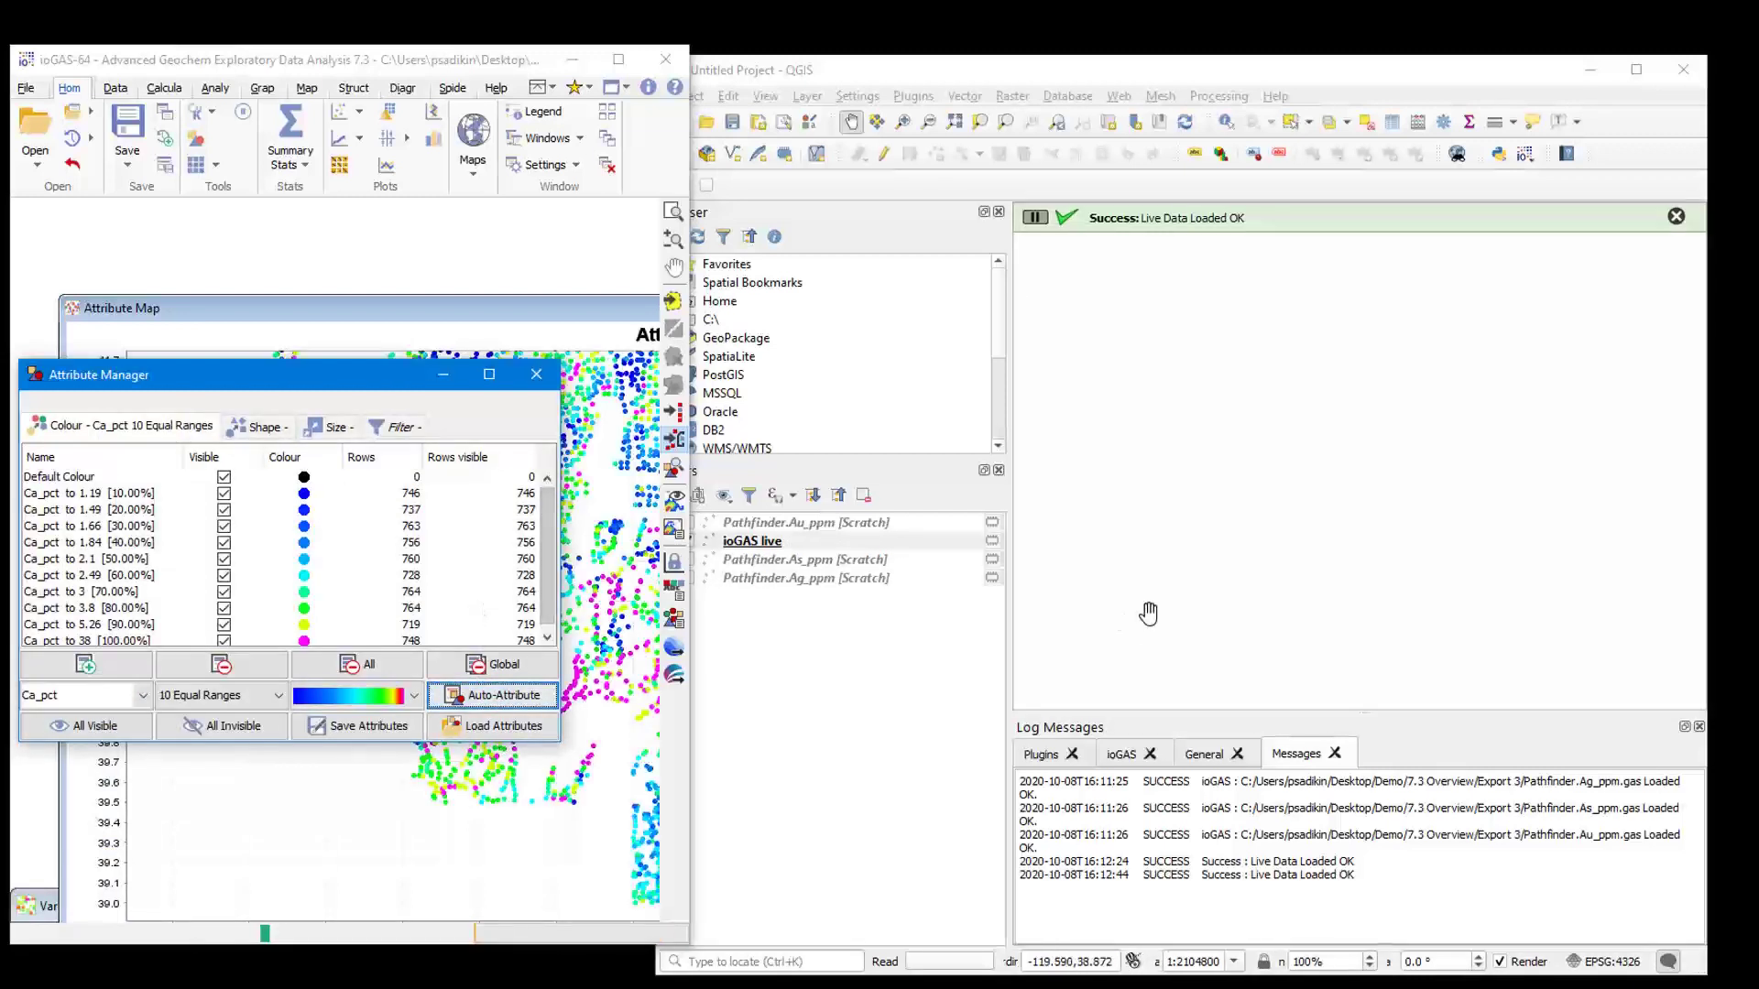
Hide then re-show the Ca_pct 40%, 70%, 90% and 100% ranges, then apply a random subsample.
left_click(92, 542)
left_click(92, 592, "ctrl")
left_click(92, 624, "ctrl")
left_click(92, 640, "ctrl")
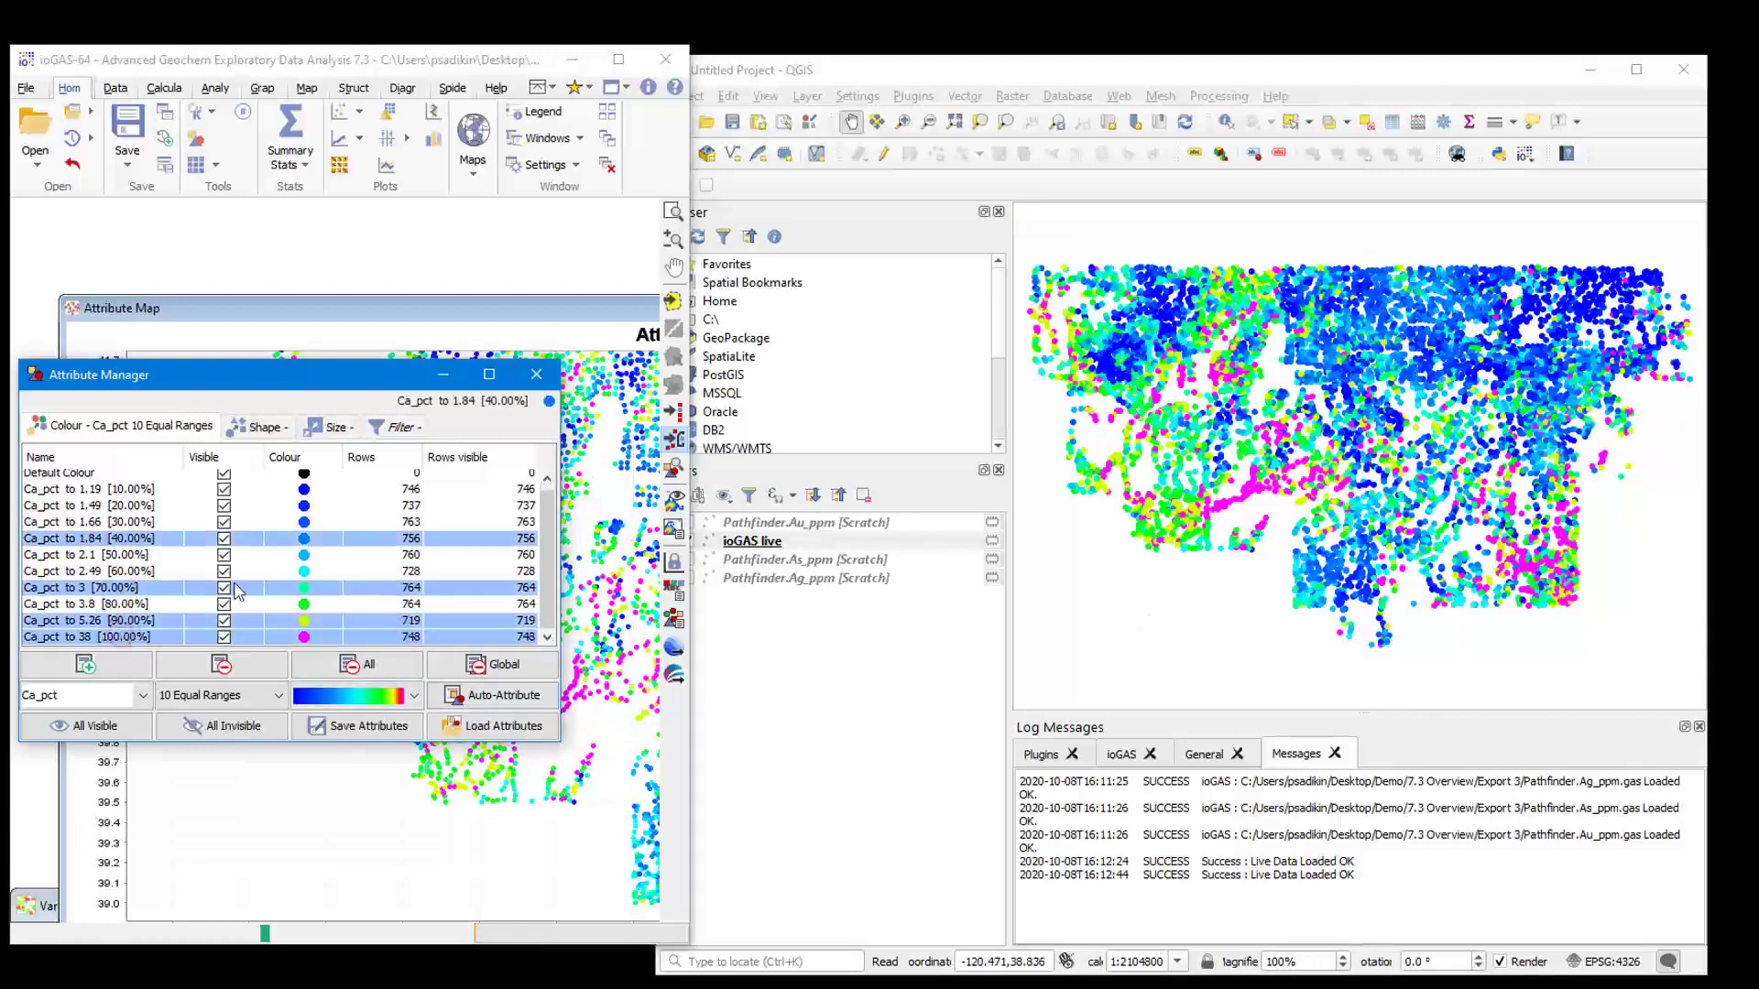
left_click(224, 591)
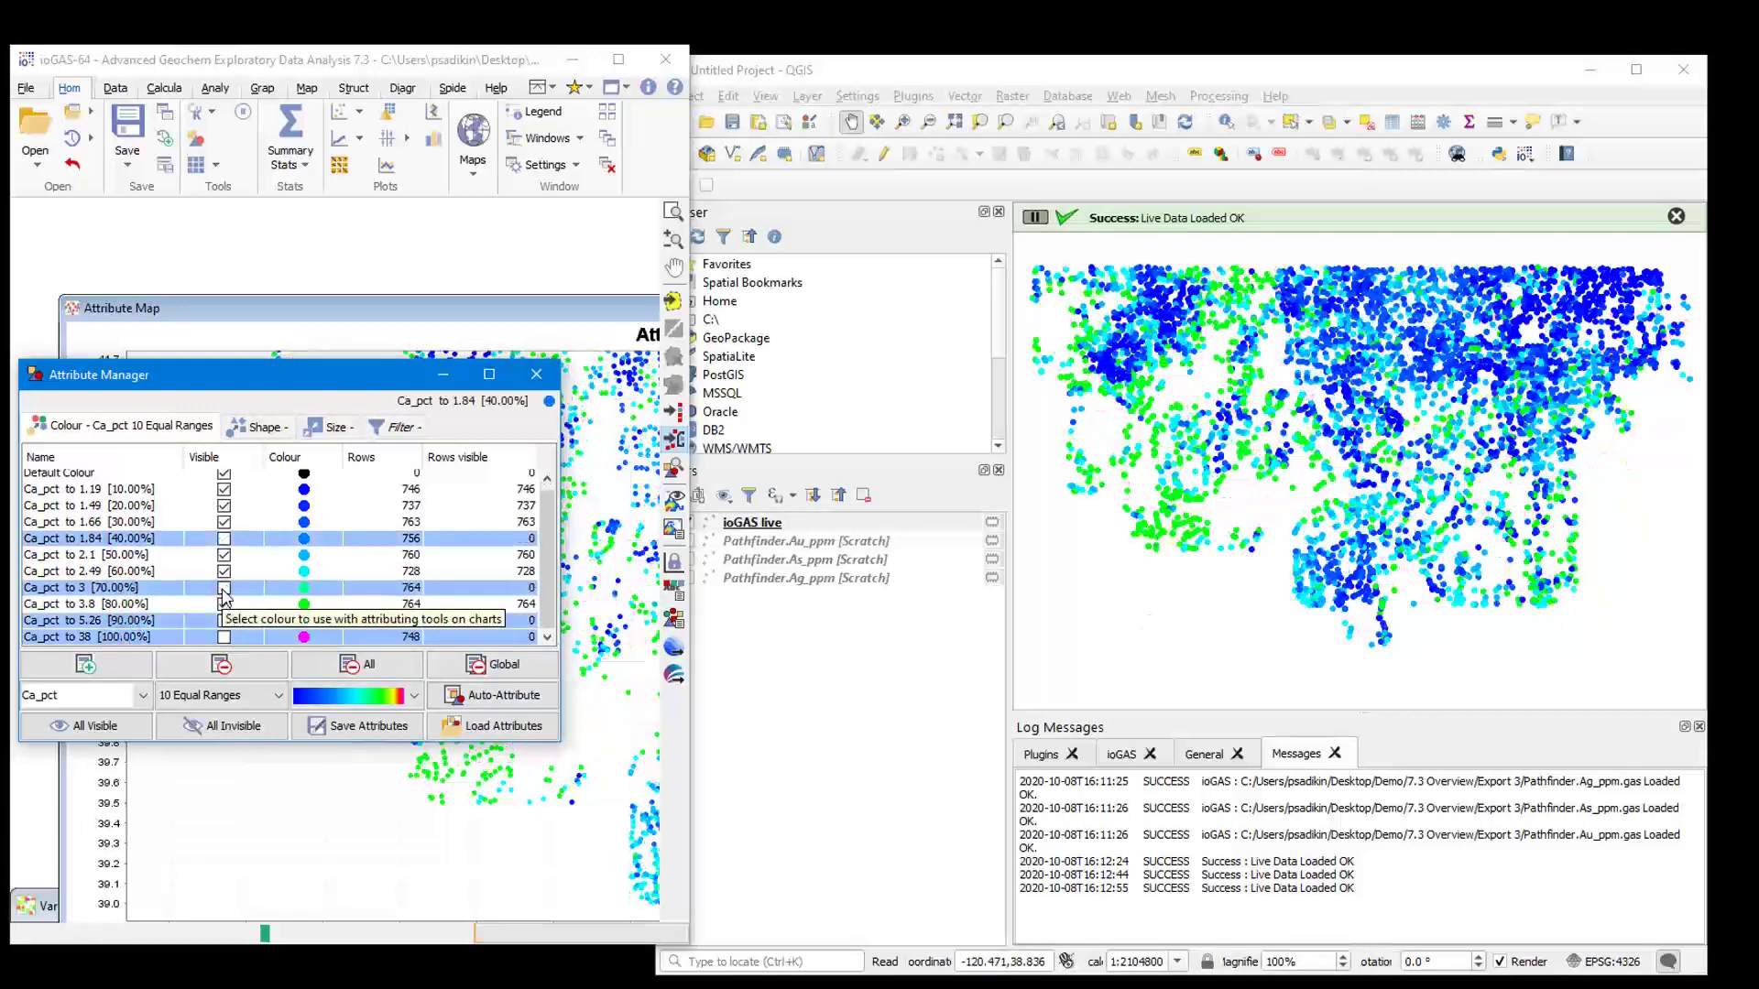
left_click(223, 591)
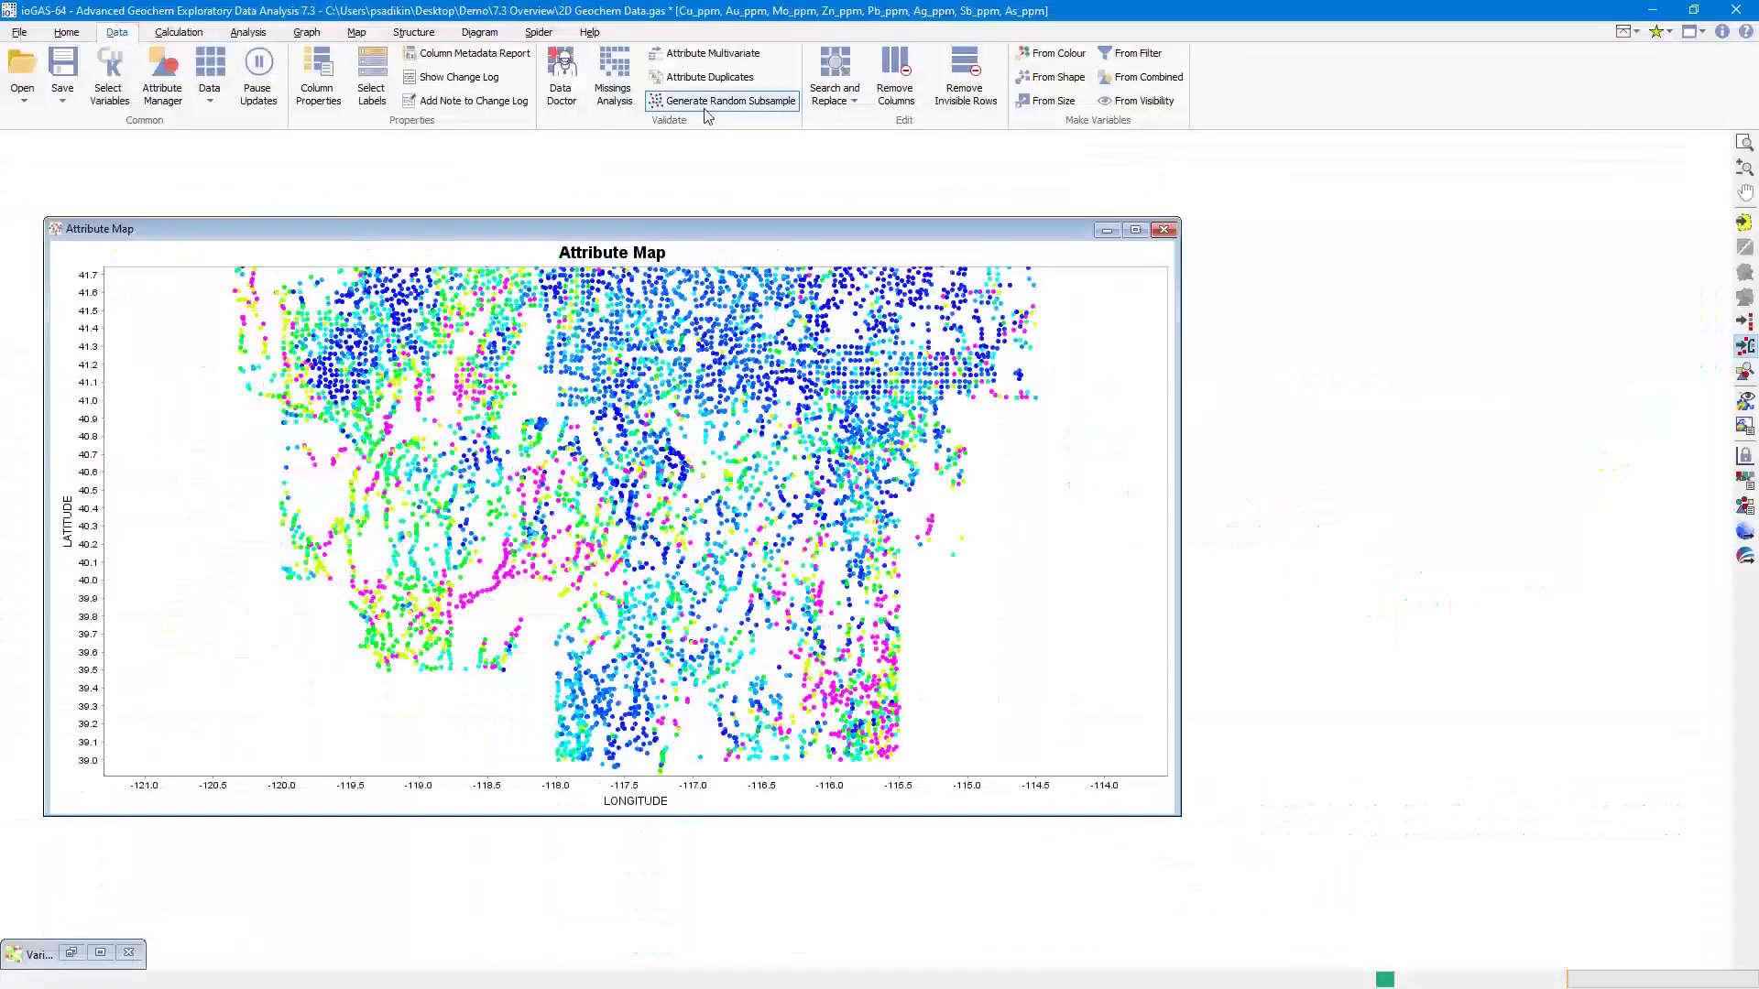
left_click(724, 101)
left_click(570, 588)
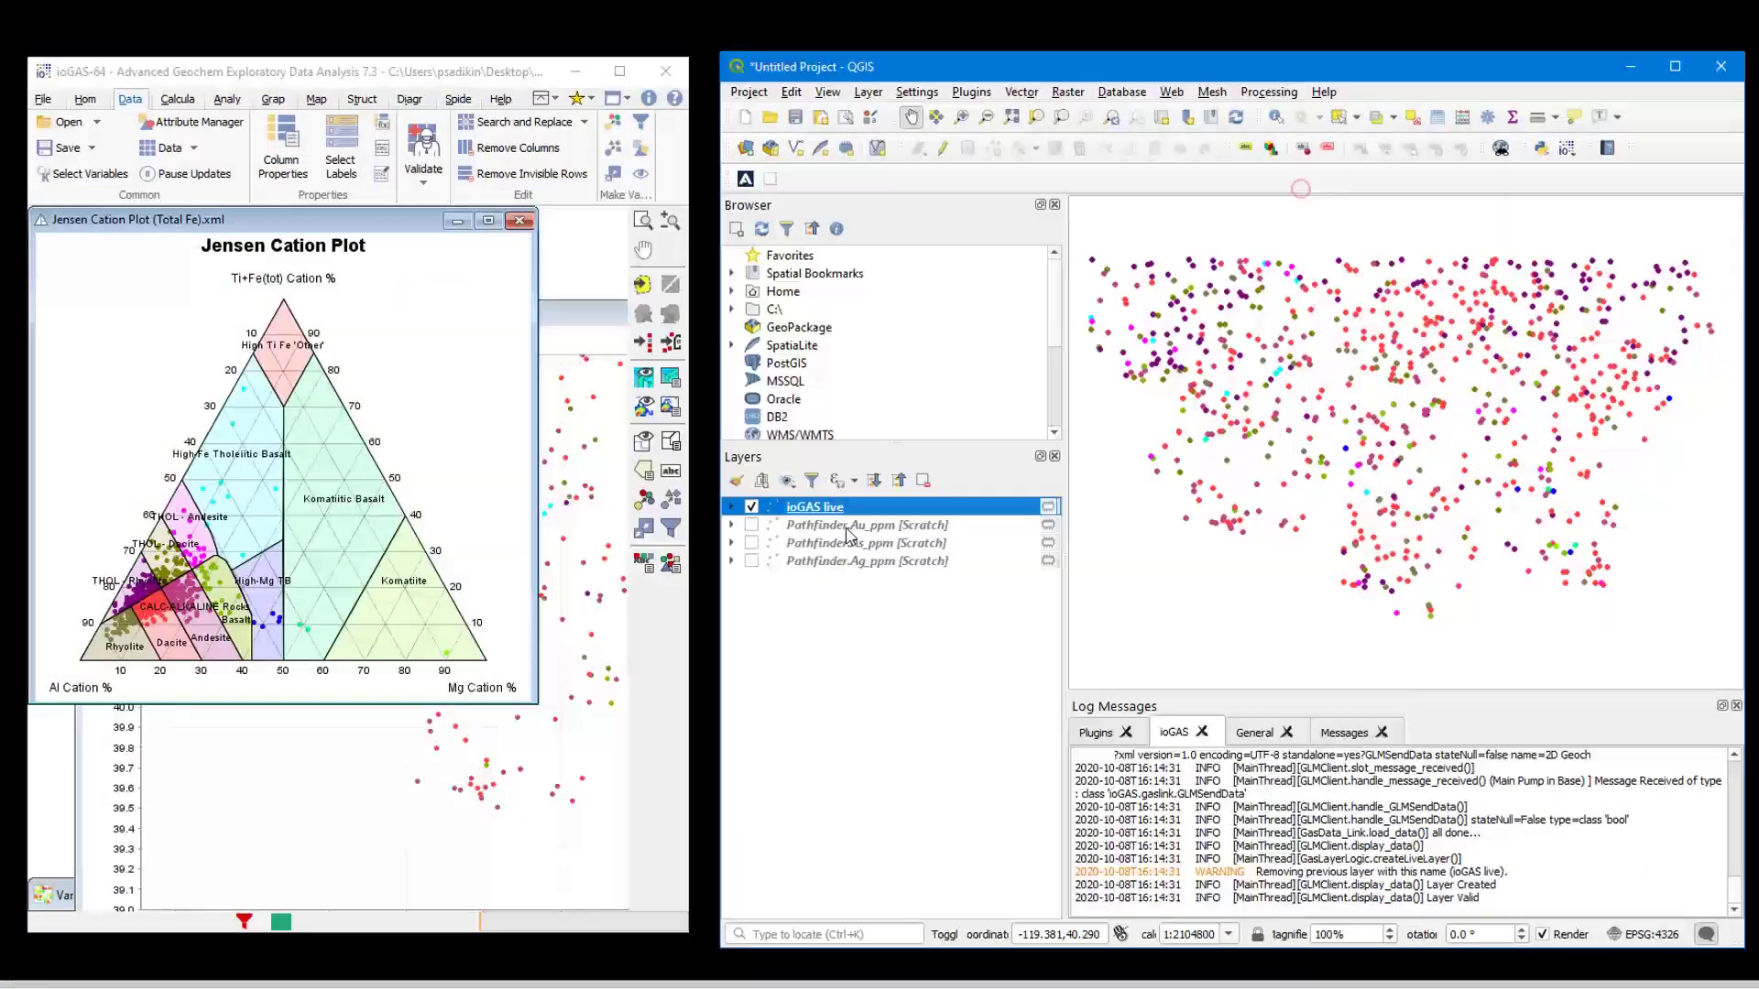
Inspect the subsampled ioGAS live layer attribute table in QGIS, then minimize it and return to ioGAS.
left_click(953, 630)
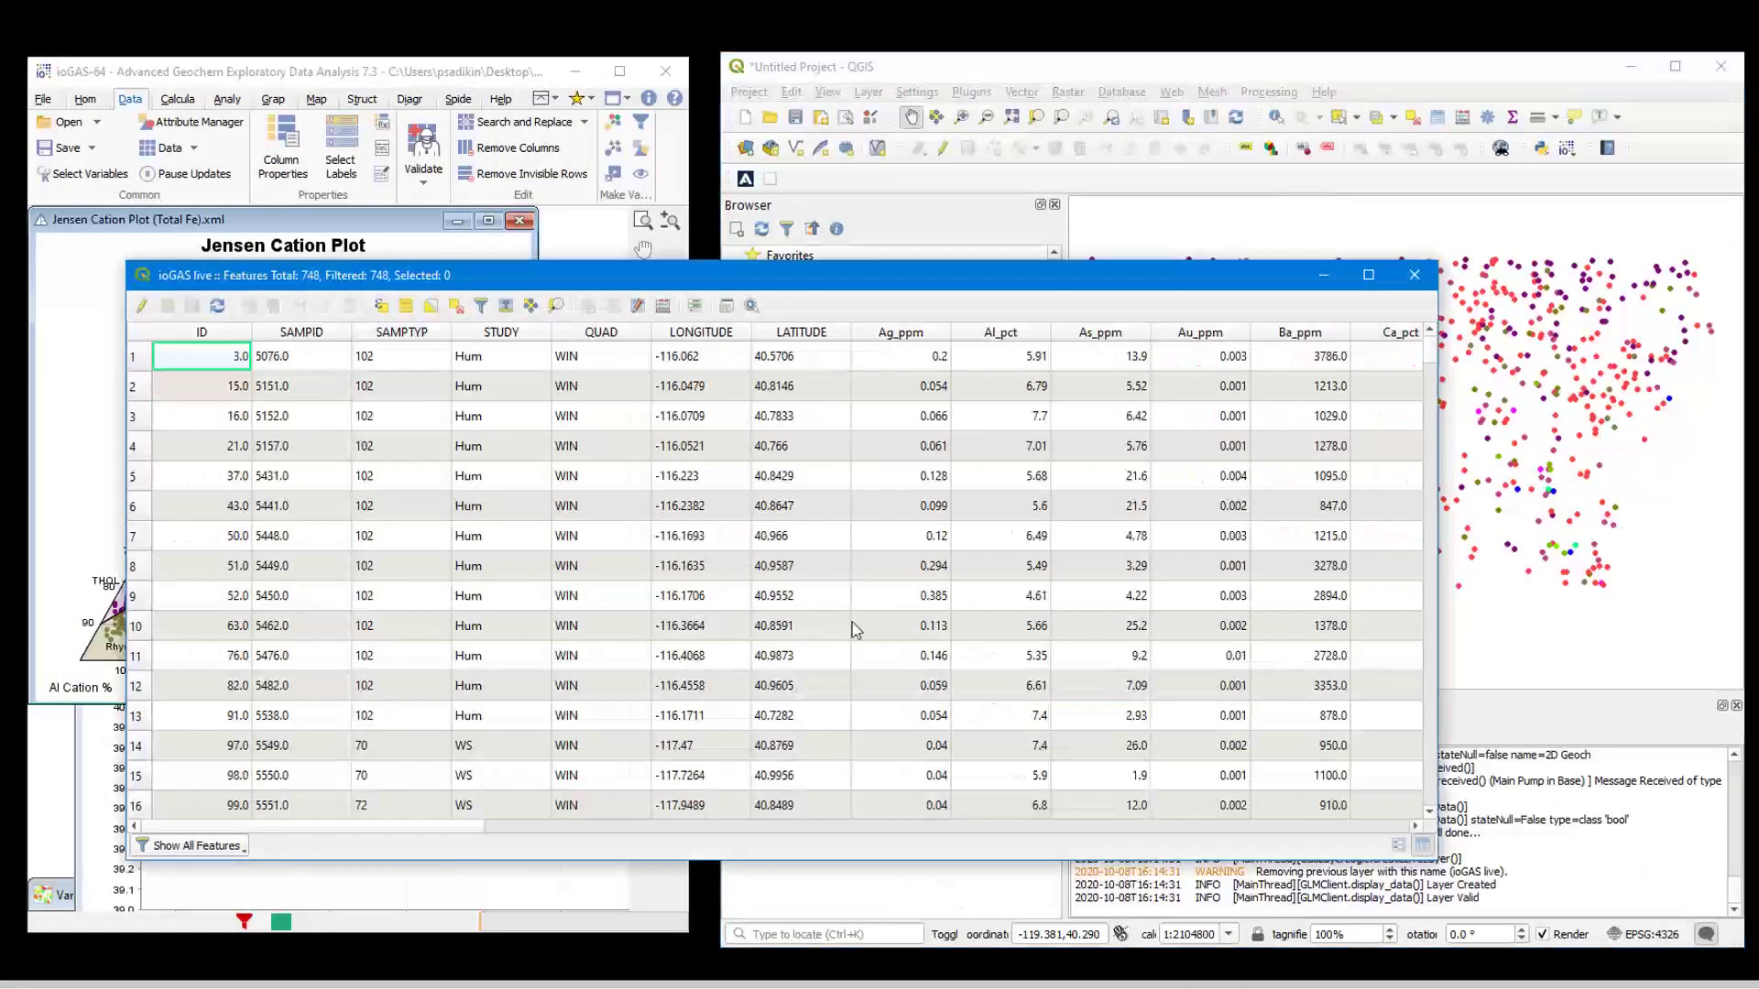
left_click_drag(476, 832, 1315, 781)
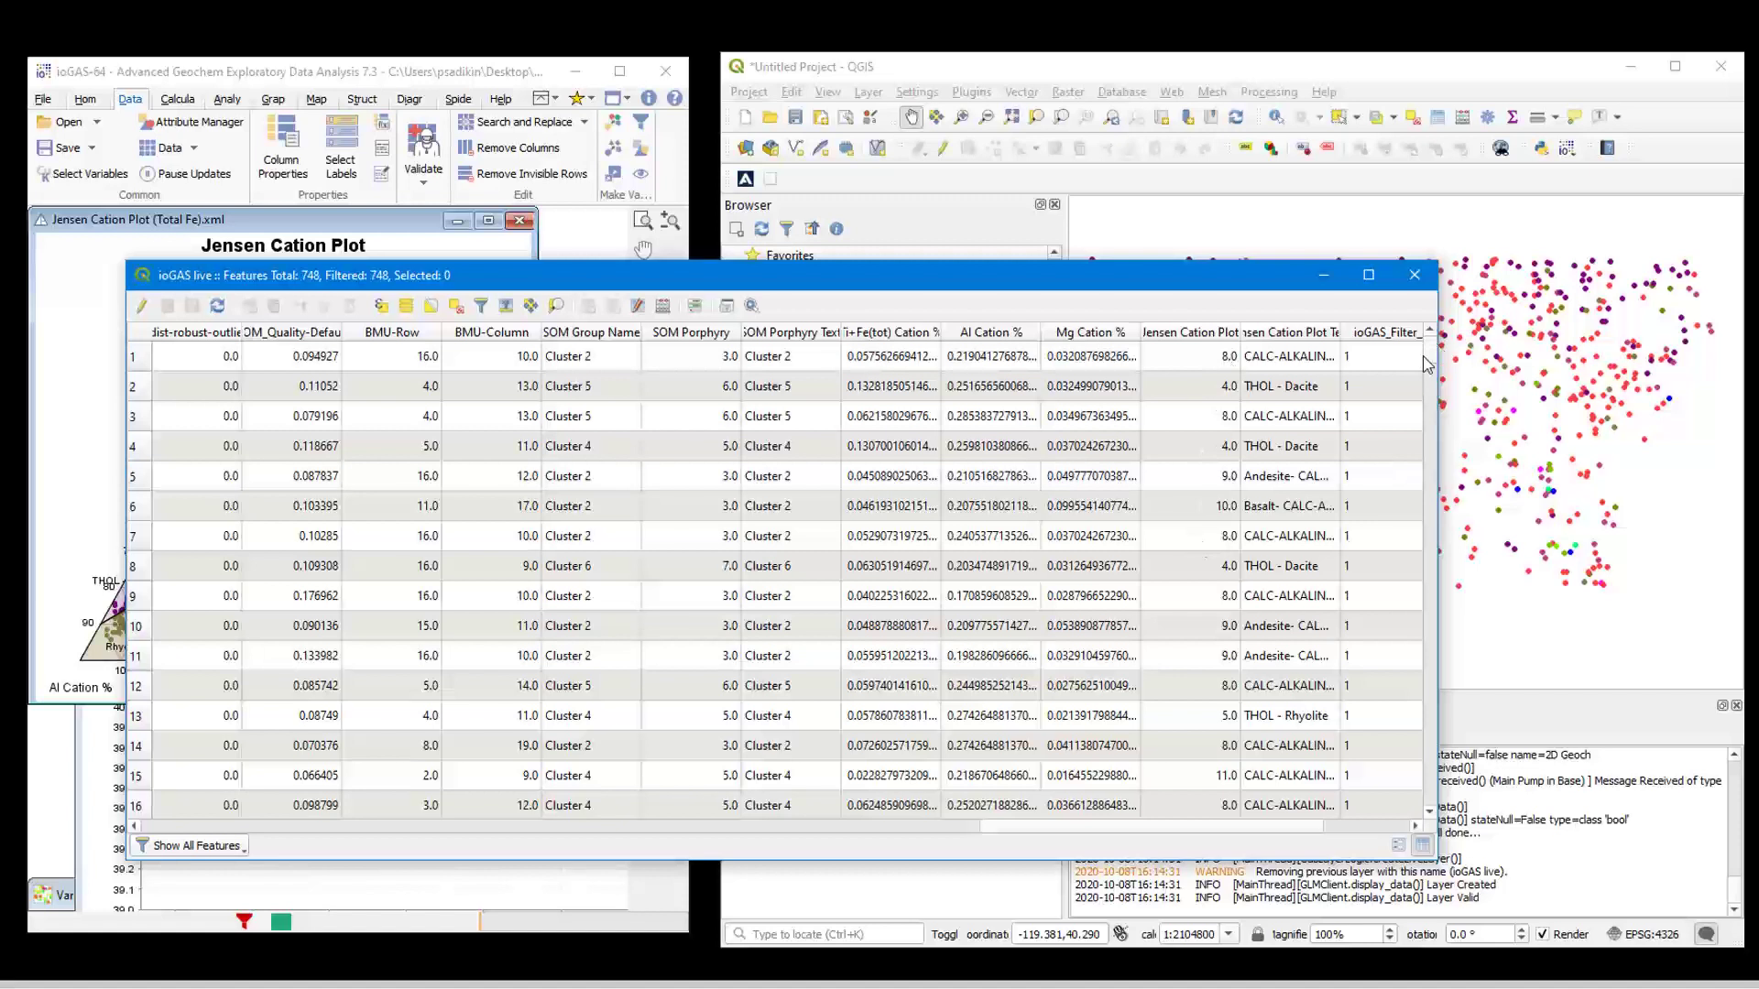
scroll(1425, 364, "down", 3)
scroll(1425, 363, "up", 3)
left_click(1323, 277)
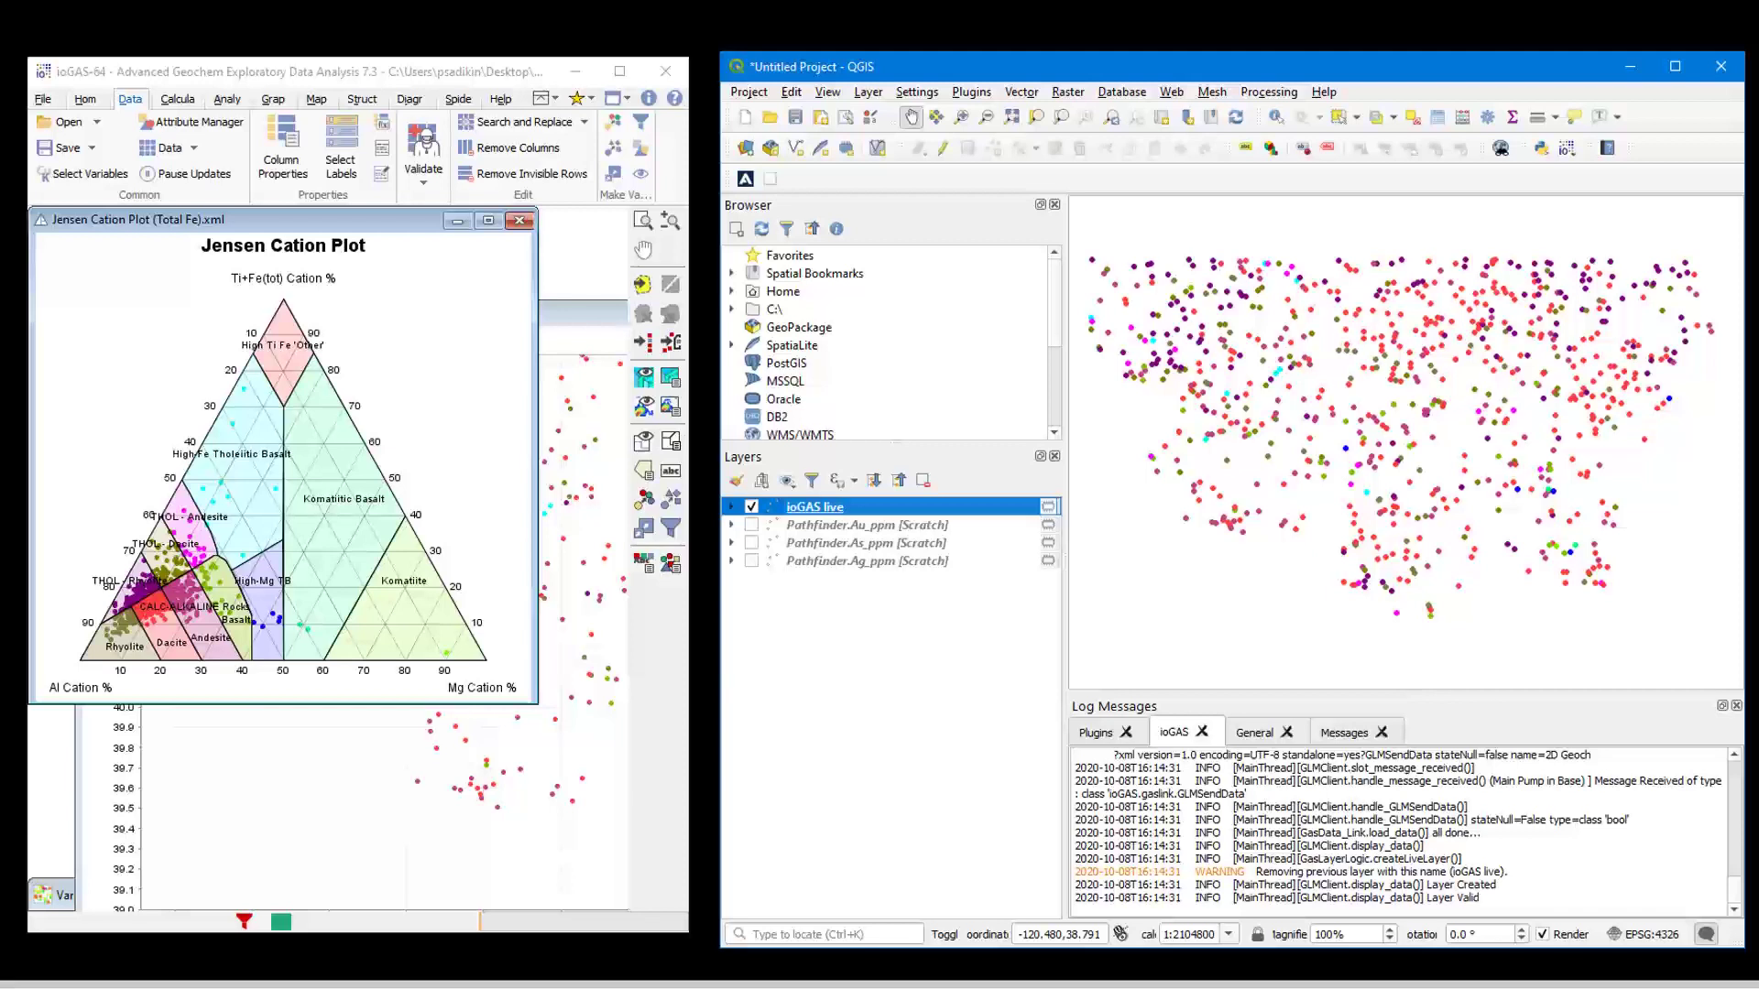
double_click(412, 71)
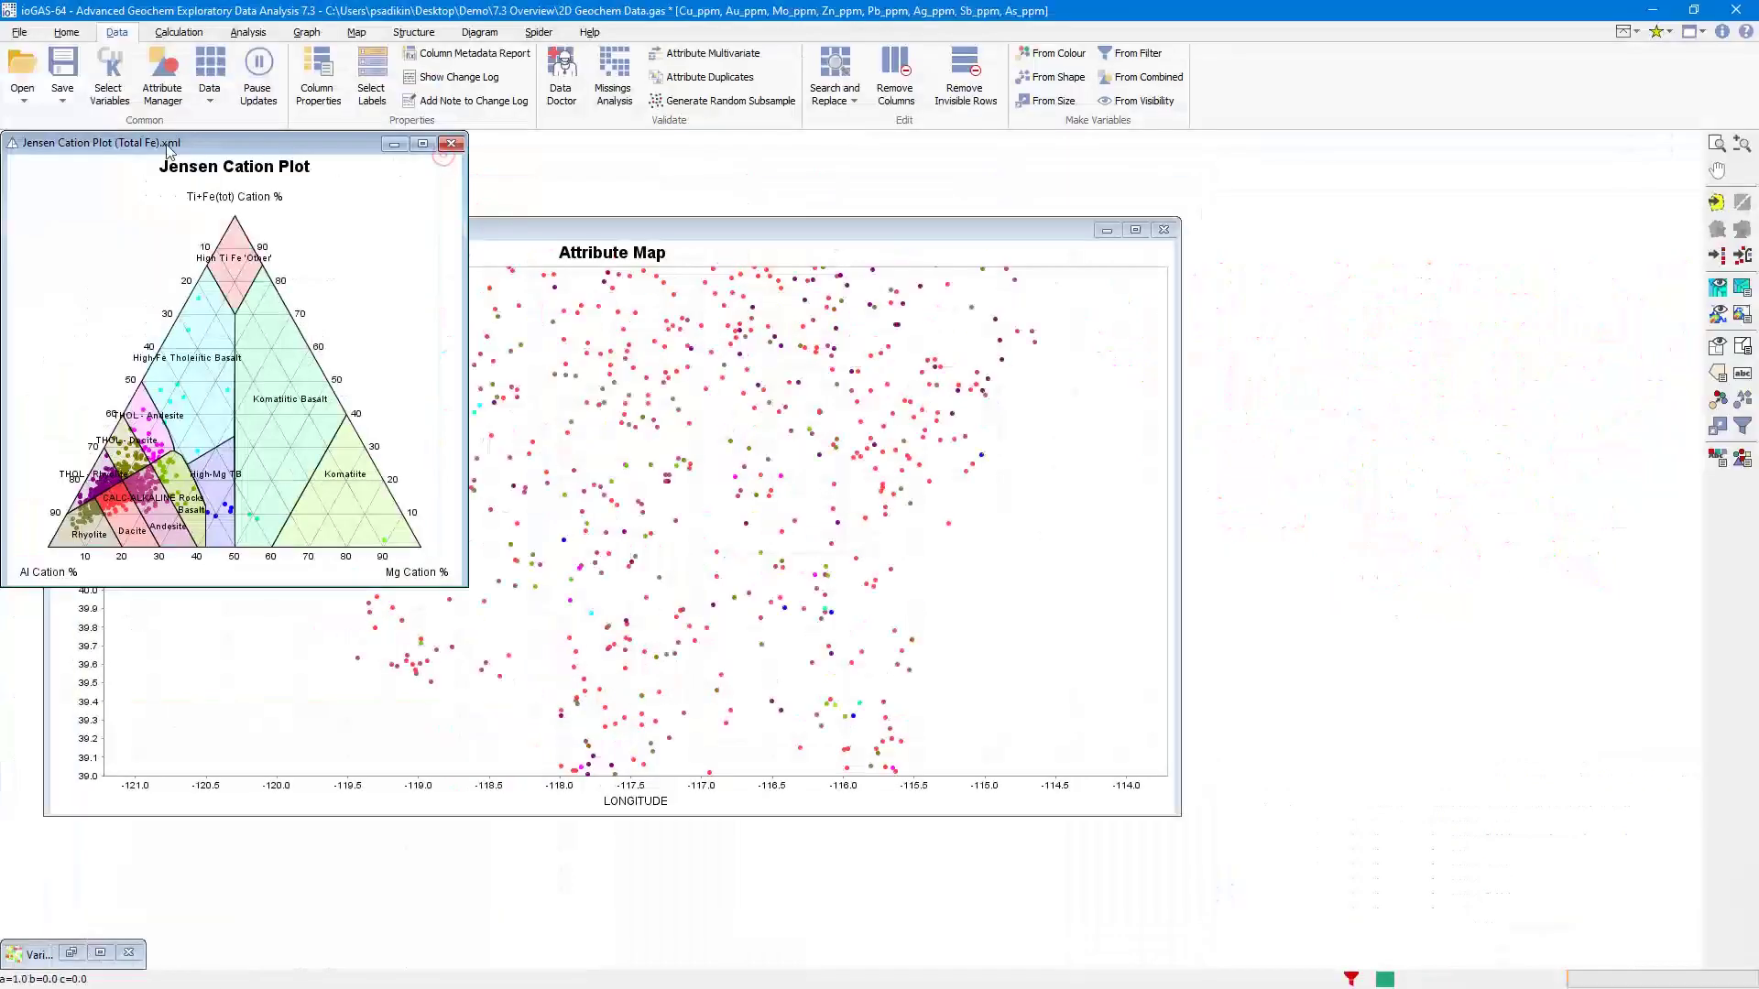
Open HH_DepthCorr_Full.gas from recent files without restoring the earlier session.
left_click(19, 32)
left_click(95, 52)
left_click(320, 87)
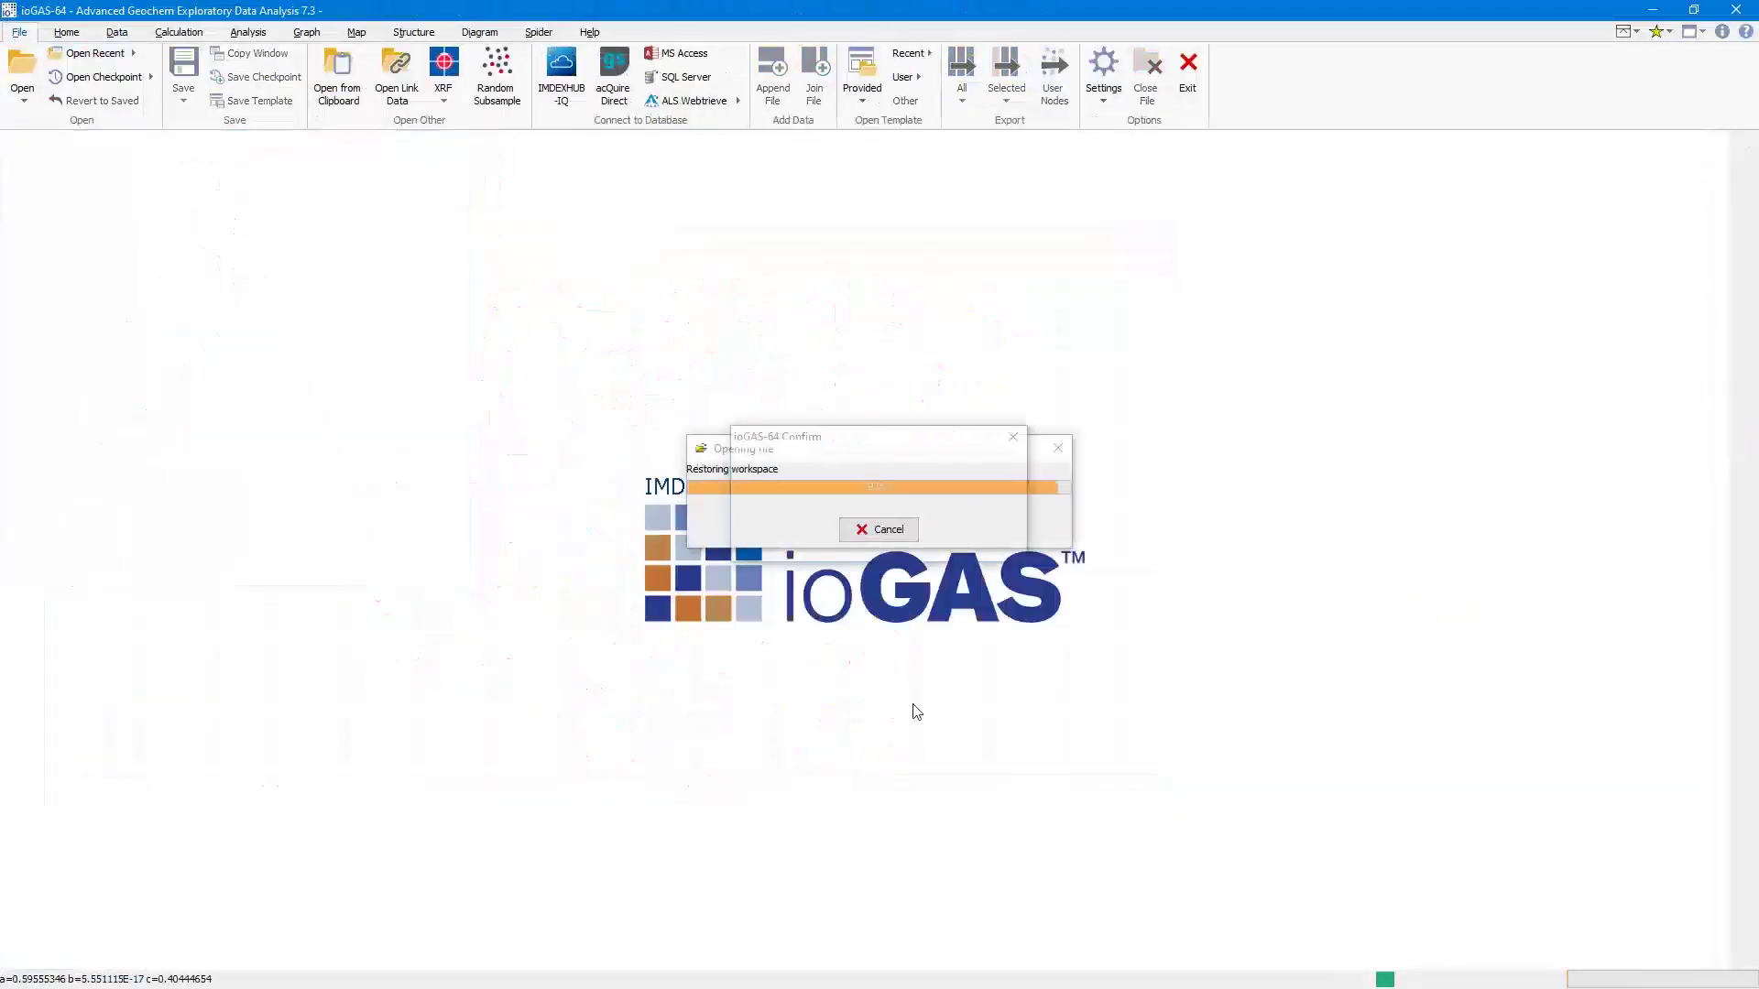
left_click(910, 544)
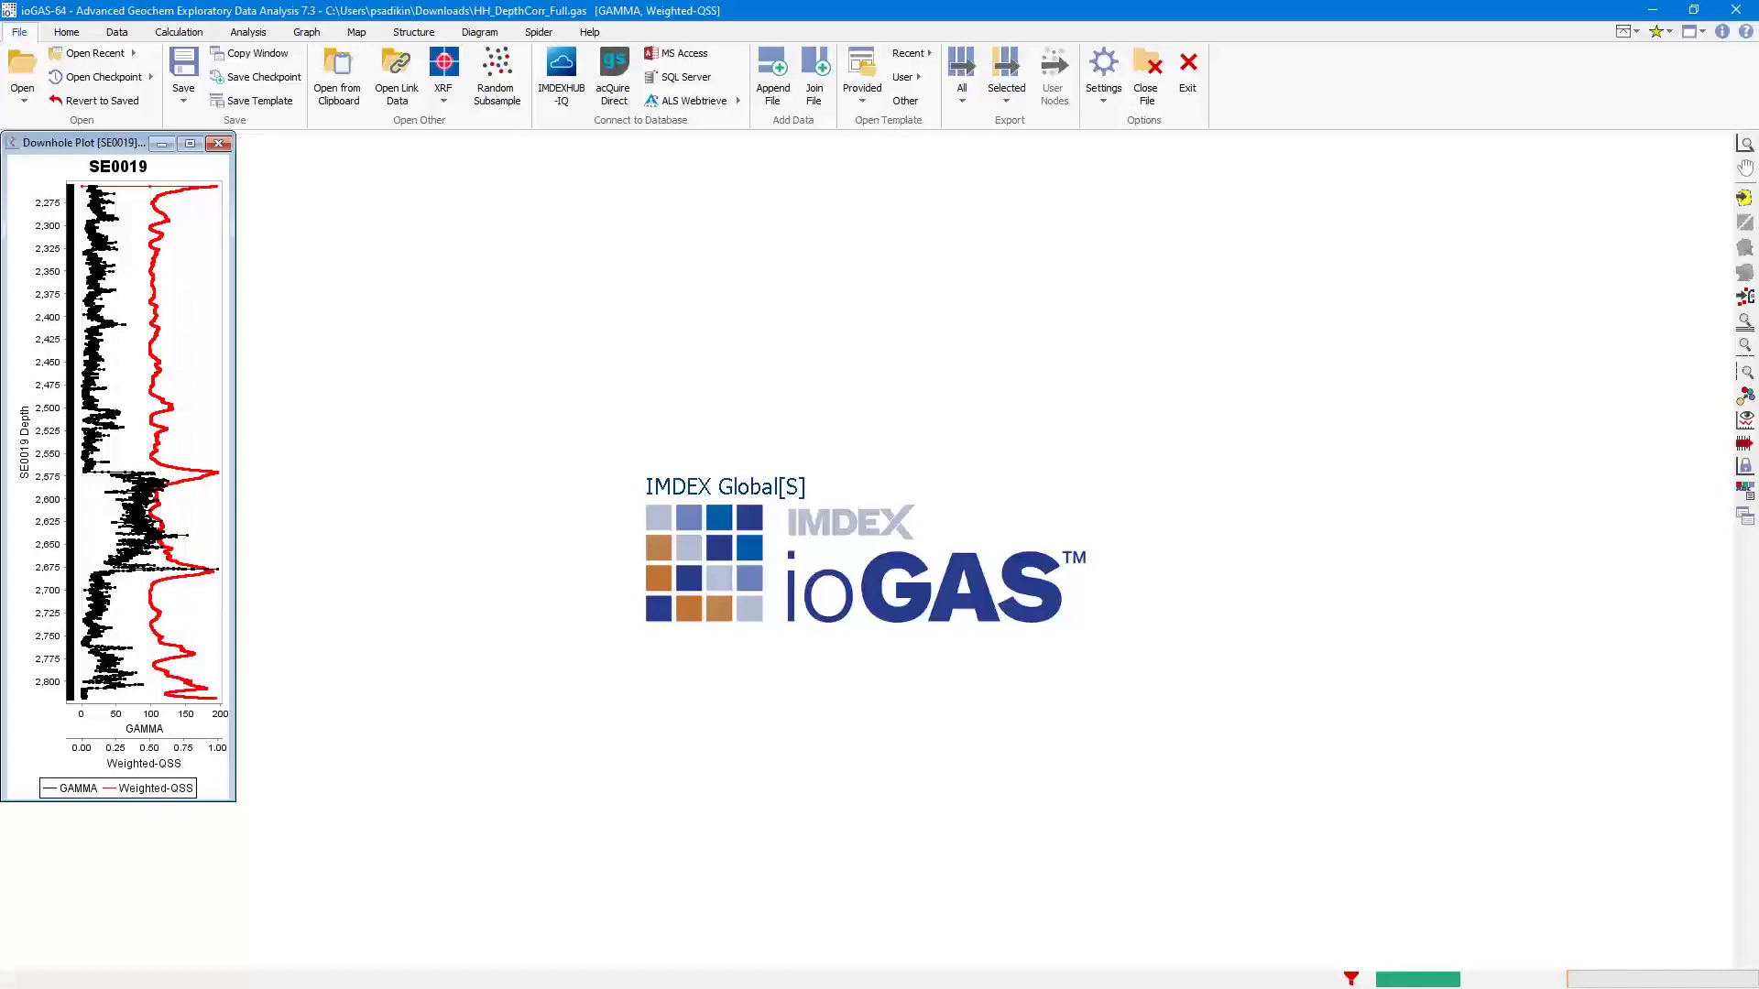
Remove Weighted-QSS so GAMMA is the only selected variable, and make the SE0019 downhole plot taller.
left_click(247, 32)
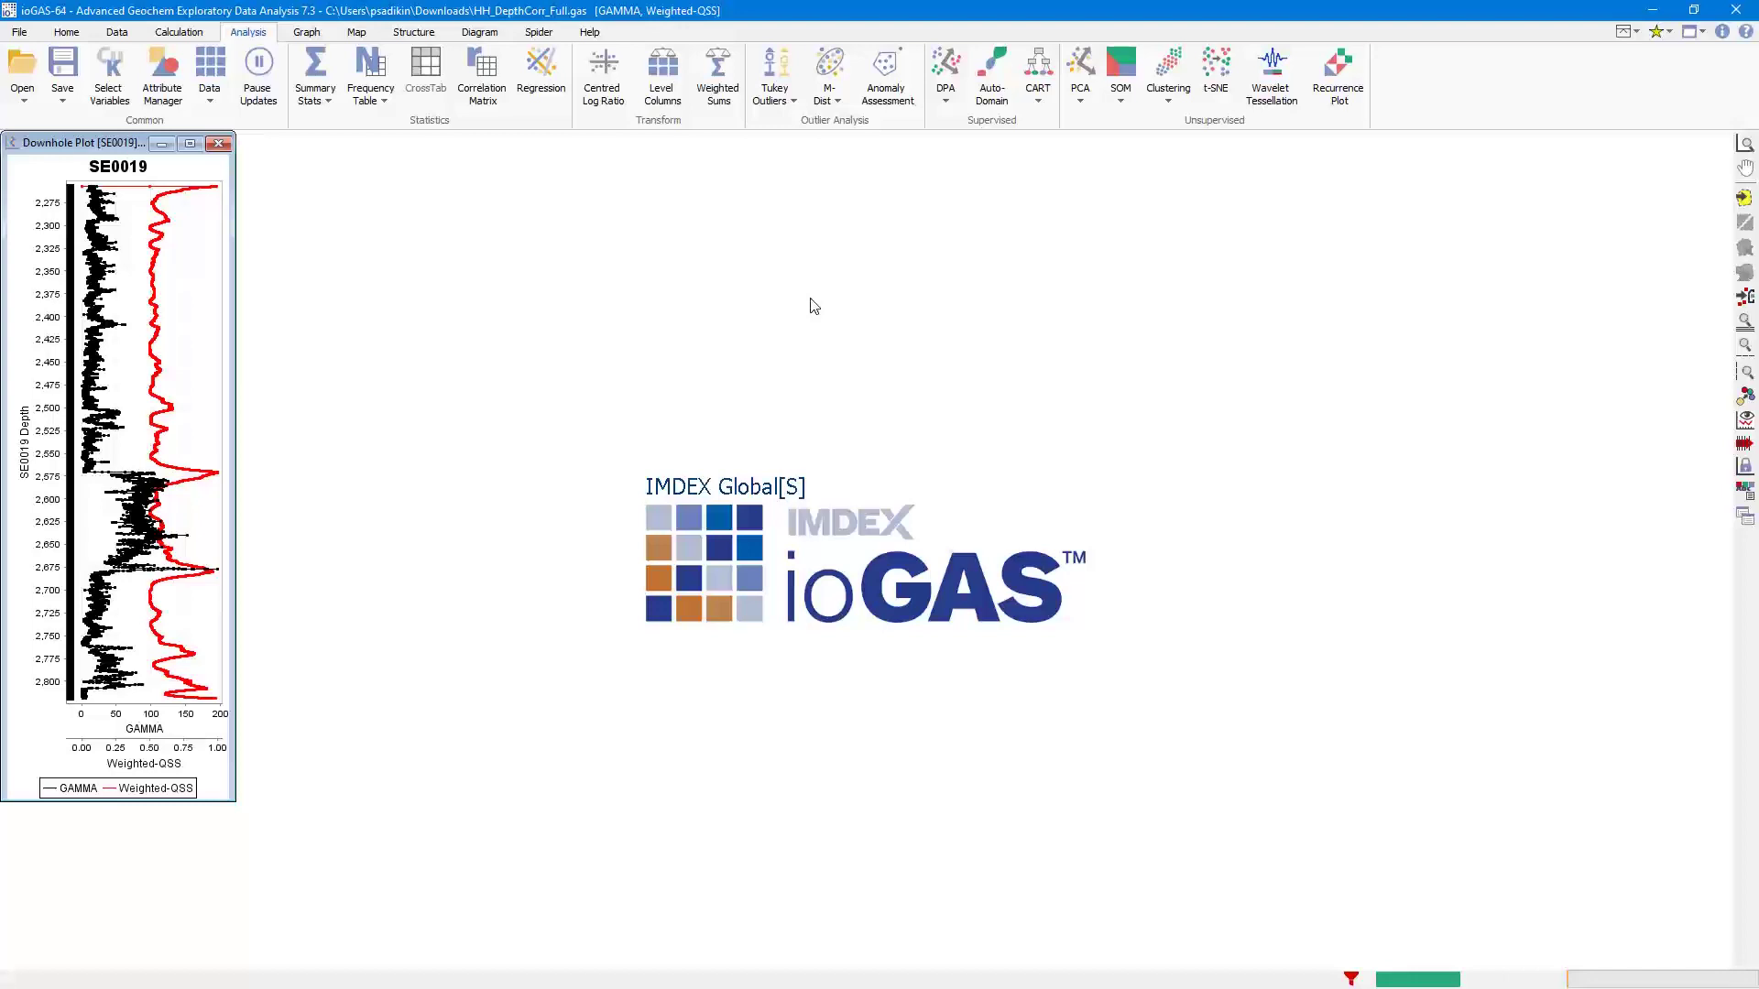
left_click(108, 78)
left_click(334, 259)
double_click(333, 259)
left_click(207, 544)
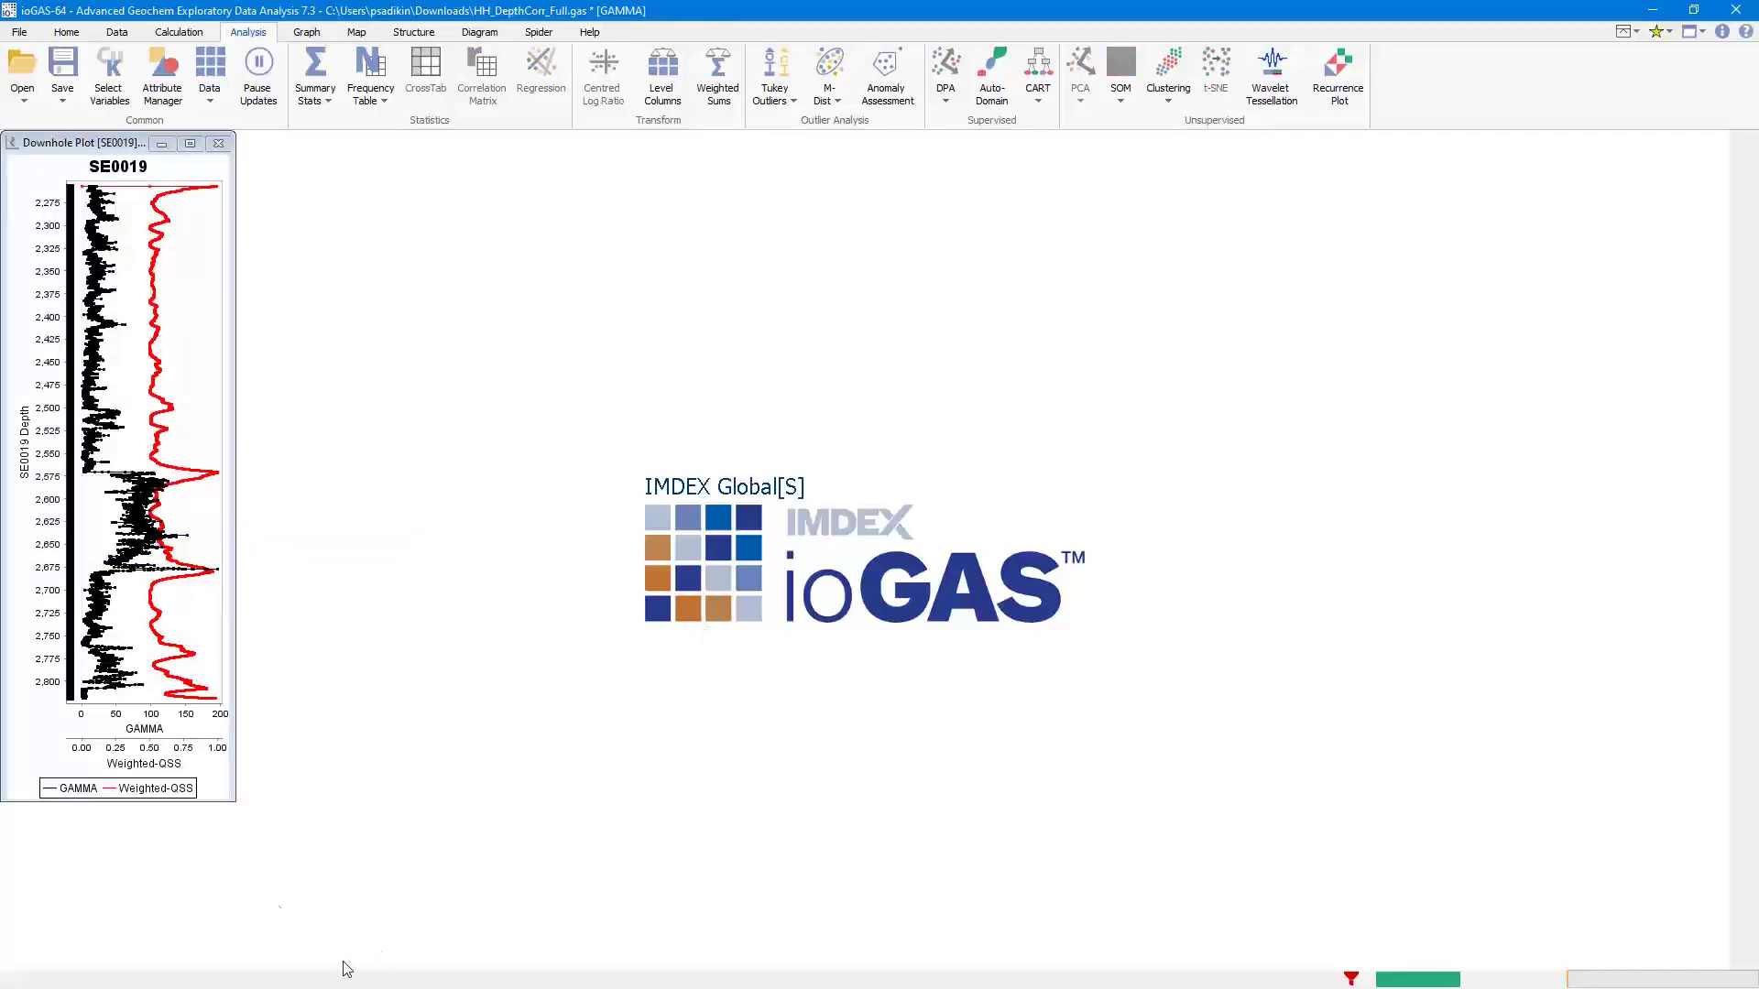
left_click_drag(226, 801, 231, 969)
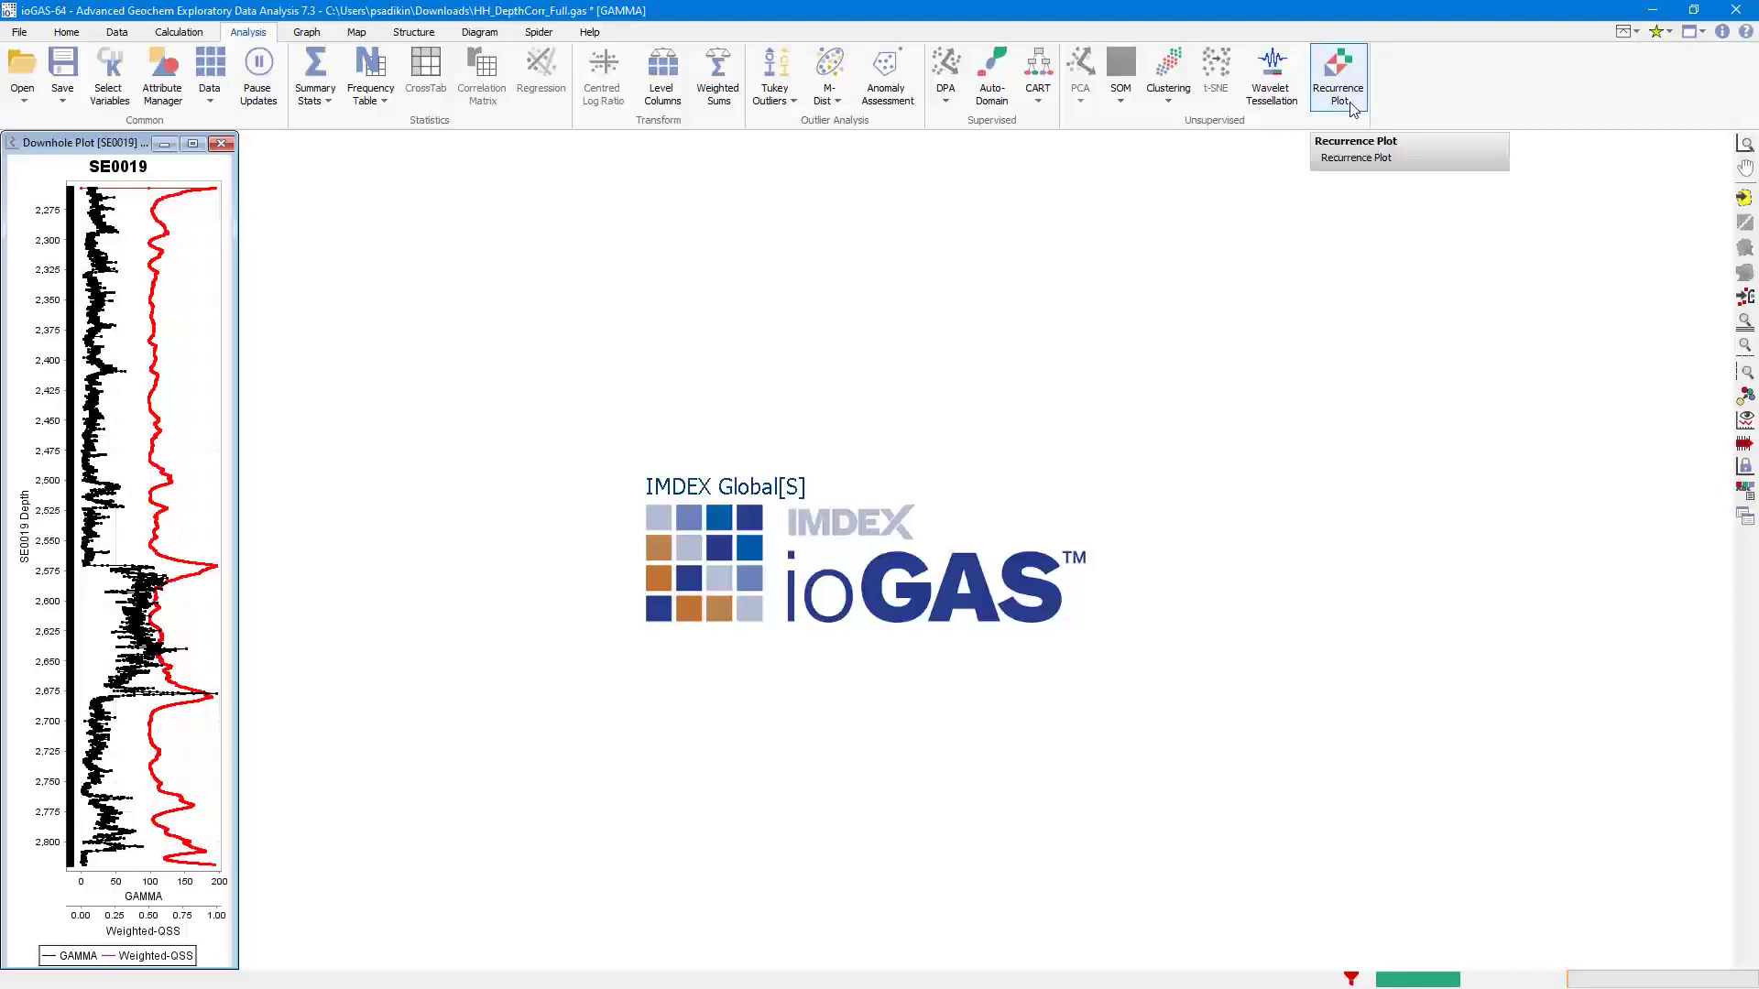
Set up a GAMMA recurrence plot for hole SE0019 with no transform, using Depth in Numeric (reverse) format.
left_click(1353, 110)
left_click(711, 395)
left_click(1015, 305)
left_click(1004, 685)
left_click(861, 699)
left_click(916, 793)
left_click(914, 823)
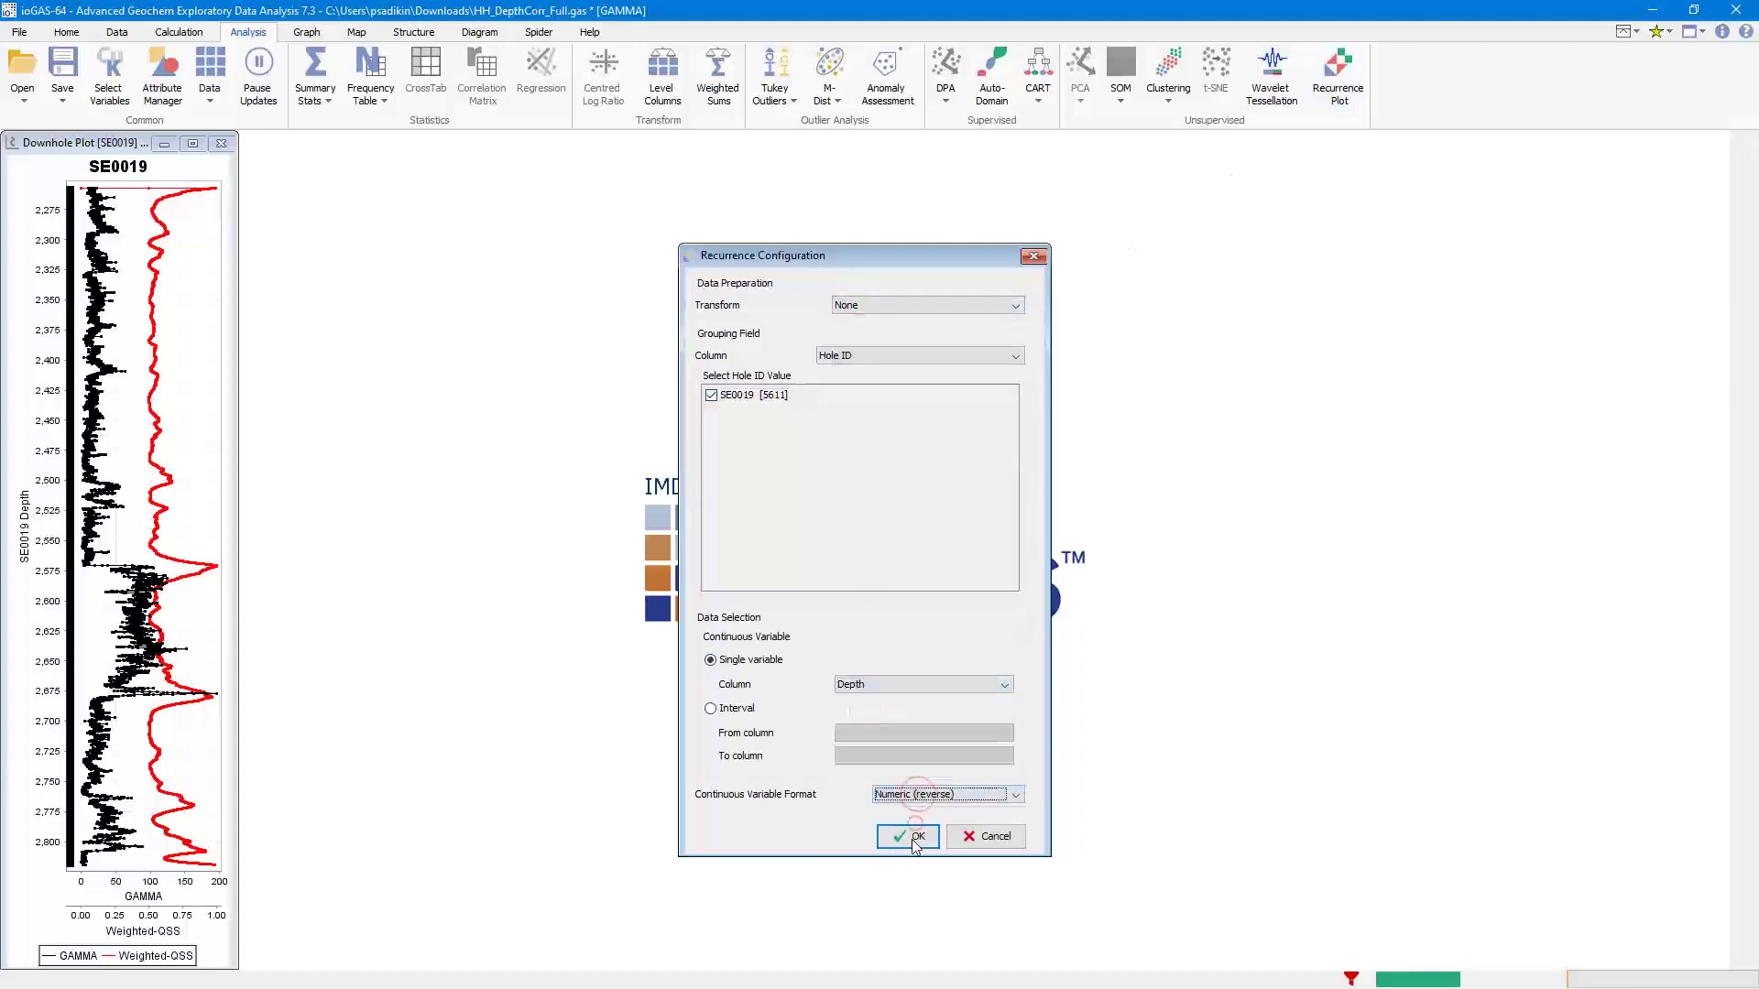
Generate the recurrence plot and place it, enlarged, beside the downhole plot.
left_click(913, 837)
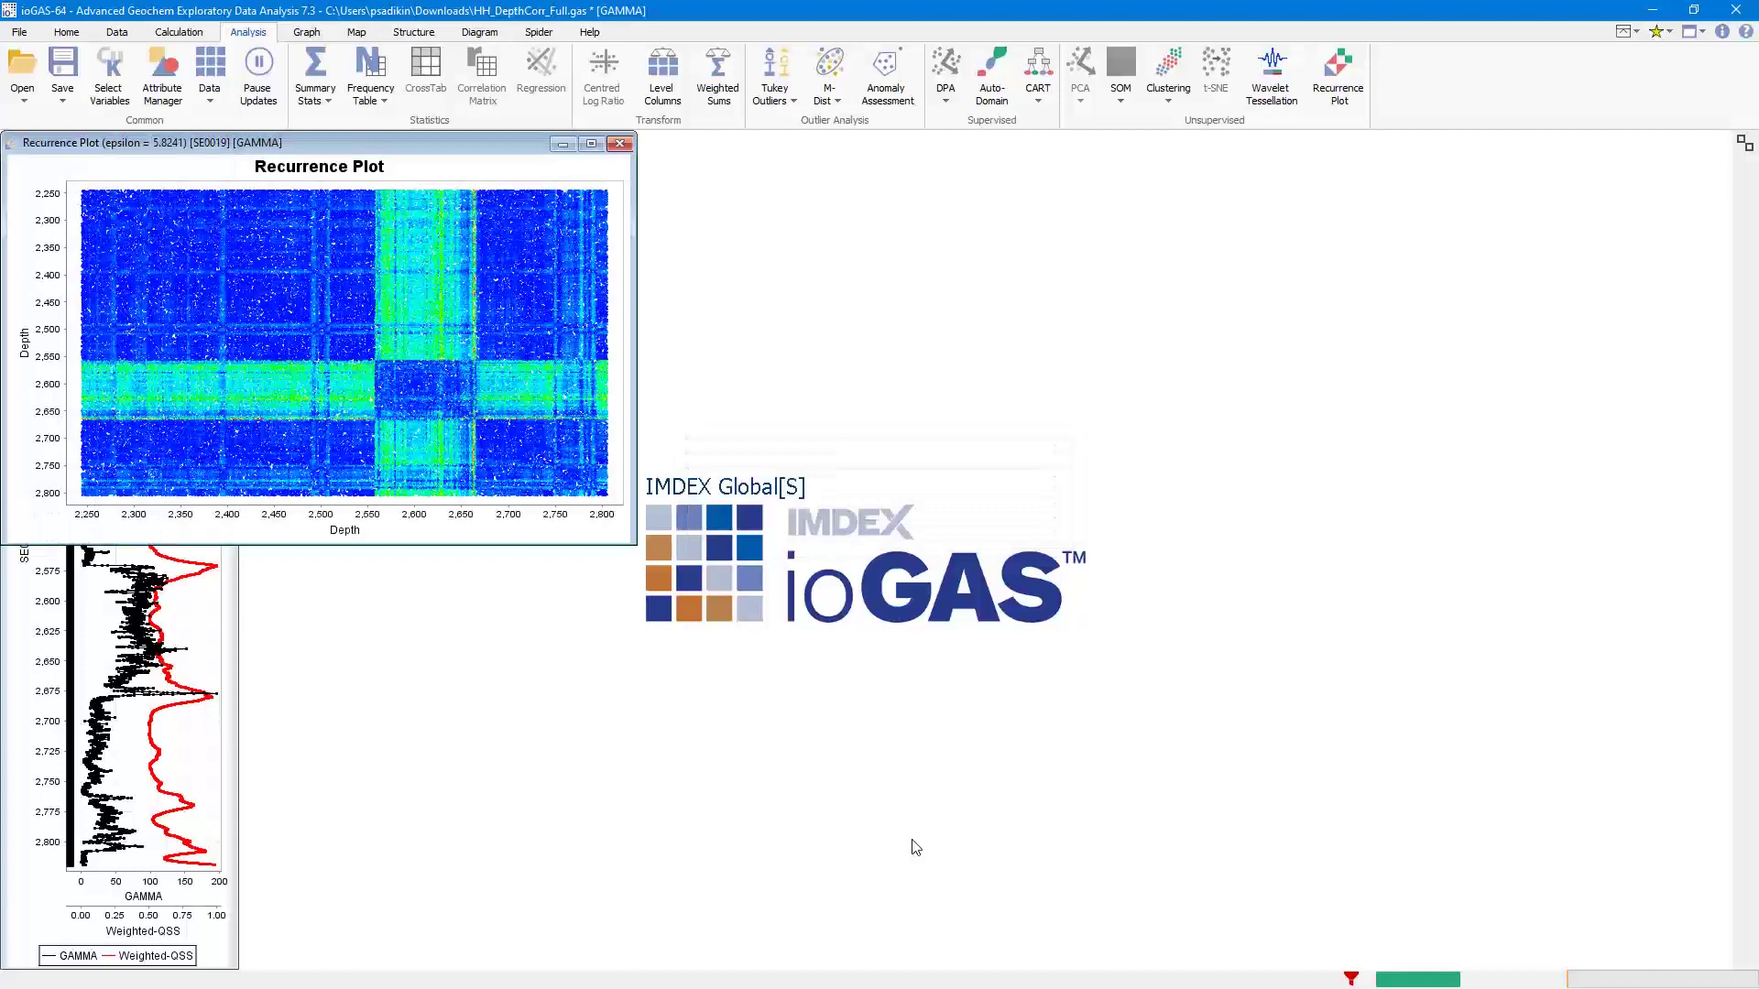
left_click_drag(441, 145, 669, 142)
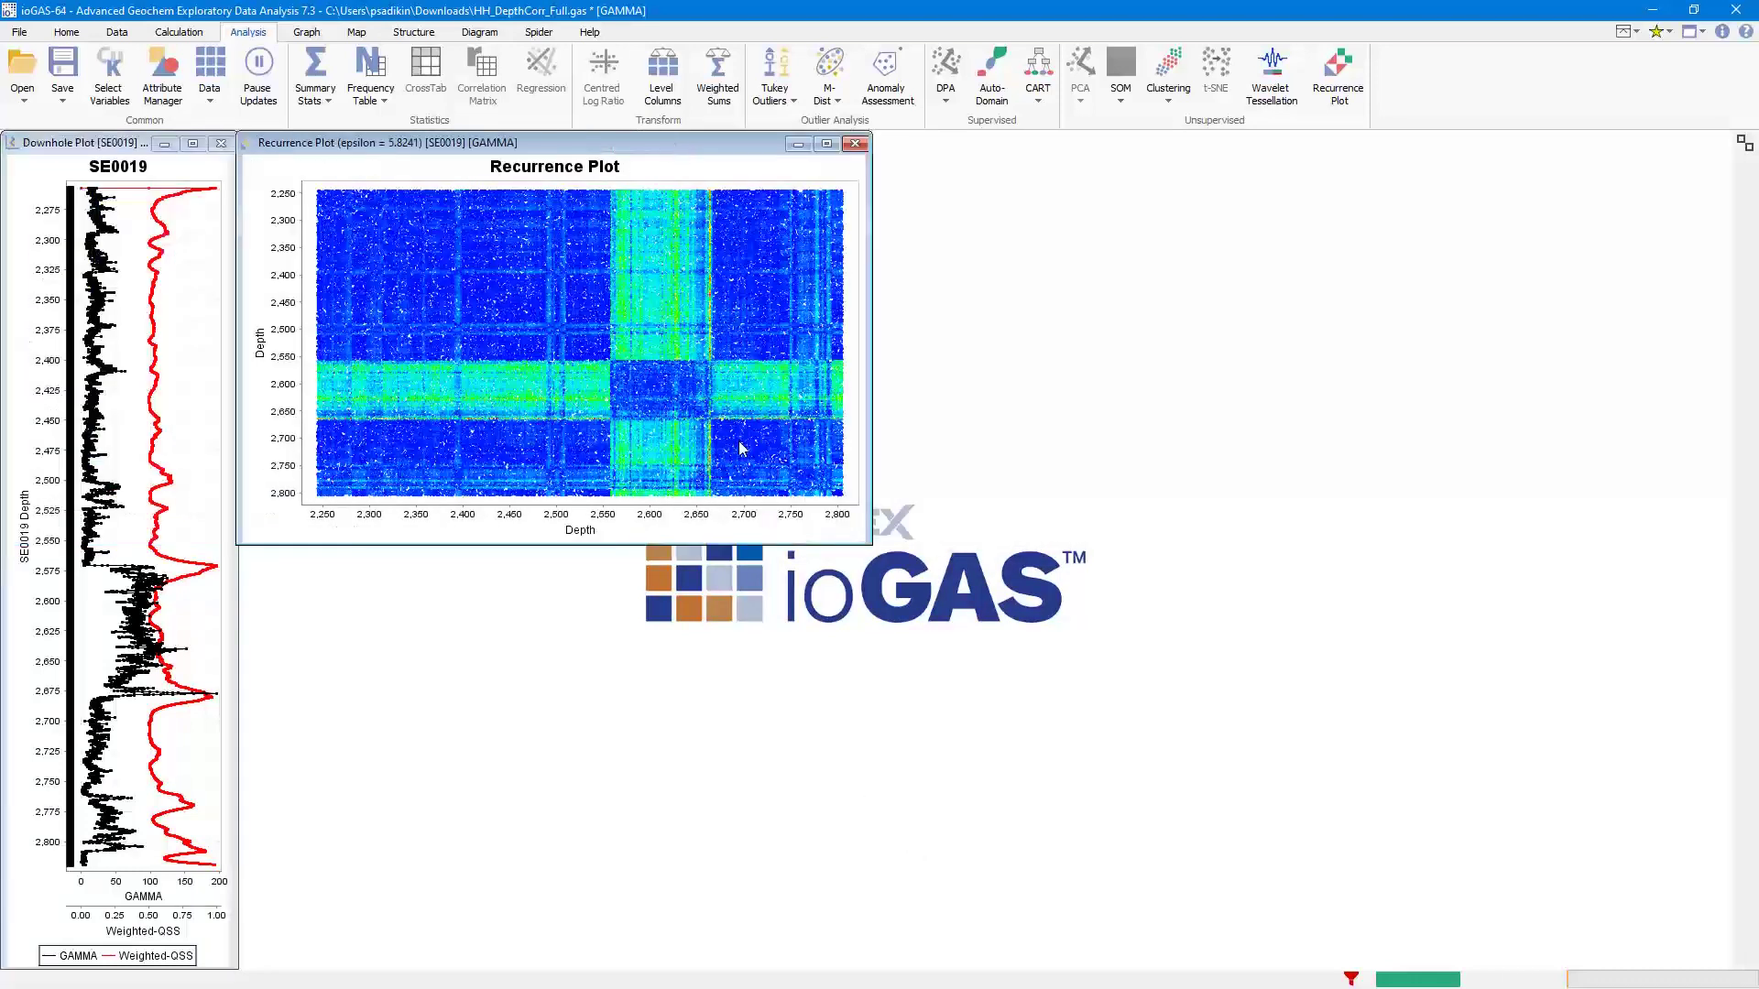
left_click_drag(870, 544, 862, 910)
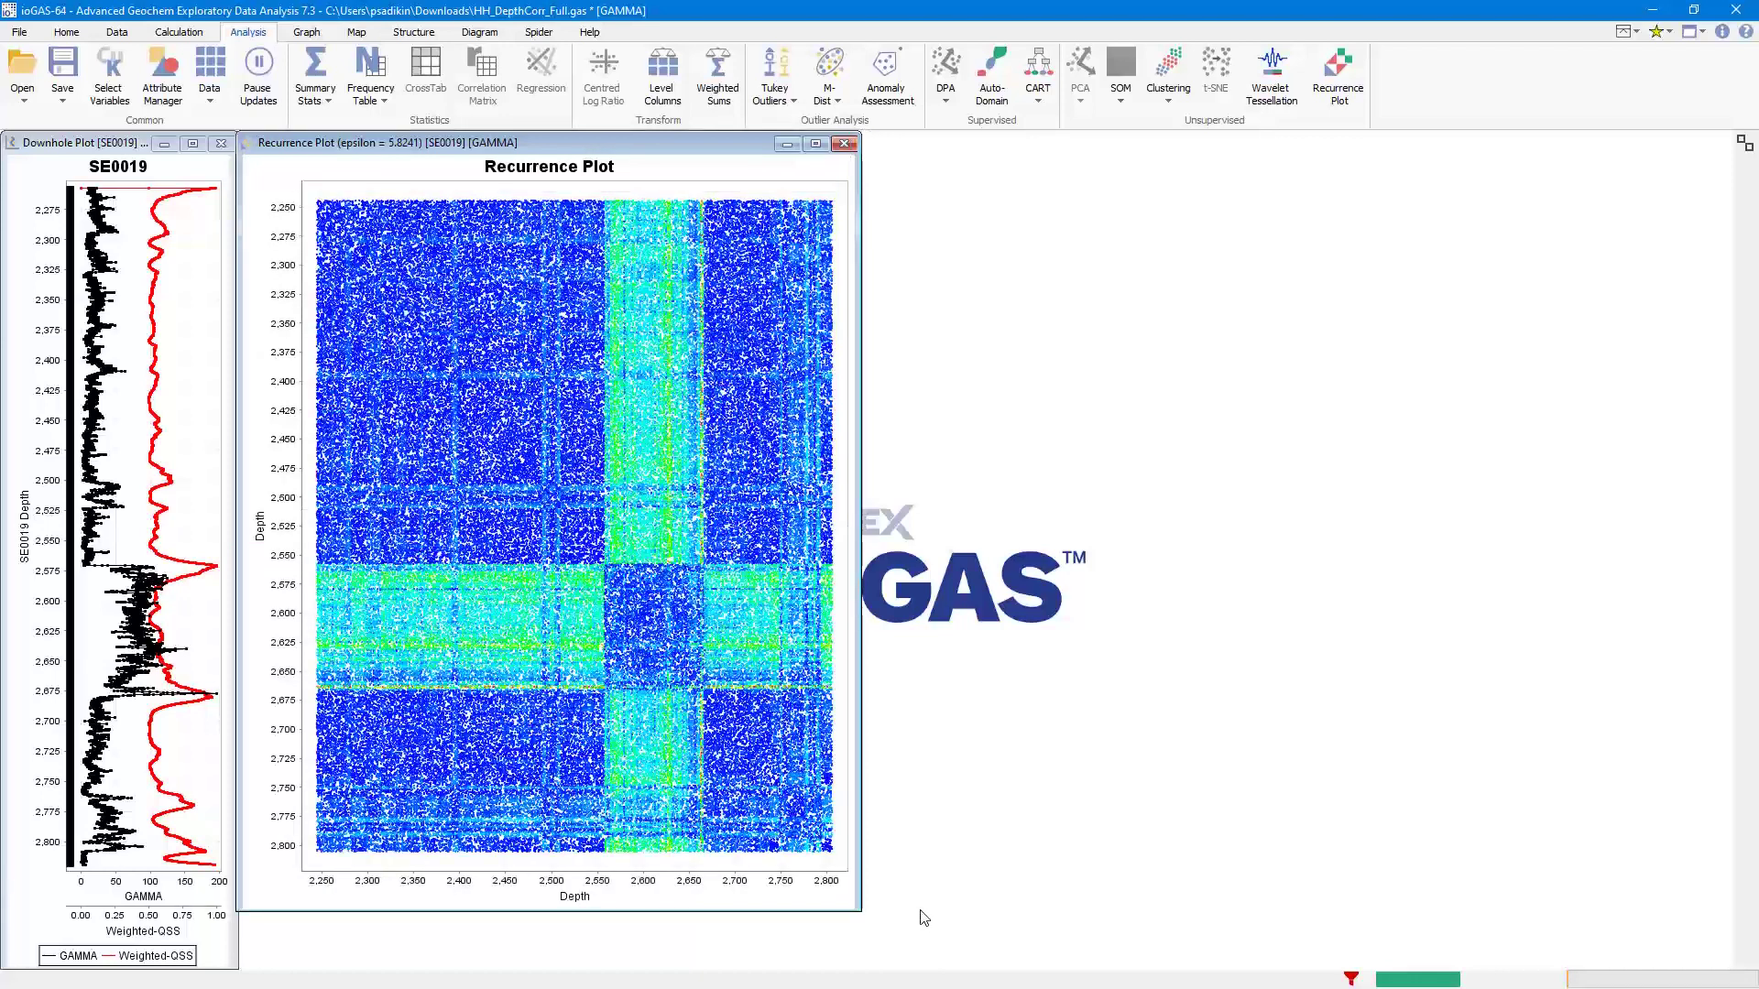
Threshold the recurrence plot at 22.7 and create a weighted quadrant scan sequence column.
right_click(446, 420)
left_click(527, 432)
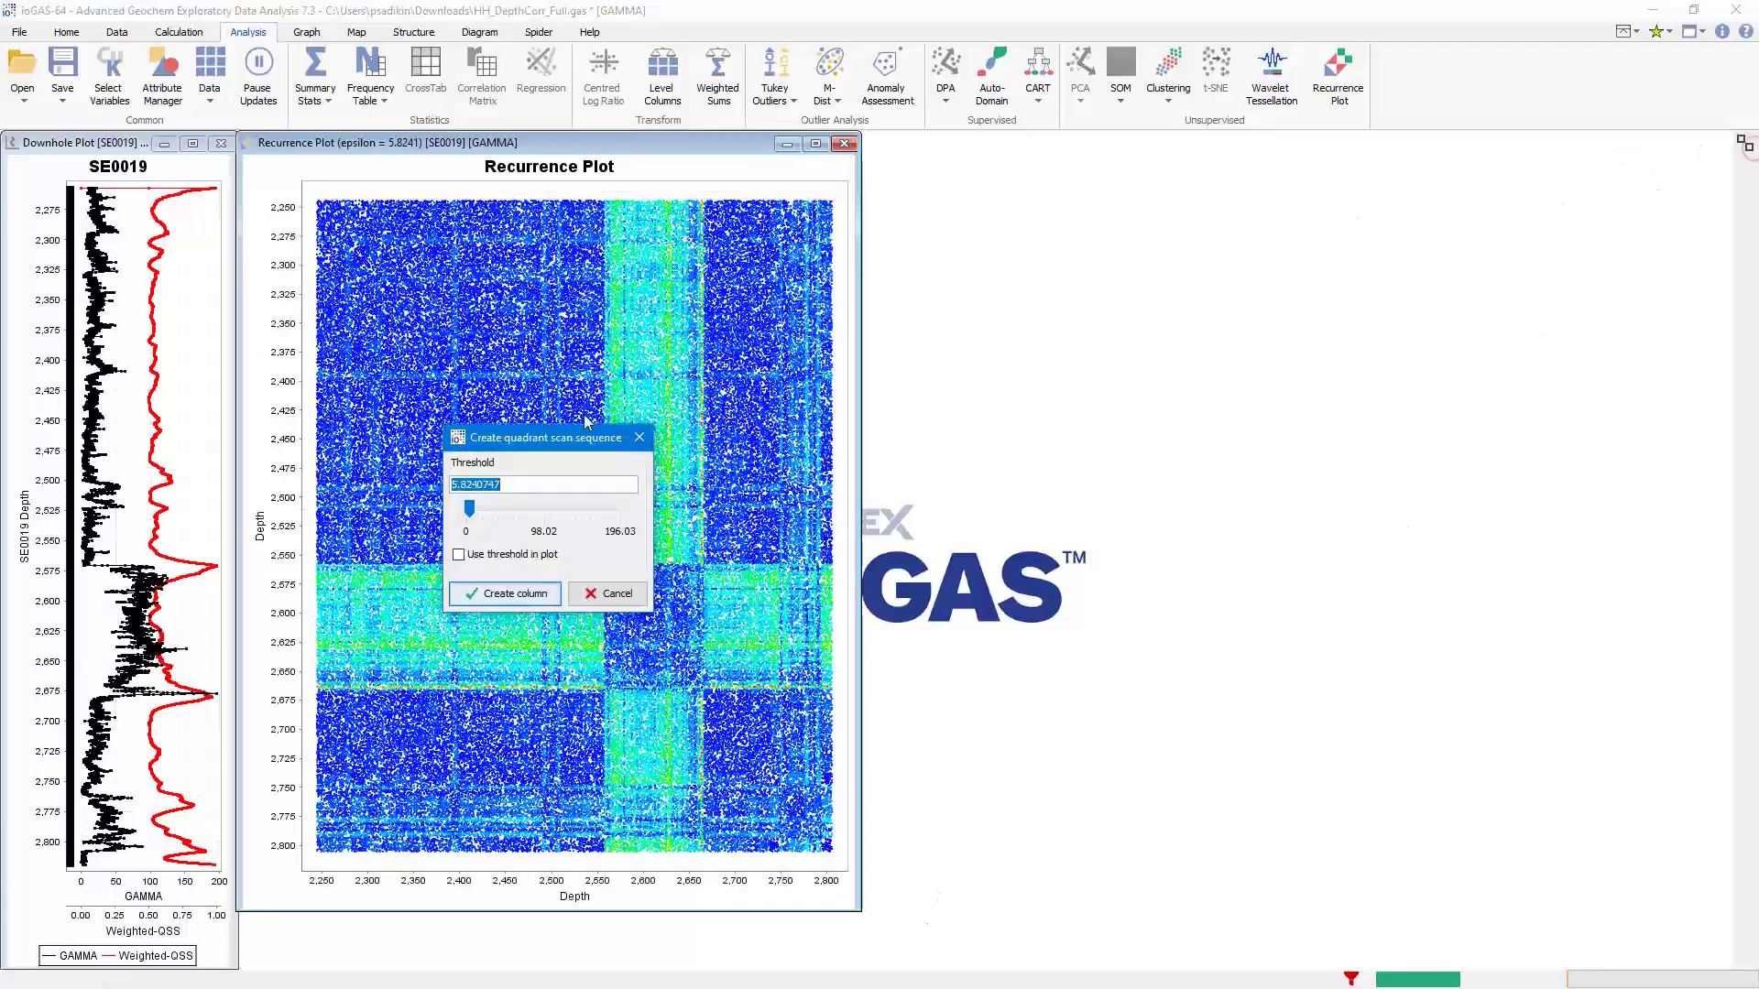
left_click_drag(525, 443, 989, 380)
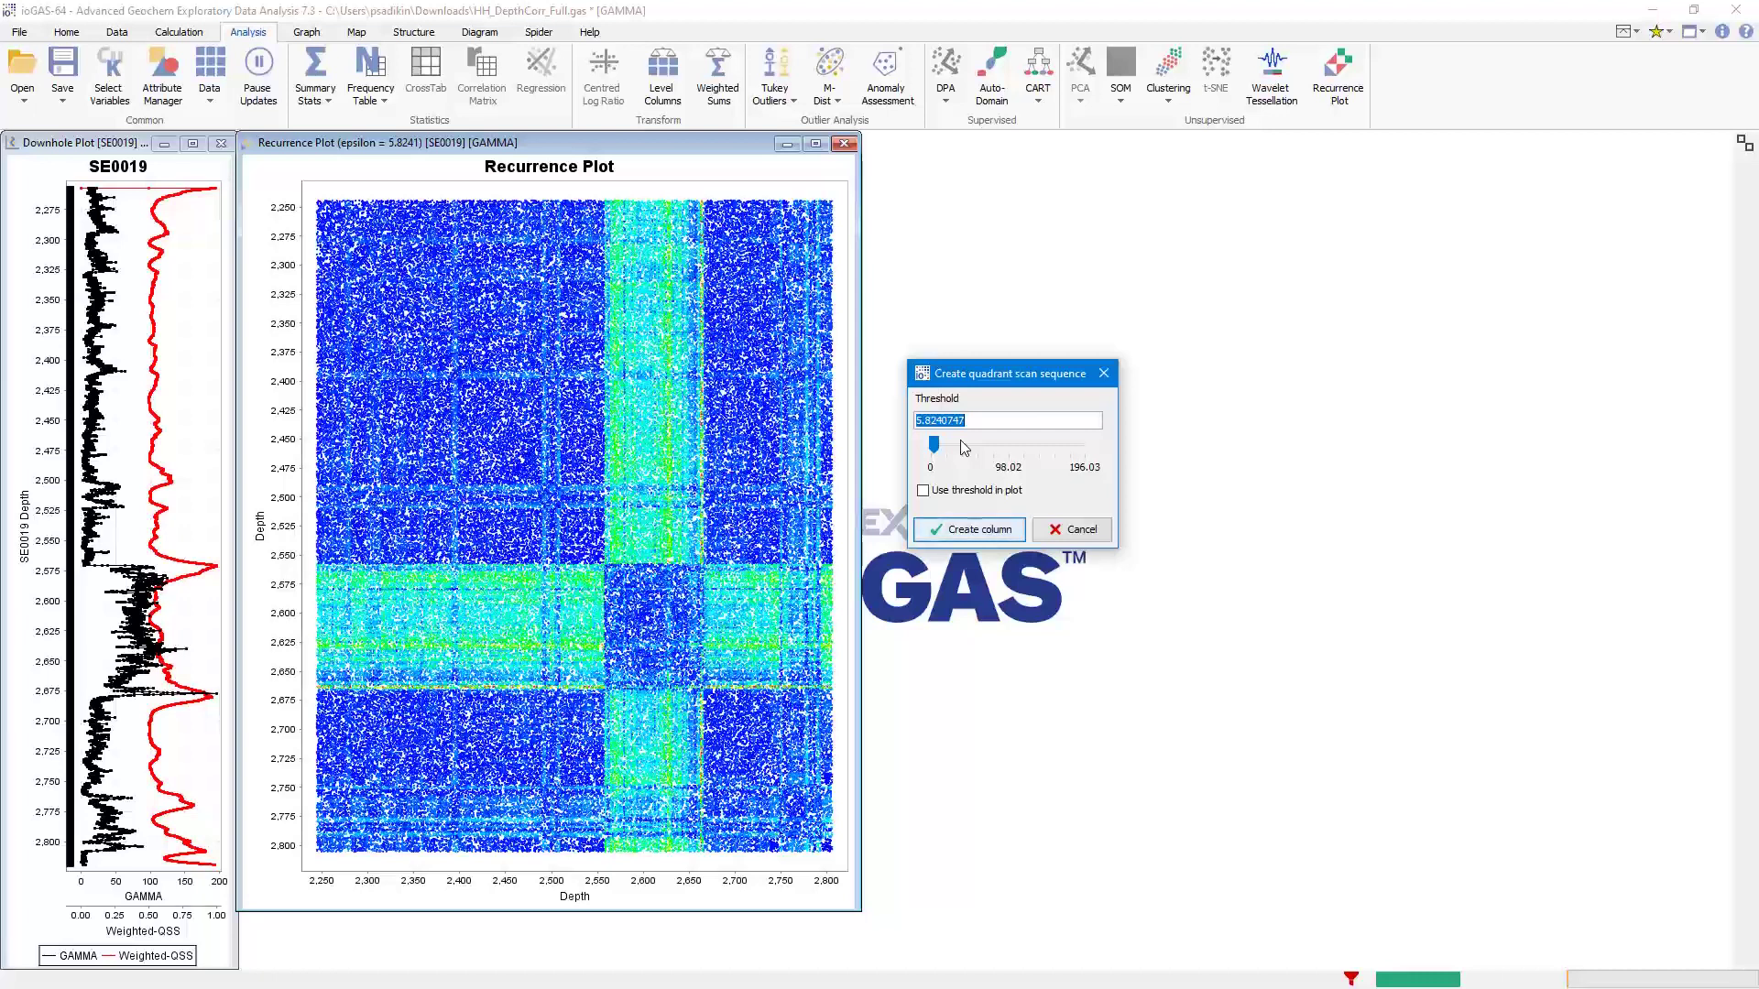
type("22.7")
left_click(953, 493)
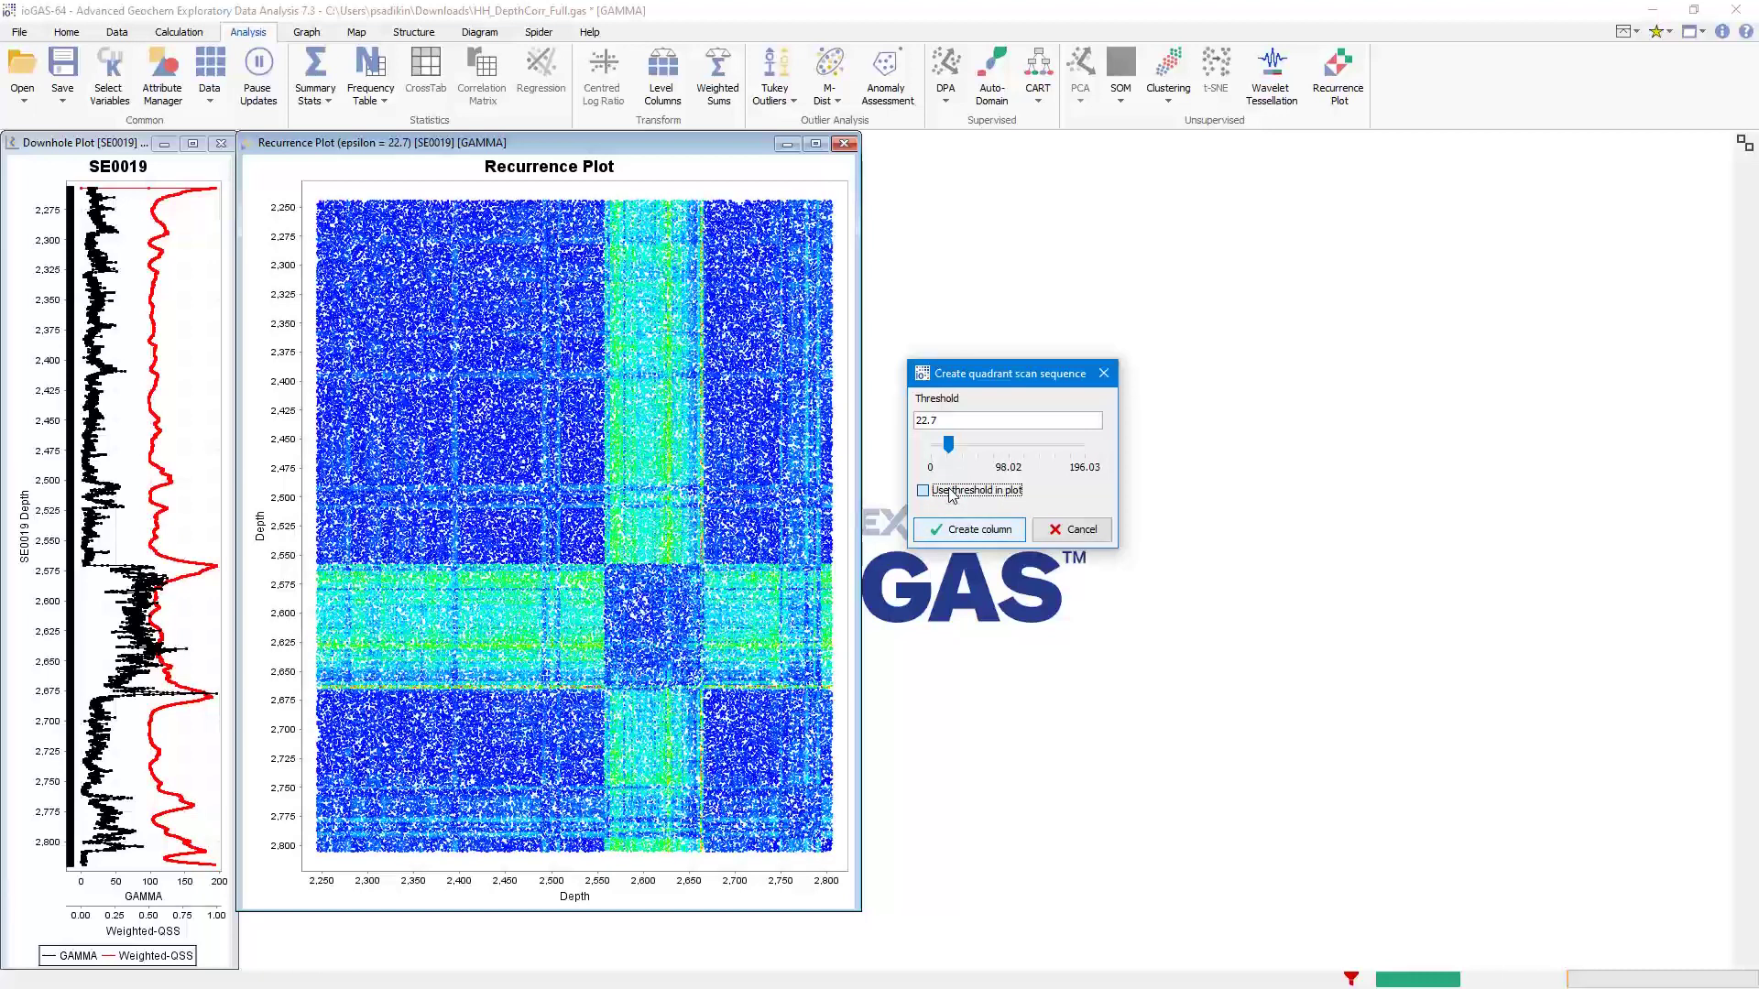
left_click(953, 492)
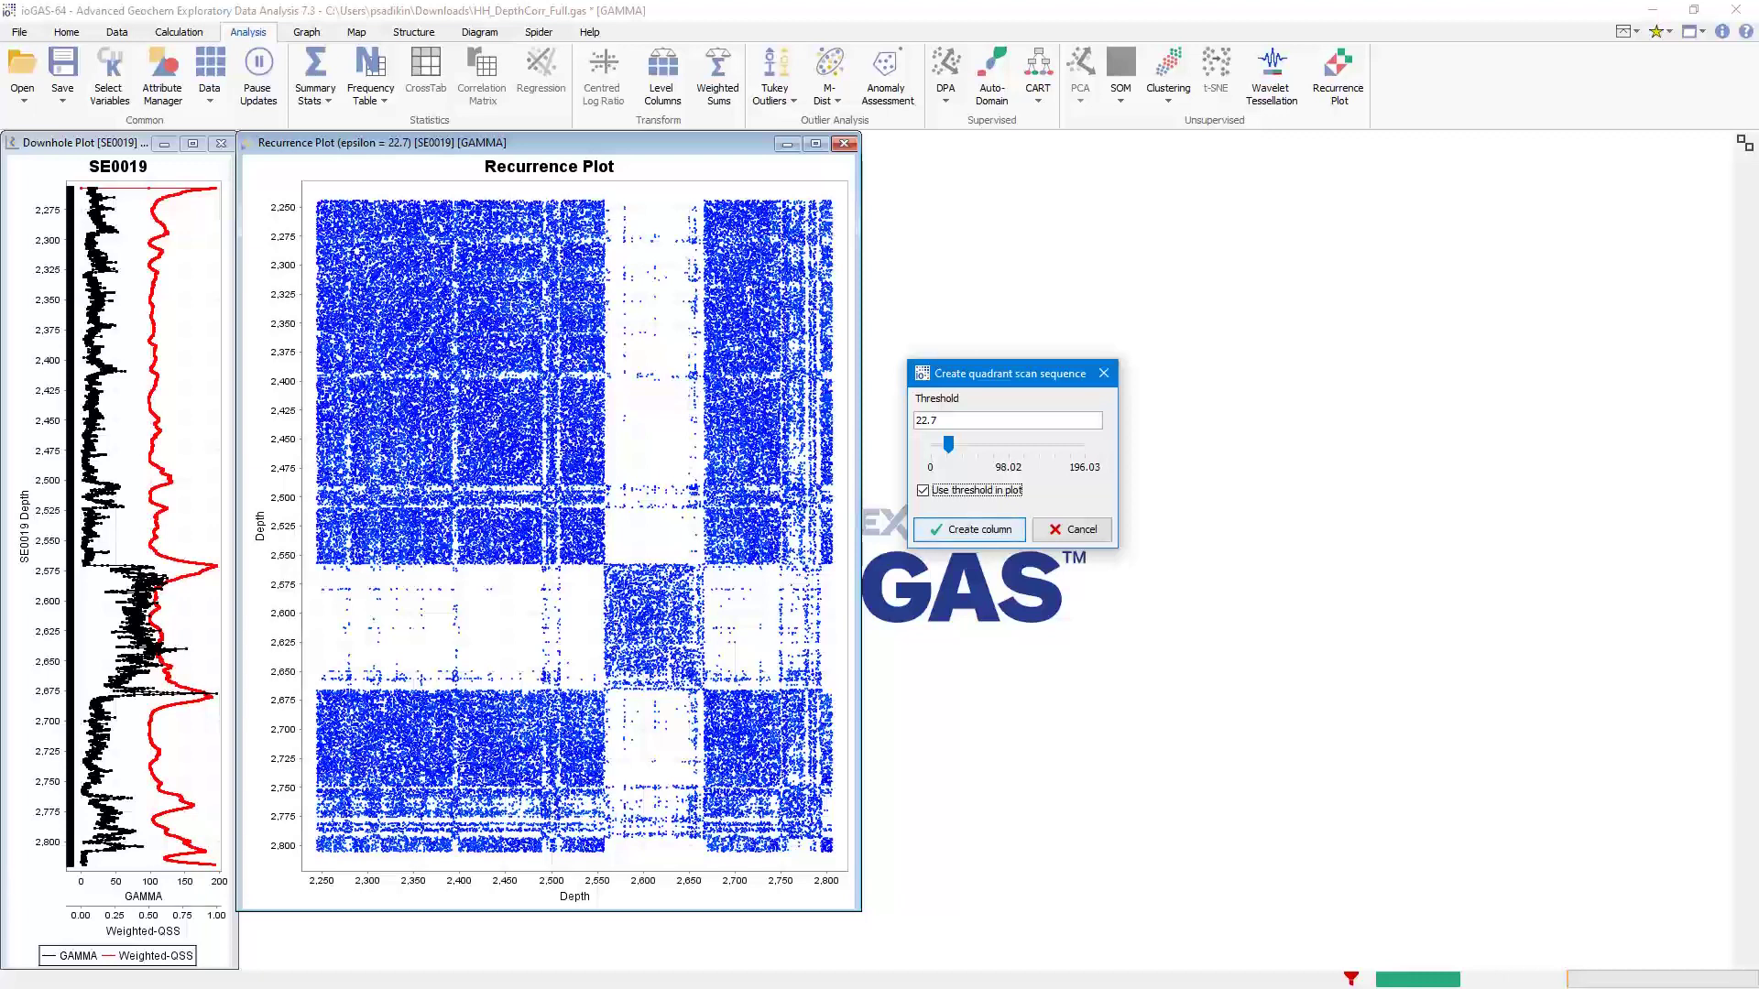
left_click(925, 533)
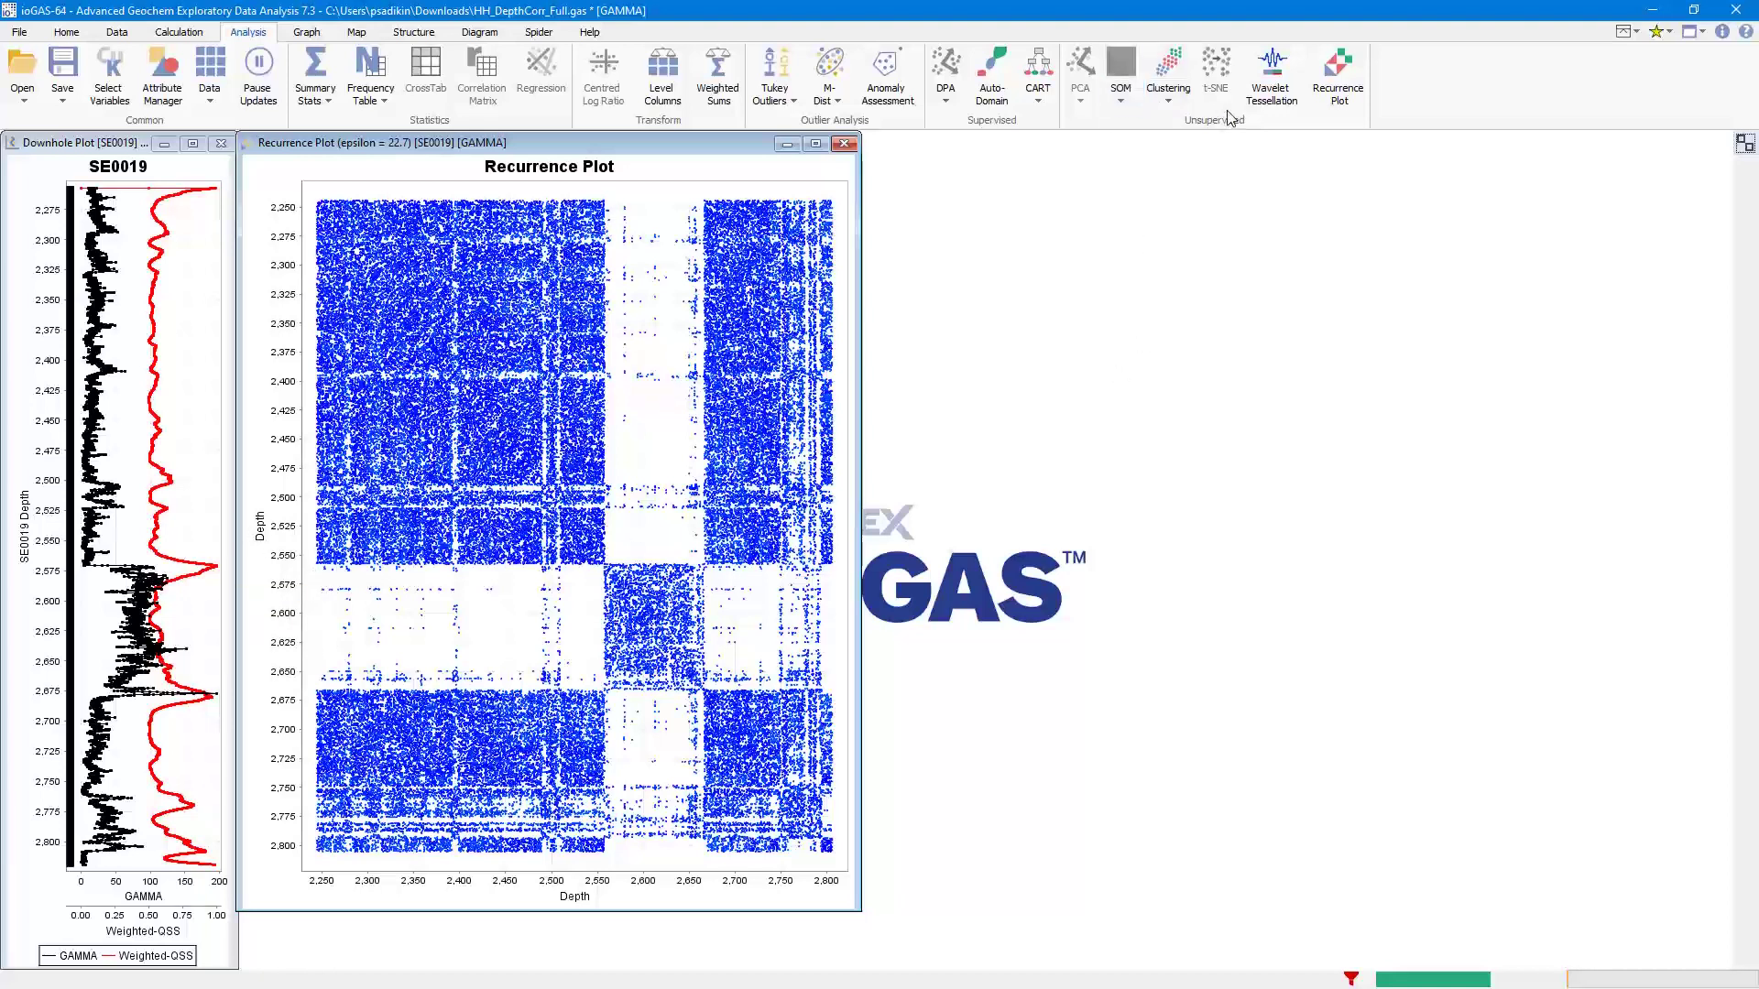
Run a Wavelet Tessellation on the GAMMA signal column for hole SE0019.
left_click(1270, 91)
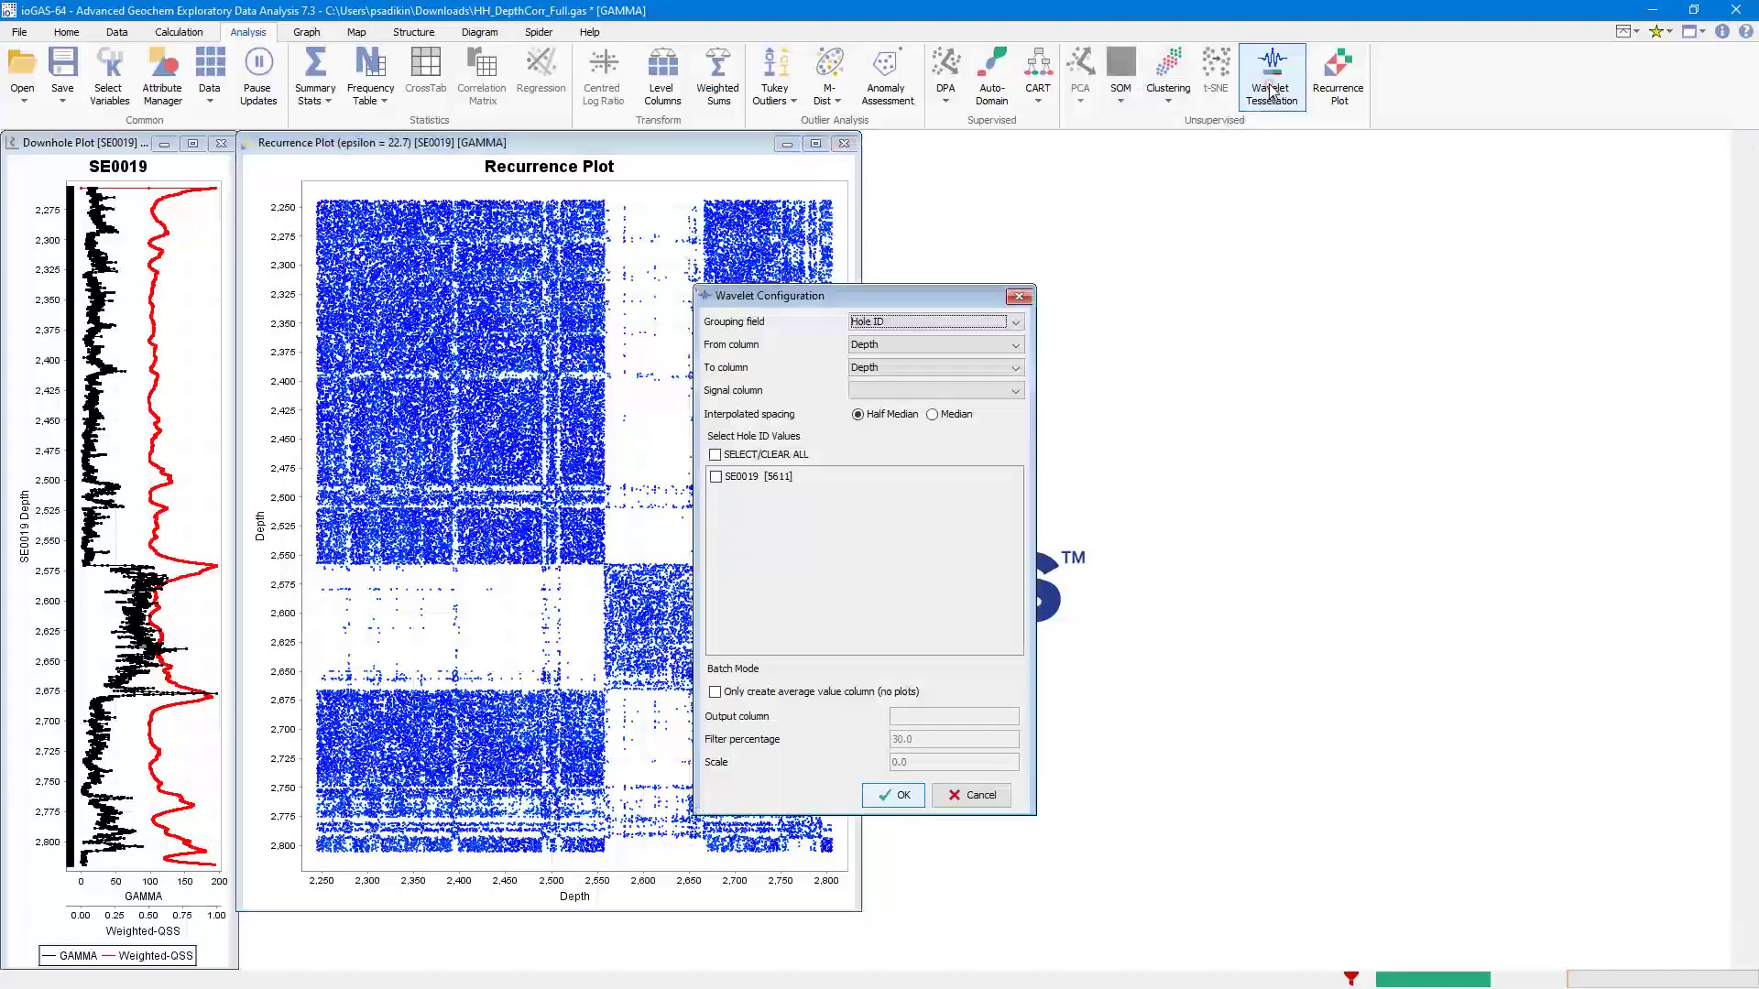
left_click(894, 391)
left_click(866, 481)
left_click(753, 477)
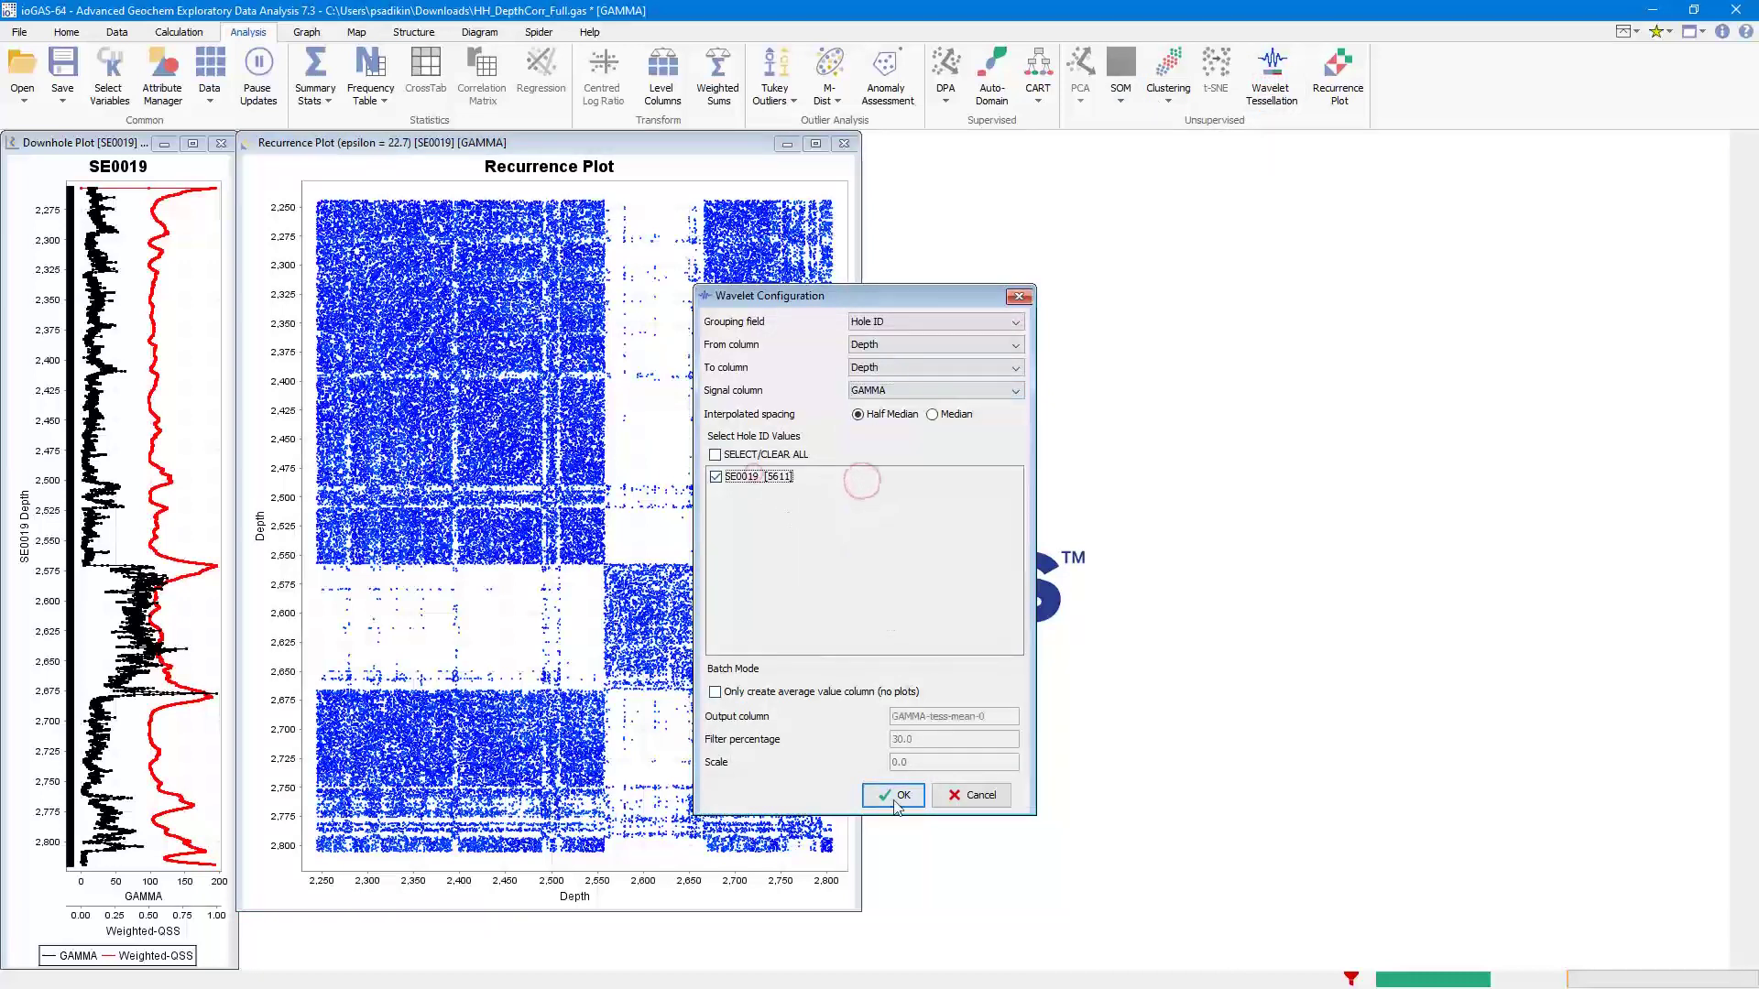
left_click(895, 795)
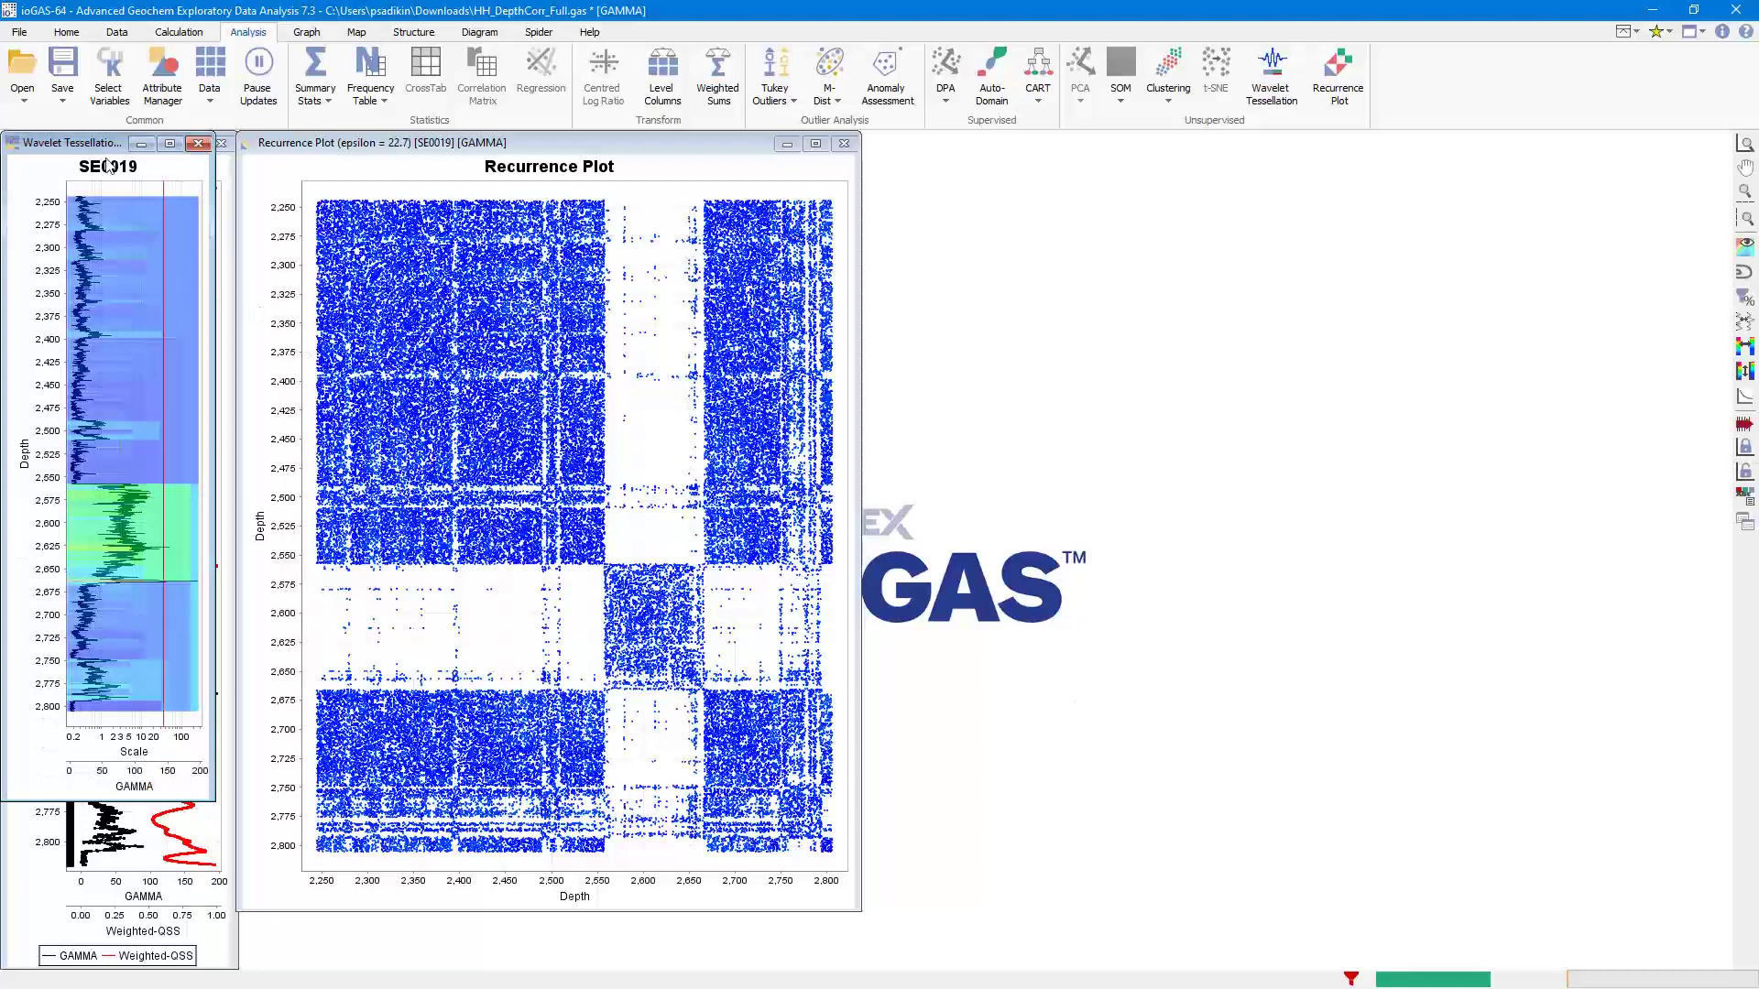
Move the wavelet tessellation plot right of the recurrence plot and make it taller.
left_click_drag(88, 144, 954, 147)
left_click_drag(1072, 801, 1082, 957)
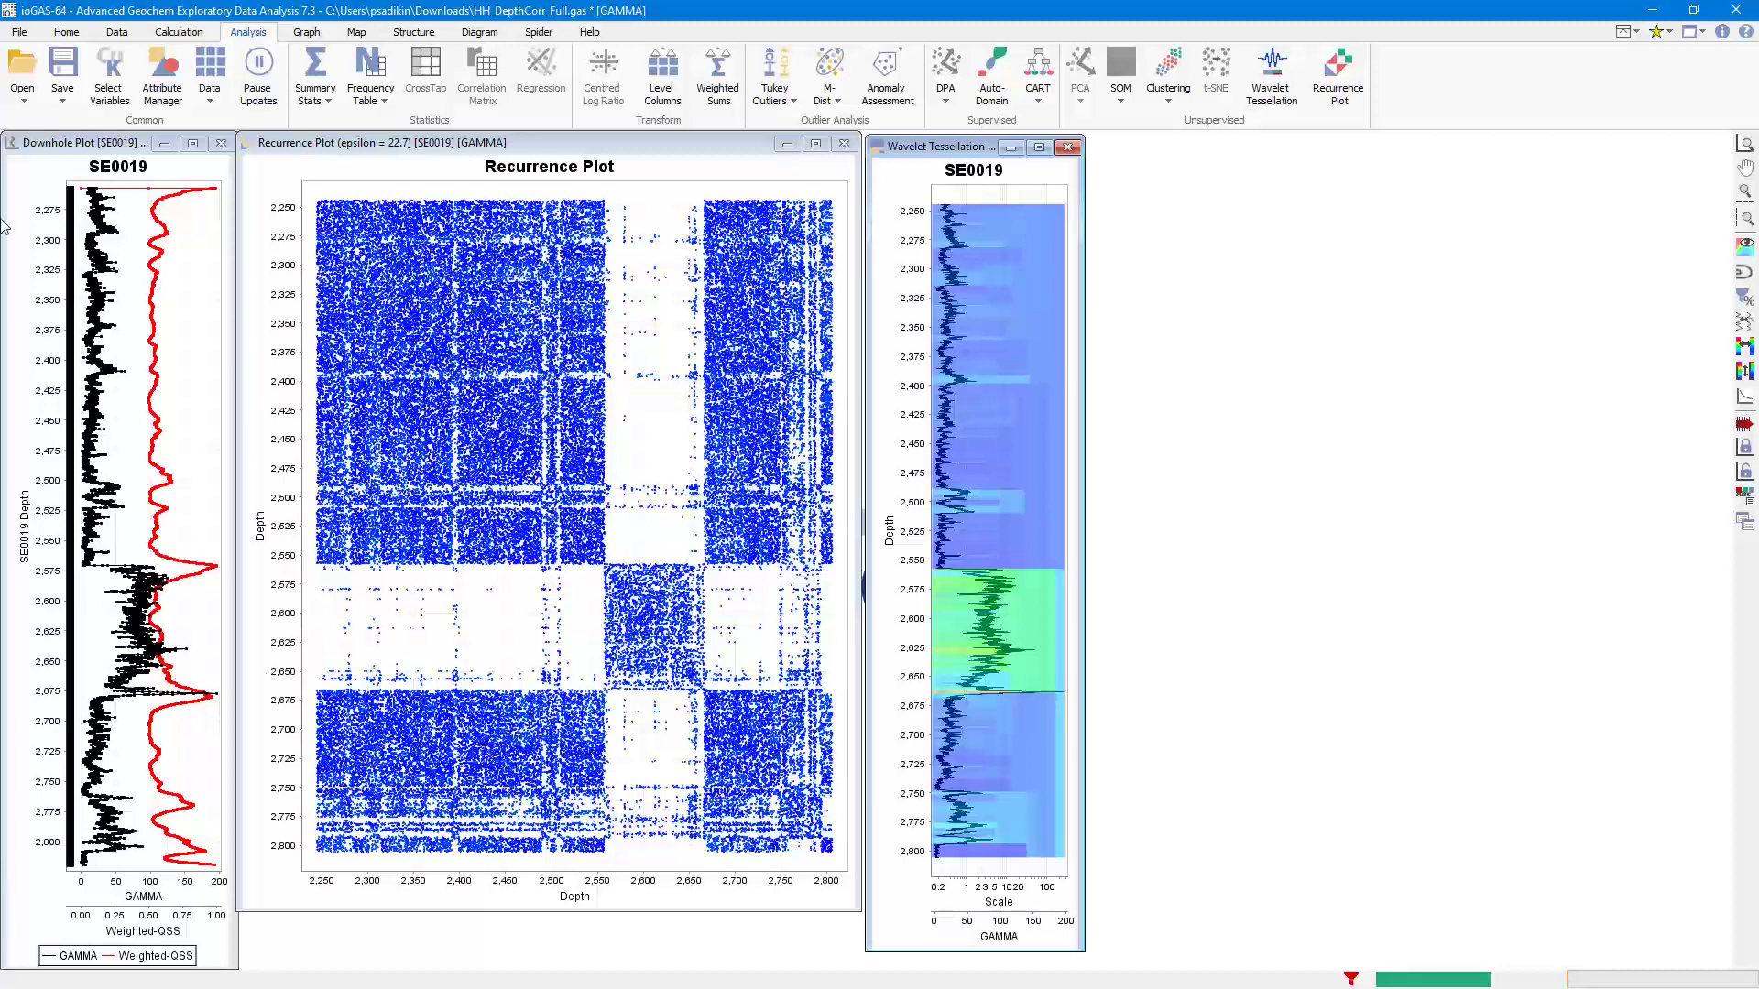
left_click(18, 32)
Open demo.gas without saving HH_DepthCorr_Full, restoring its previous session.
left_click(22, 87)
left_click(166, 167)
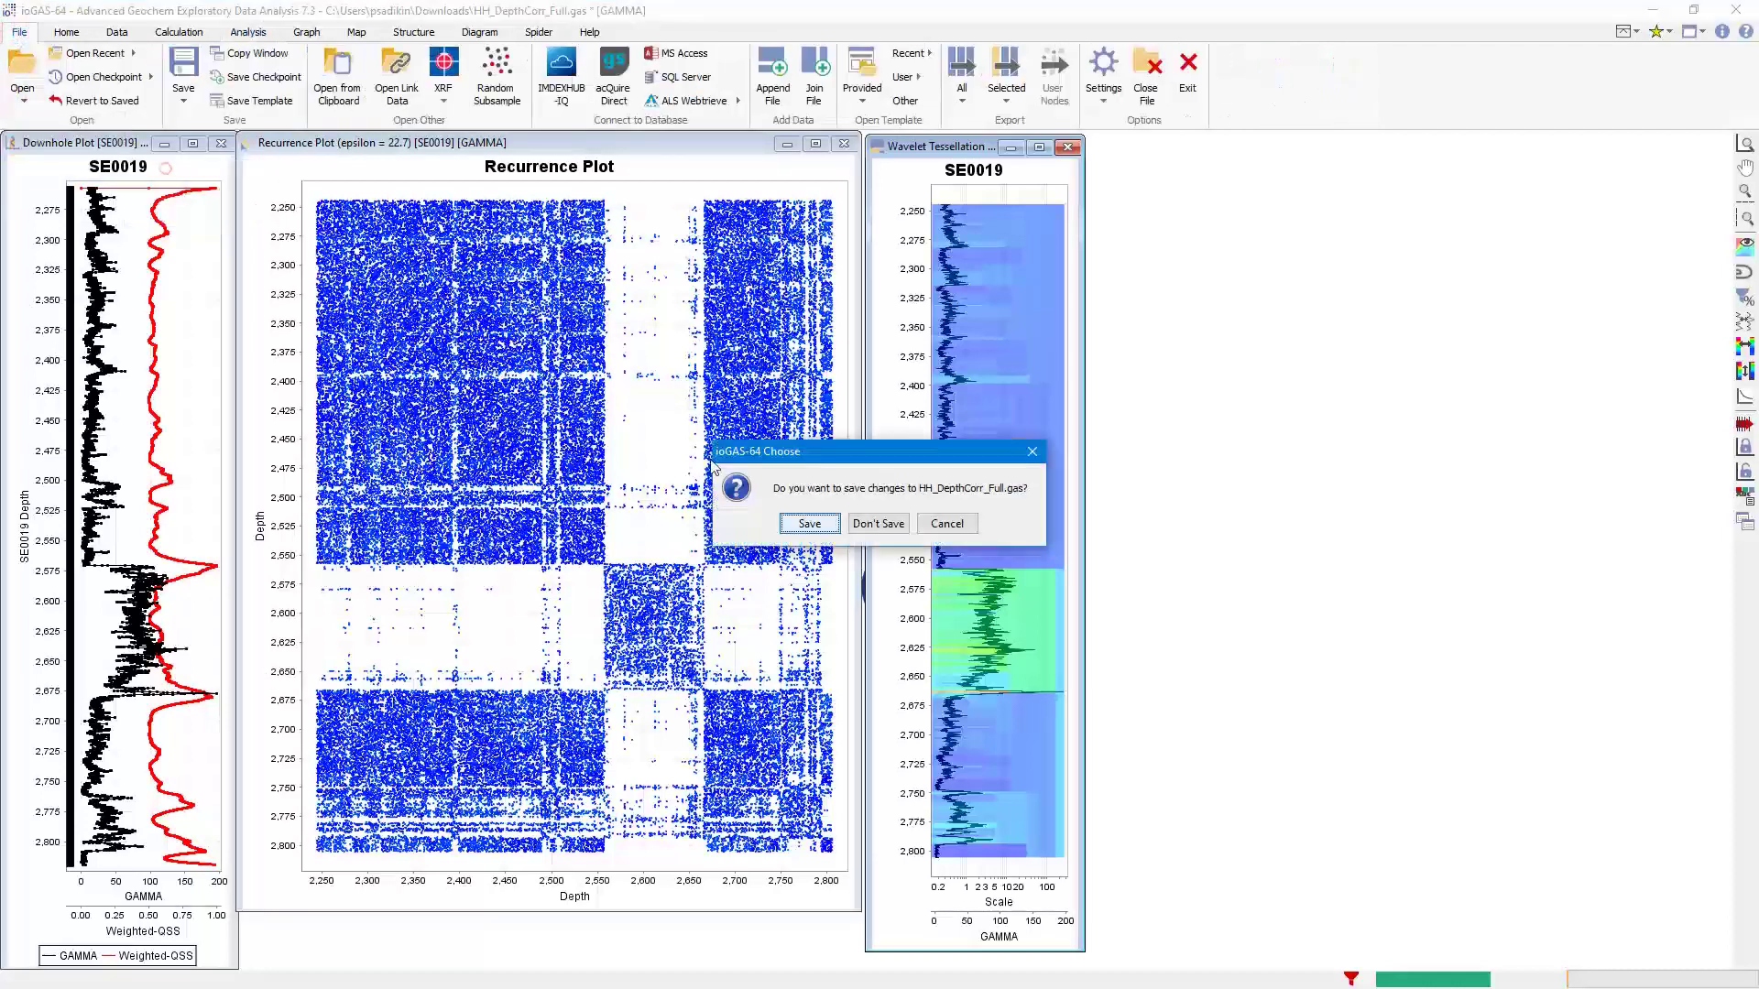
left_click(891, 524)
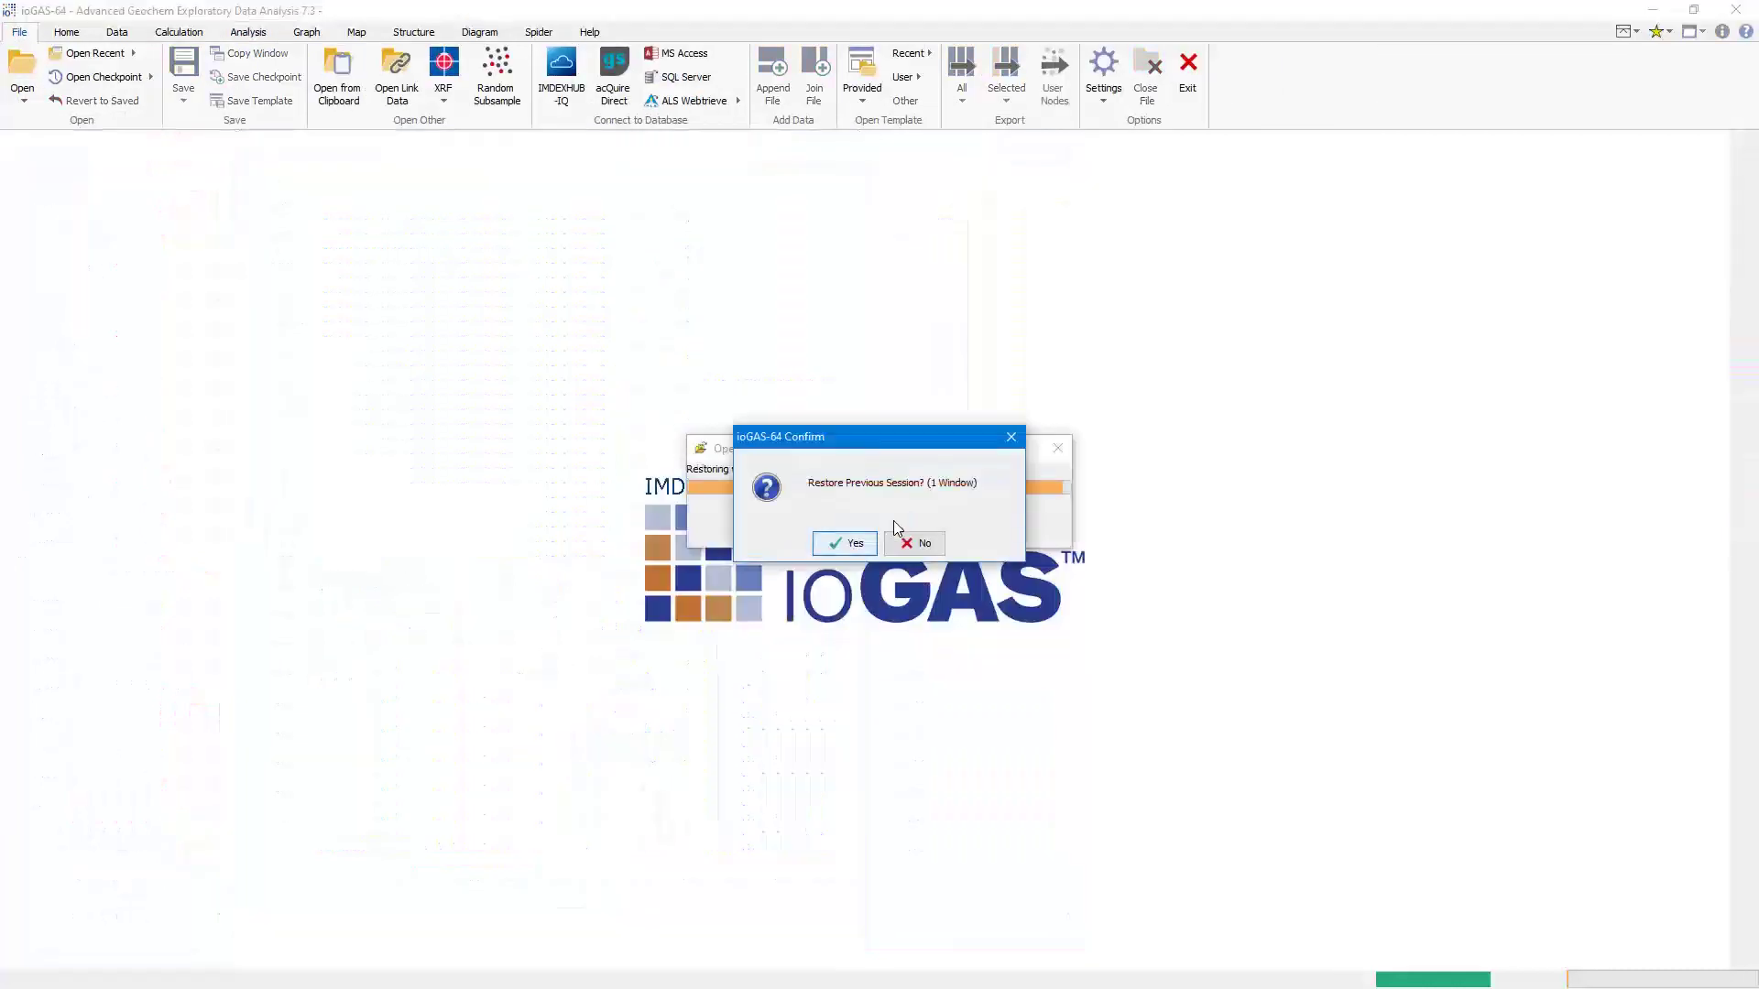
left_click(845, 543)
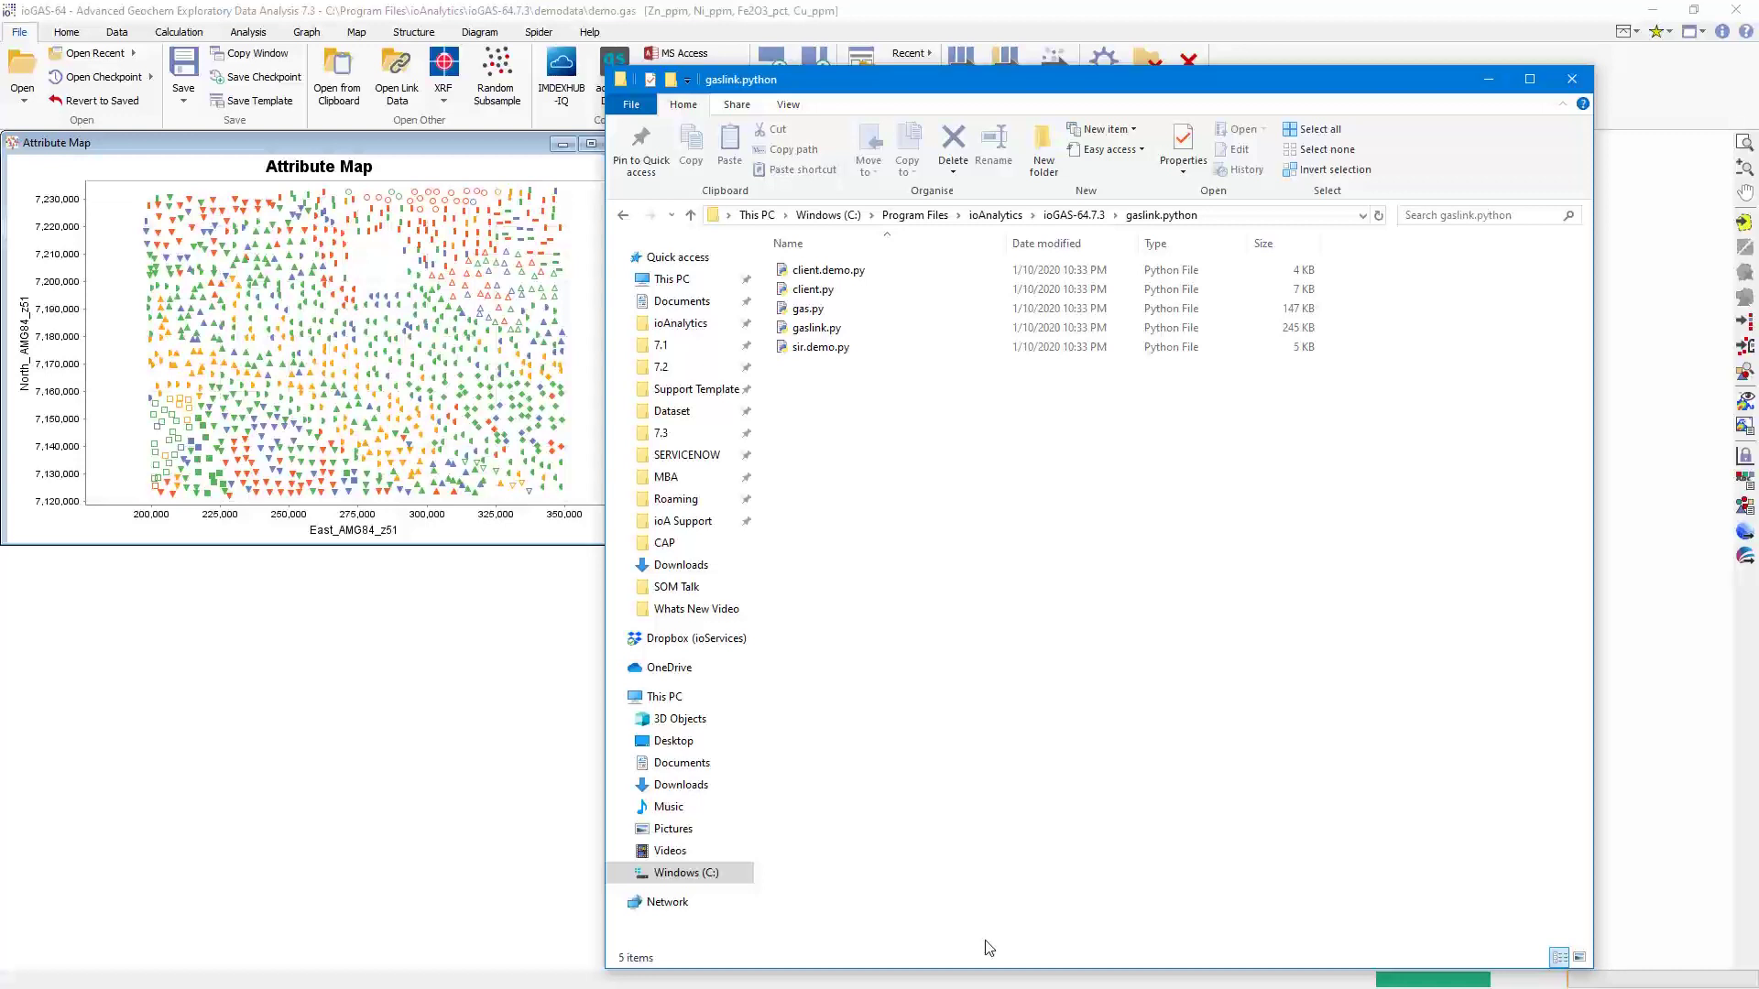
Check the gaslink.python folder path, then select client.demo.py and show its context menu.
left_click(1127, 577)
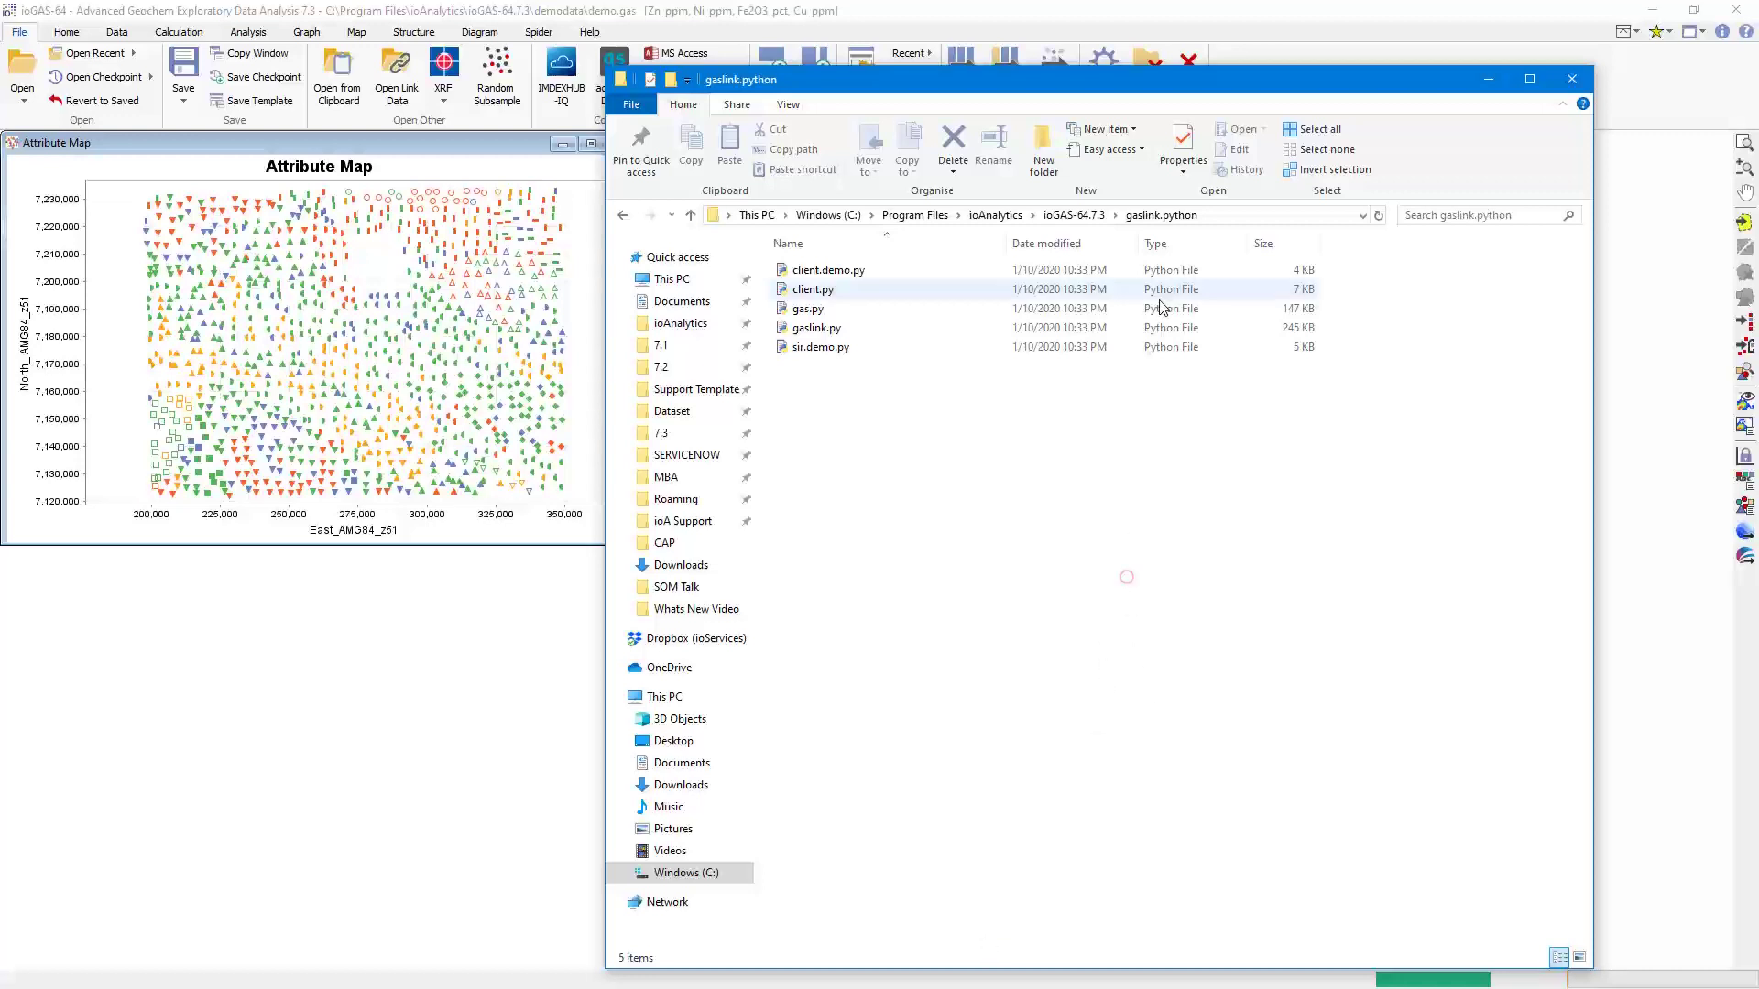
left_click(1232, 215)
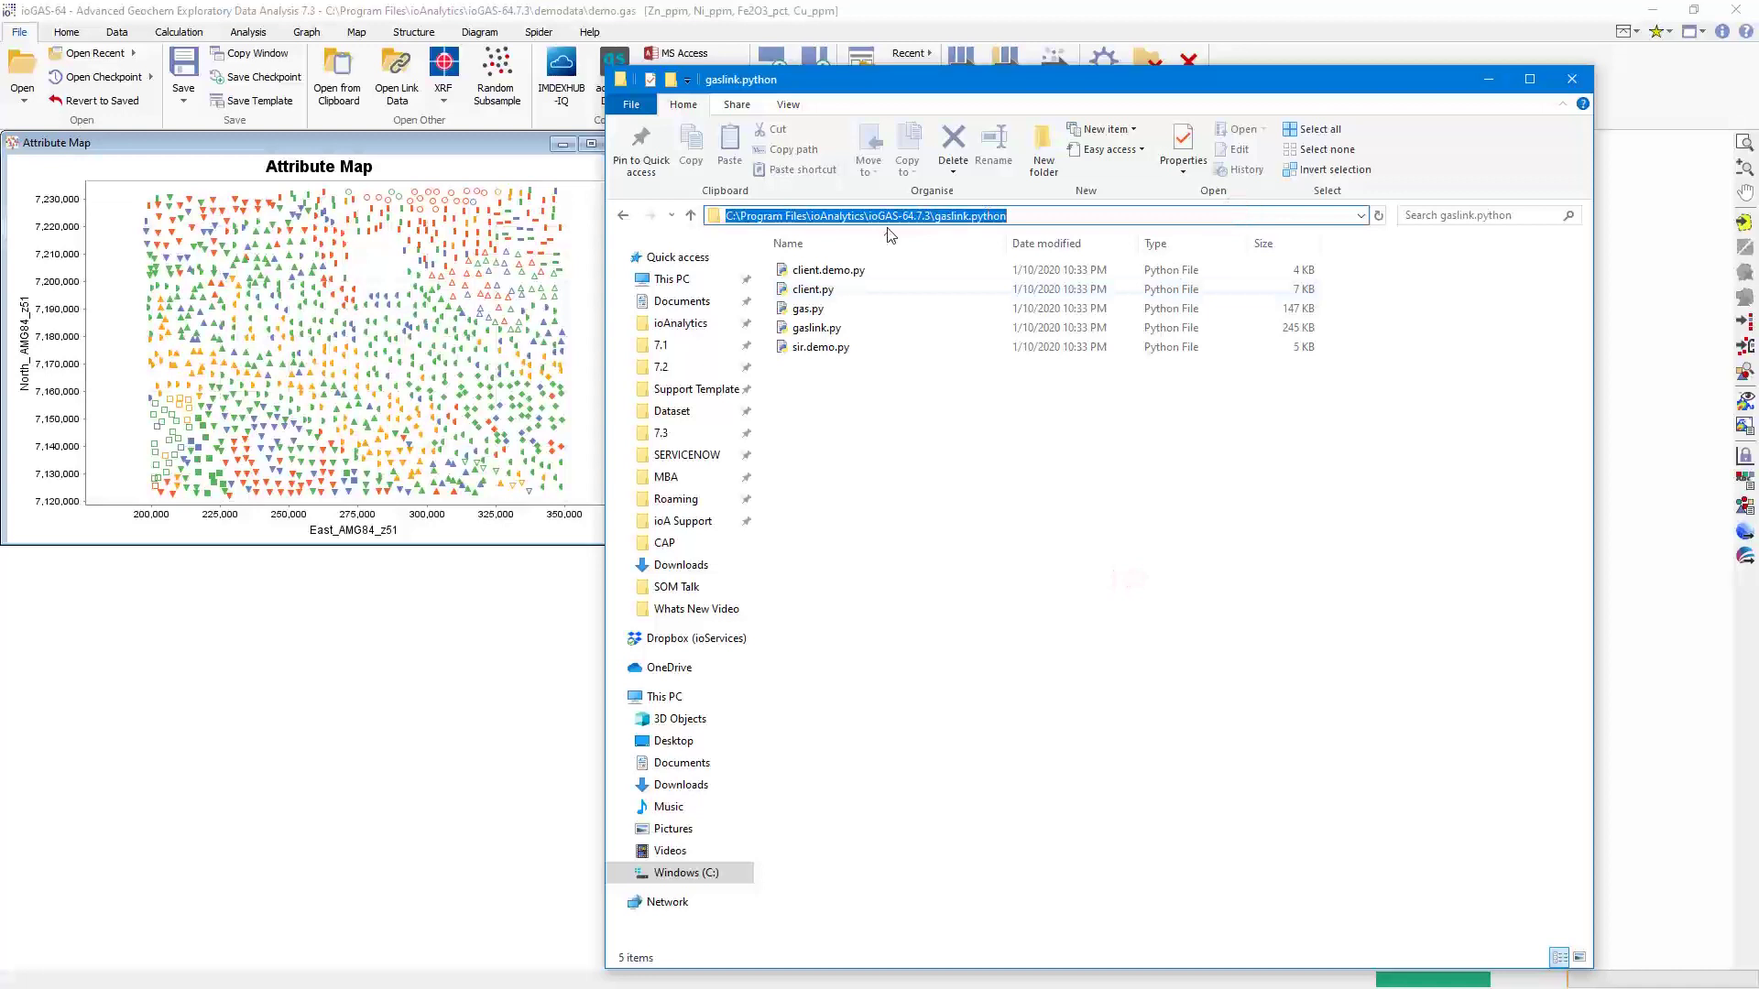
left_click(966, 476)
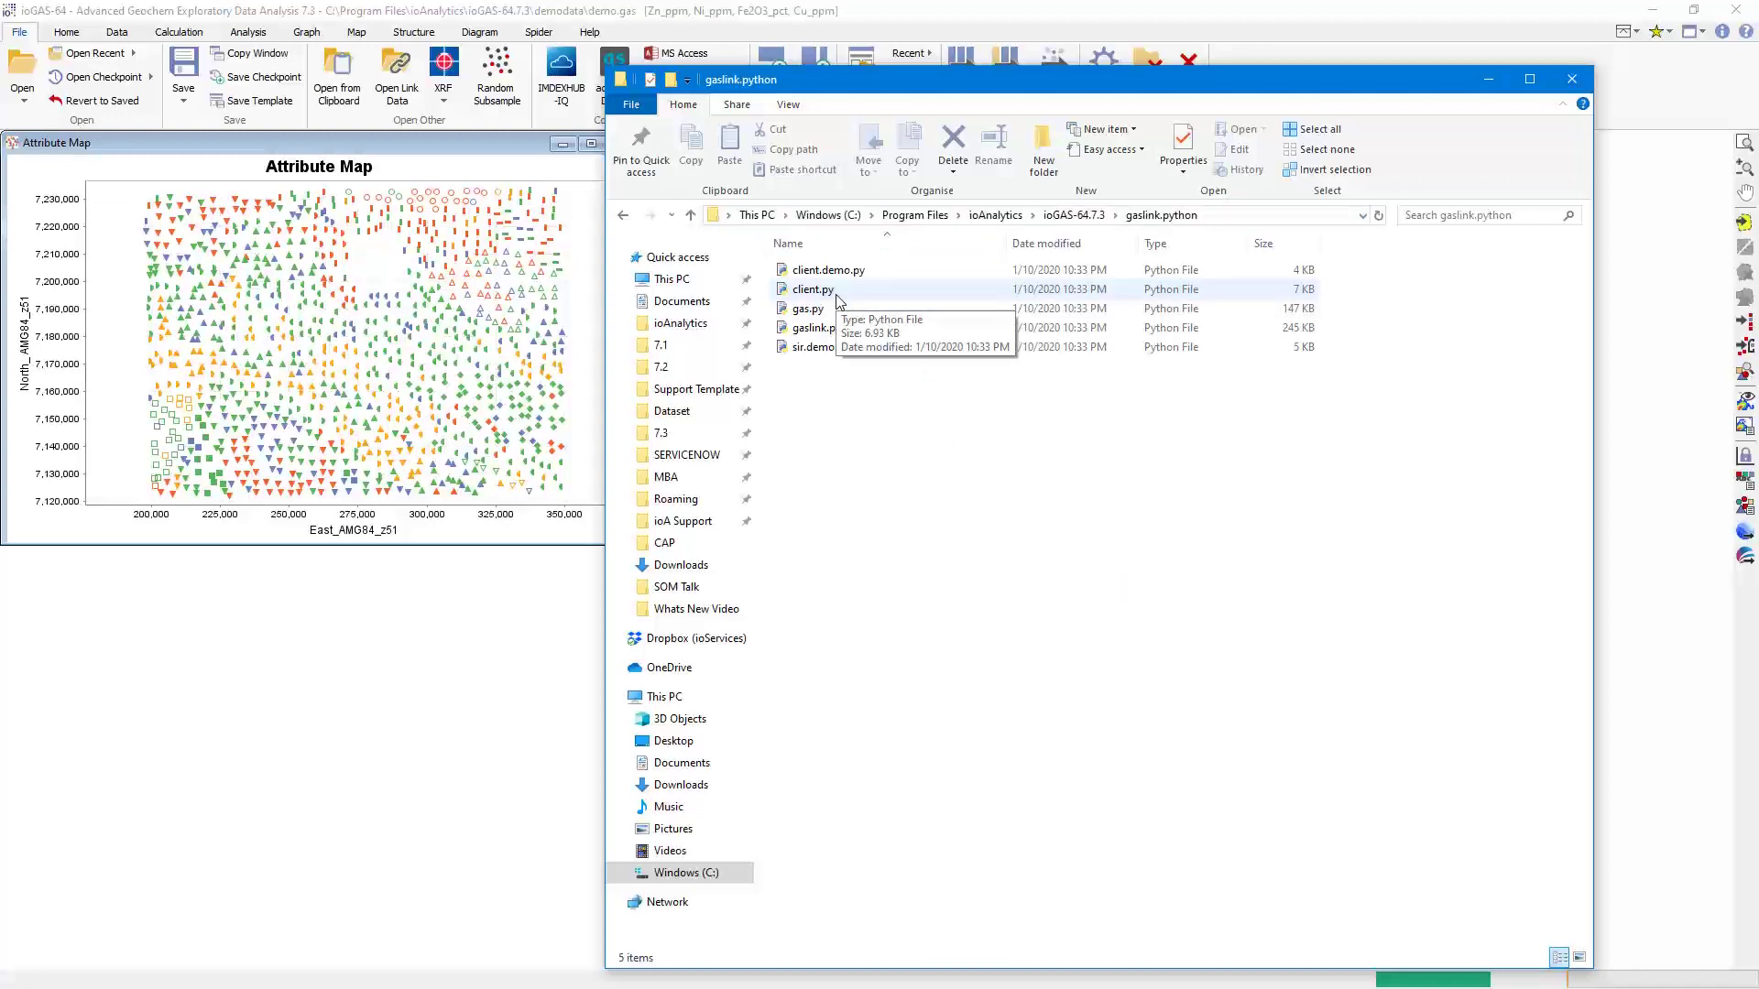
left_click(1223, 217)
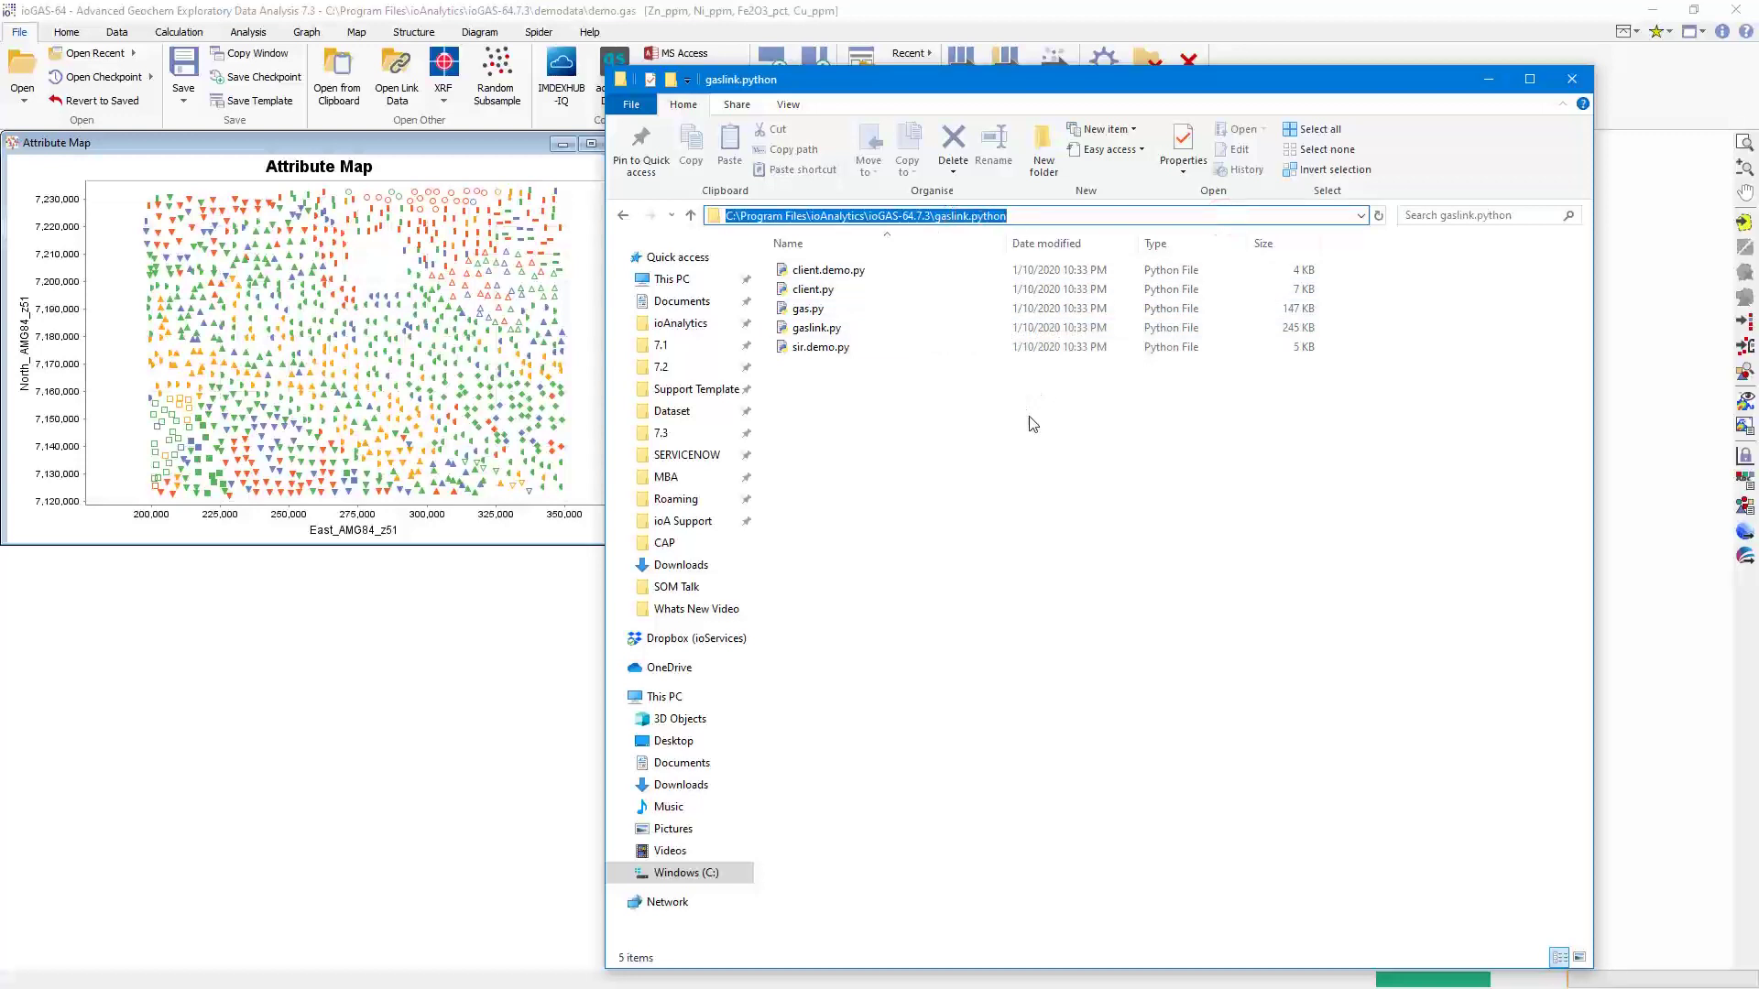
left_click(975, 421)
left_click(835, 274)
right_click(834, 273)
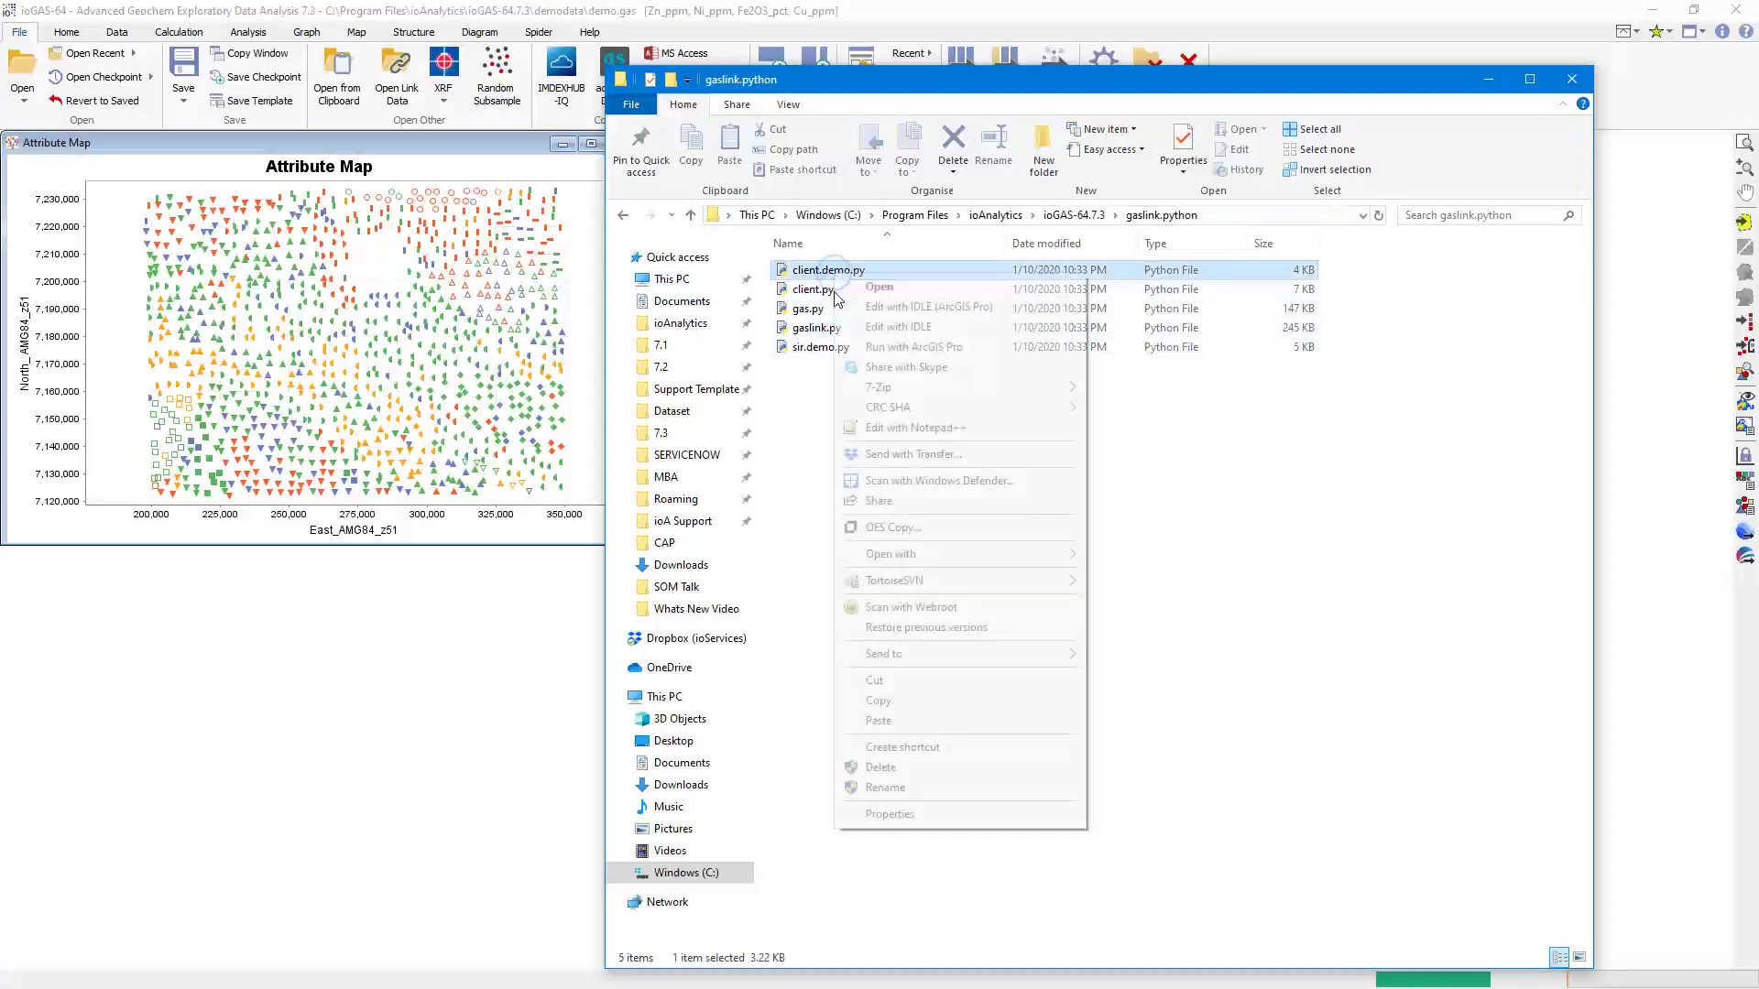
Open client.demo.py in Notepad++ and bring the Notepad++ window to the front.
left_click(943, 434)
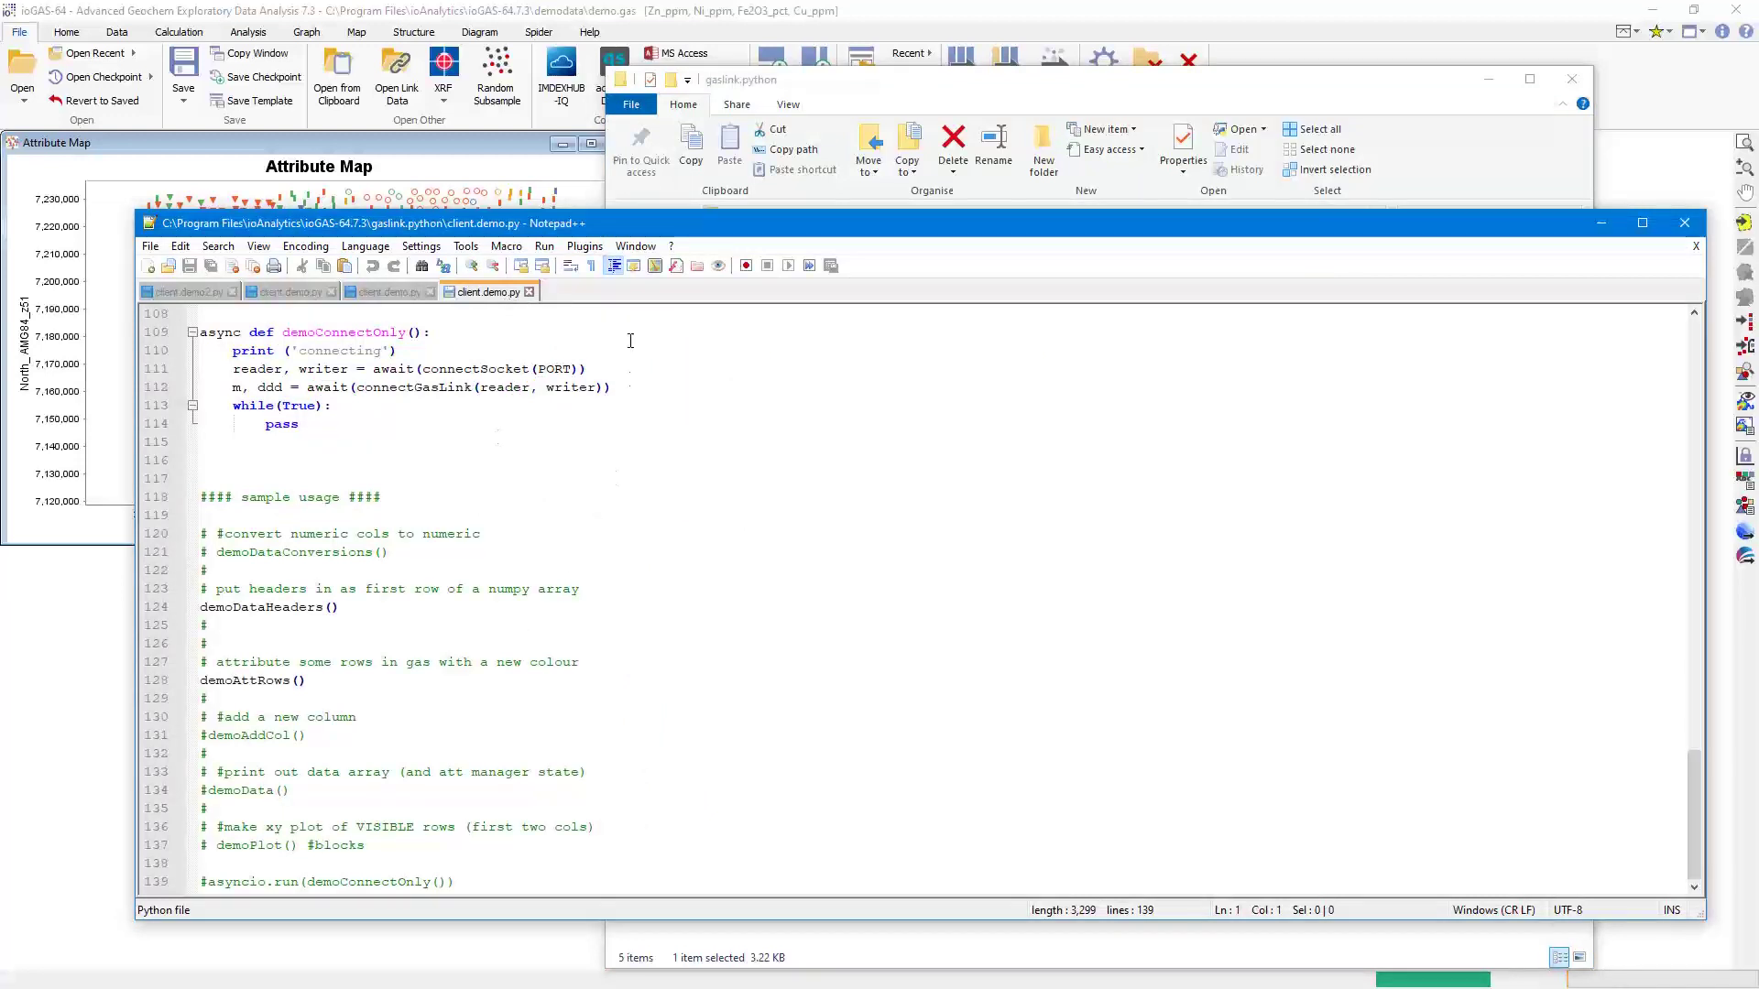
left_click(780, 97)
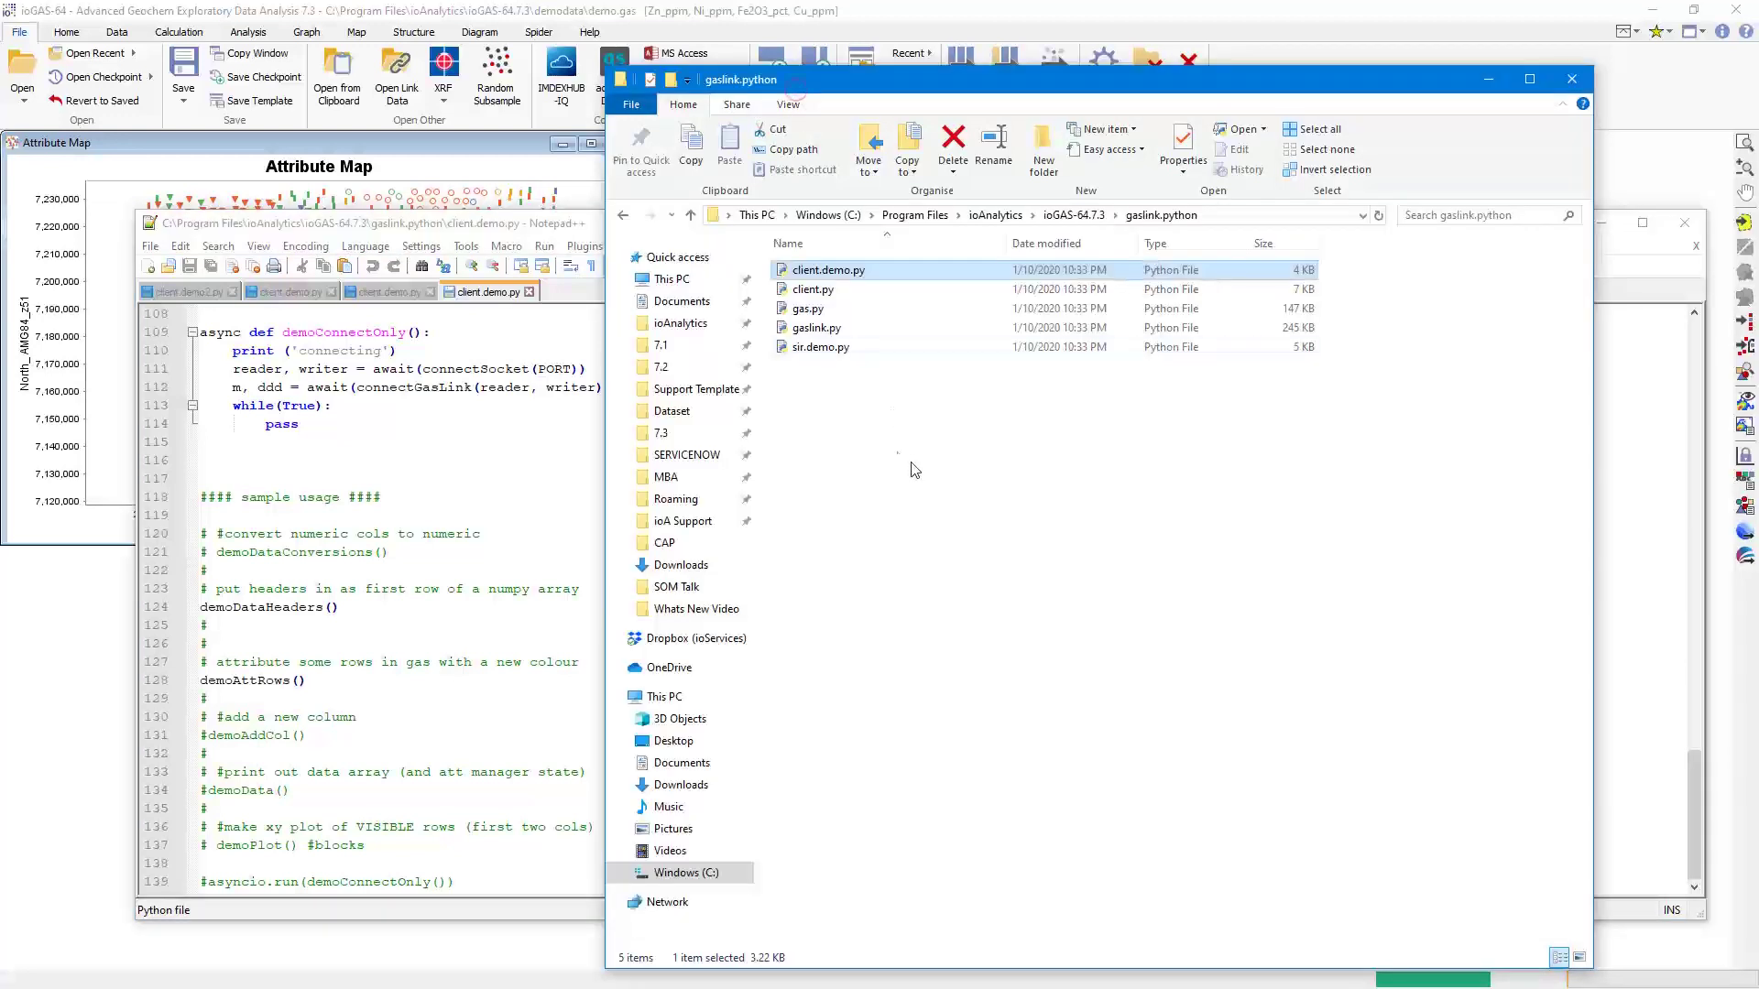
left_click(525, 236)
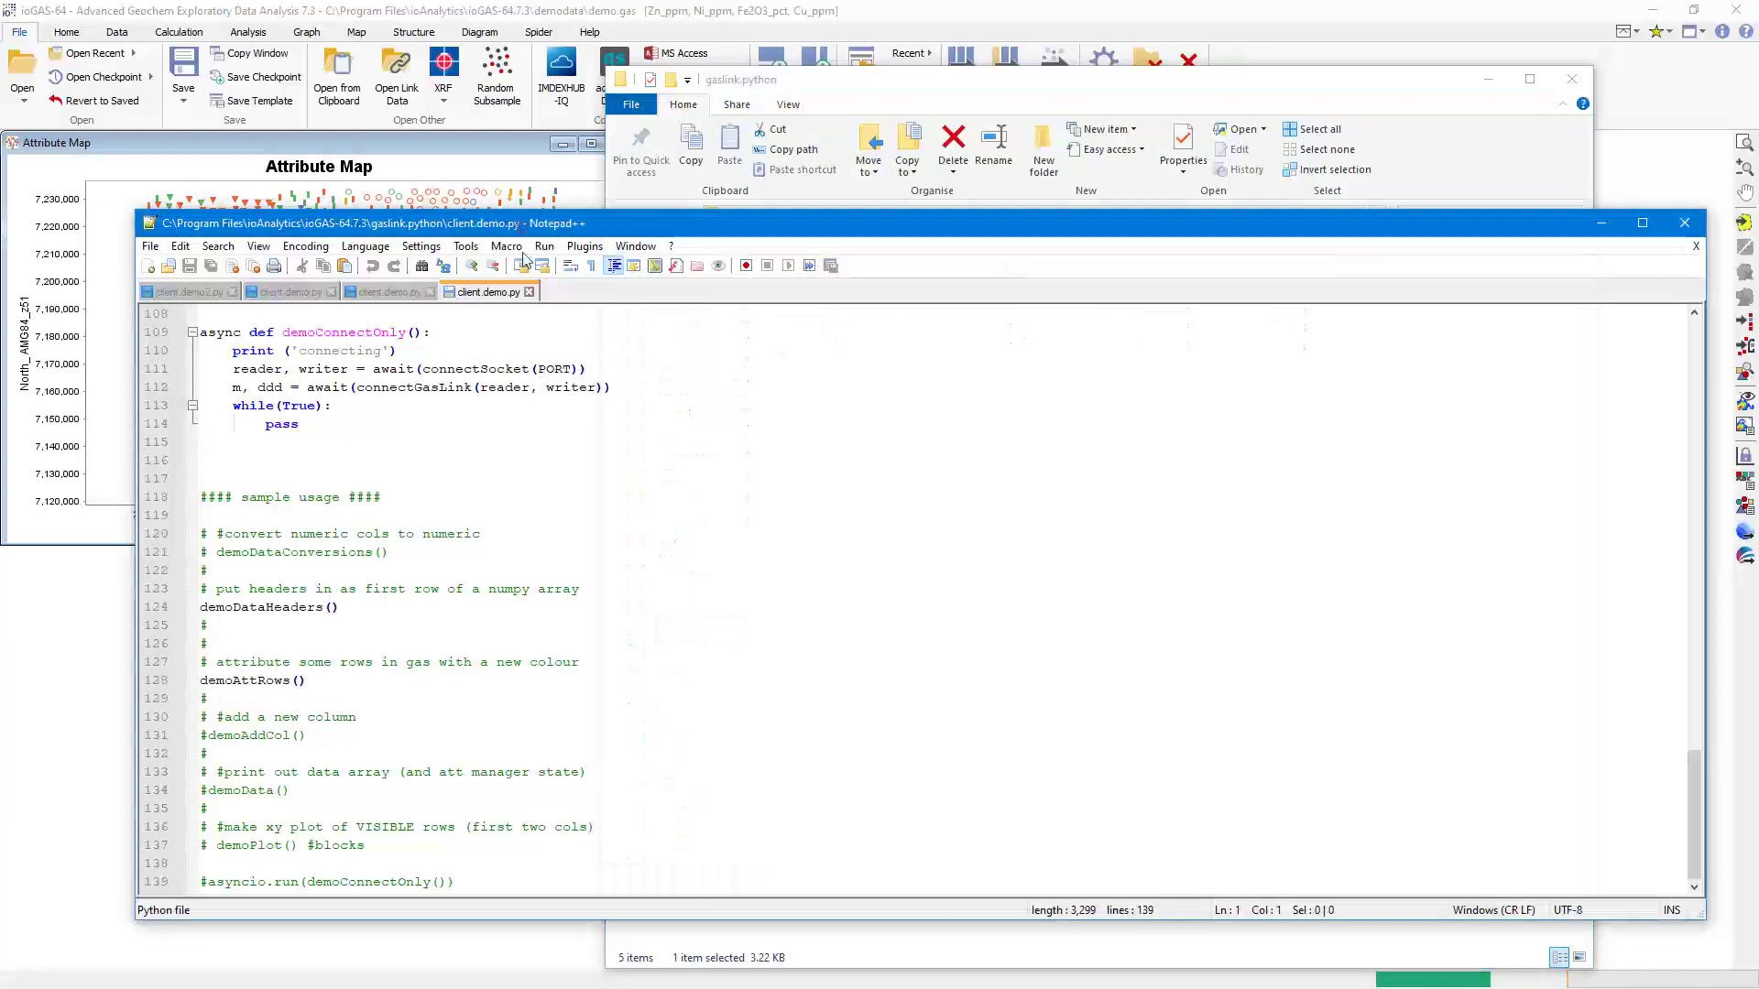